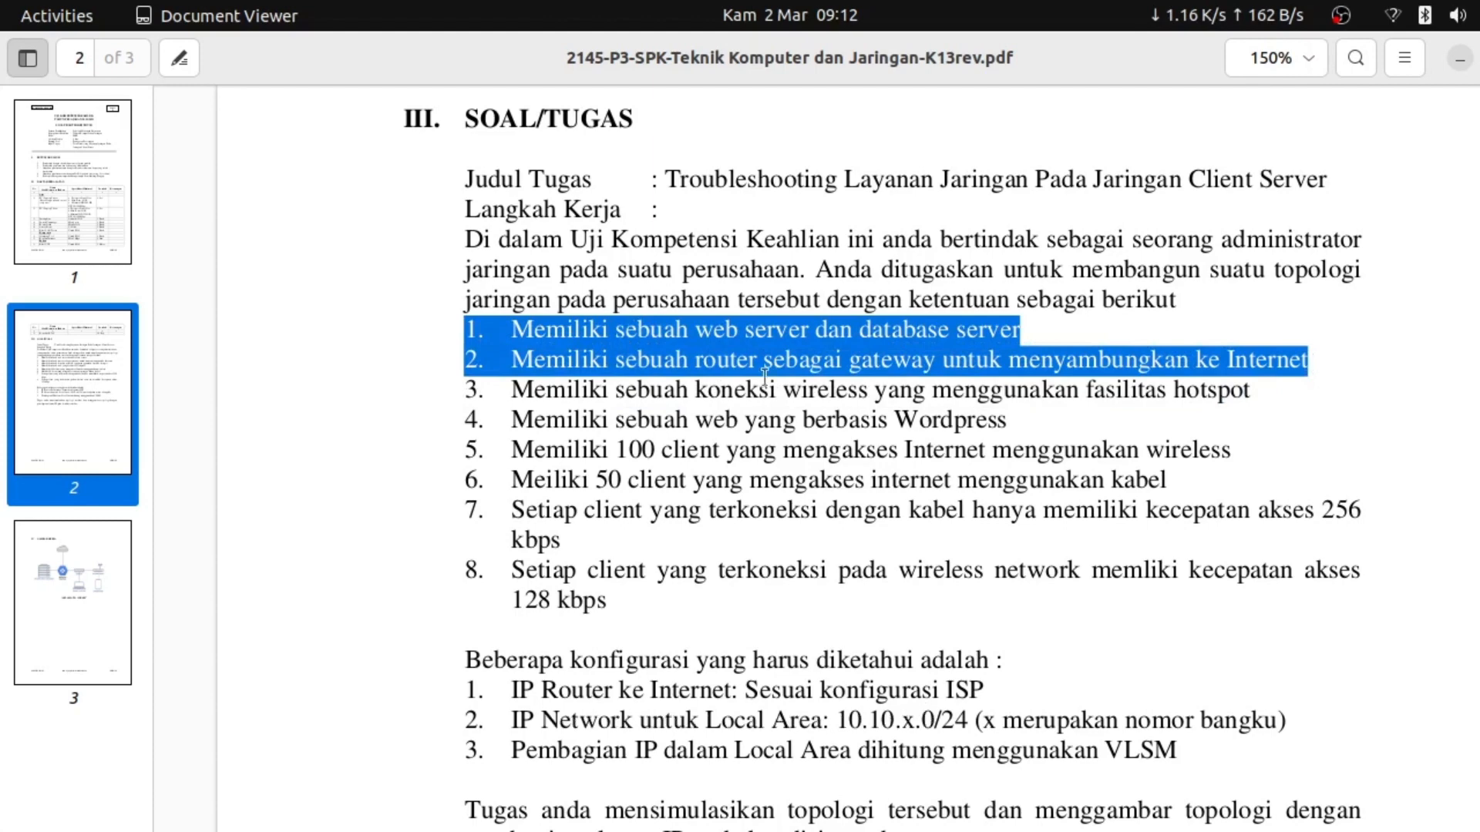
Clear the task-list selection and minimize Document Viewer to reveal the topology diagram
left_click(465, 399)
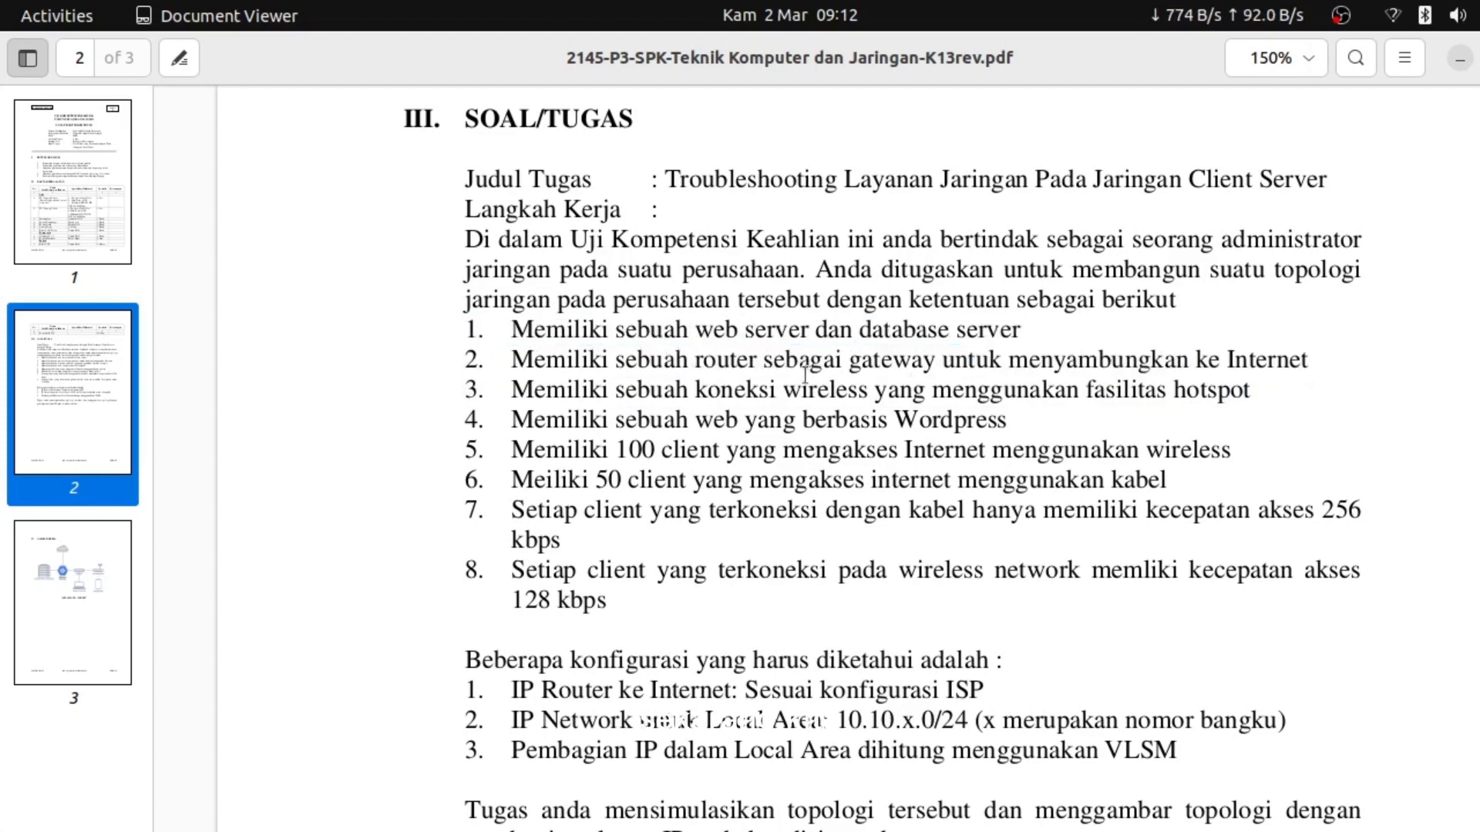
left_click(1458, 61)
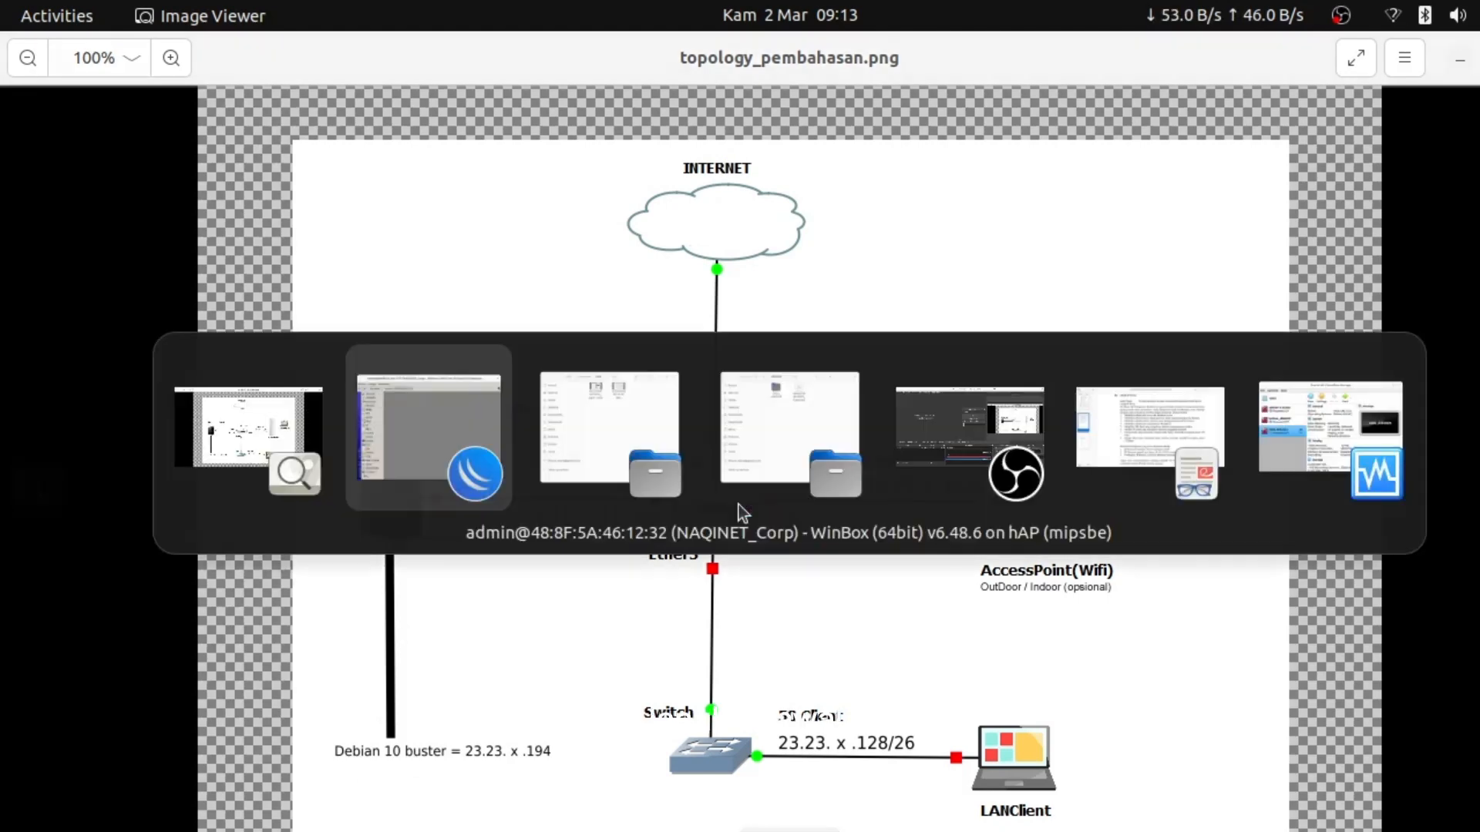
In WinBox, view the IP address list, widening the Address column to read 23.23.23.193
key("alt+Tab")
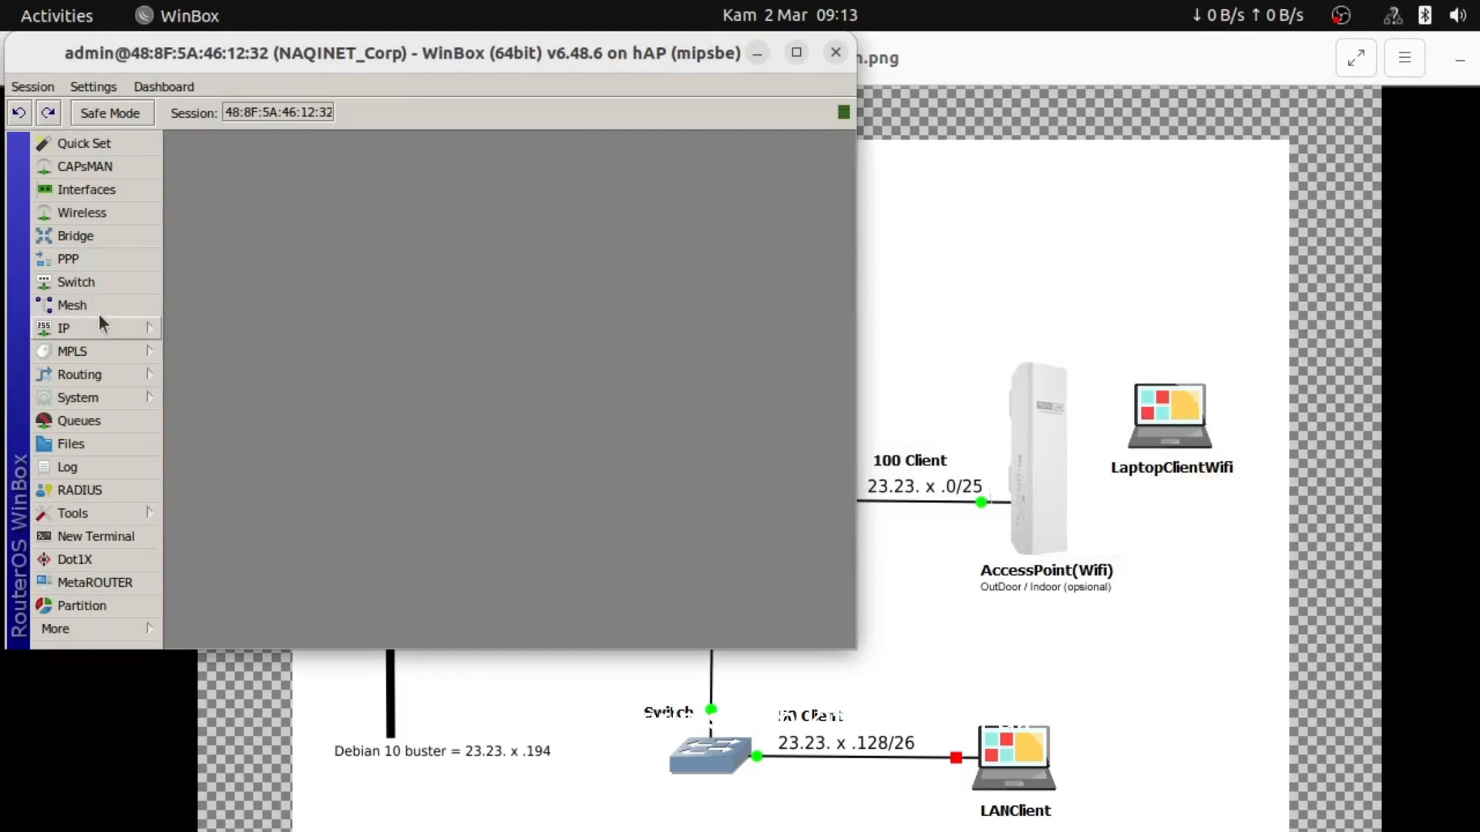
left_click(85, 331)
left_click(197, 359)
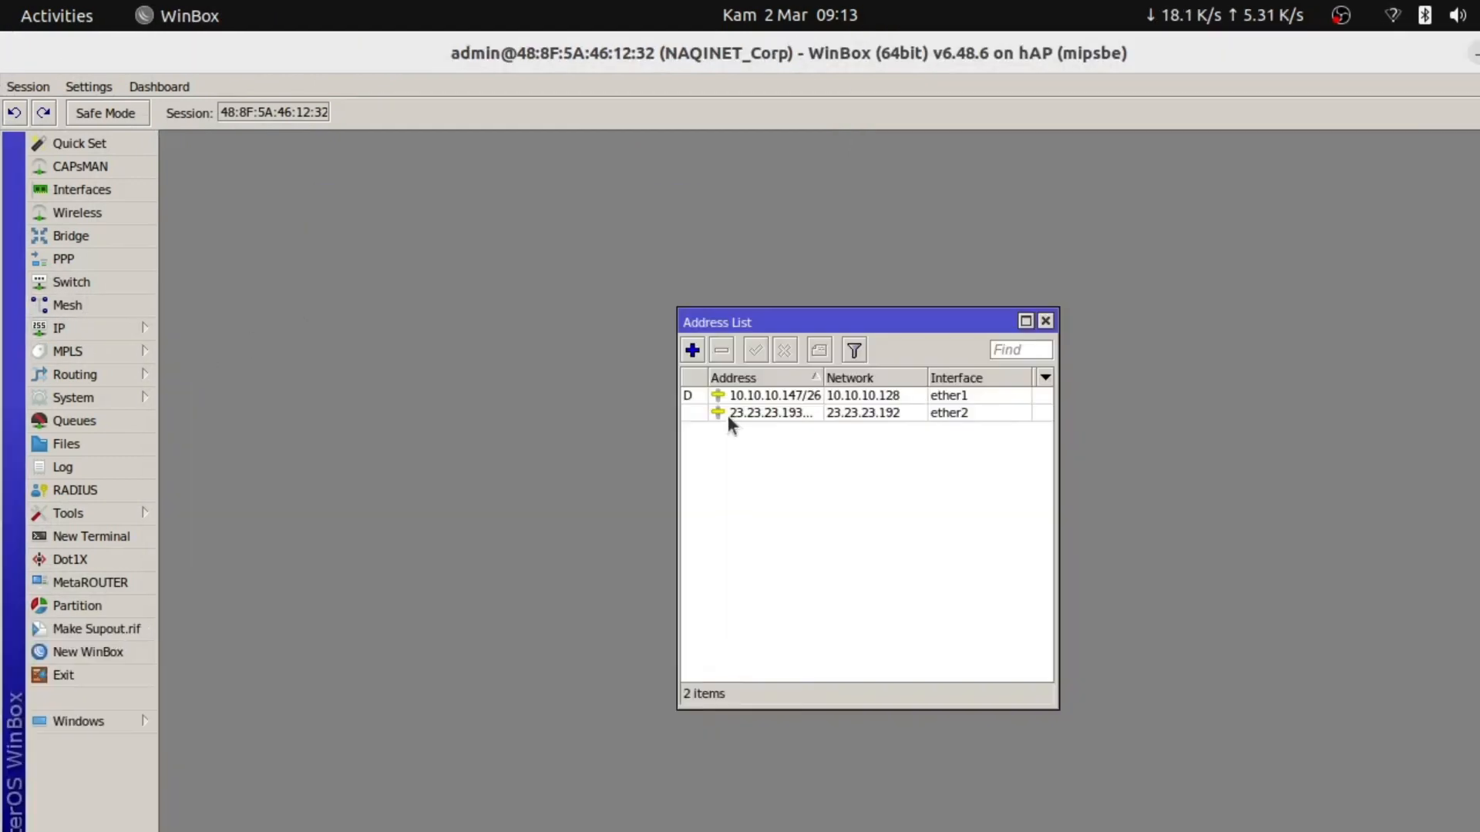
left_click(732, 413)
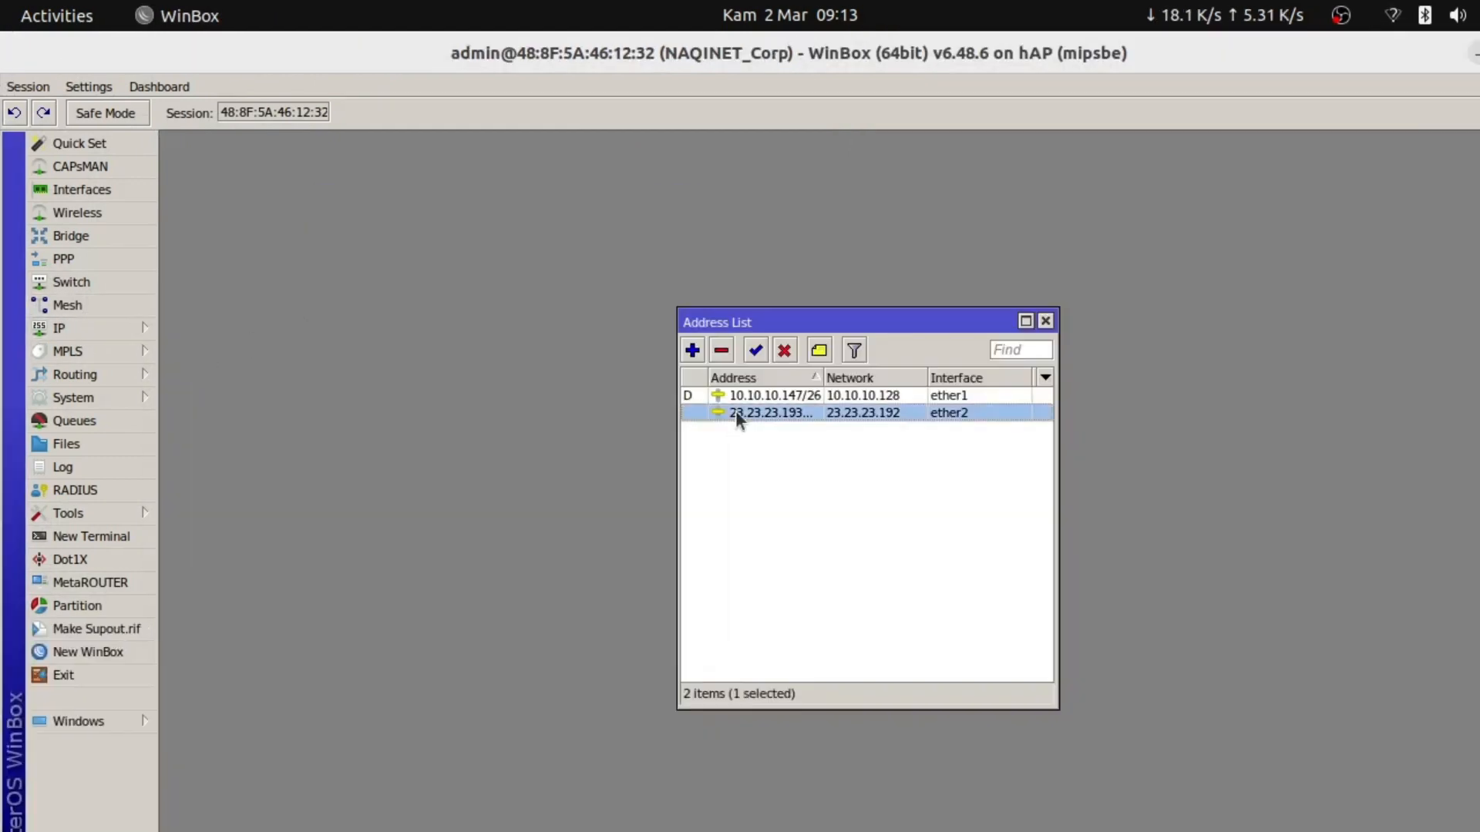
left_click_drag(823, 377, 842, 378)
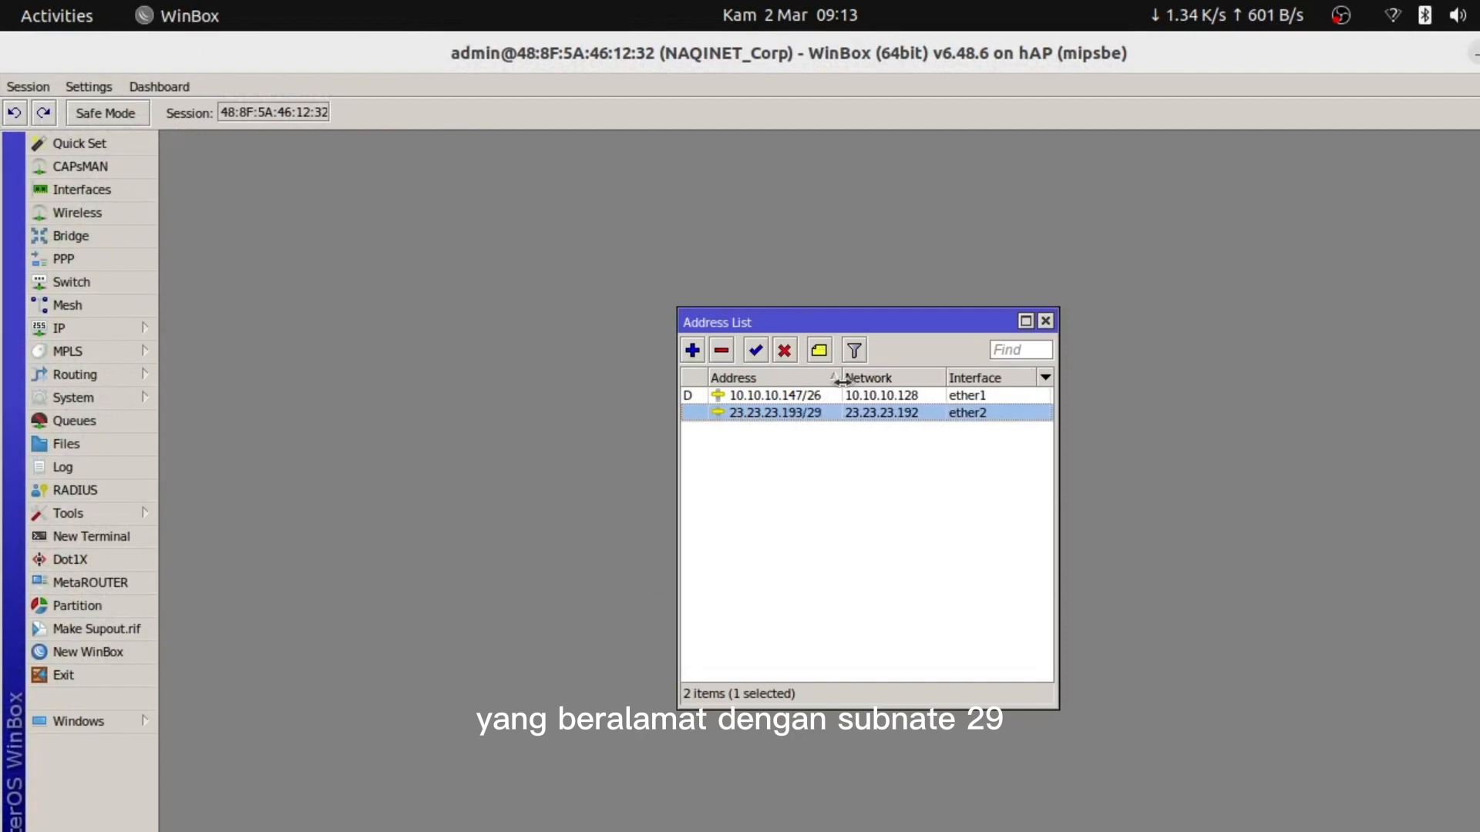
Open IP > Firewall and display its empty NAT rules list
left_click(92, 331)
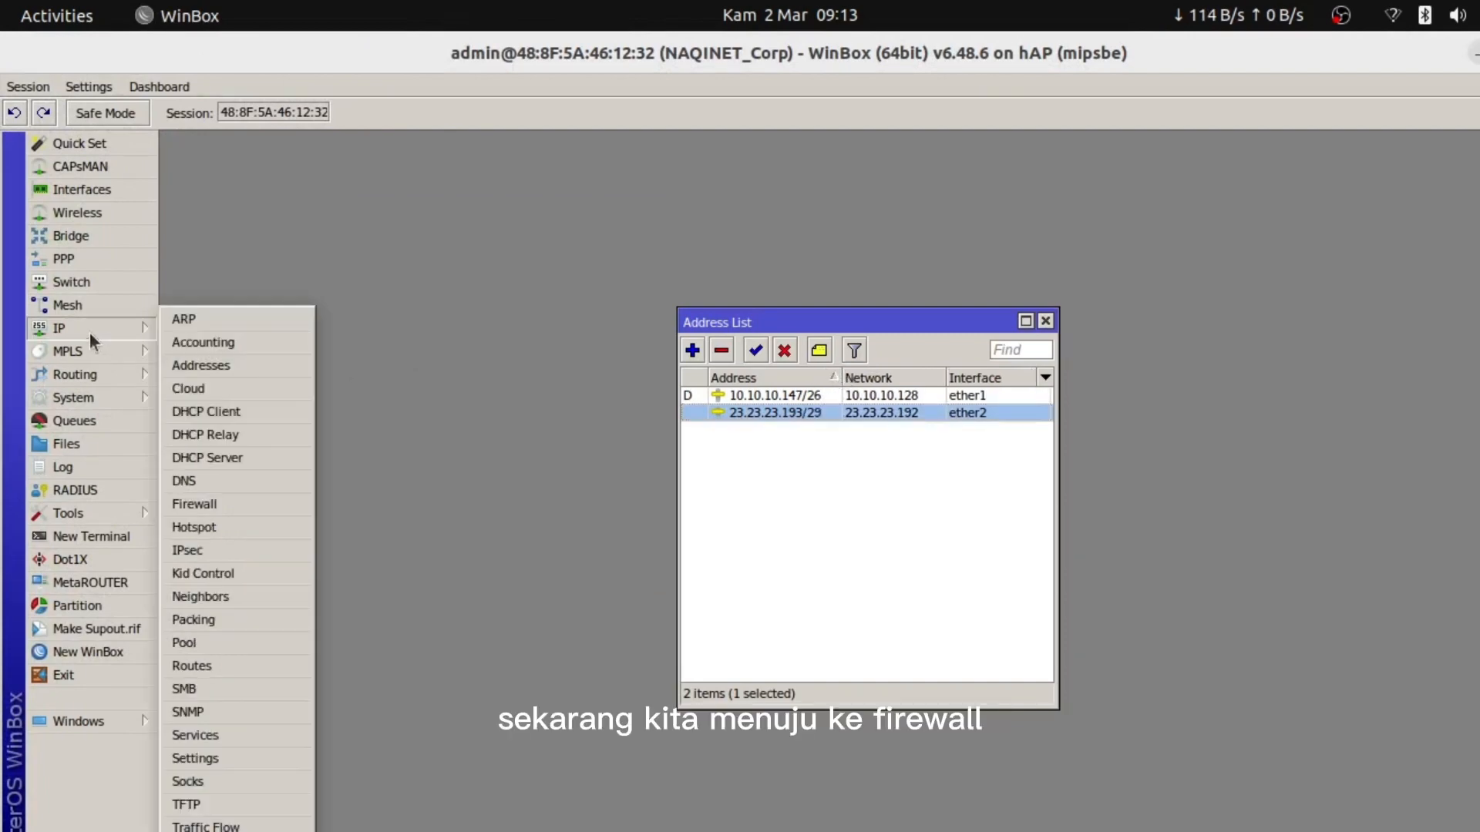
left_click(217, 498)
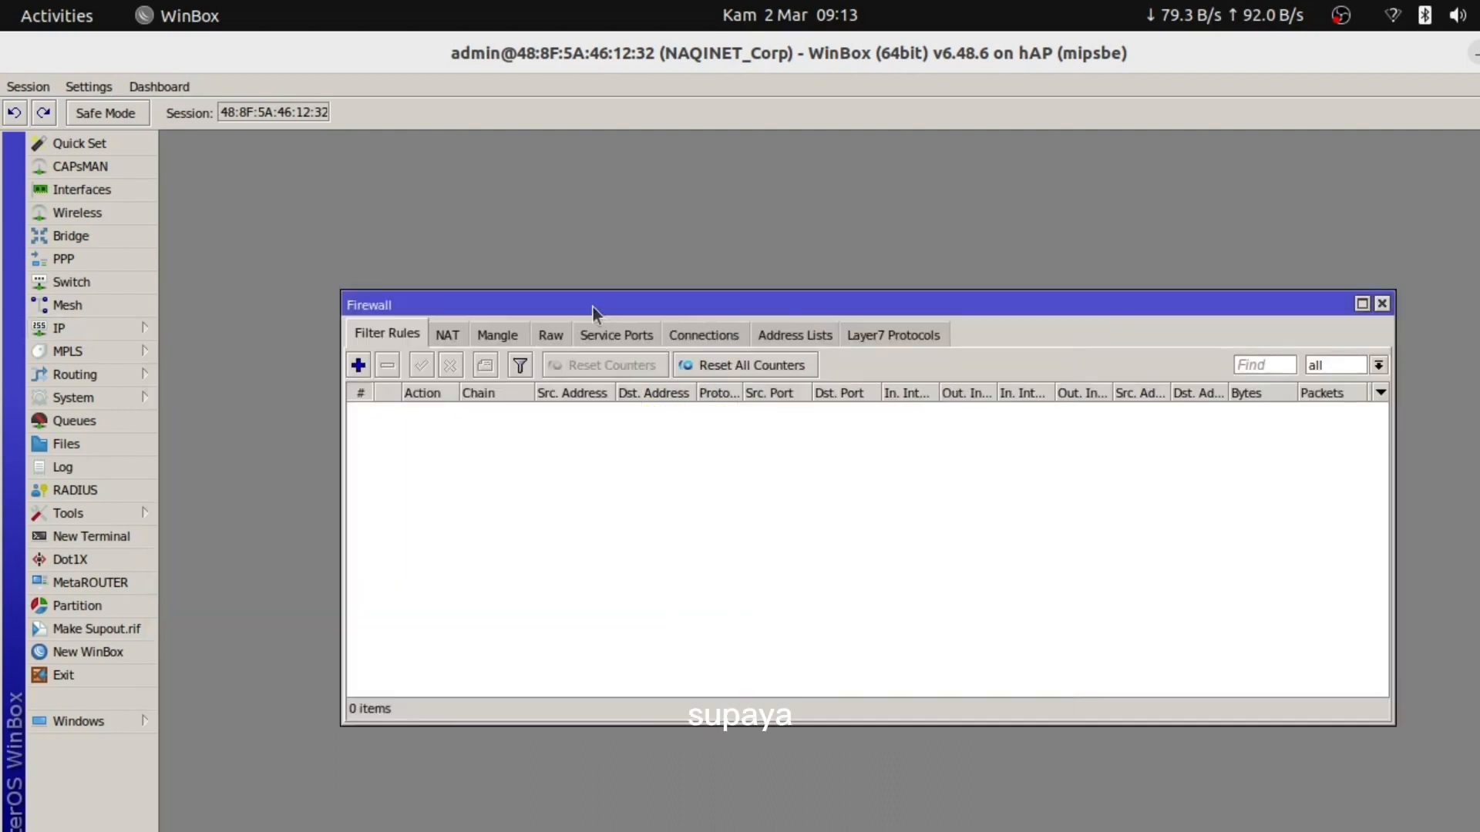
left_click_drag(592, 306, 623, 221)
left_click(485, 251)
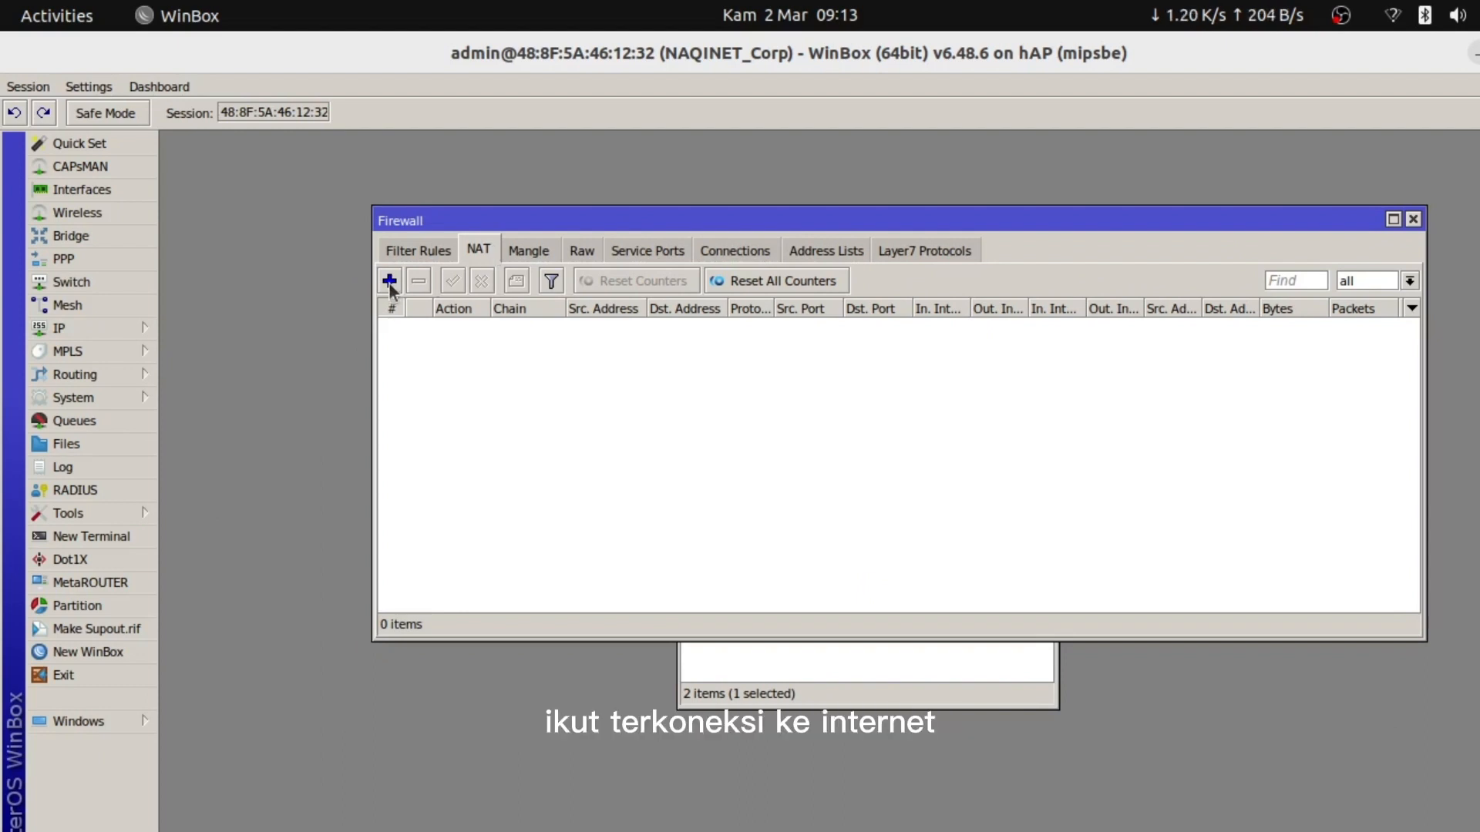
left_click(430, 252)
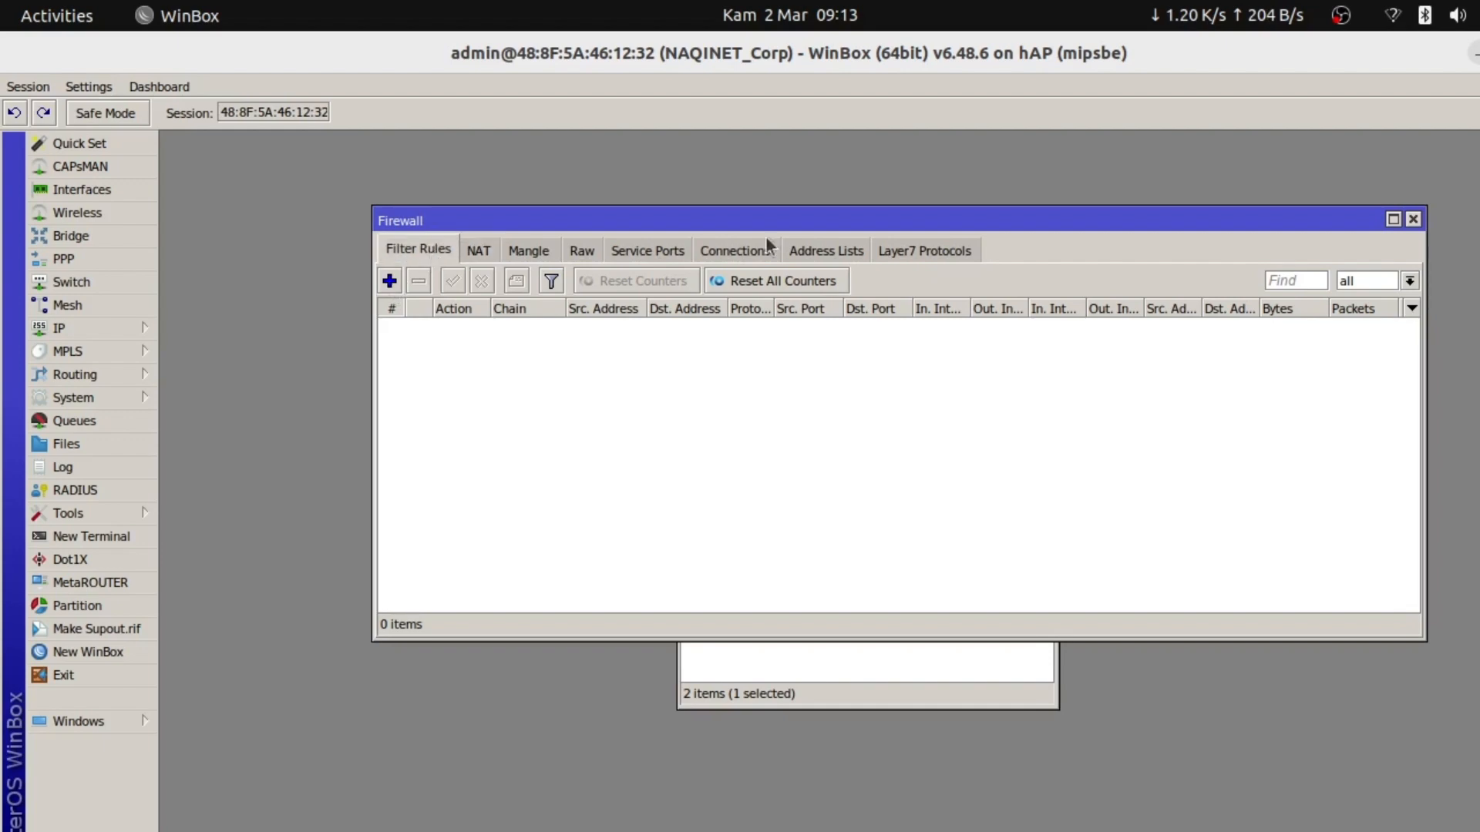
left_click(1411, 222)
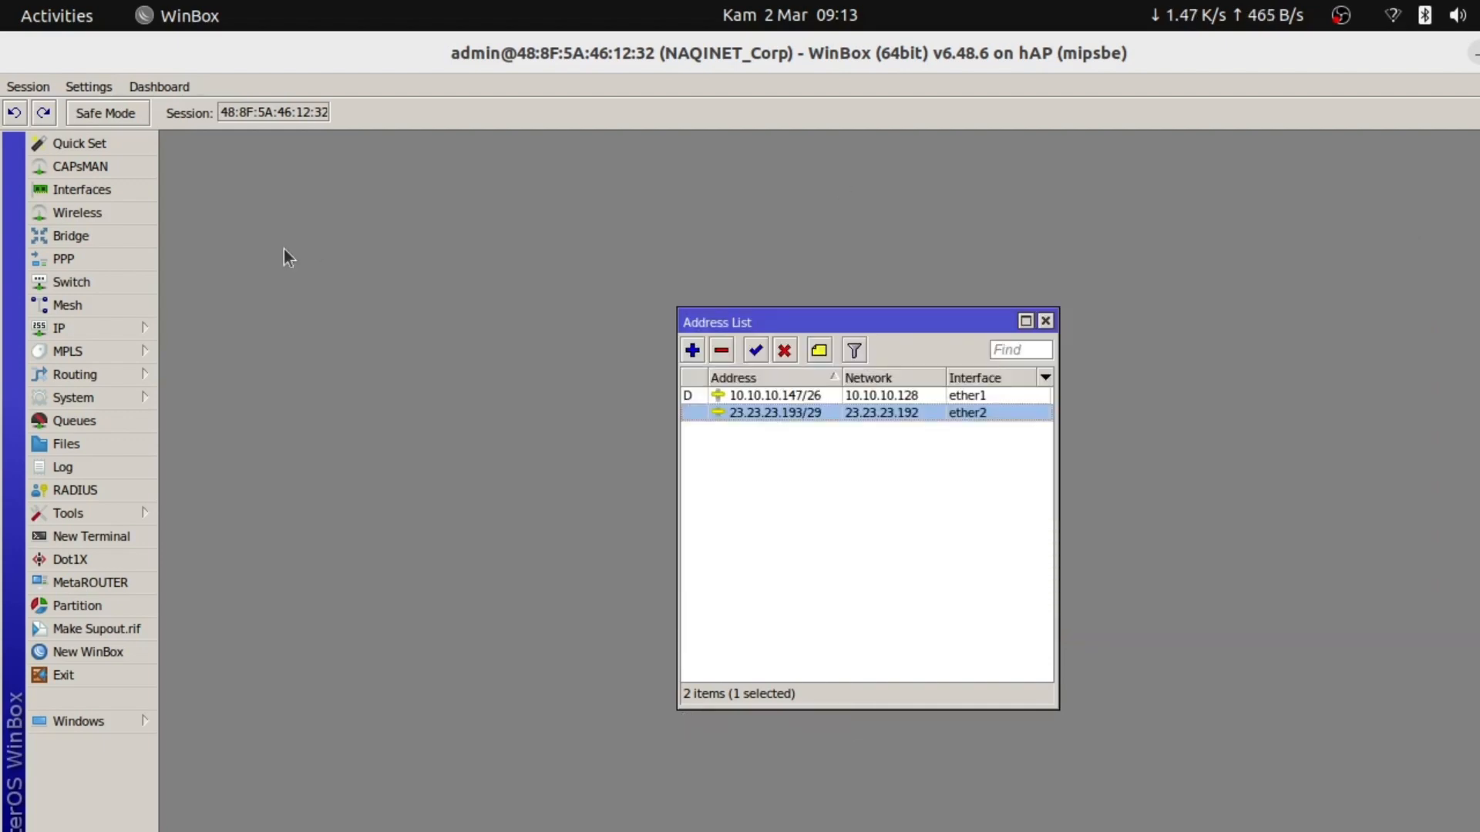
left_click(80, 324)
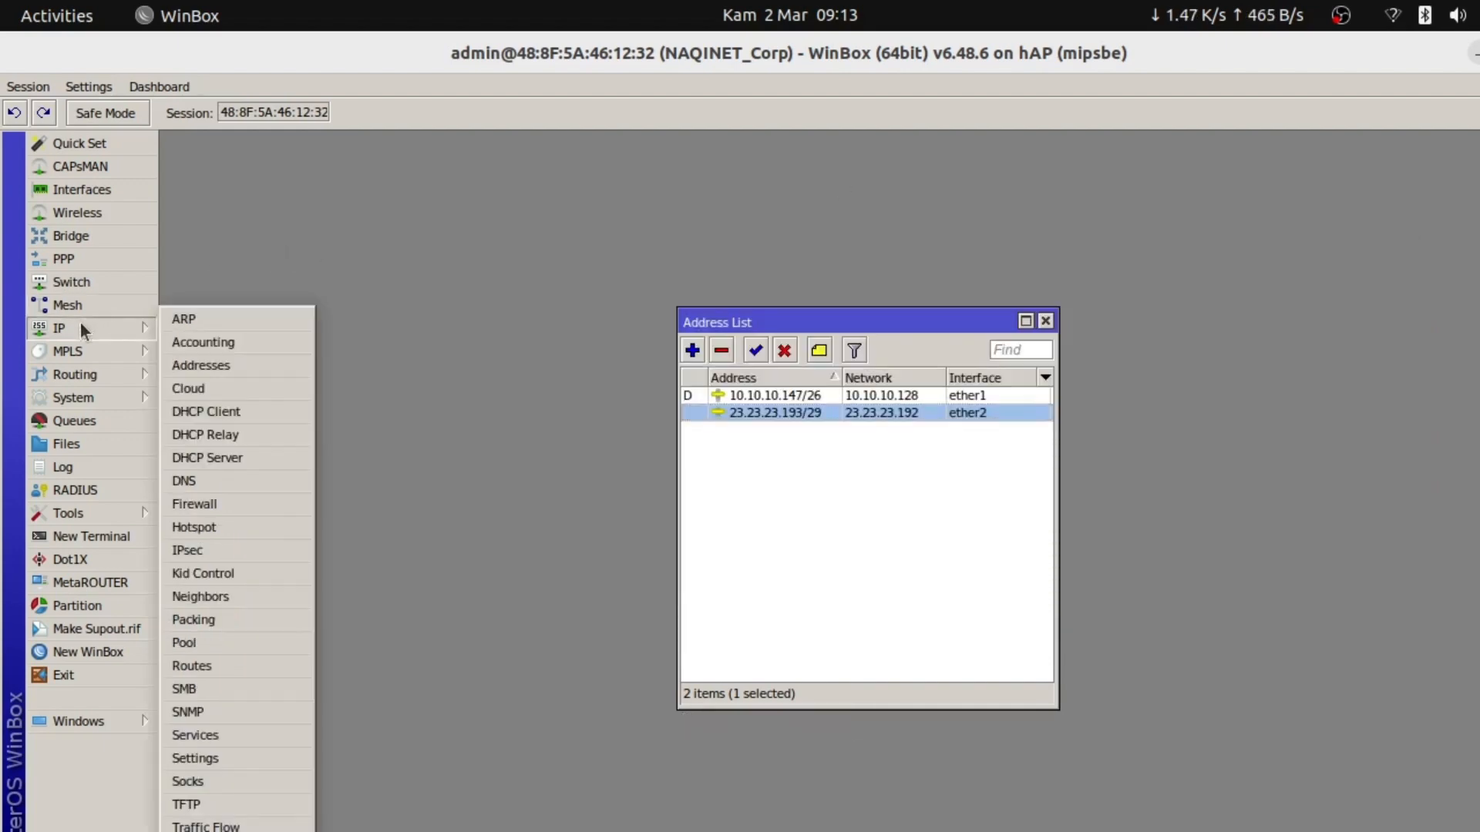
left_click(202, 505)
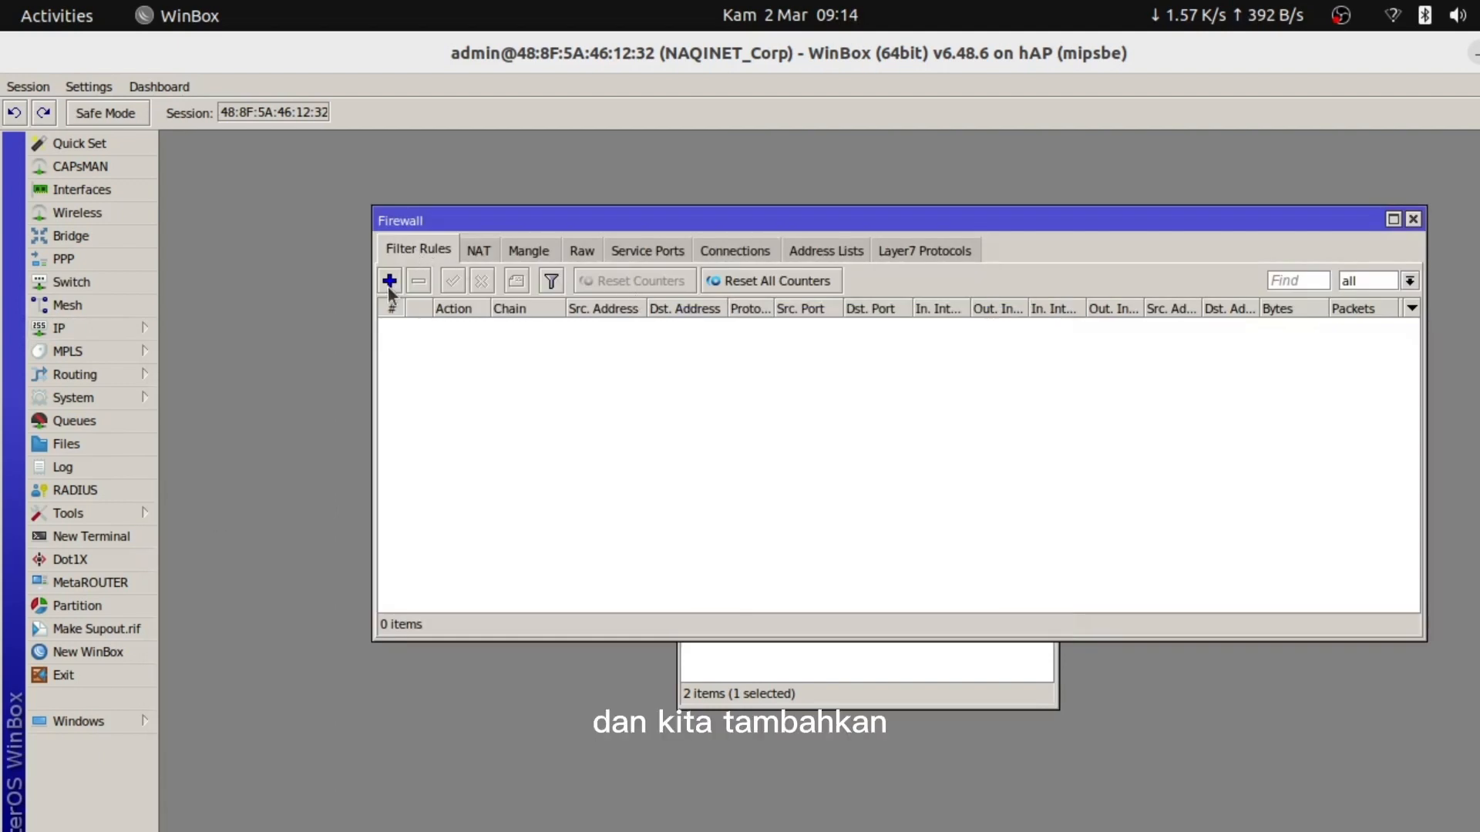
left_click(479, 248)
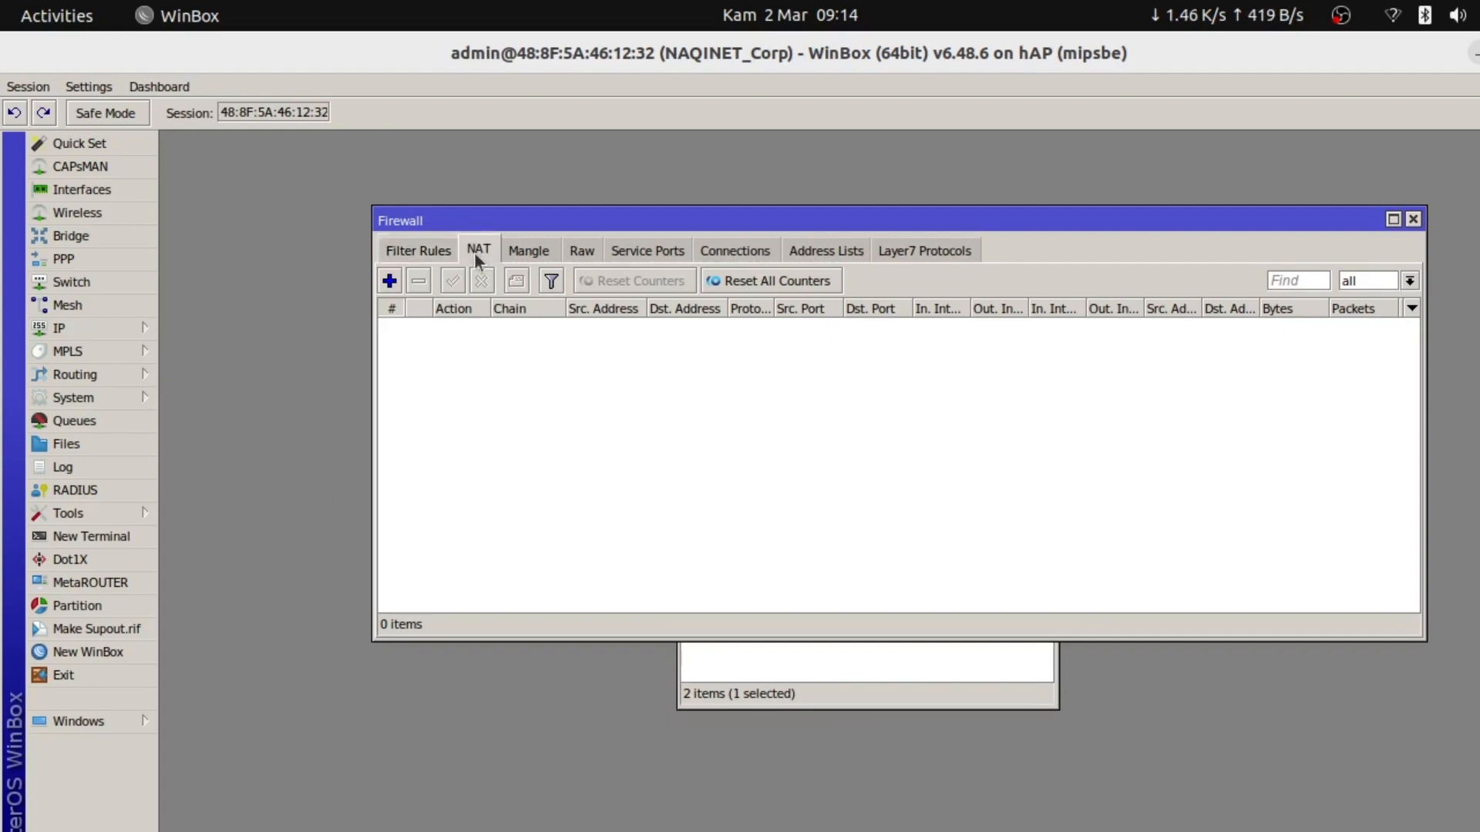
Add a NAT rule with chain srcnat, out-interface ether1 and action masquerade, and apply it
left_click(389, 280)
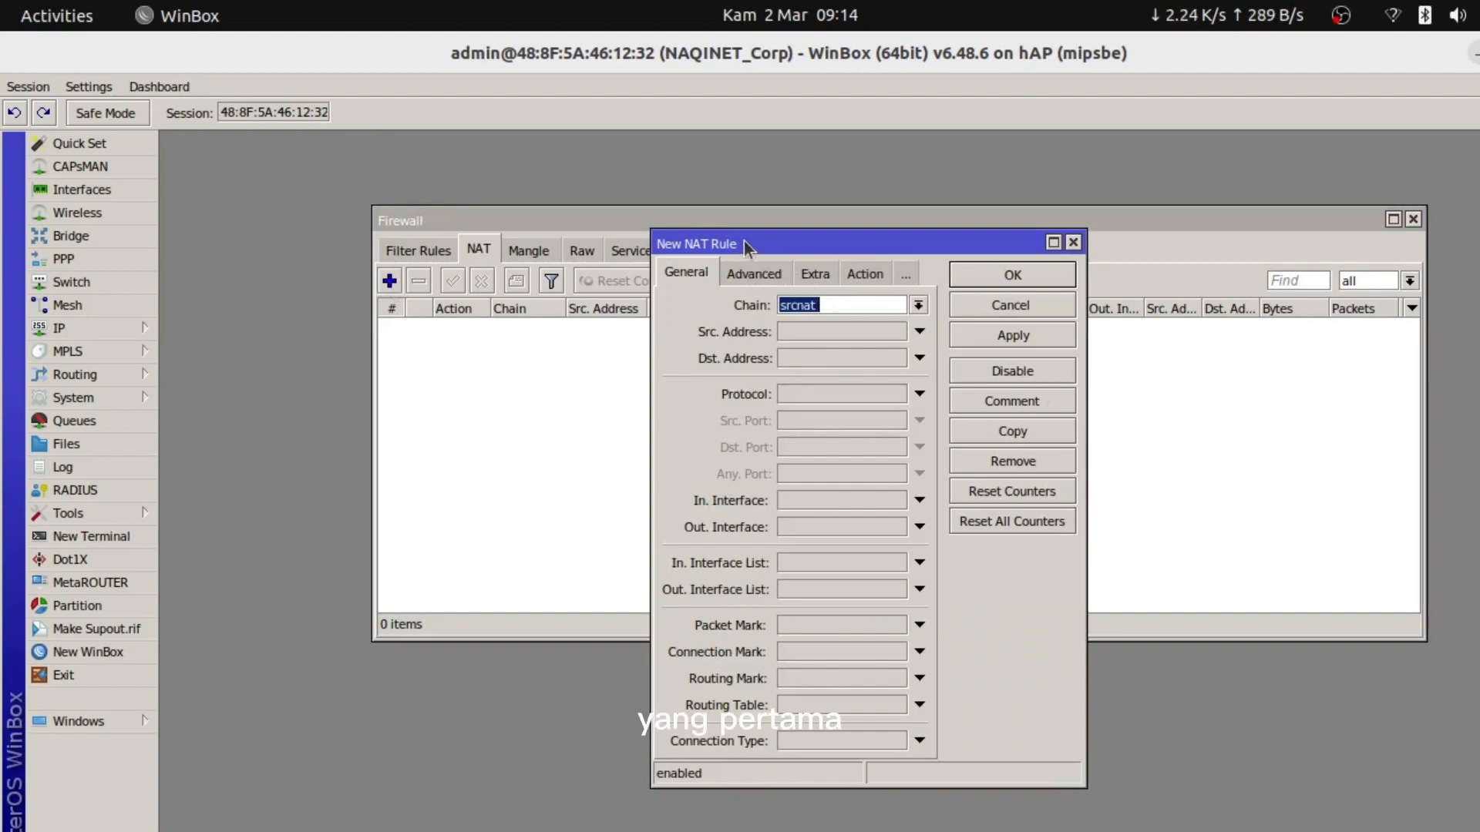
left_click_drag(743, 242, 745, 232)
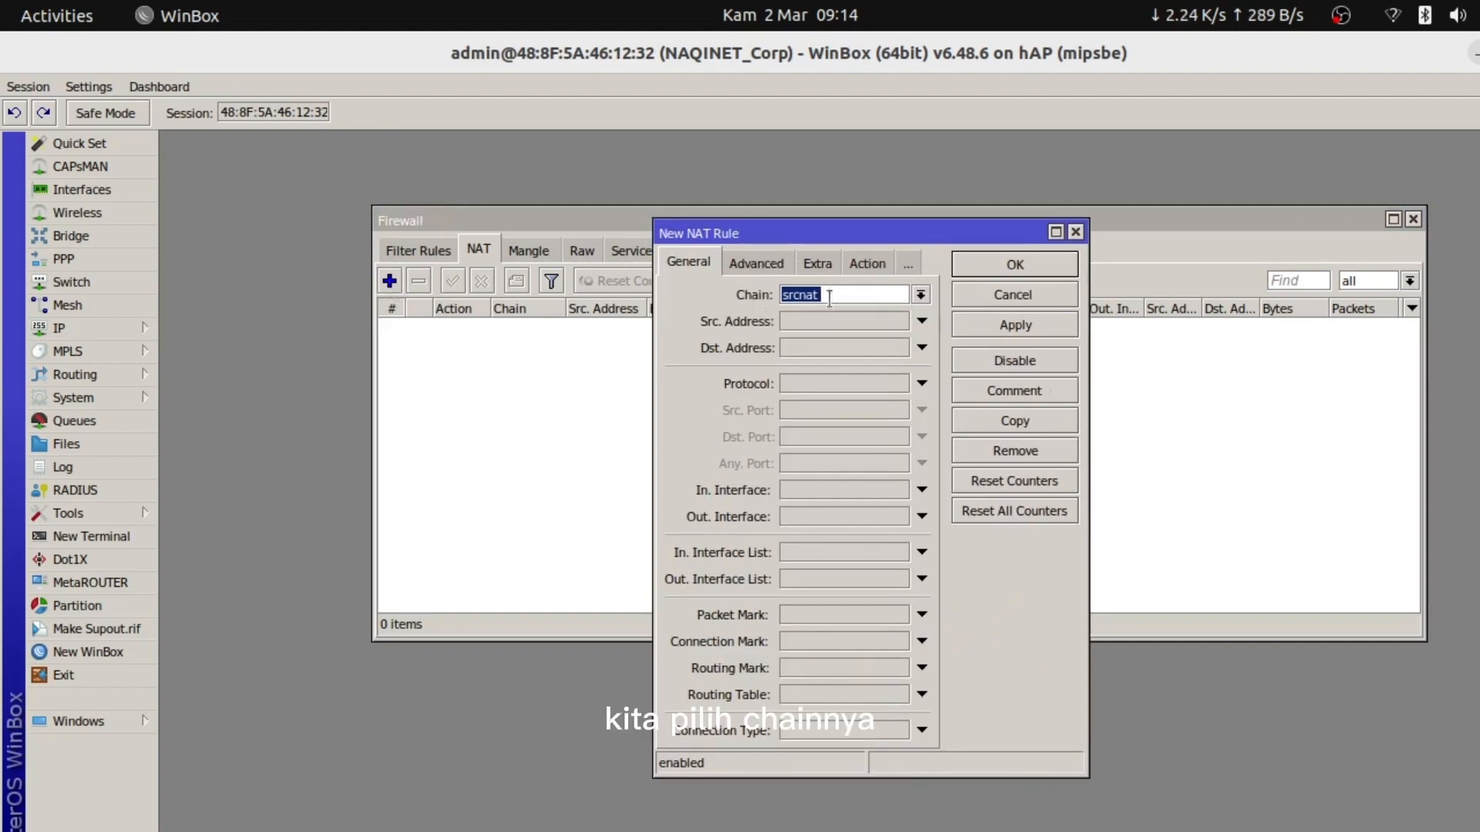
left_click(920, 295)
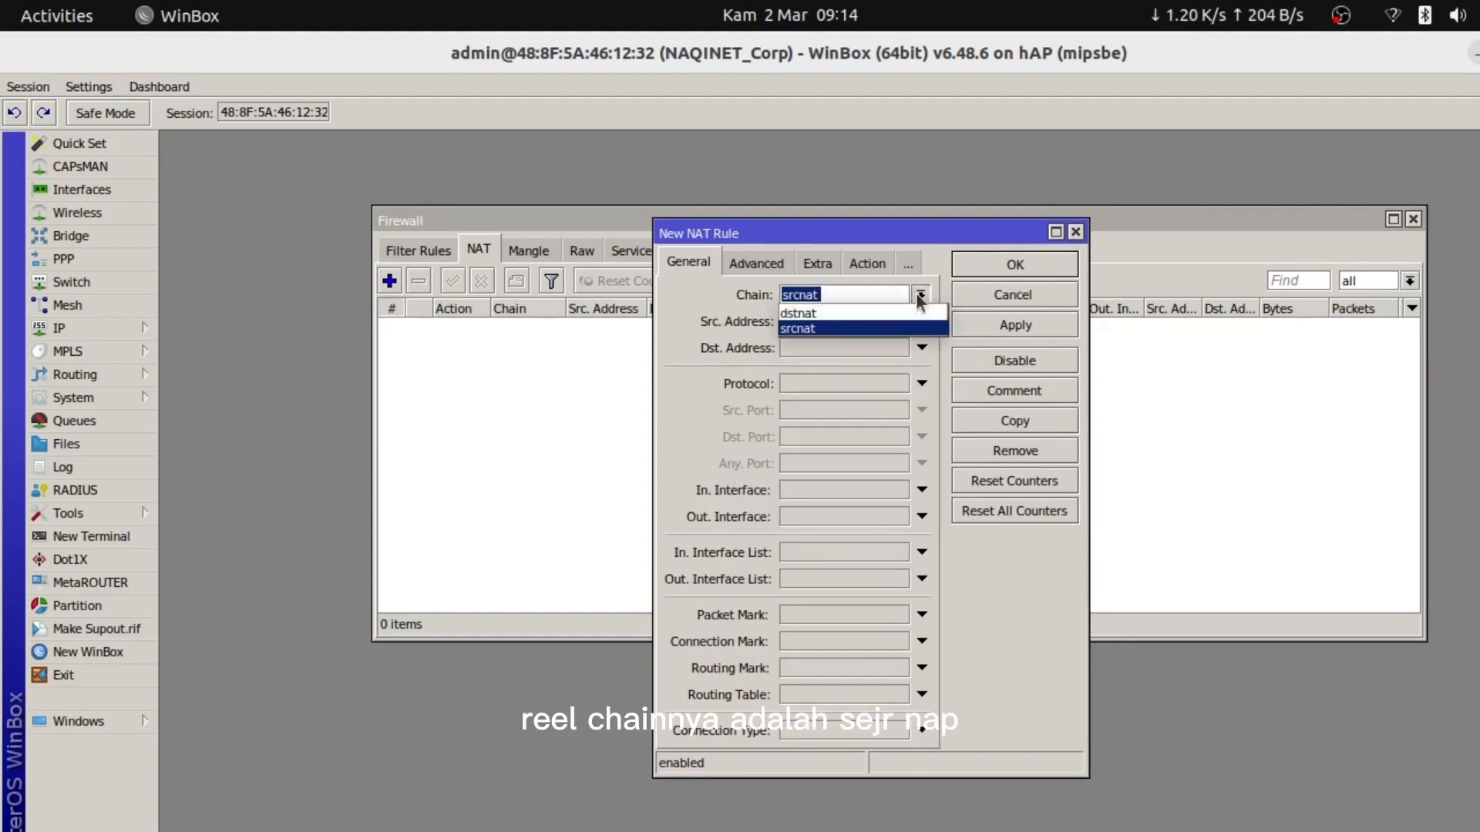
left_click(820, 331)
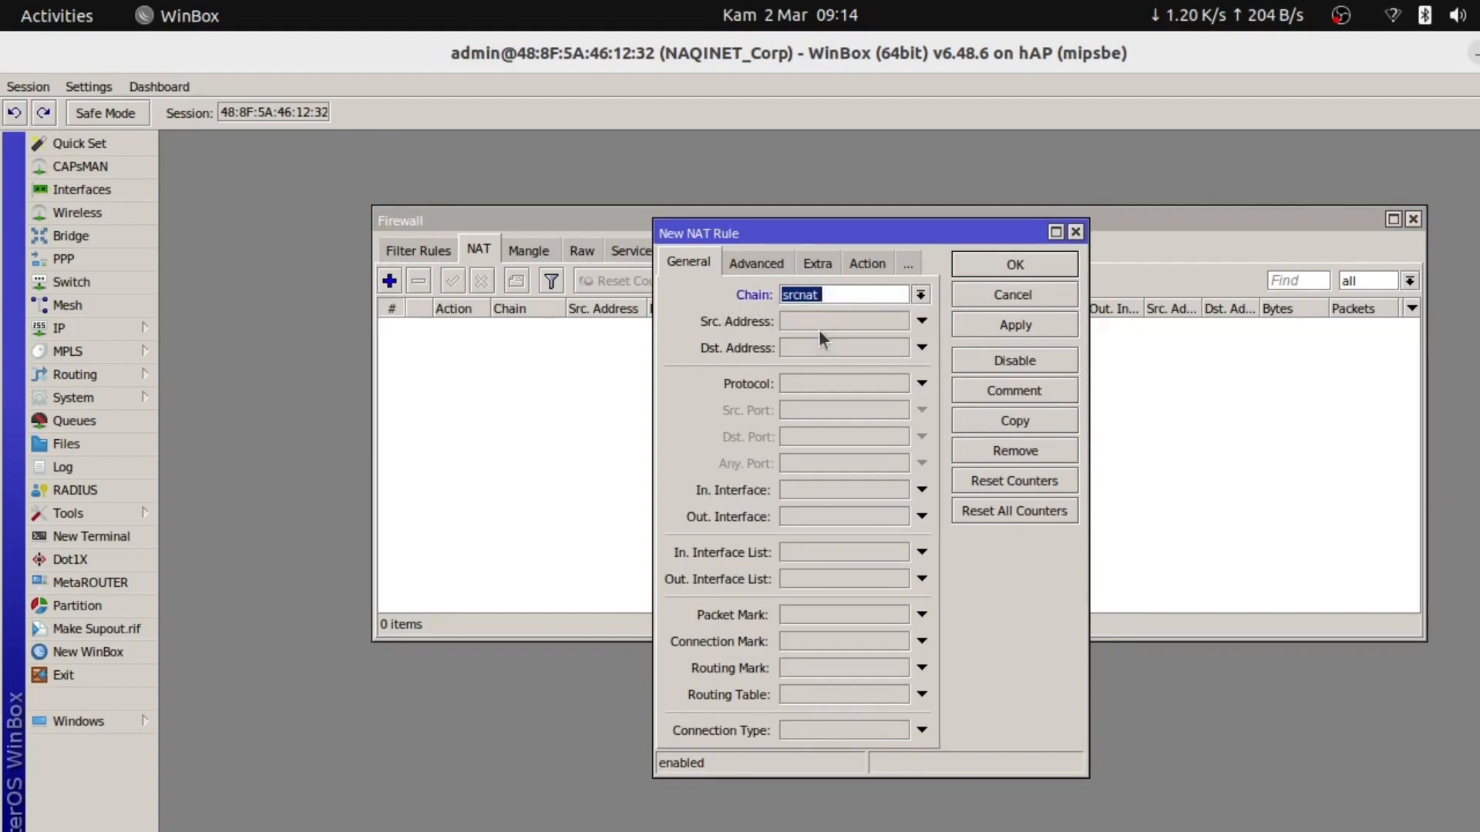
left_click(797, 517)
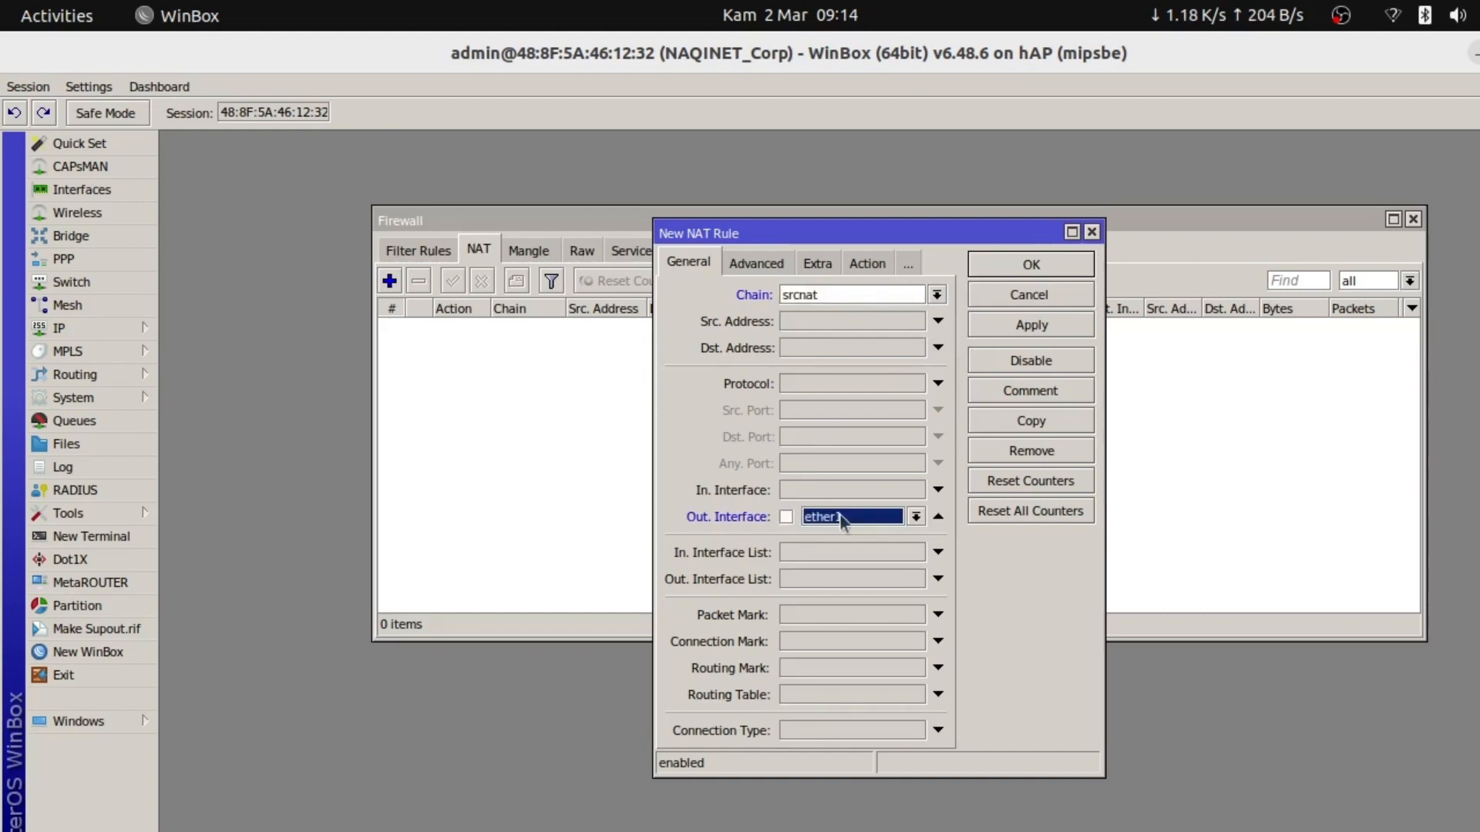
left_click(891, 519)
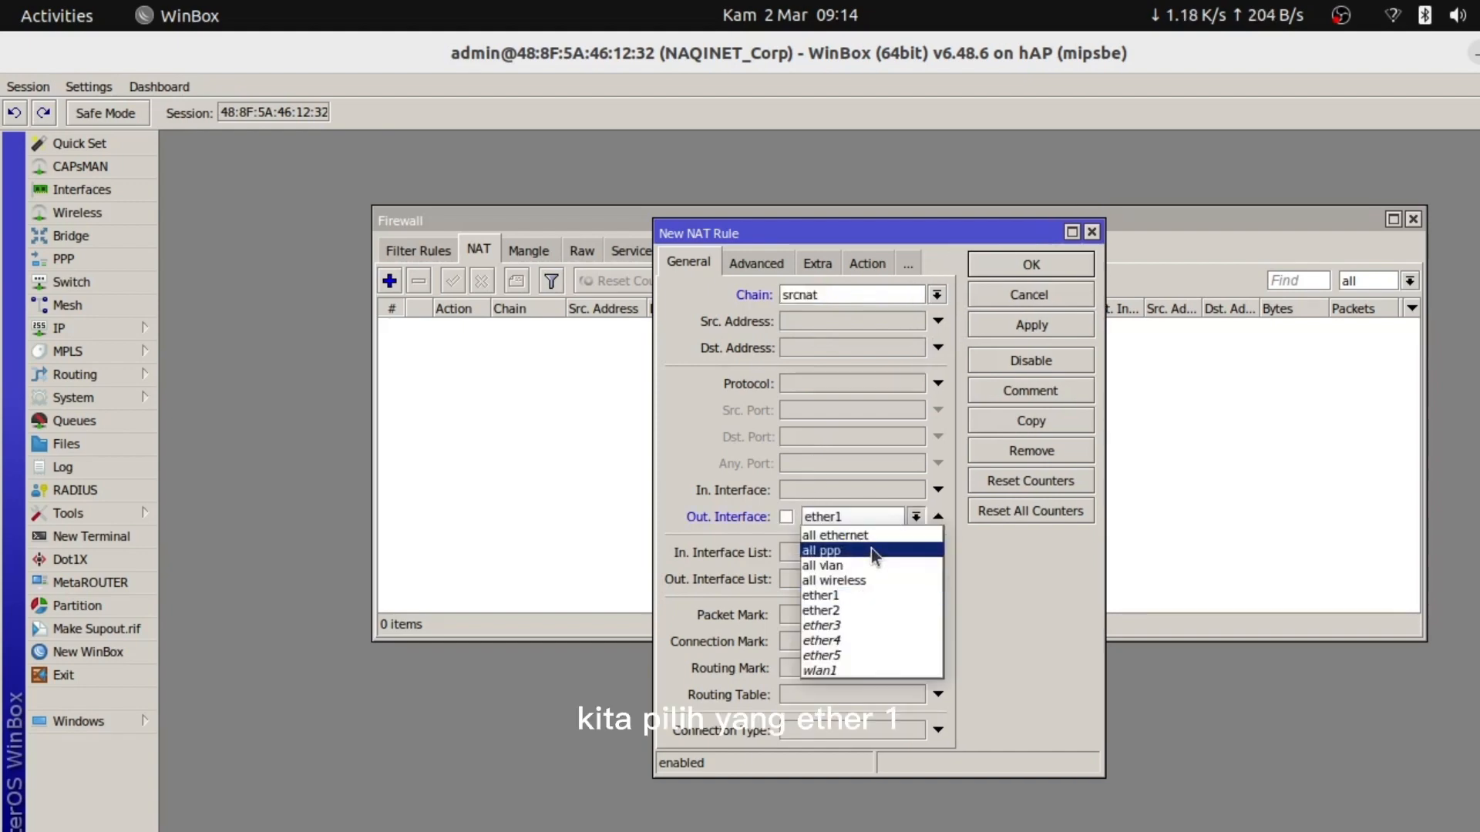
left_click(838, 598)
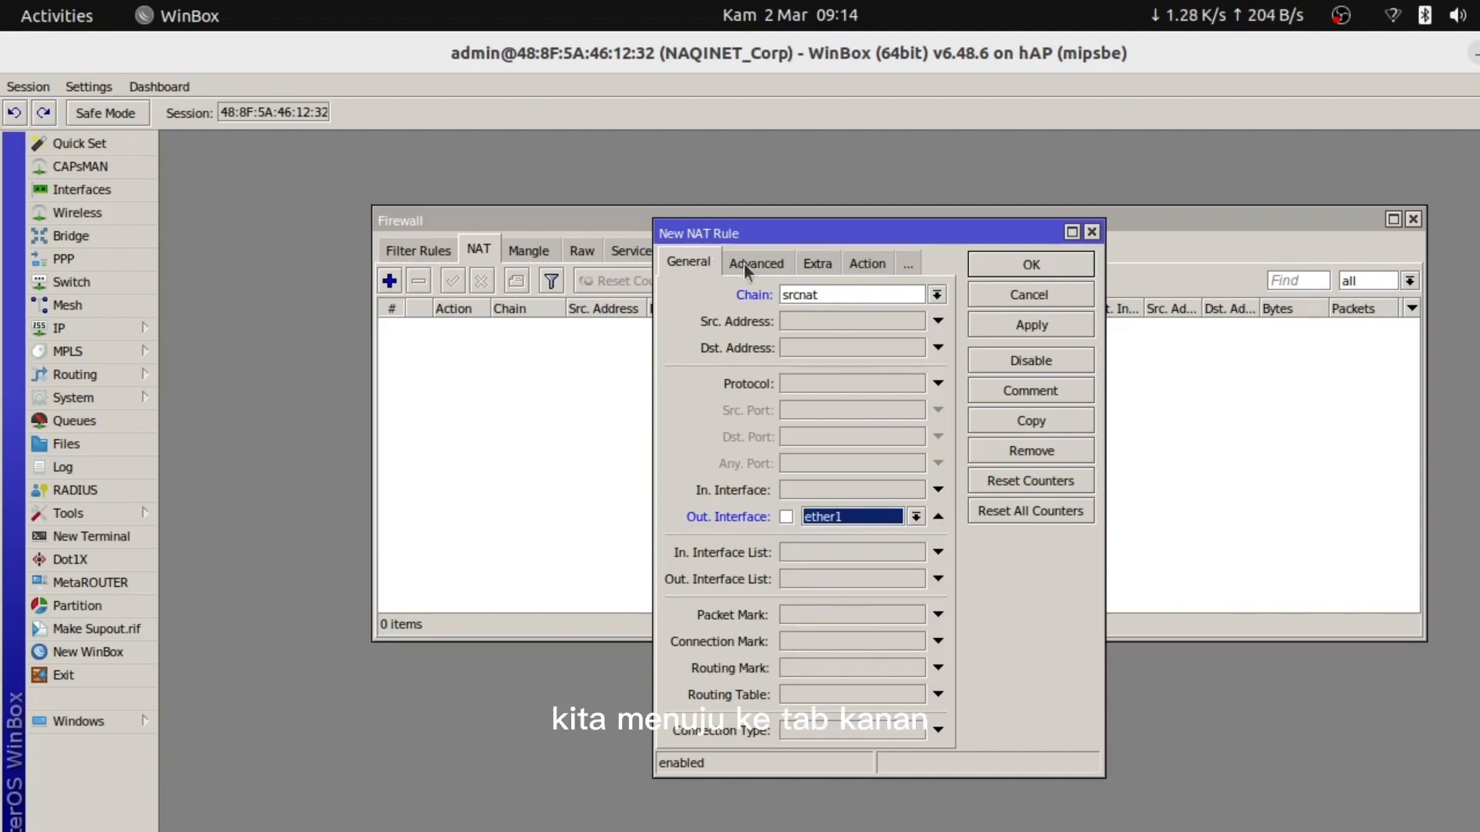
left_click(855, 264)
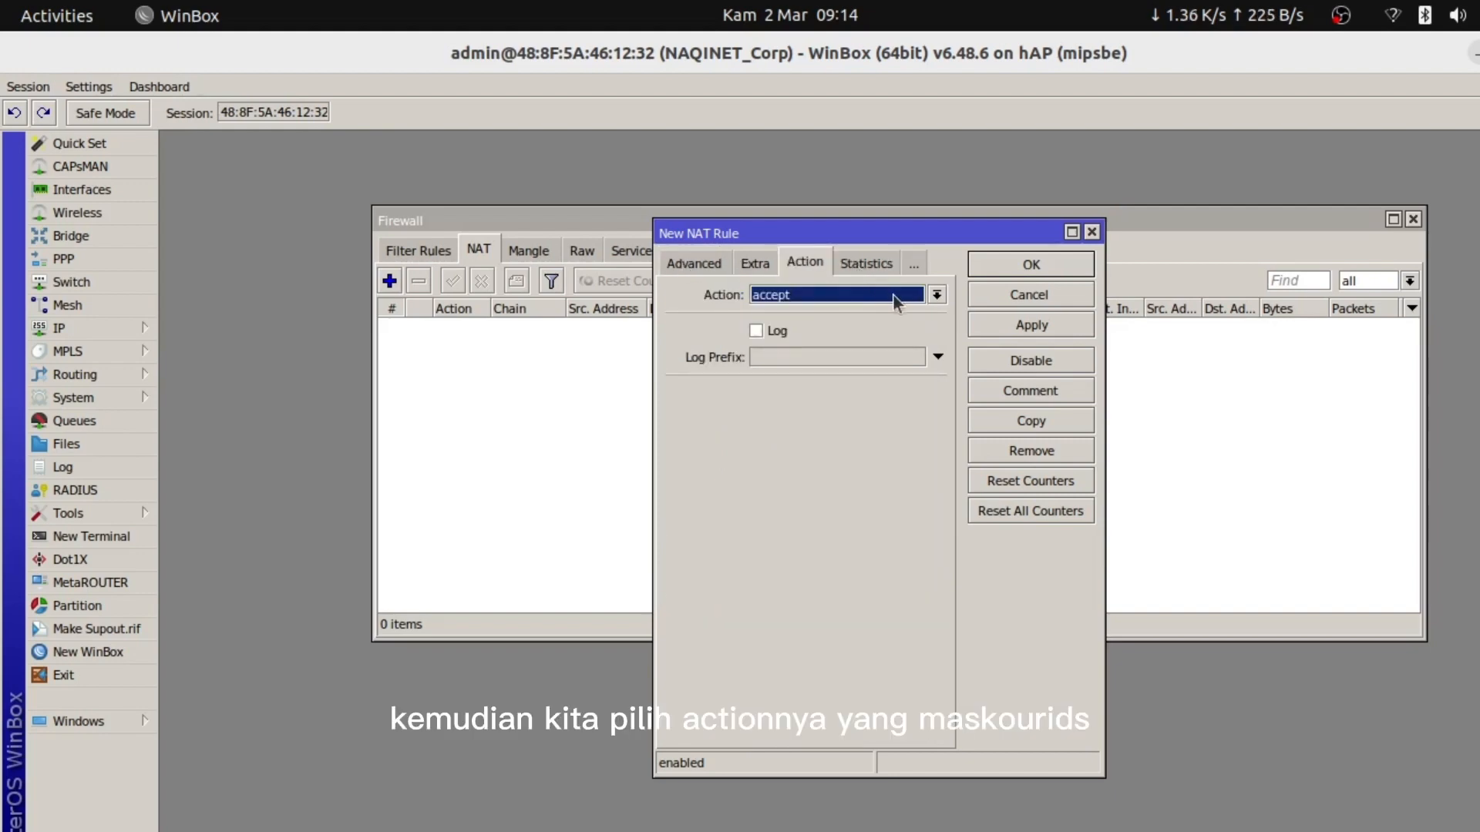
left_click(936, 295)
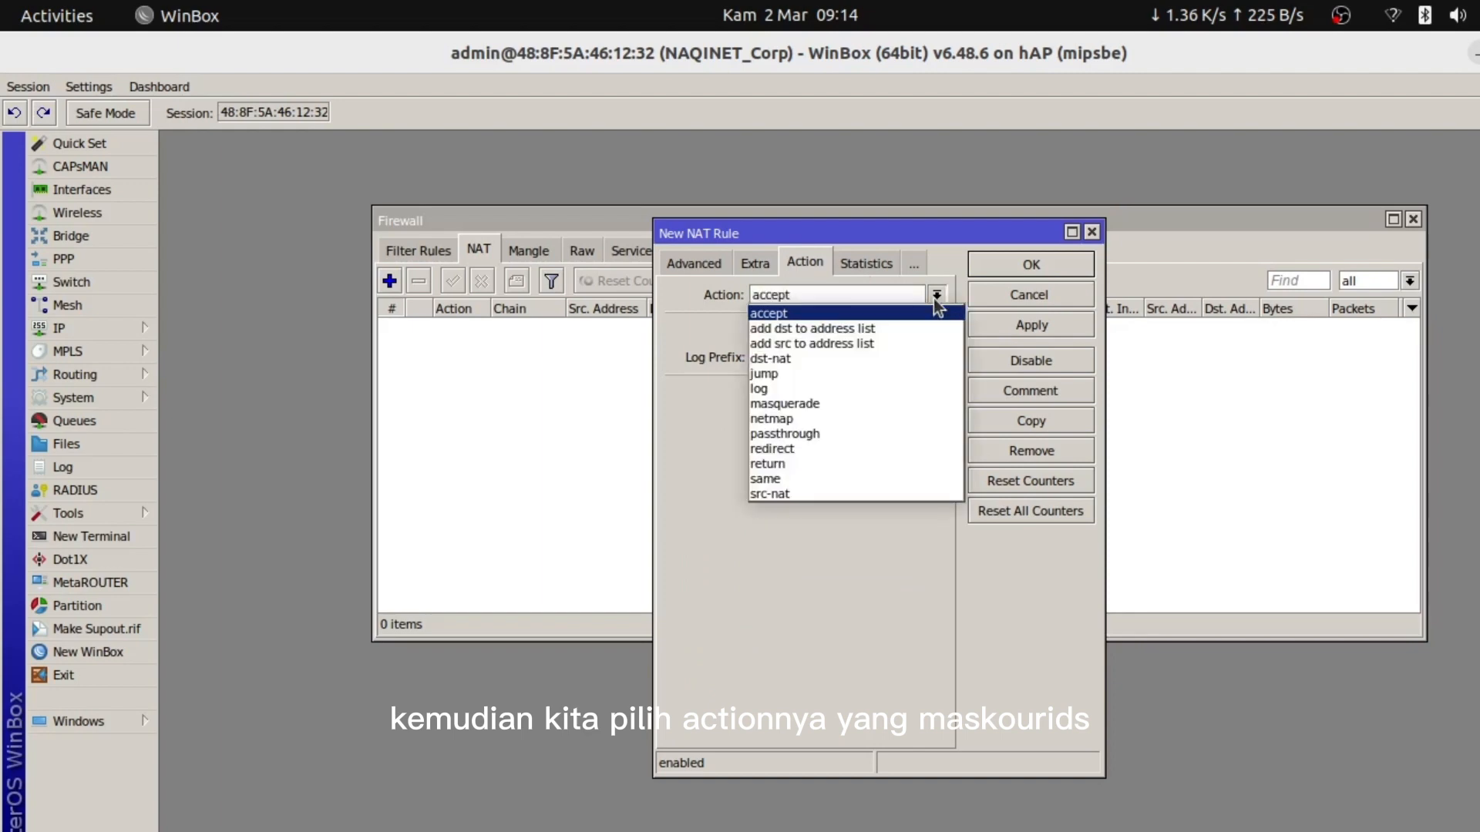
left_click(802, 403)
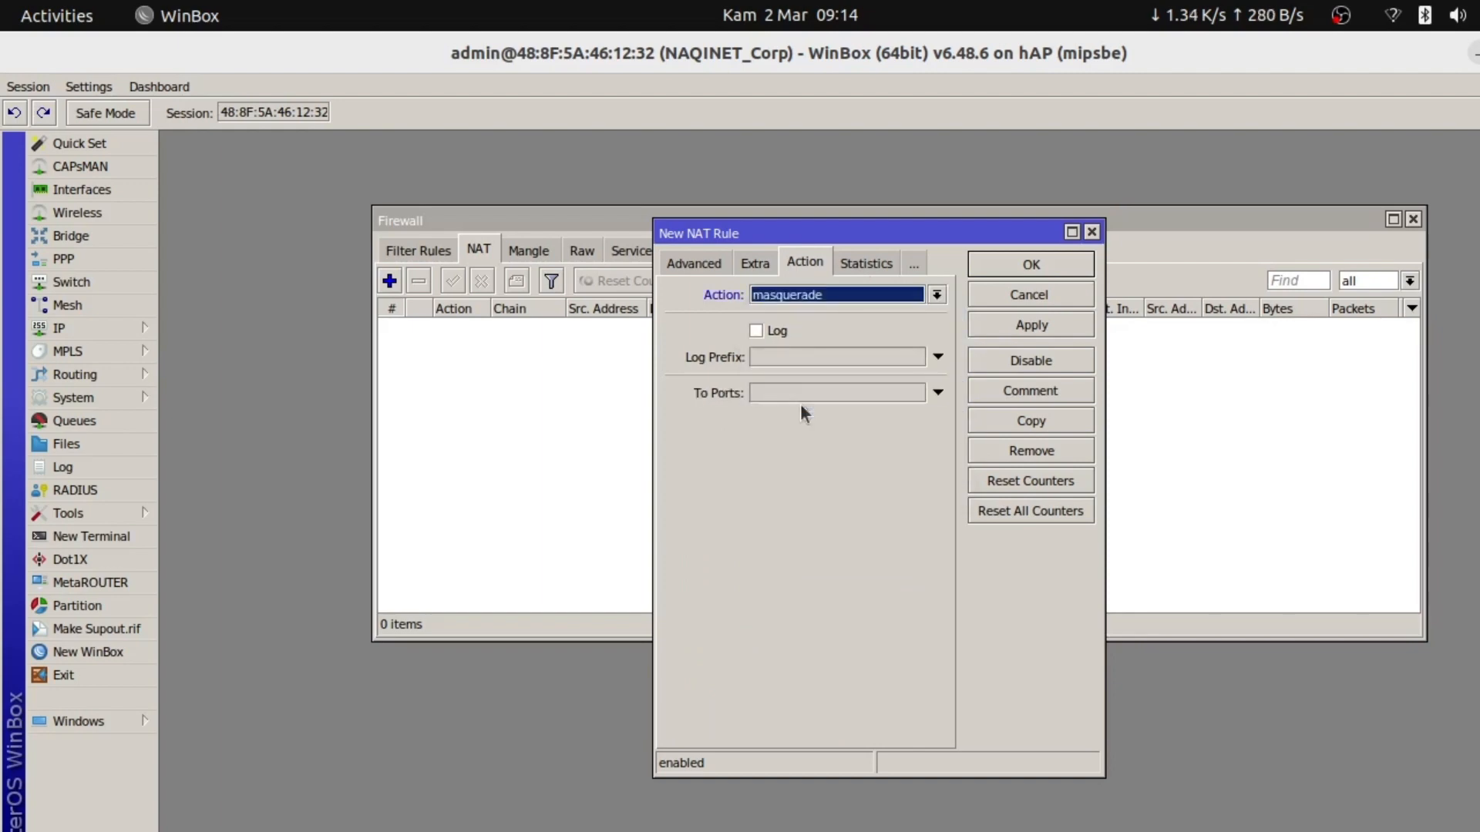
left_click(1035, 324)
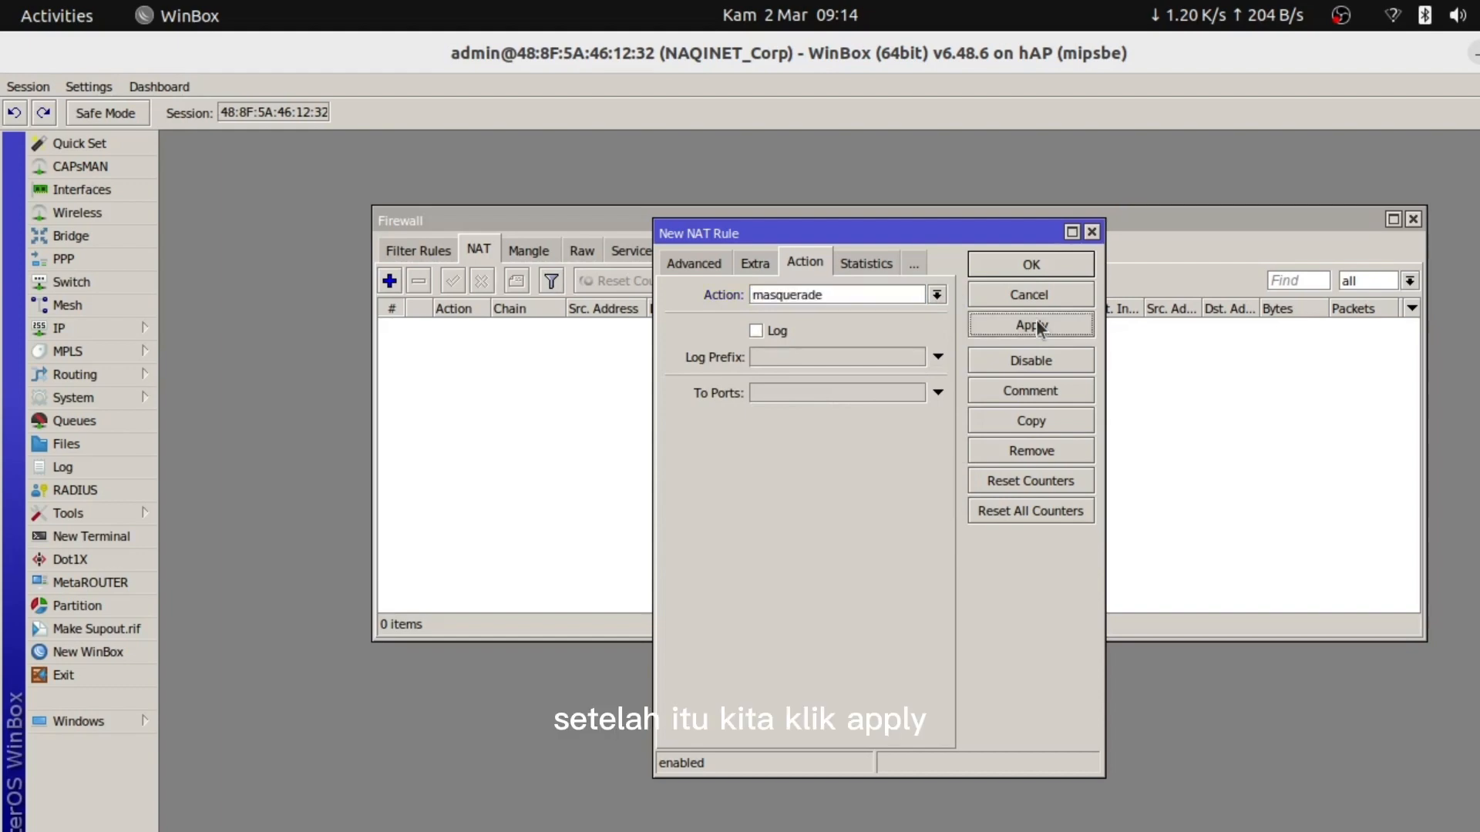
left_click(1009, 262)
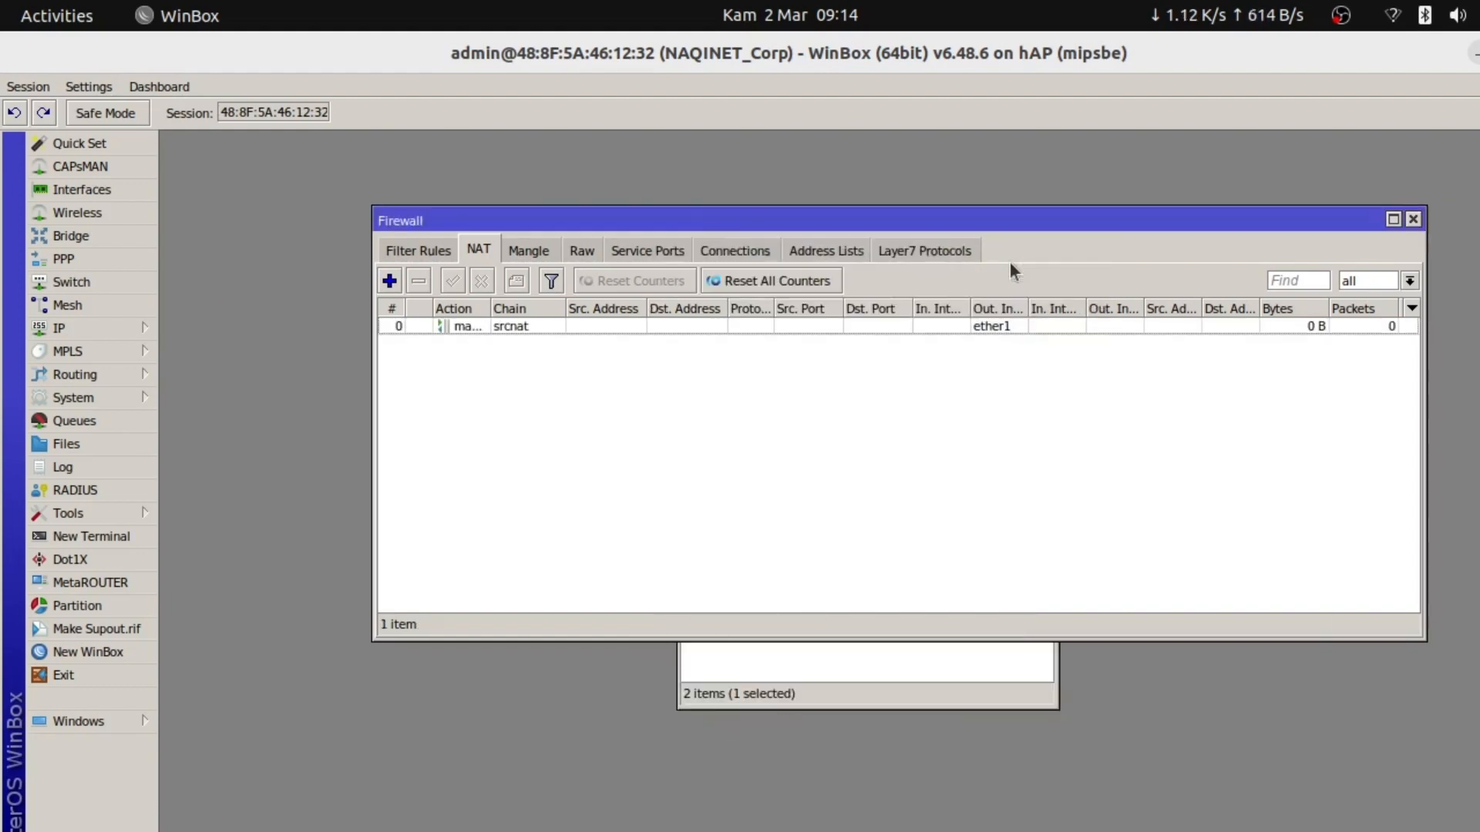
Give the srcnat rule the comment 'INI MENUJU KE ISP (INTERNET)'
left_click(478, 327)
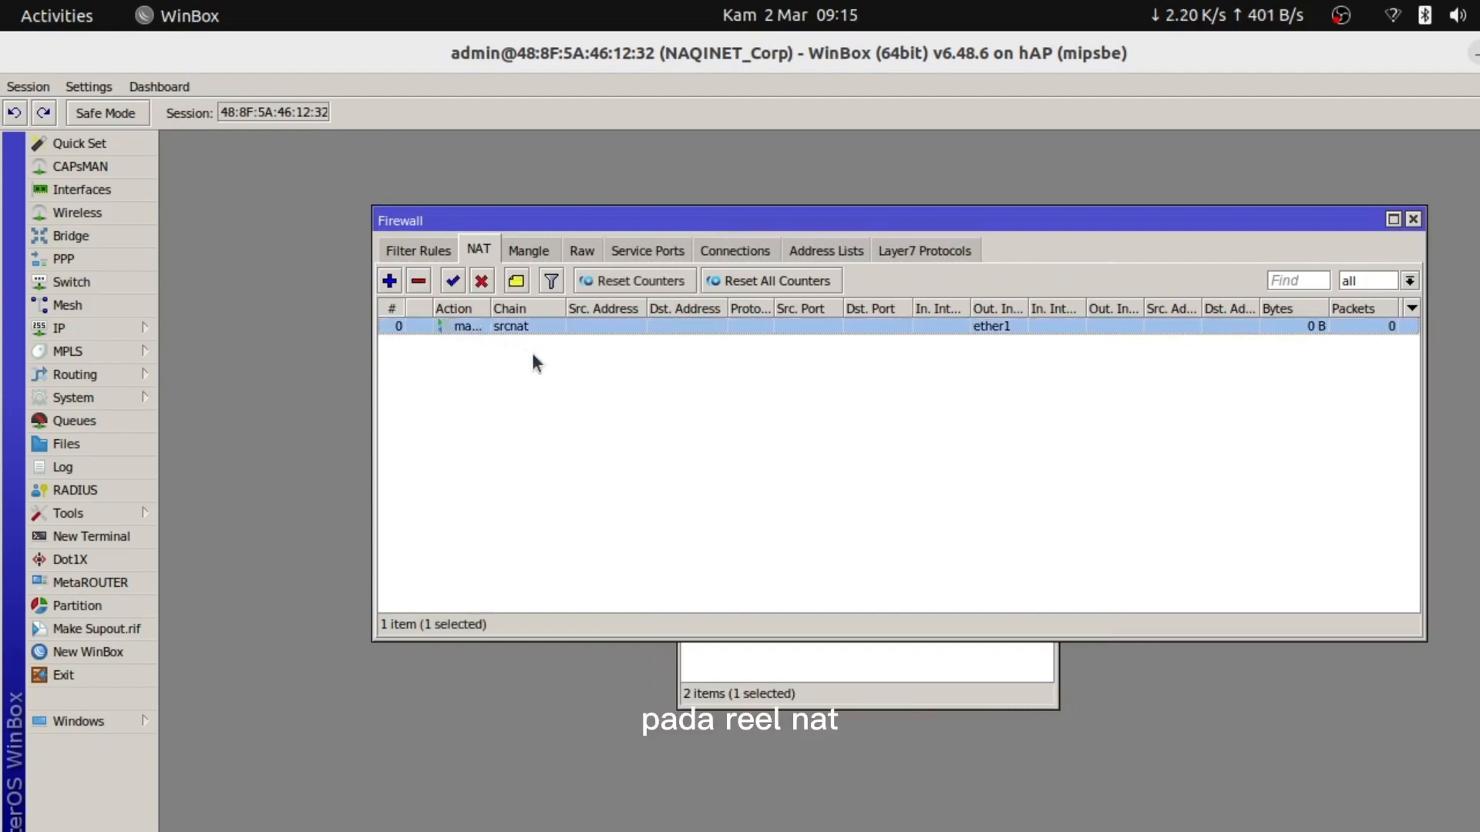
left_click(516, 282)
type("INI MENUJU")
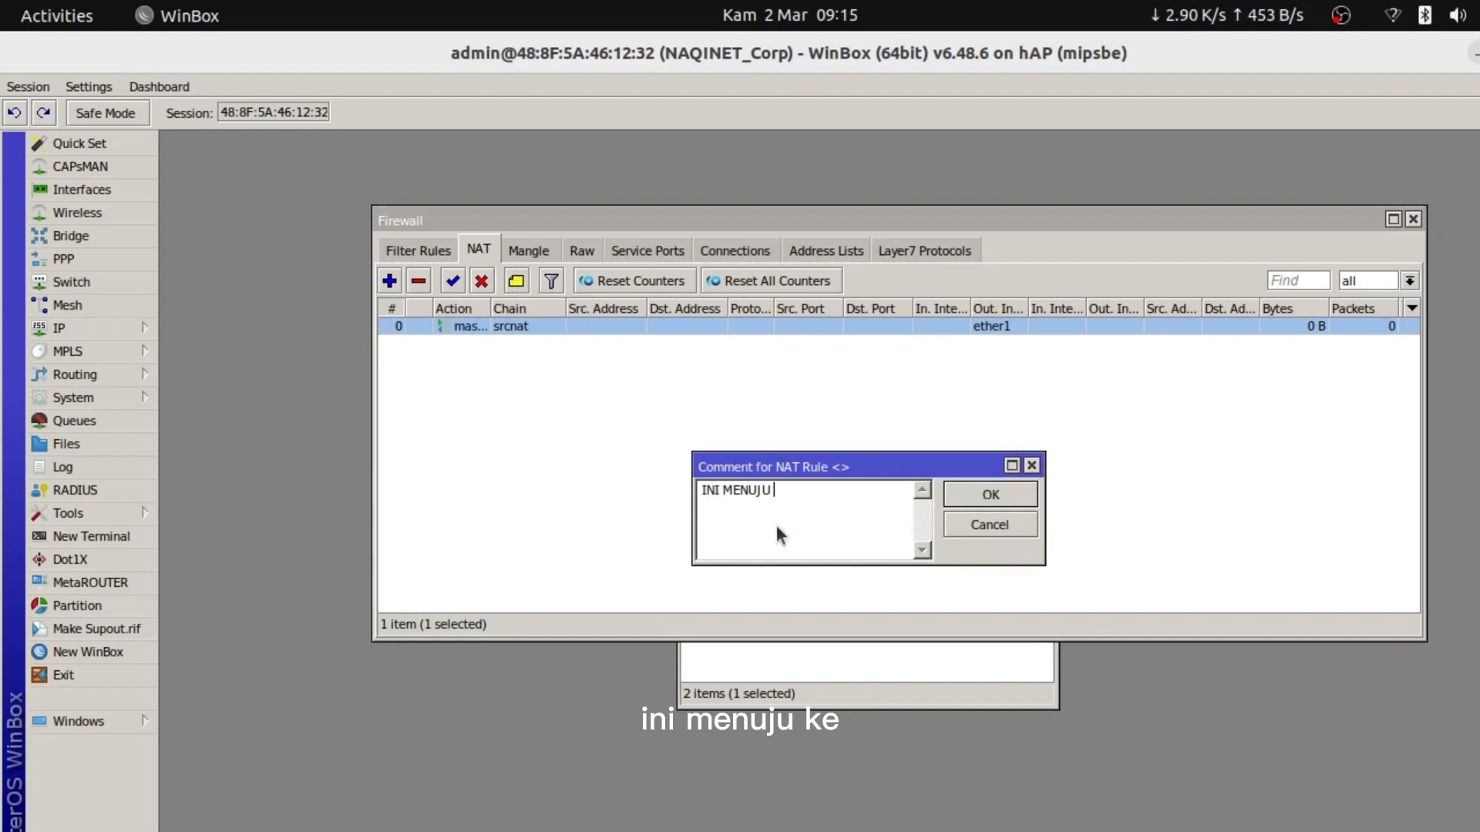
type(" KE ISP")
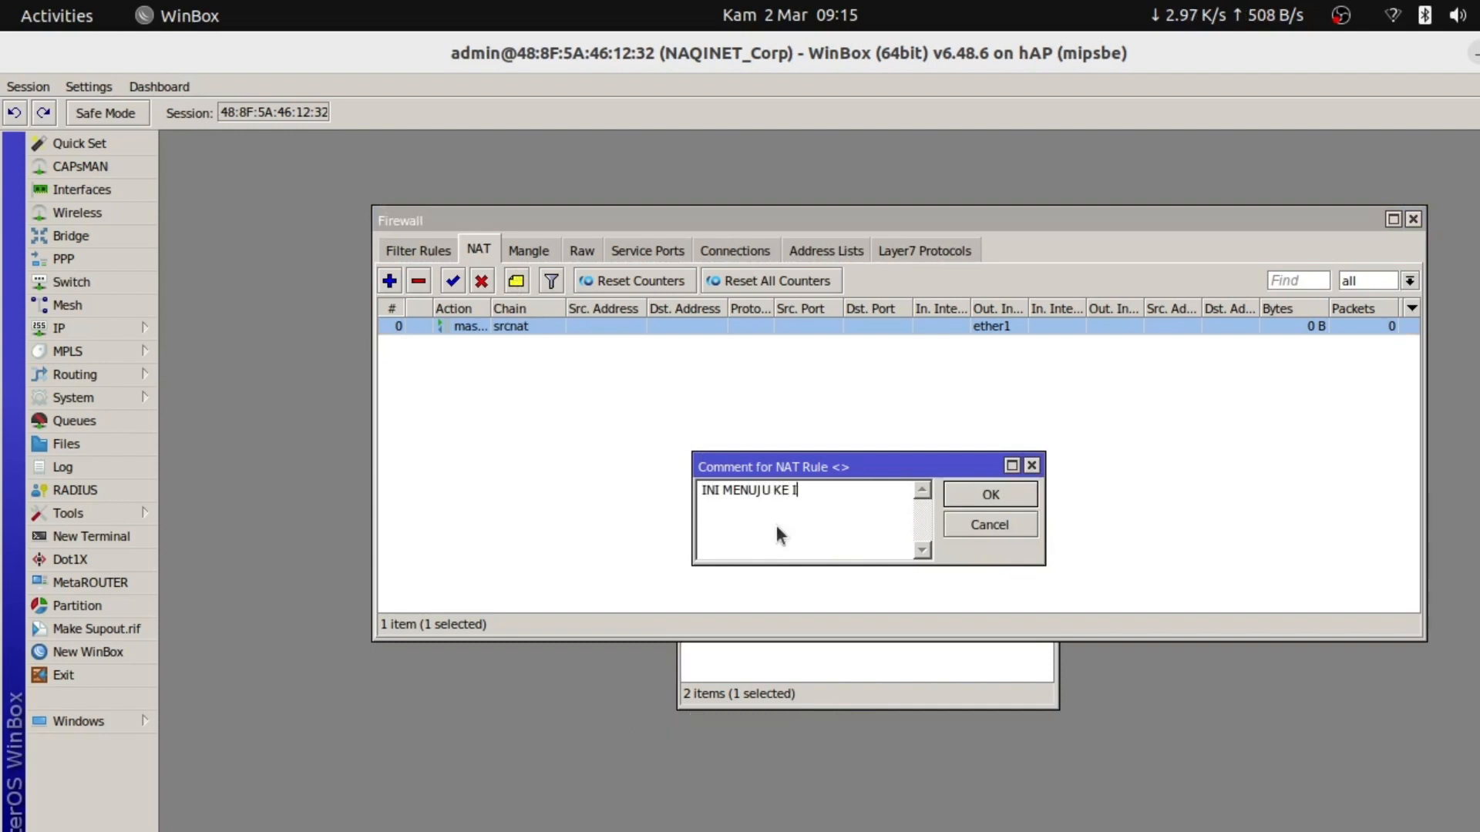
type(" (INTERNET")
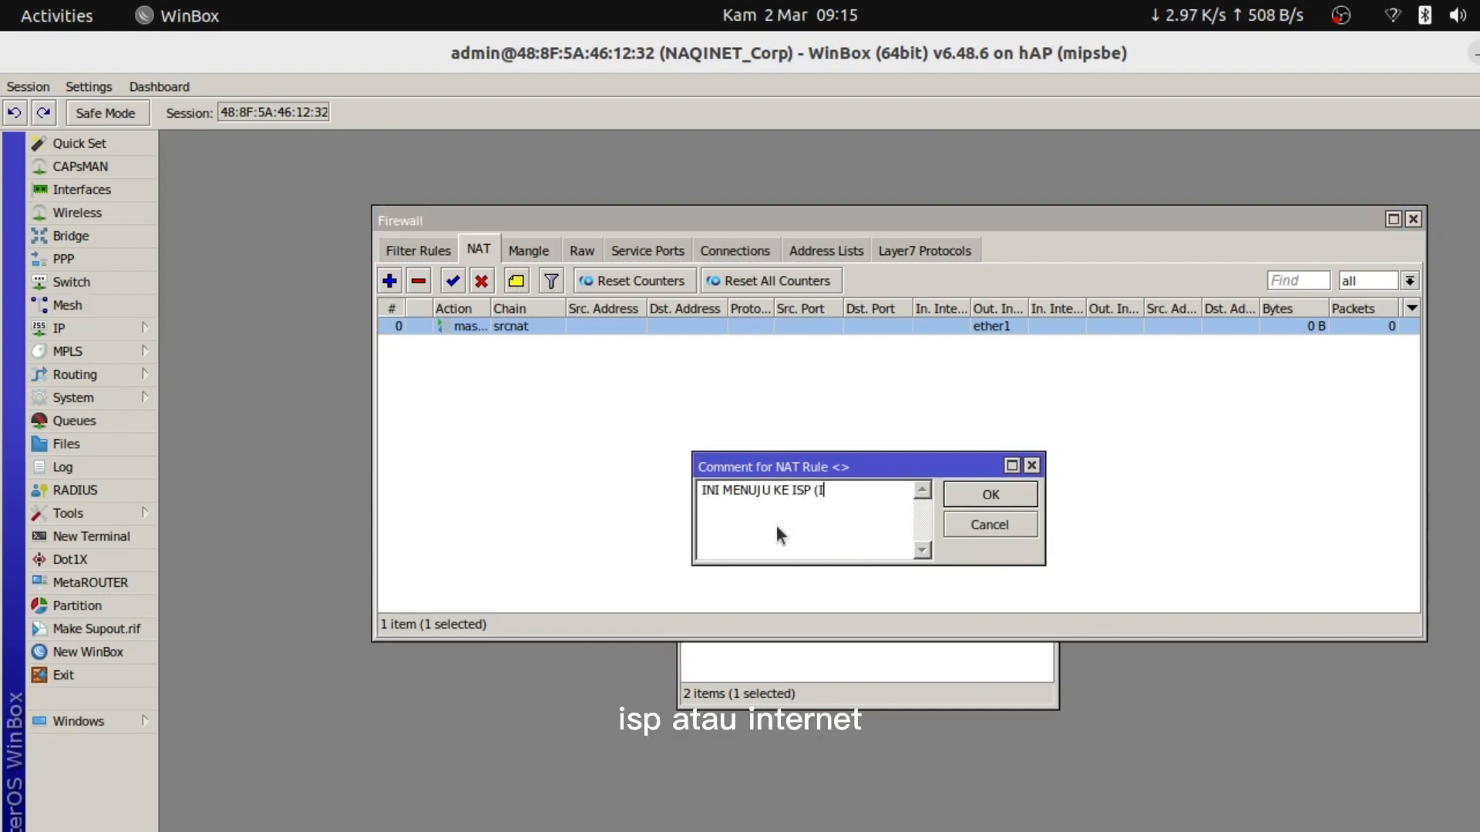
type(")")
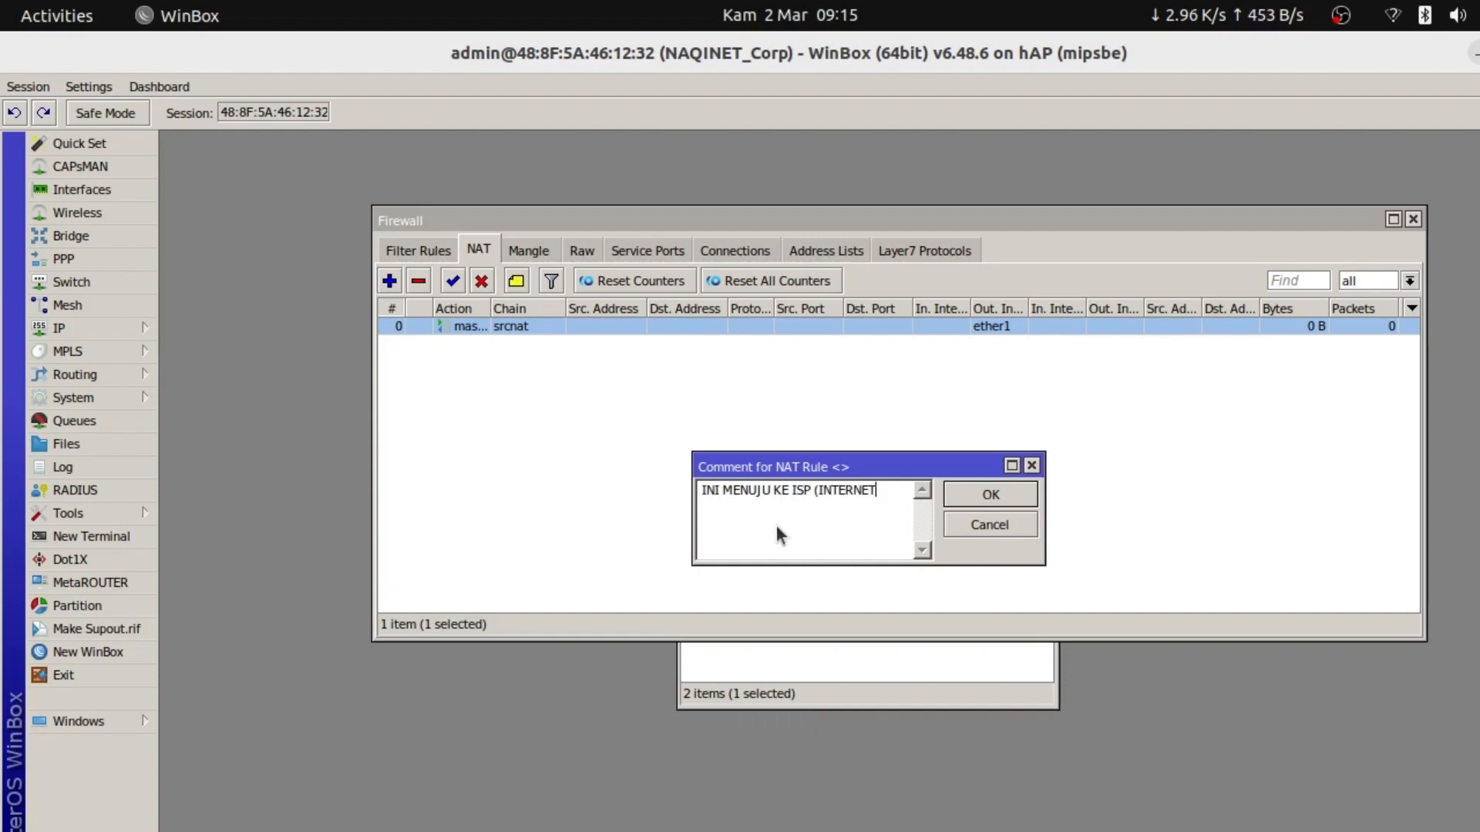
left_click(977, 497)
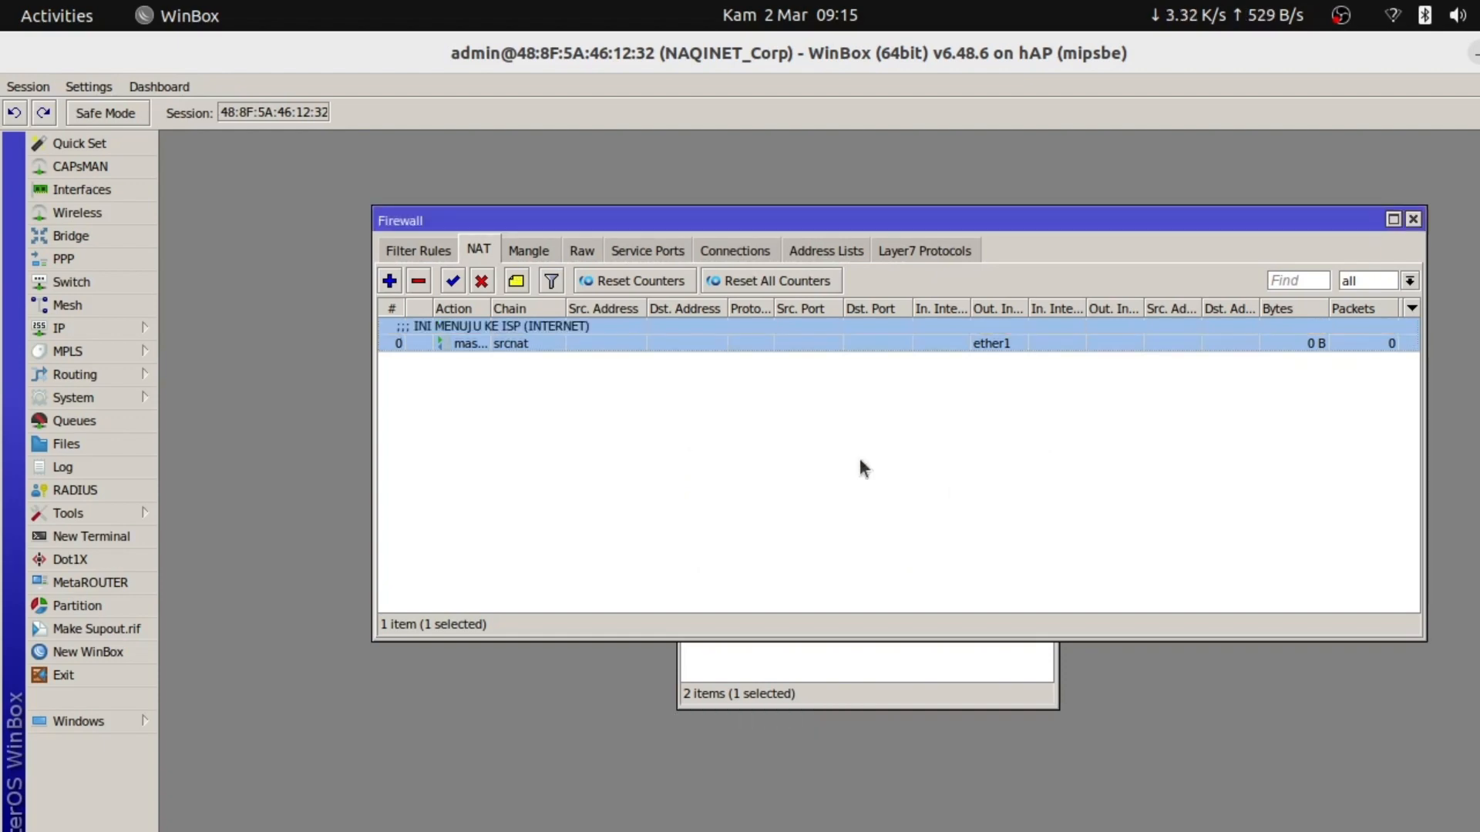
Widen the NAT list's Action column so masquerade is fully visible
left_click(502, 397)
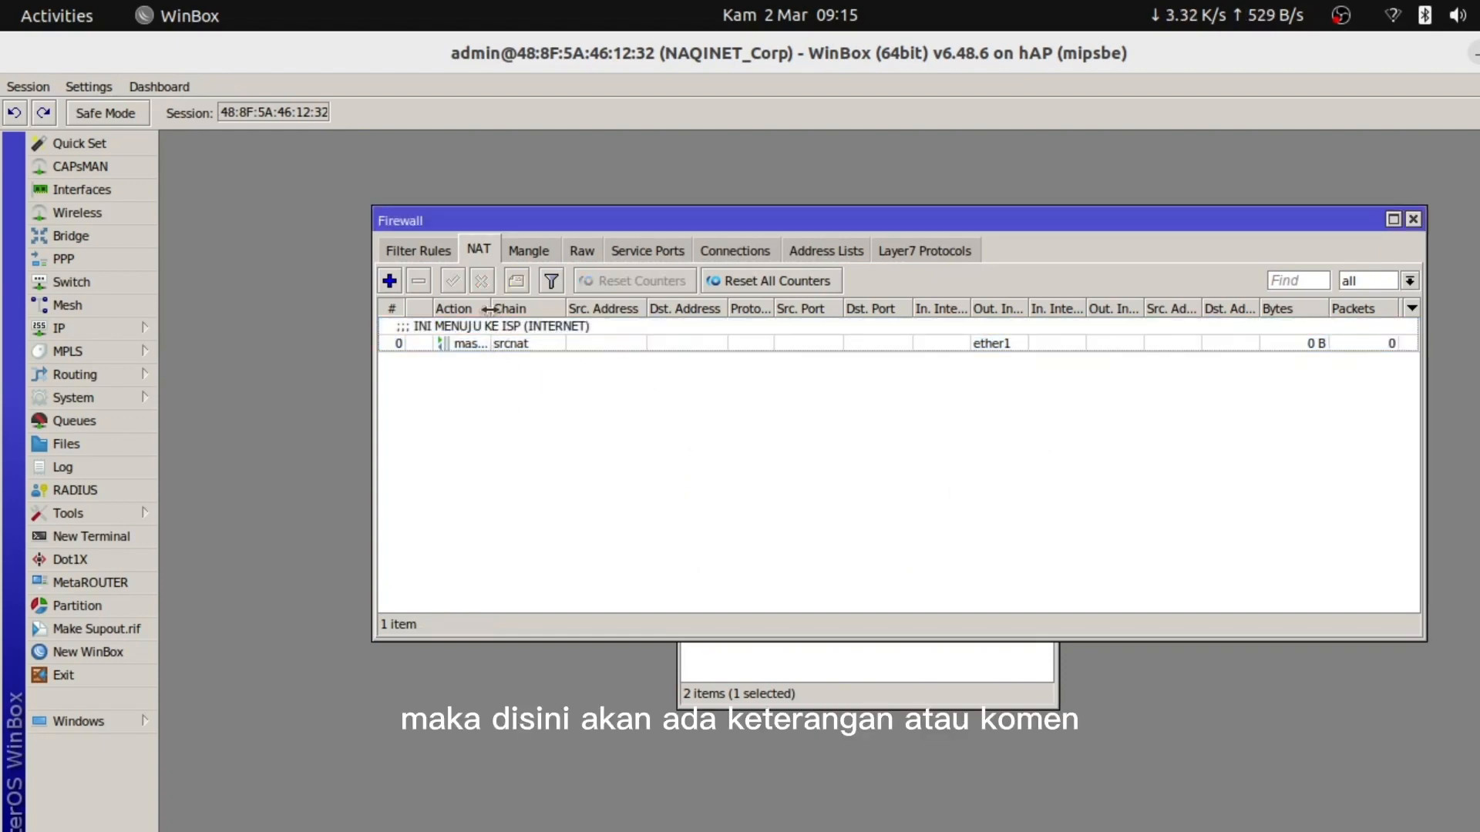
left_click_drag(488, 309, 538, 310)
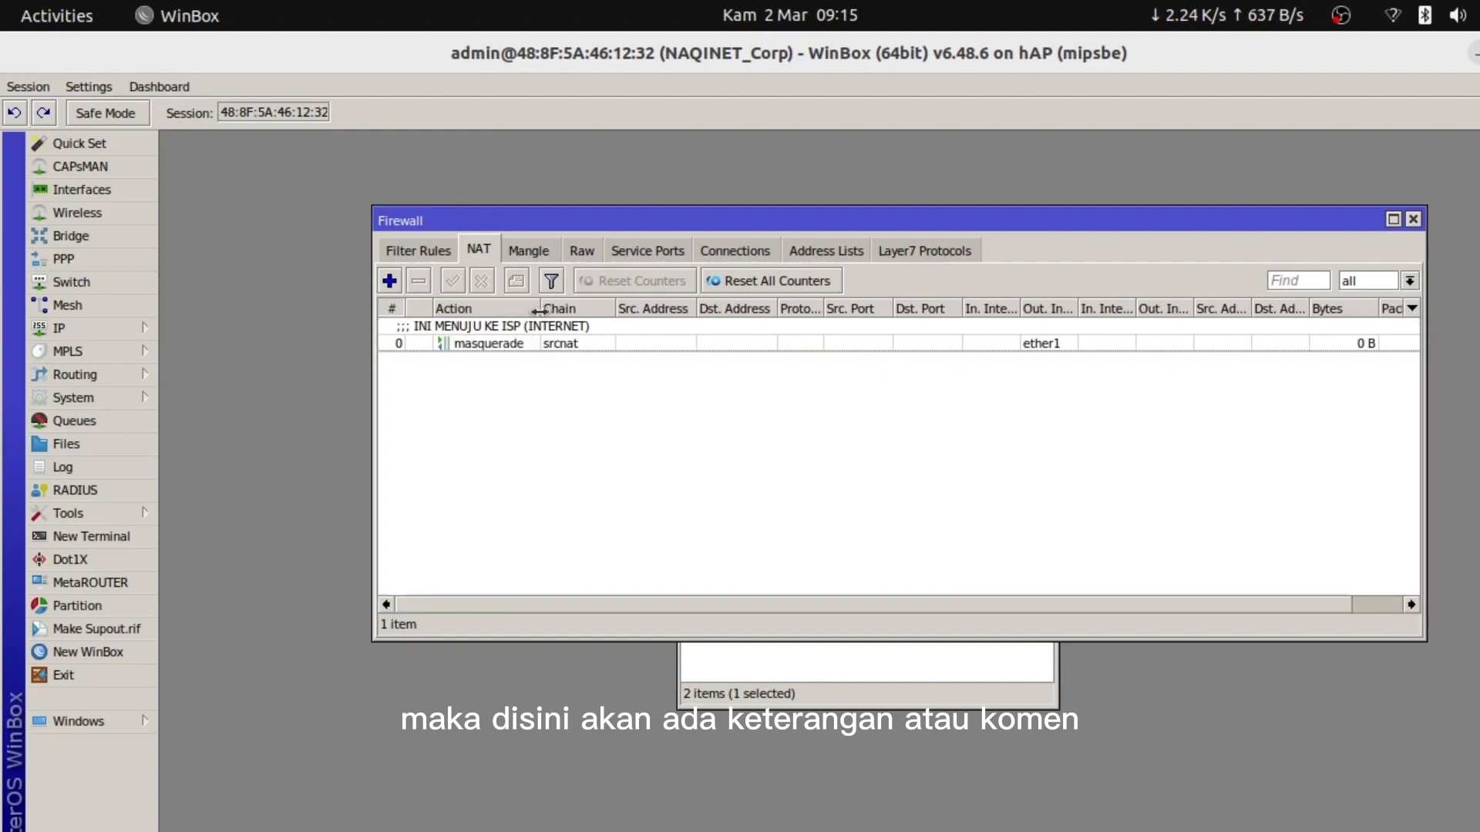
left_click(551, 343)
left_click(578, 431)
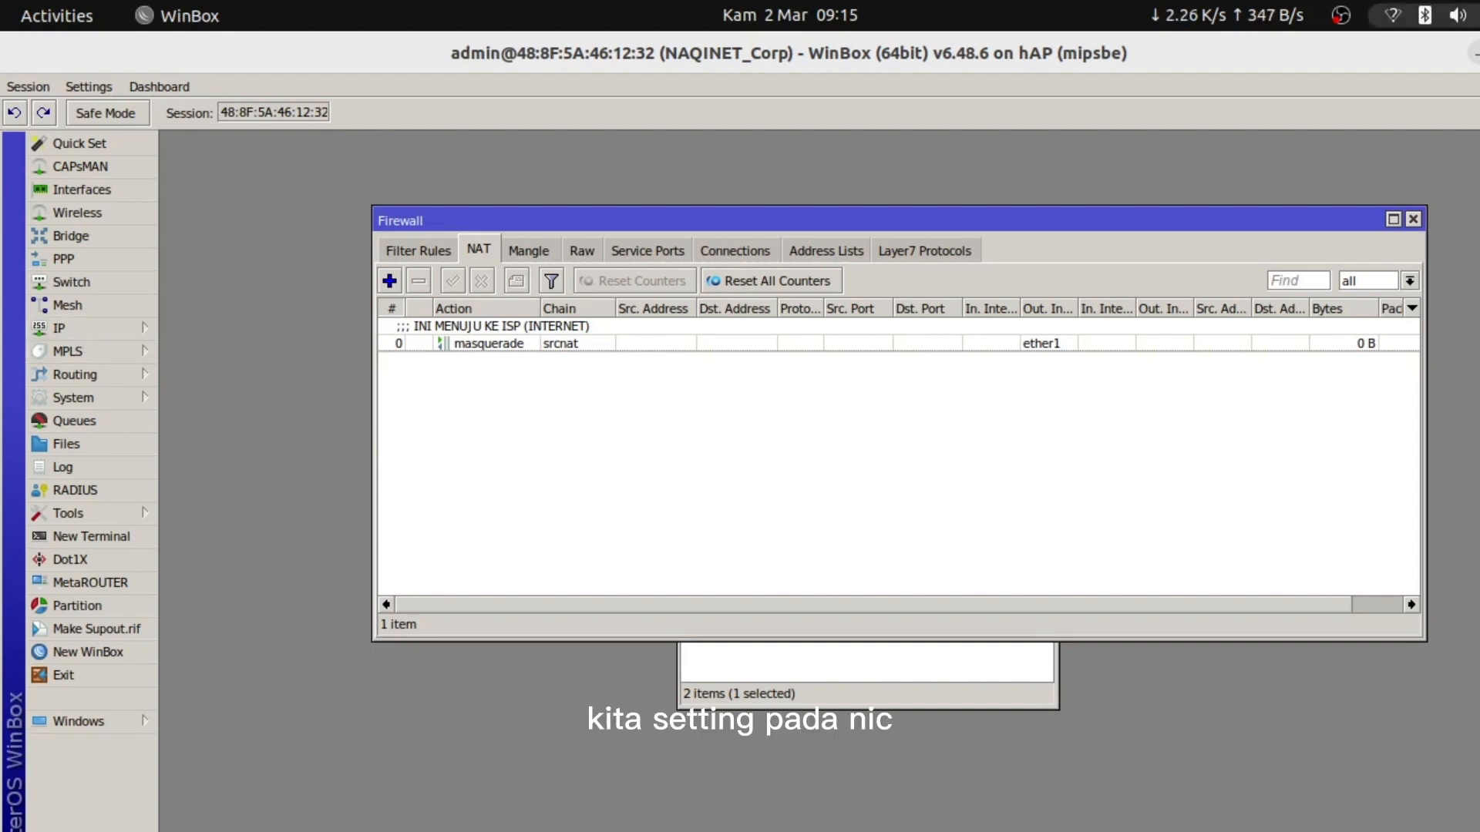
Show the wired connection's IPv4 settings: address 23.23.23.195, netmask 255.255.255.0, gateway 23.23.23.193
left_click(1425, 15)
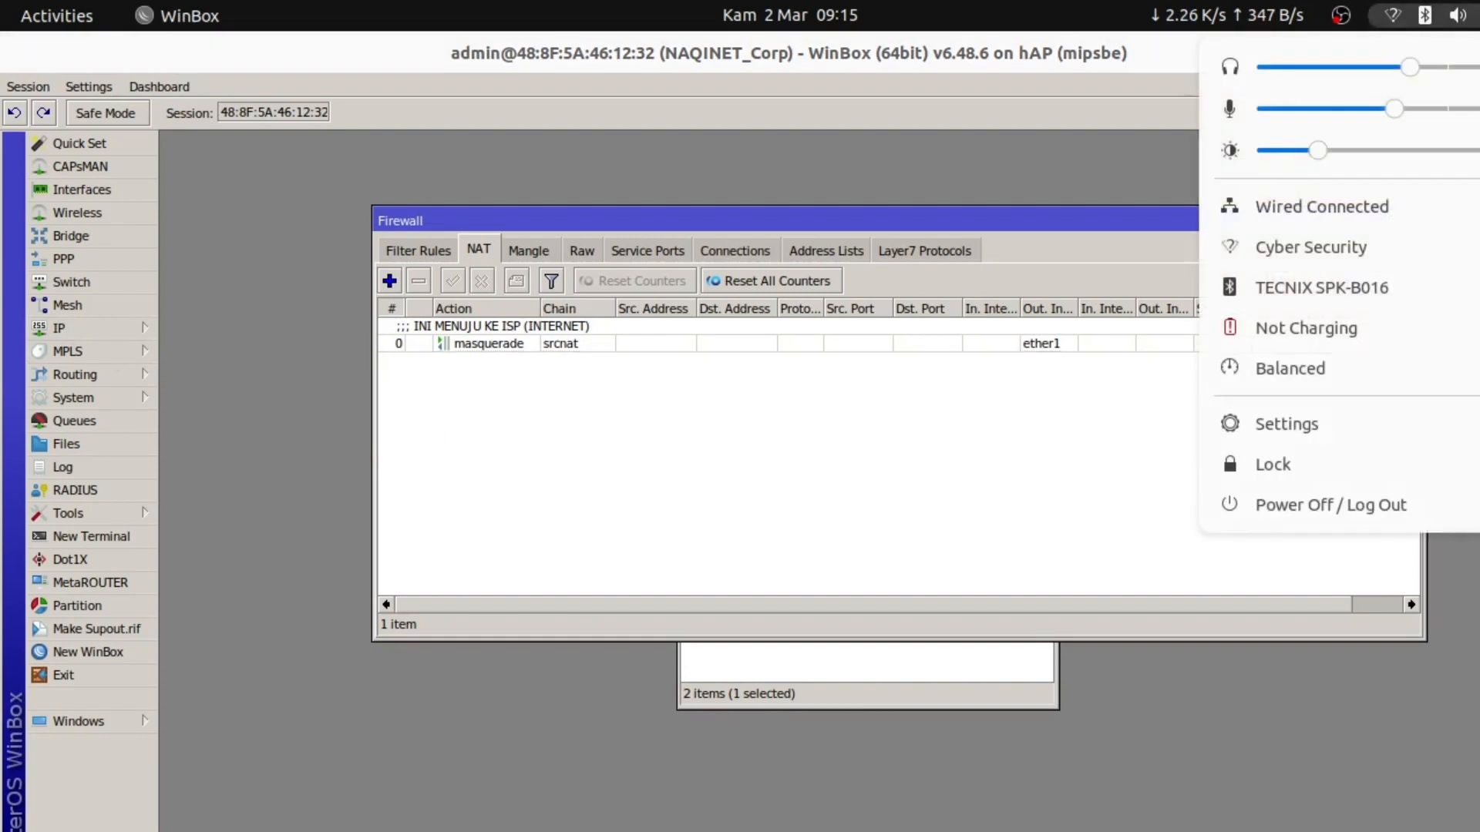
left_click(1370, 201)
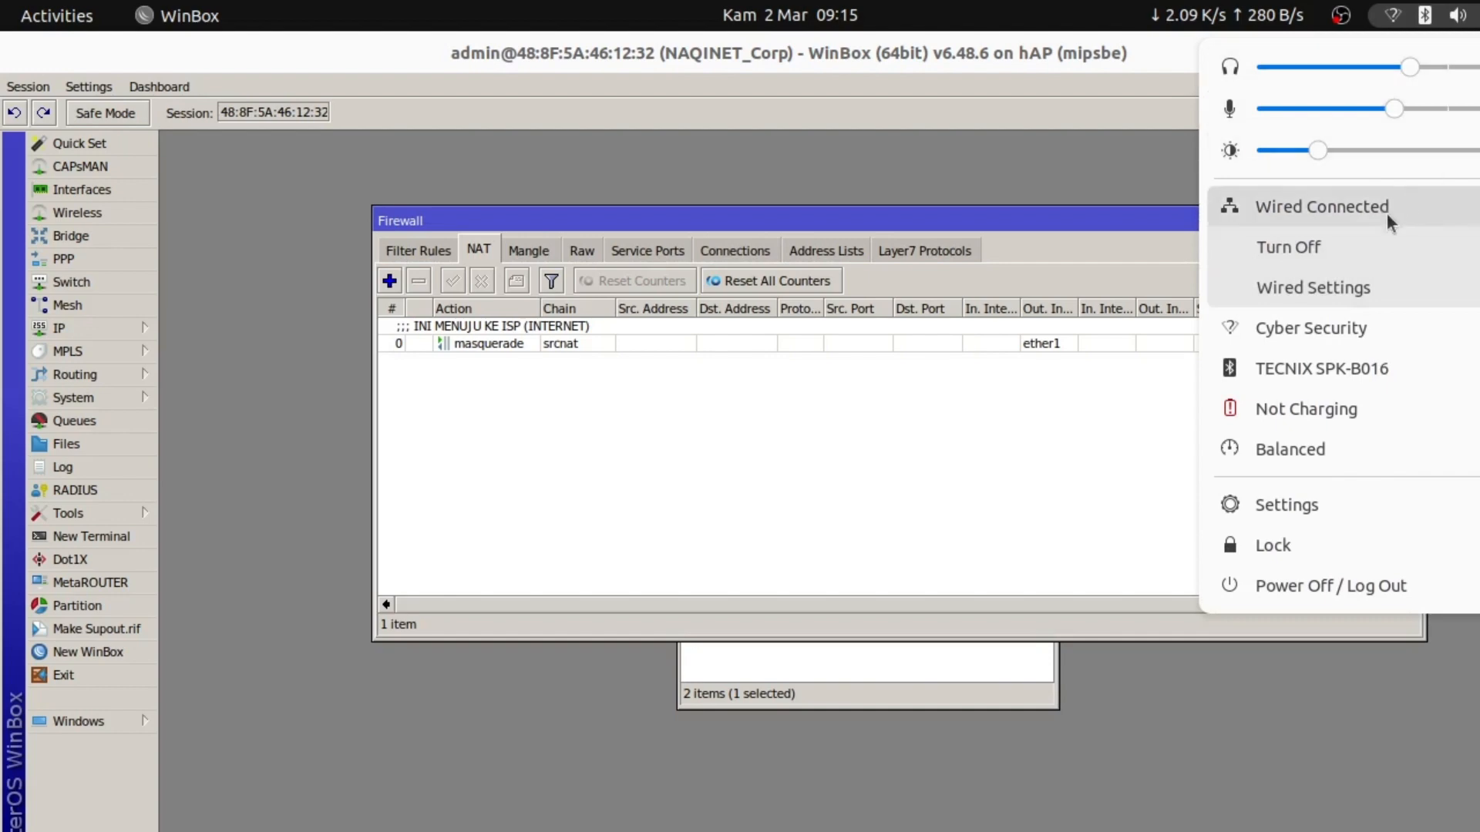
left_click(1326, 279)
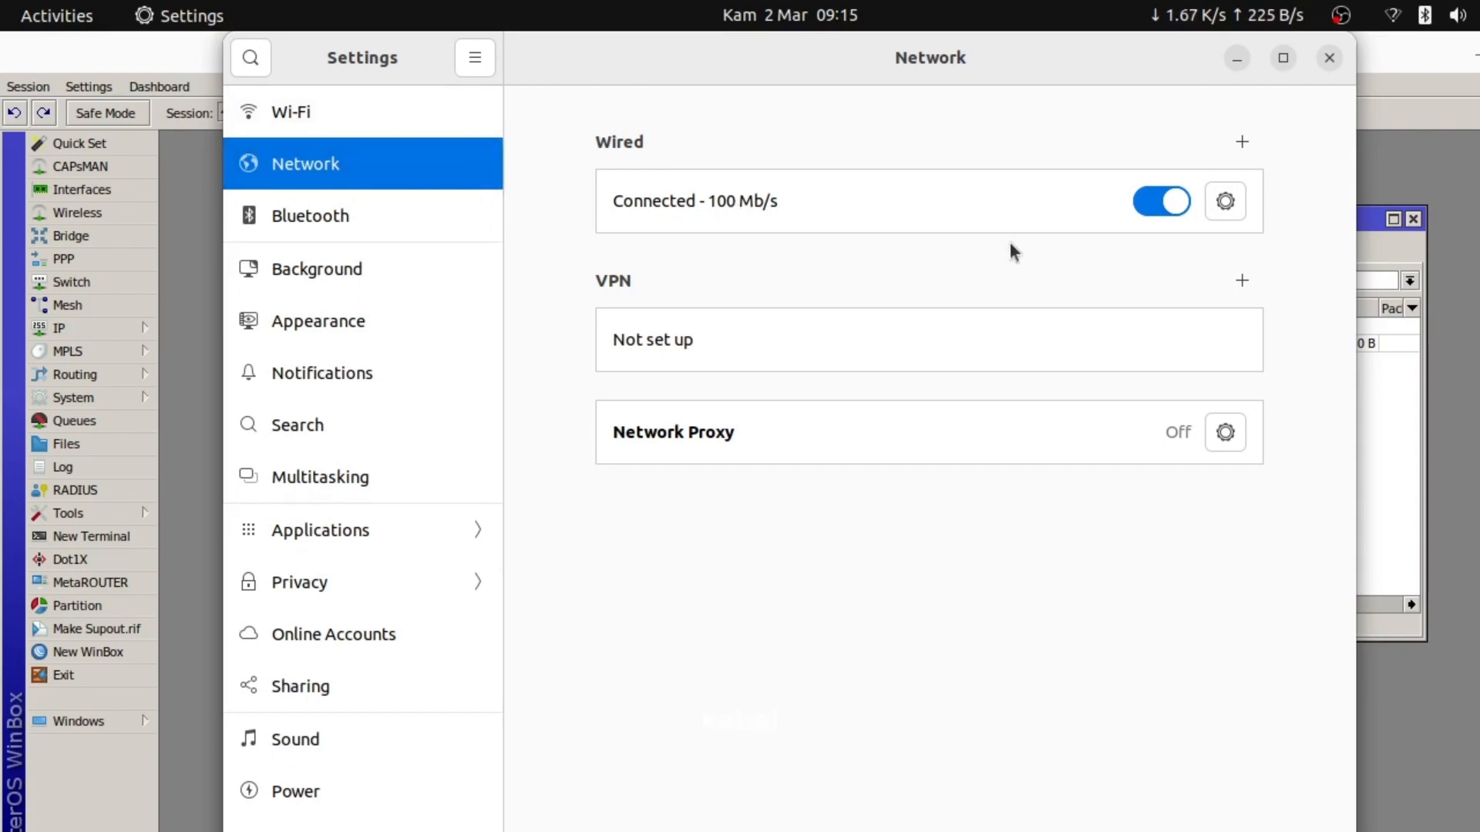
left_click(1216, 207)
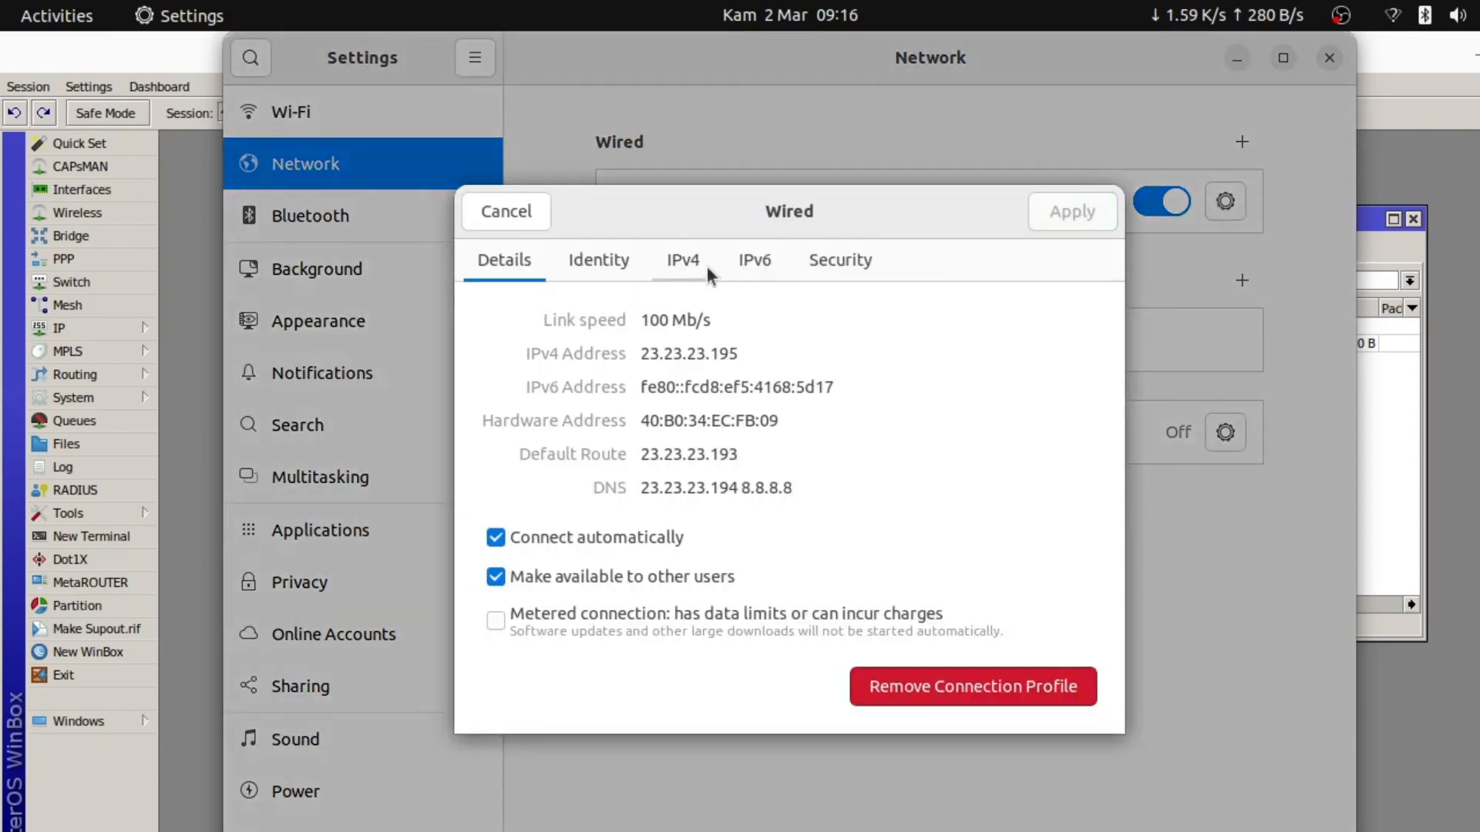
left_click(665, 266)
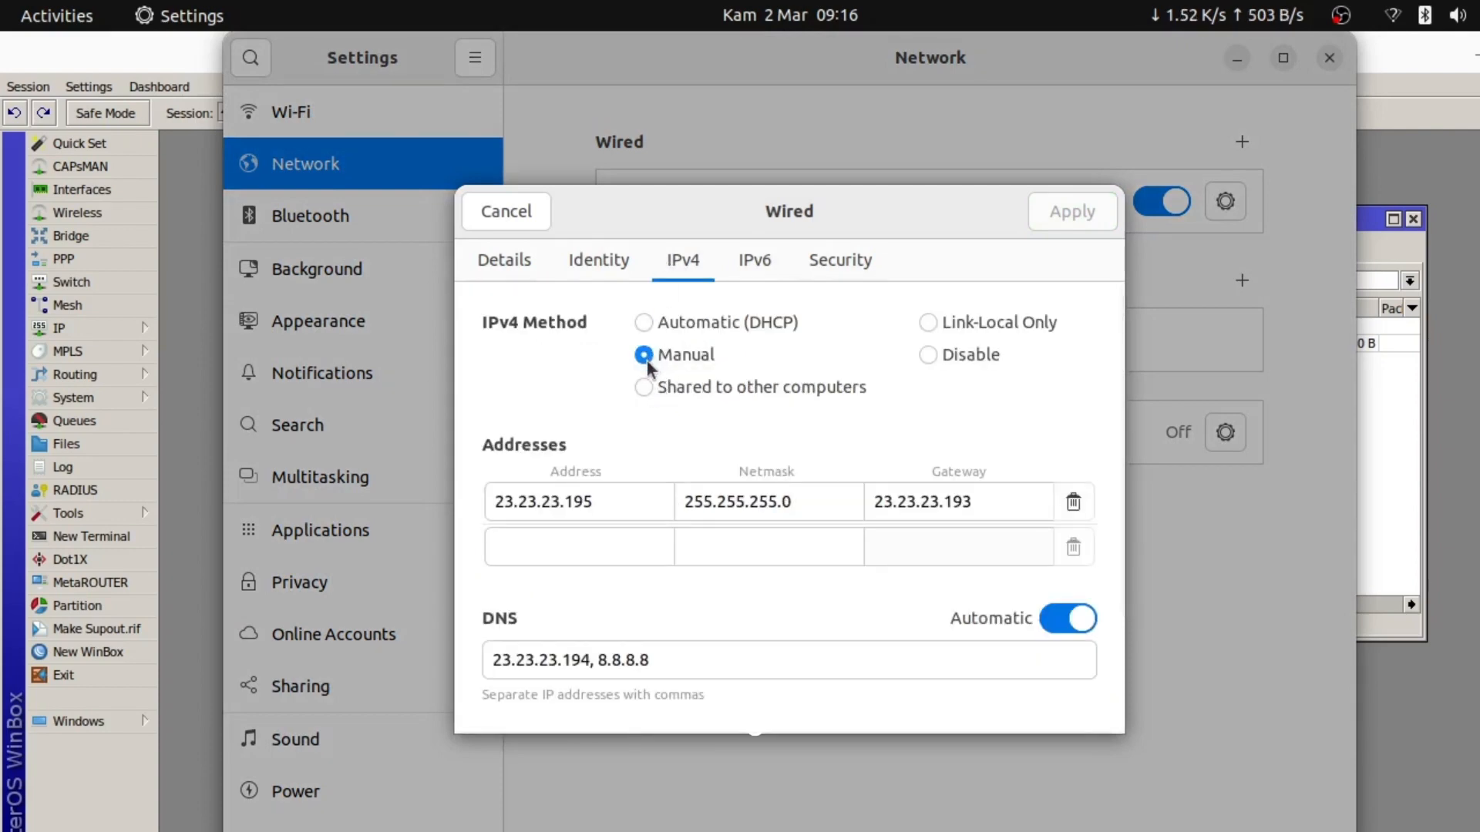
left_click(608, 505)
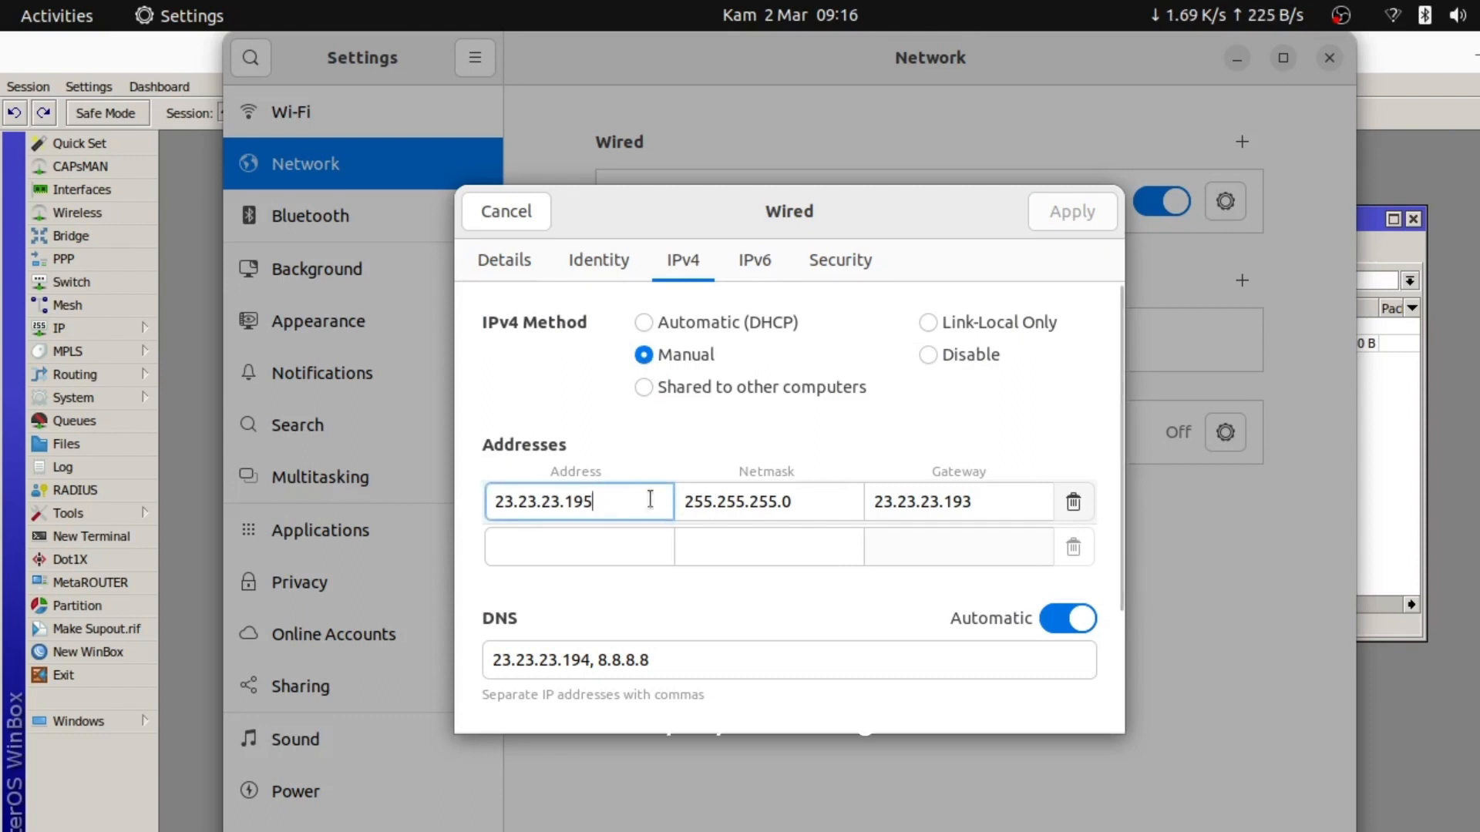
key("alt+Tab")
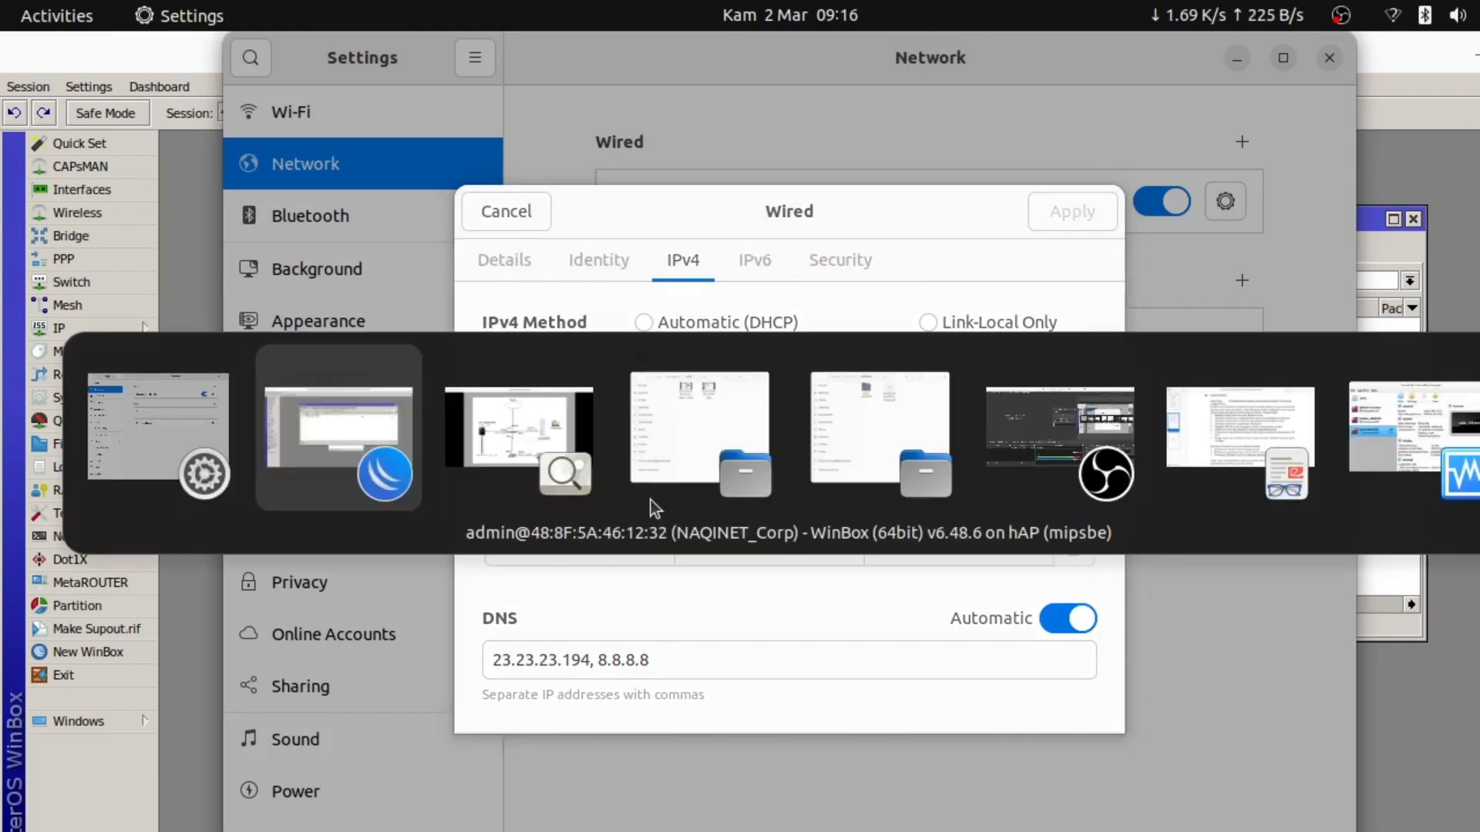
key("alt+Tab")
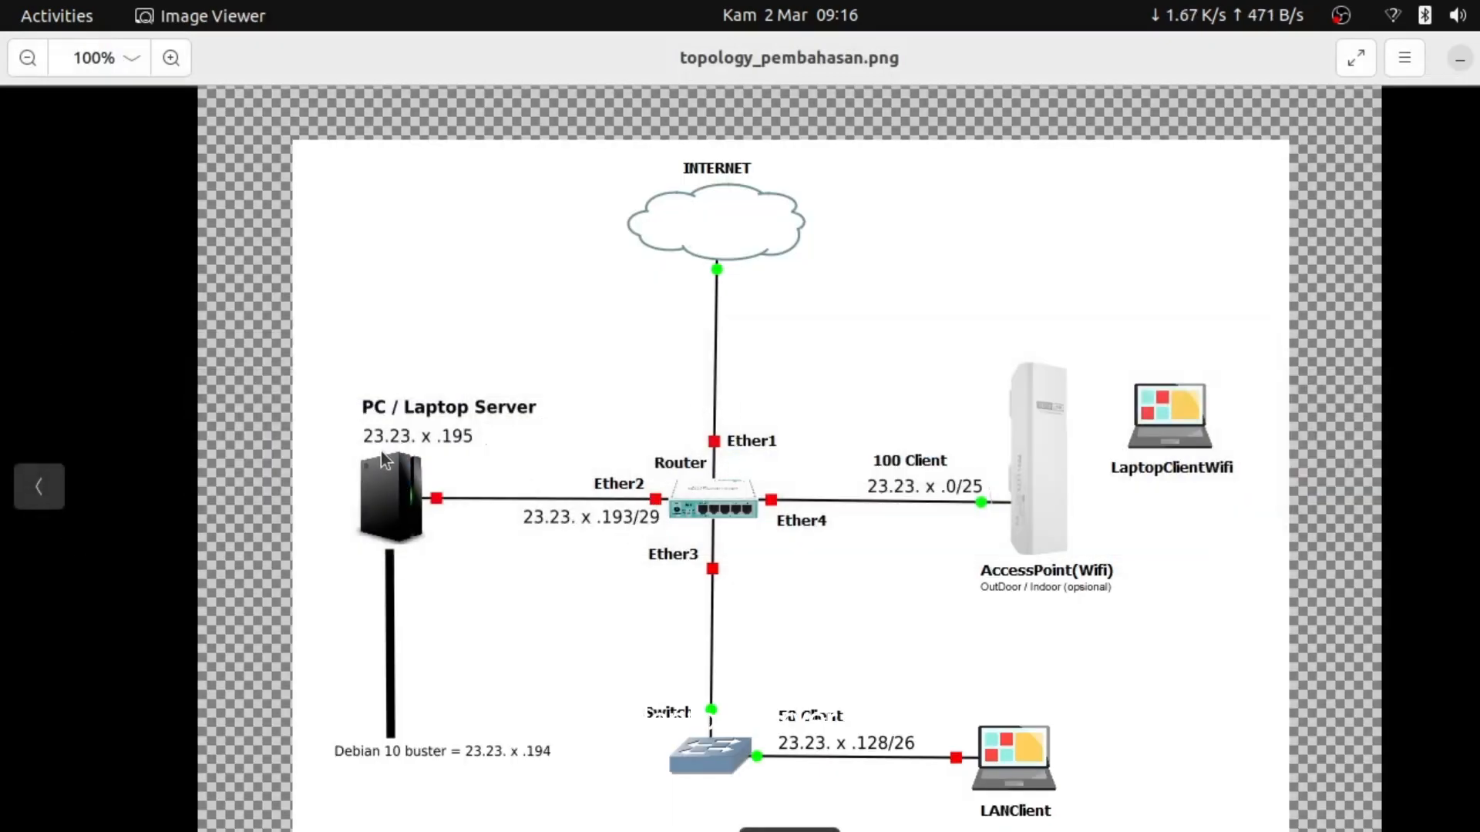
key("alt+Tab")
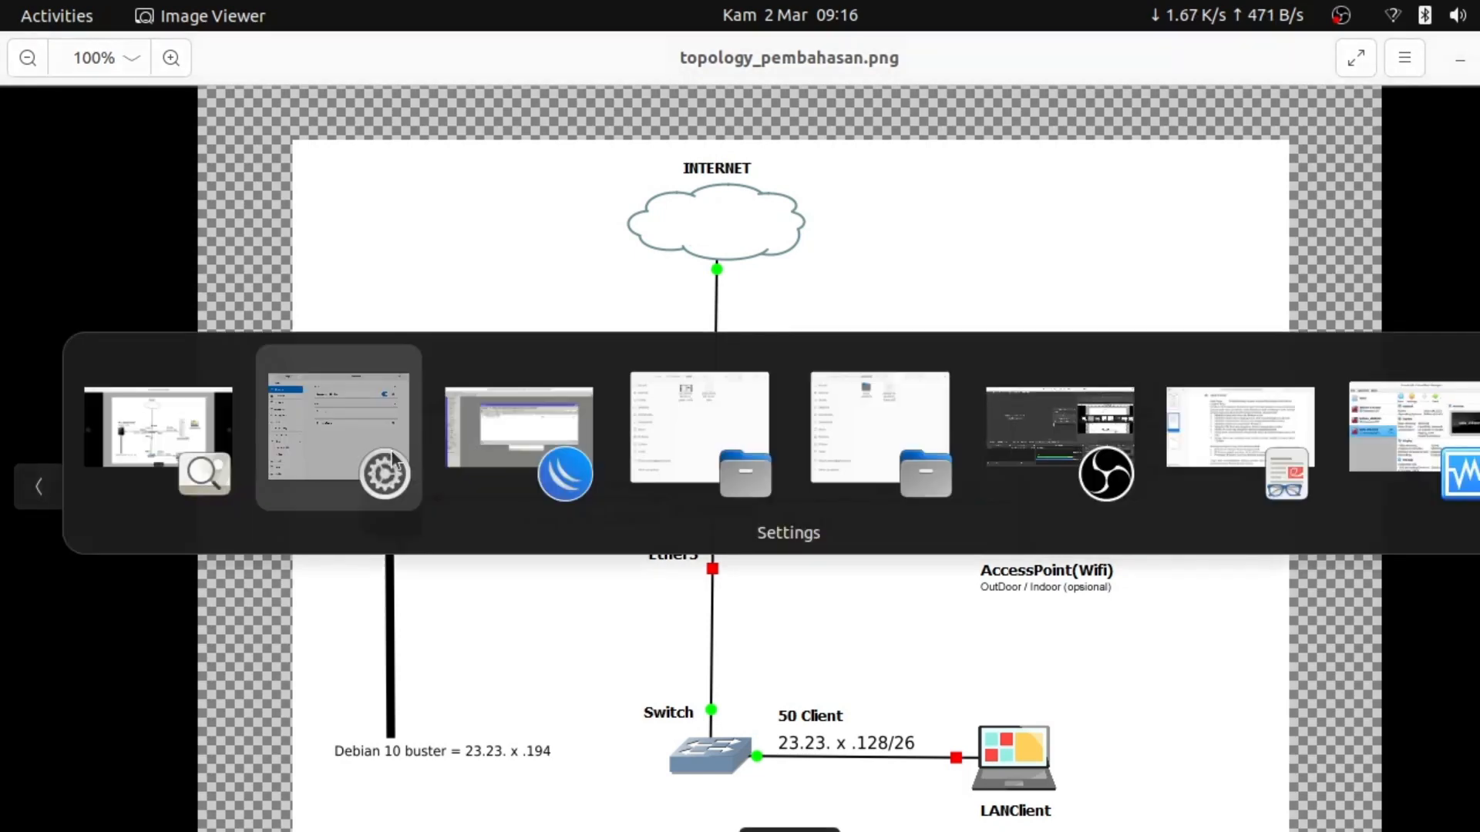
left_click(782, 501)
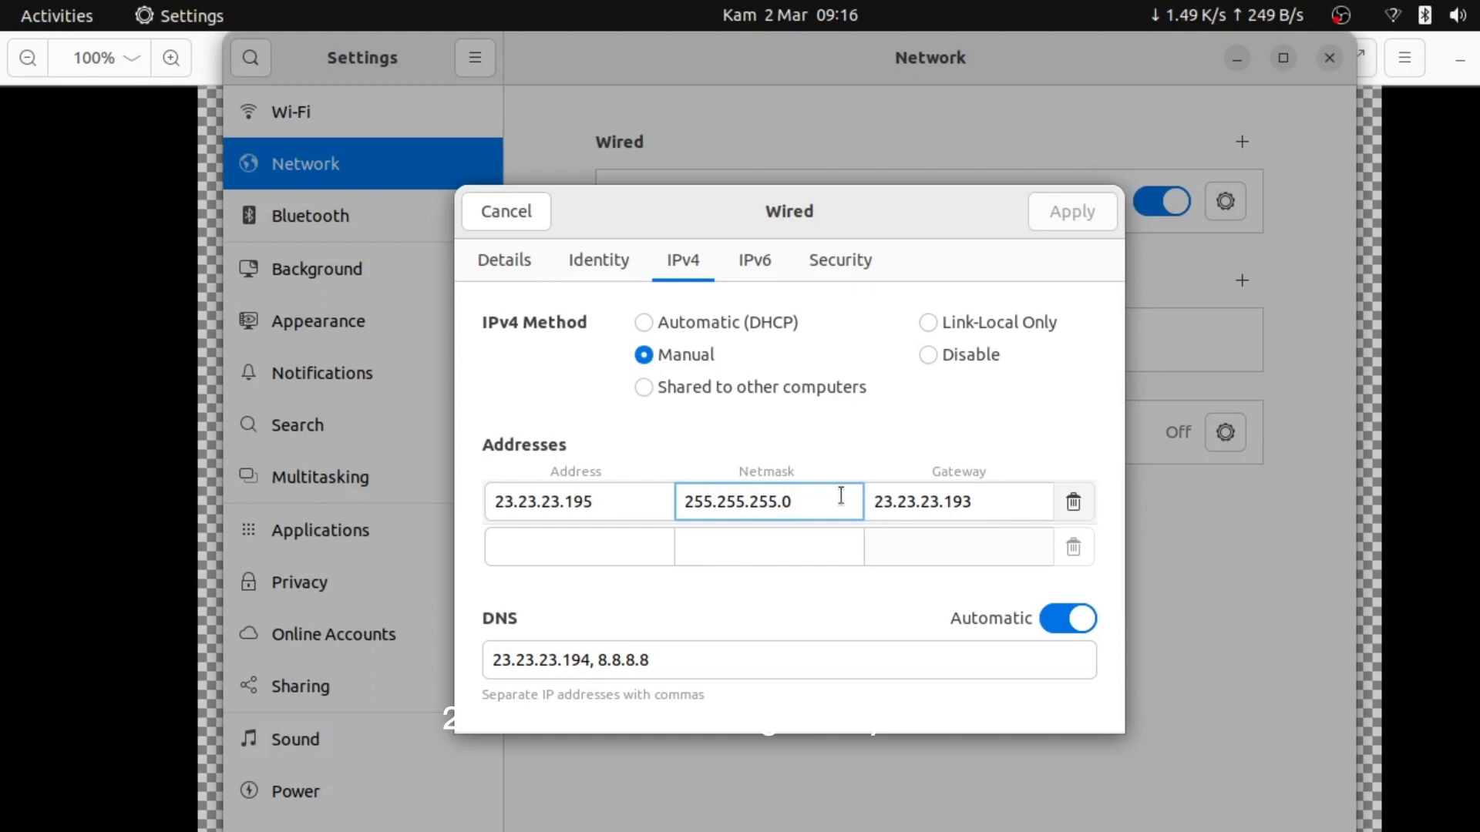
left_click(992, 504)
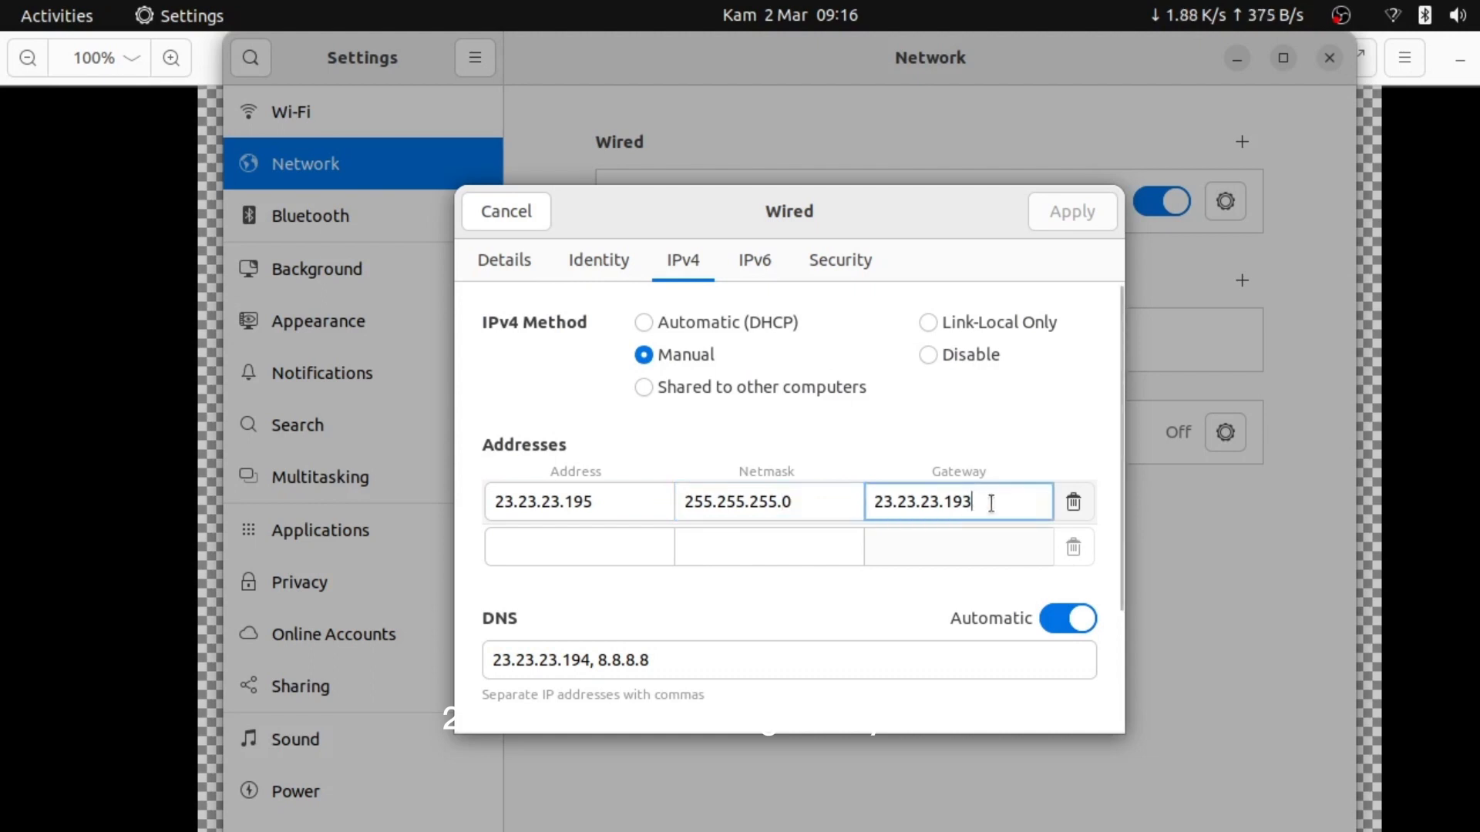
left_click_drag(992, 504, 942, 507)
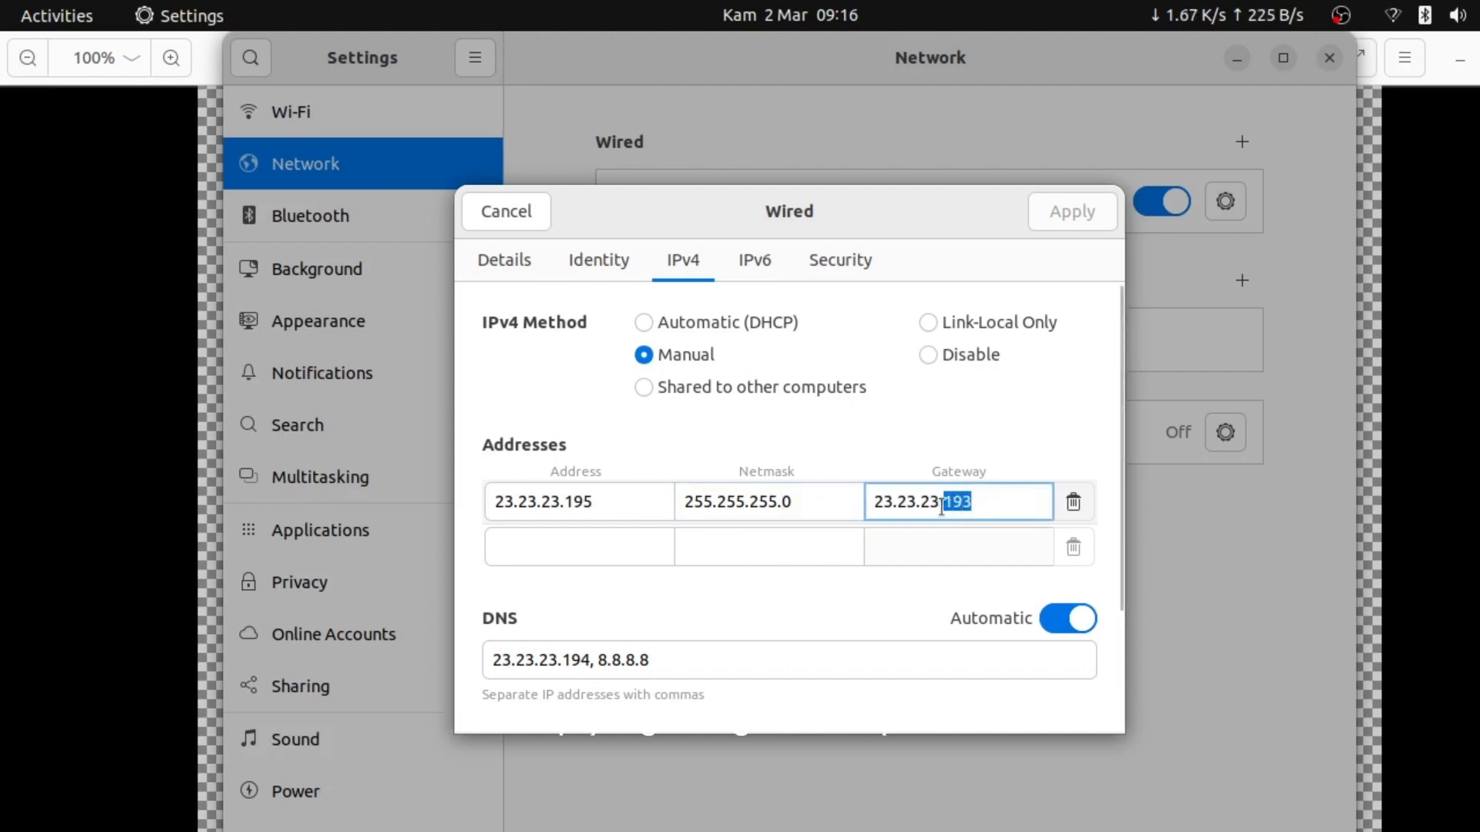
key("alt+Tab")
key("alt+Tab")
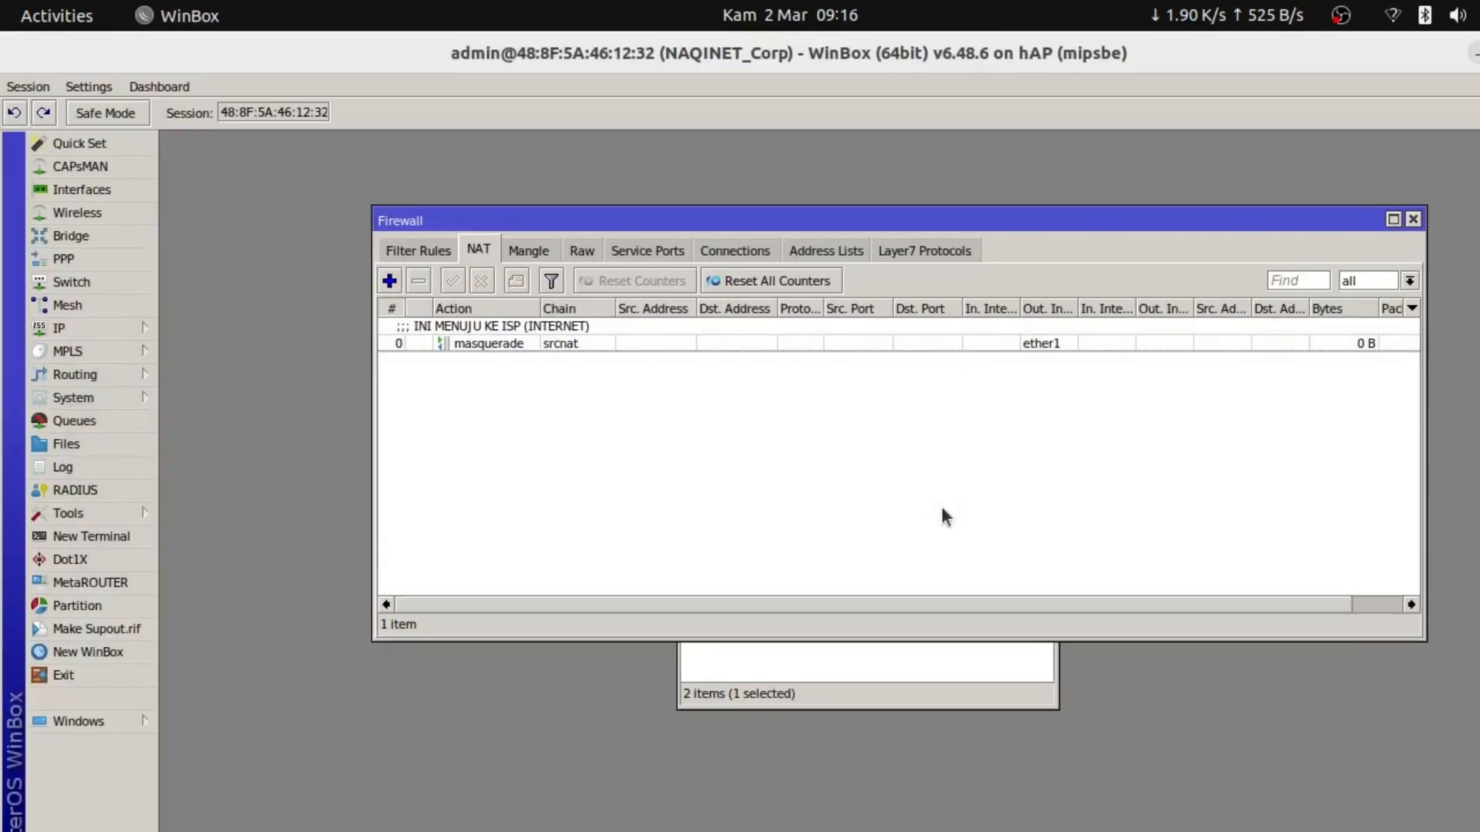
Check WinBox's interface list for ether2 and its address 23.23.23.193/29 in IP Addresses
left_click(104, 176)
left_click(95, 186)
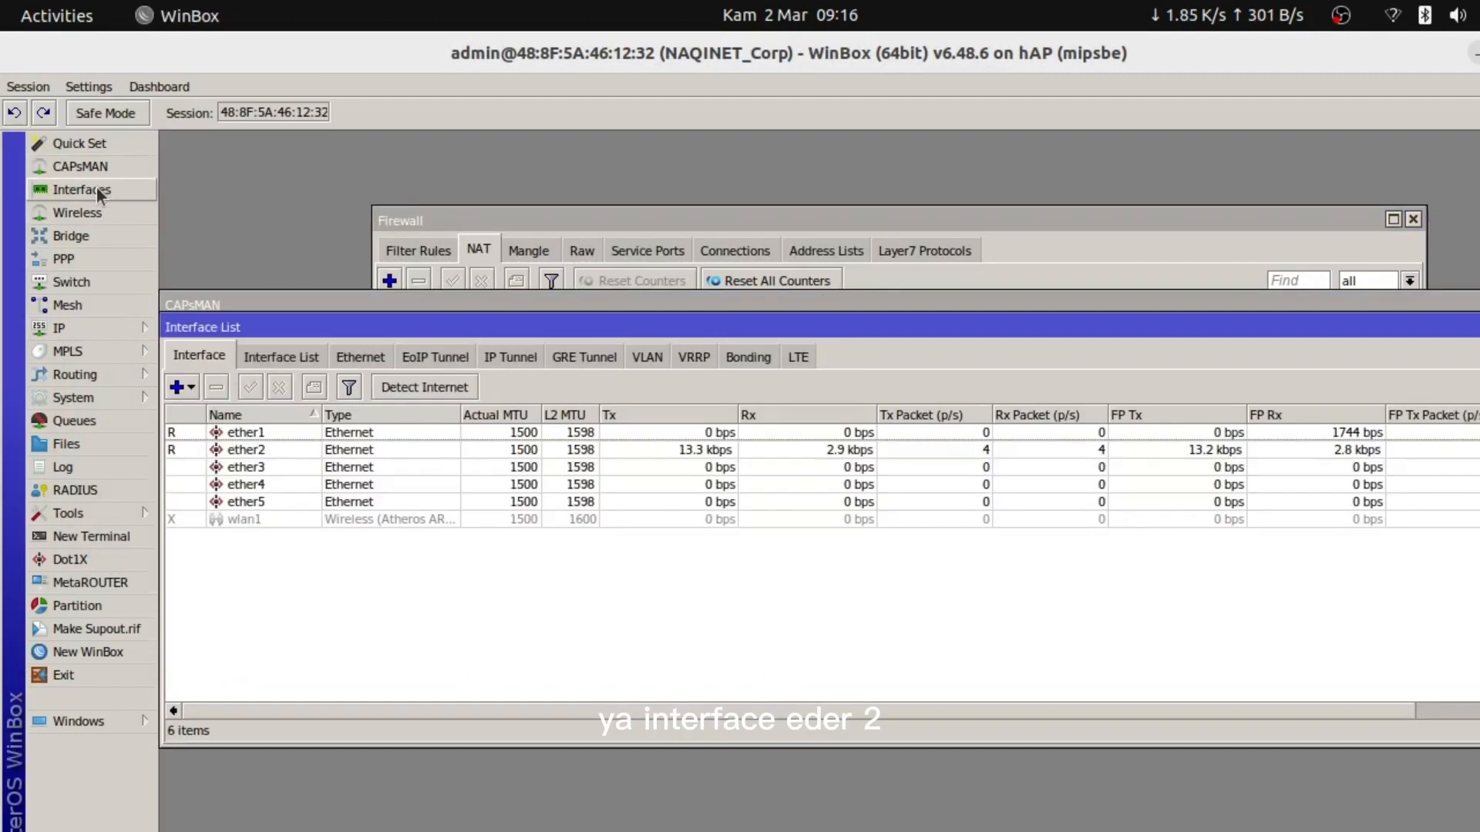
left_click(268, 451)
left_click(85, 329)
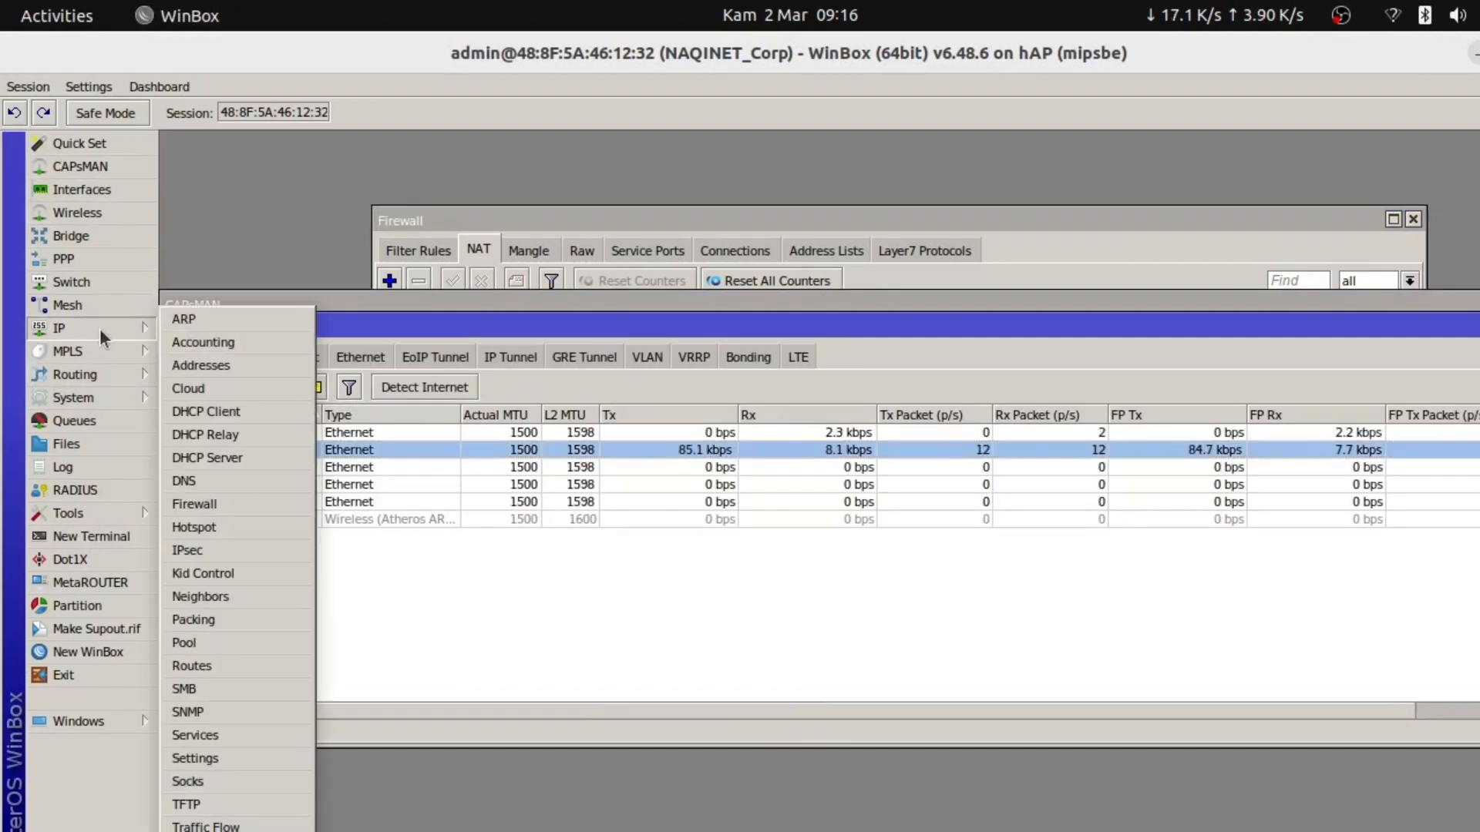
left_click(202, 365)
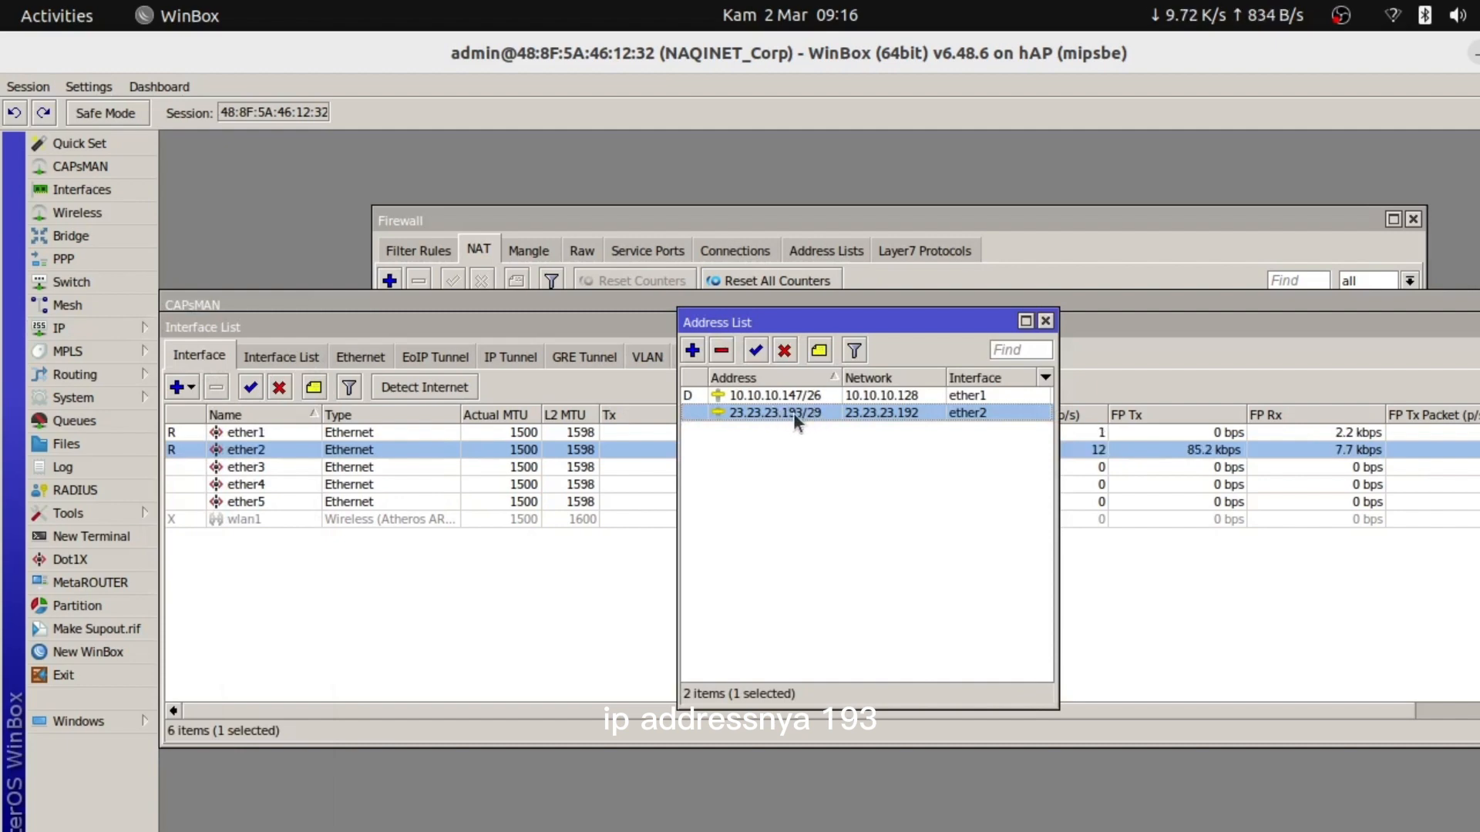
key("alt+Tab")
key("alt+Tab")
key("alt+Tab")
key("alt+Tab")
key("alt+Tab")
key("alt+Tab")
key("alt+Tab")
key("alt+Tab")
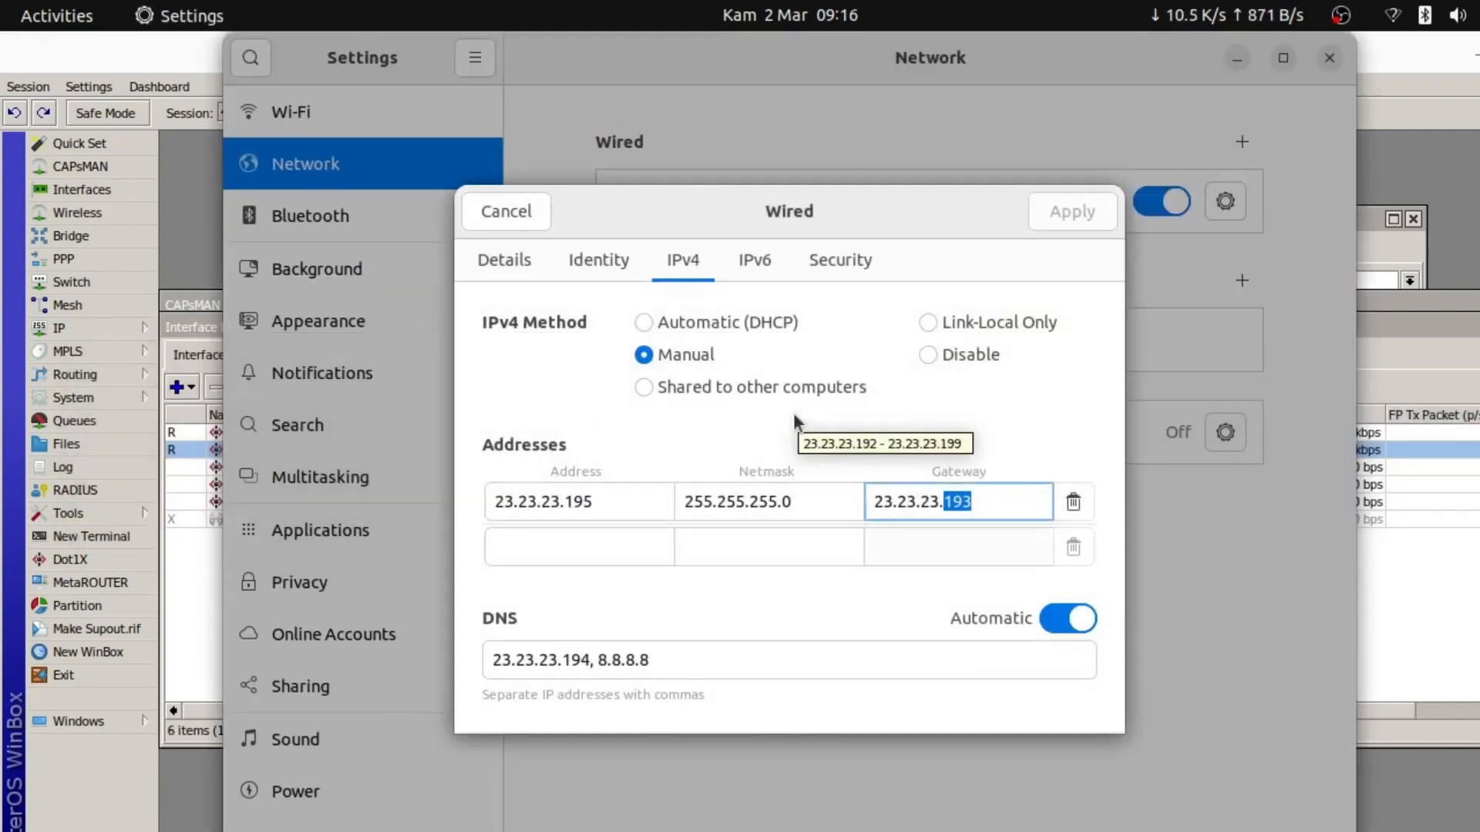
Review the gateway and DNS server 23.23.23.194 fields, then cancel the wired settings unchanged
left_click(973, 513)
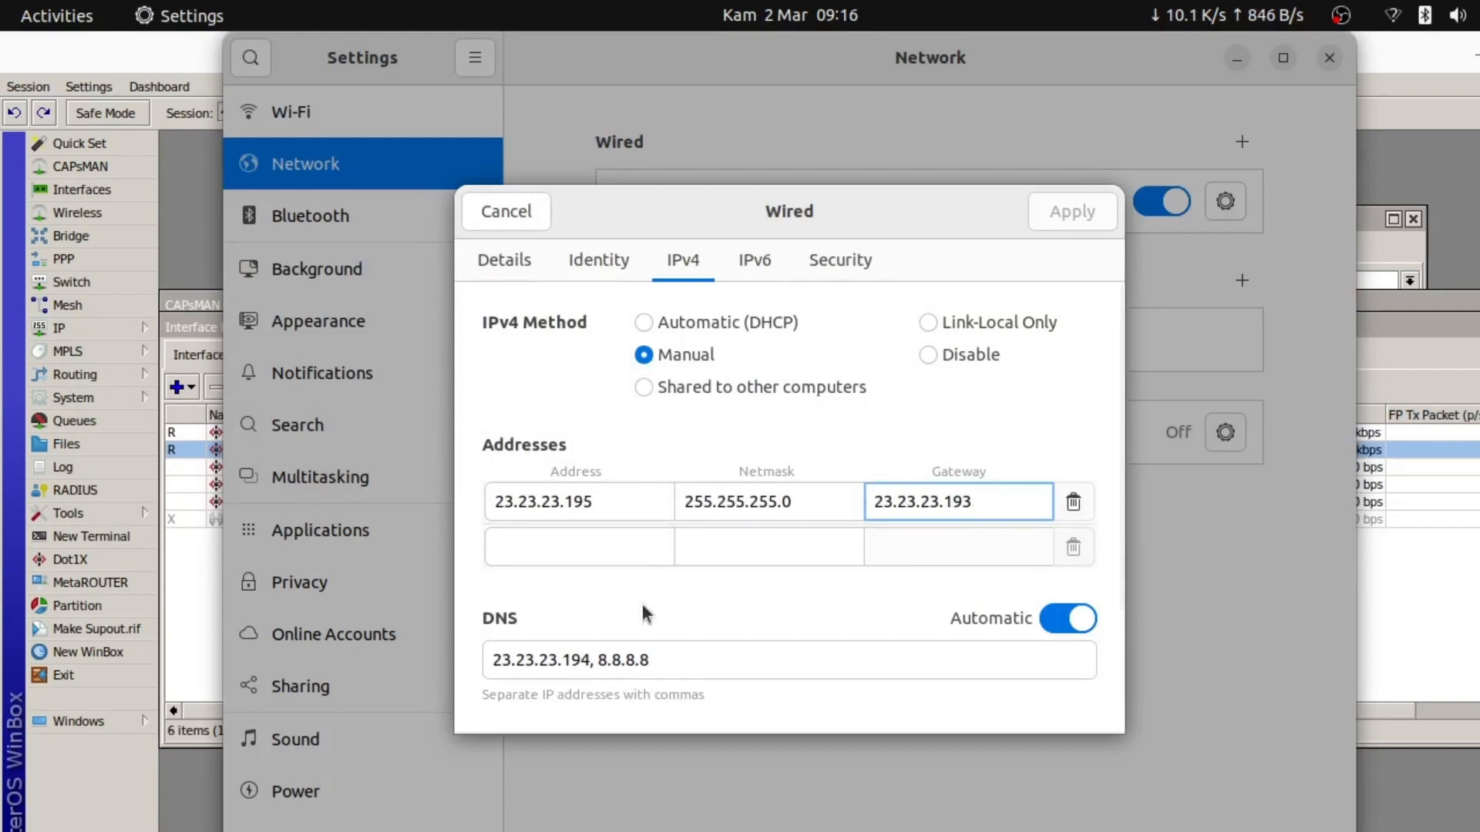
left_click(590, 659)
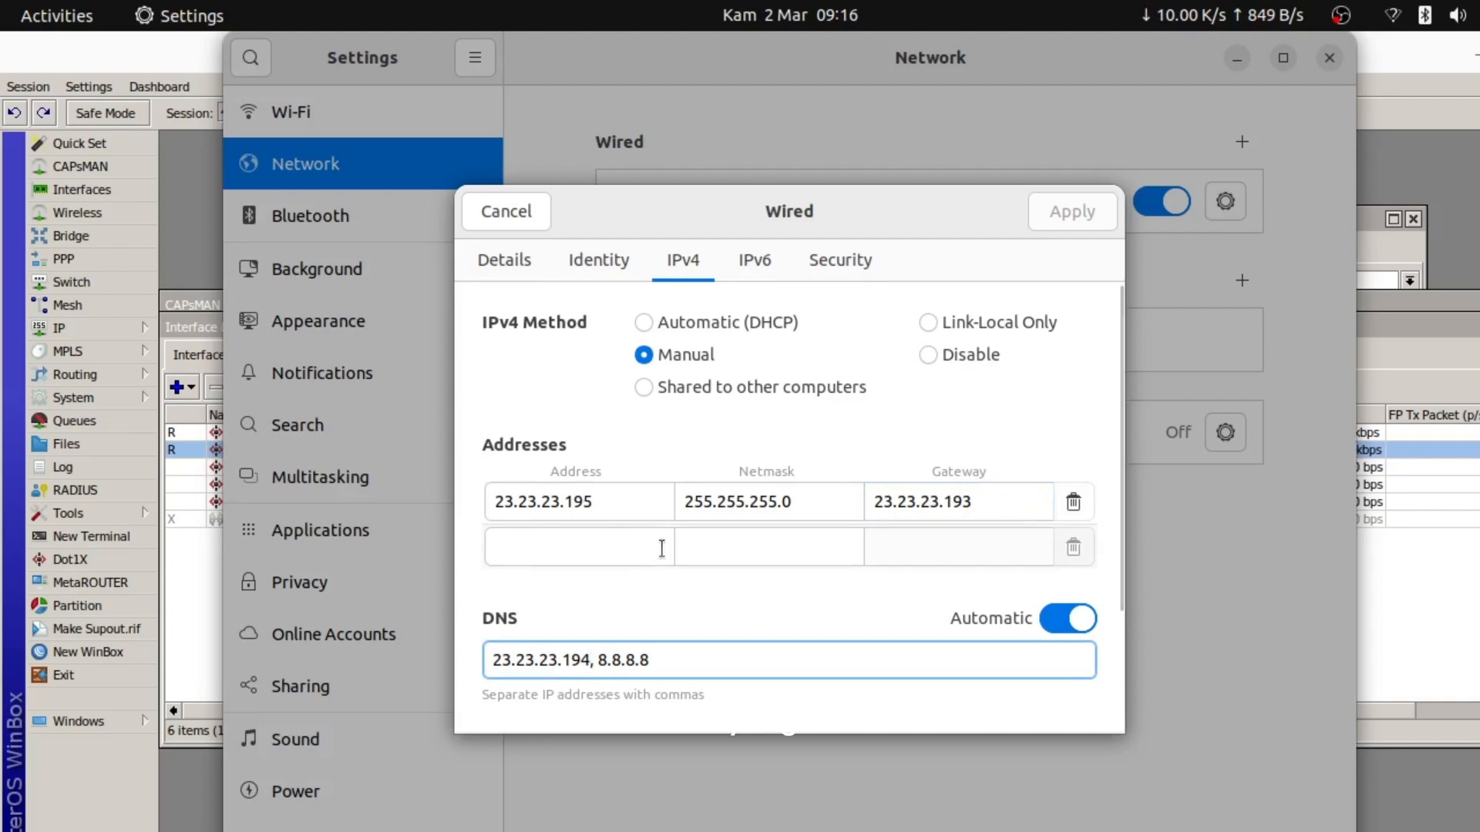
key("shift+Left")
key("shift+Left")
key("shift+Left")
key("shift+Left")
key("shift+Left")
key("shift+Left")
key("shift+Left")
key("shift+Left")
key("shift+Left")
key("shift+Left")
key("shift+Left")
key("shift+Left")
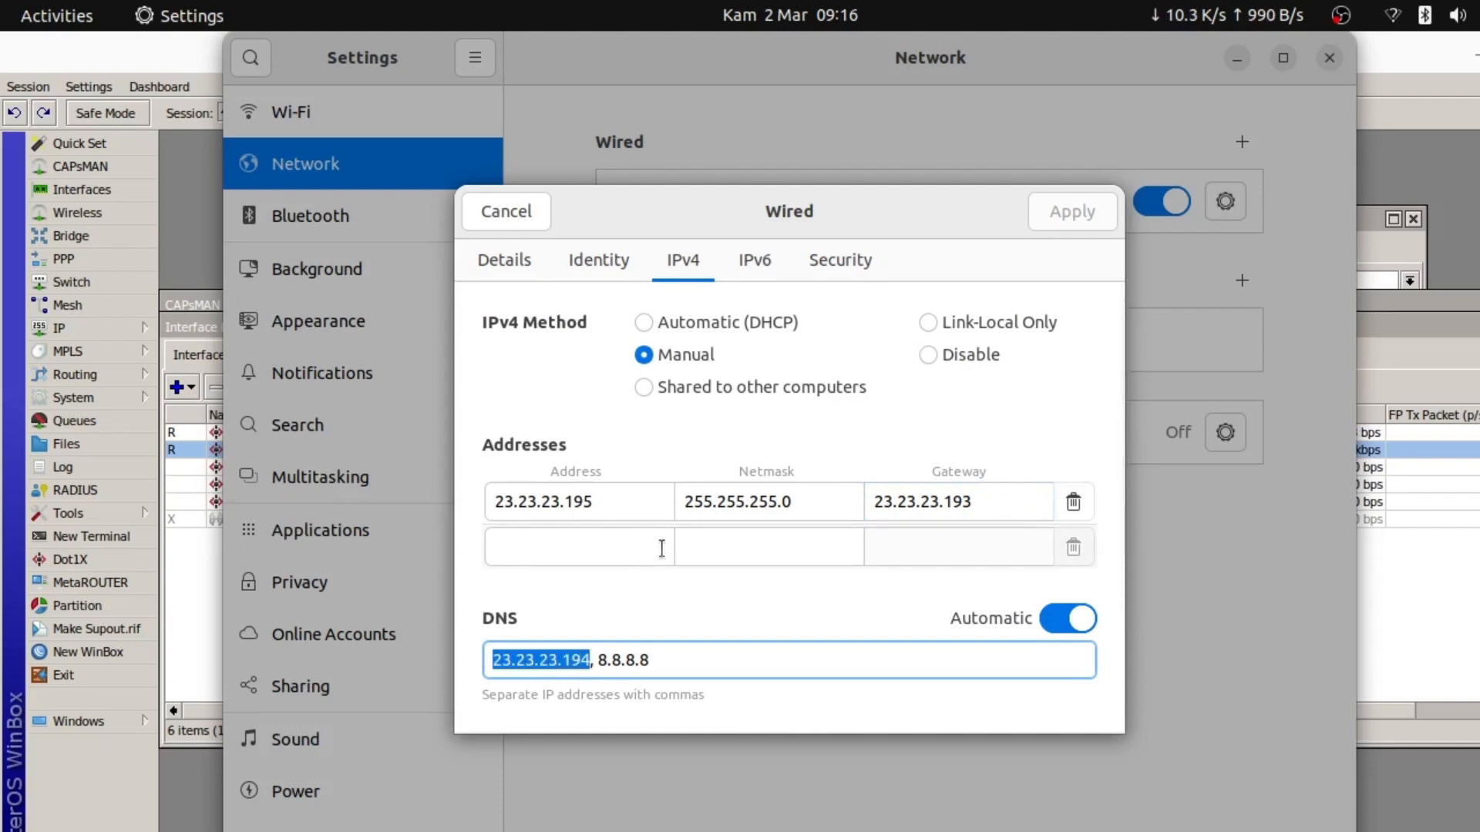
key("Home")
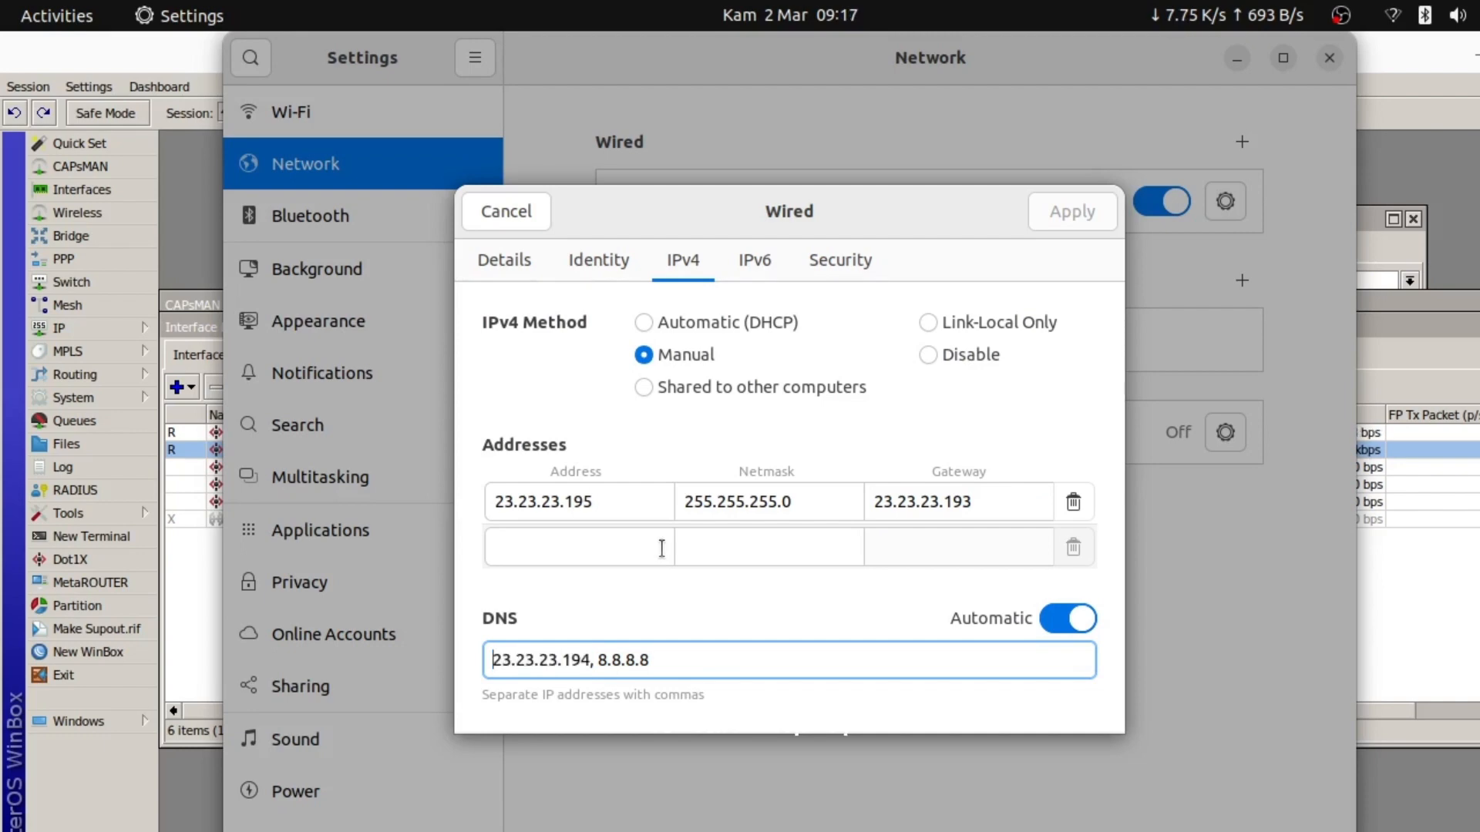
key("shift+Right")
key("shift+Right")
key("shift+Right")
key("shift+Right")
key("shift+Right")
key("shift+Right")
key("shift+Right")
key("shift+Right")
key("shift+Right")
key("shift+Right")
key("shift+Right")
key("shift+Right")
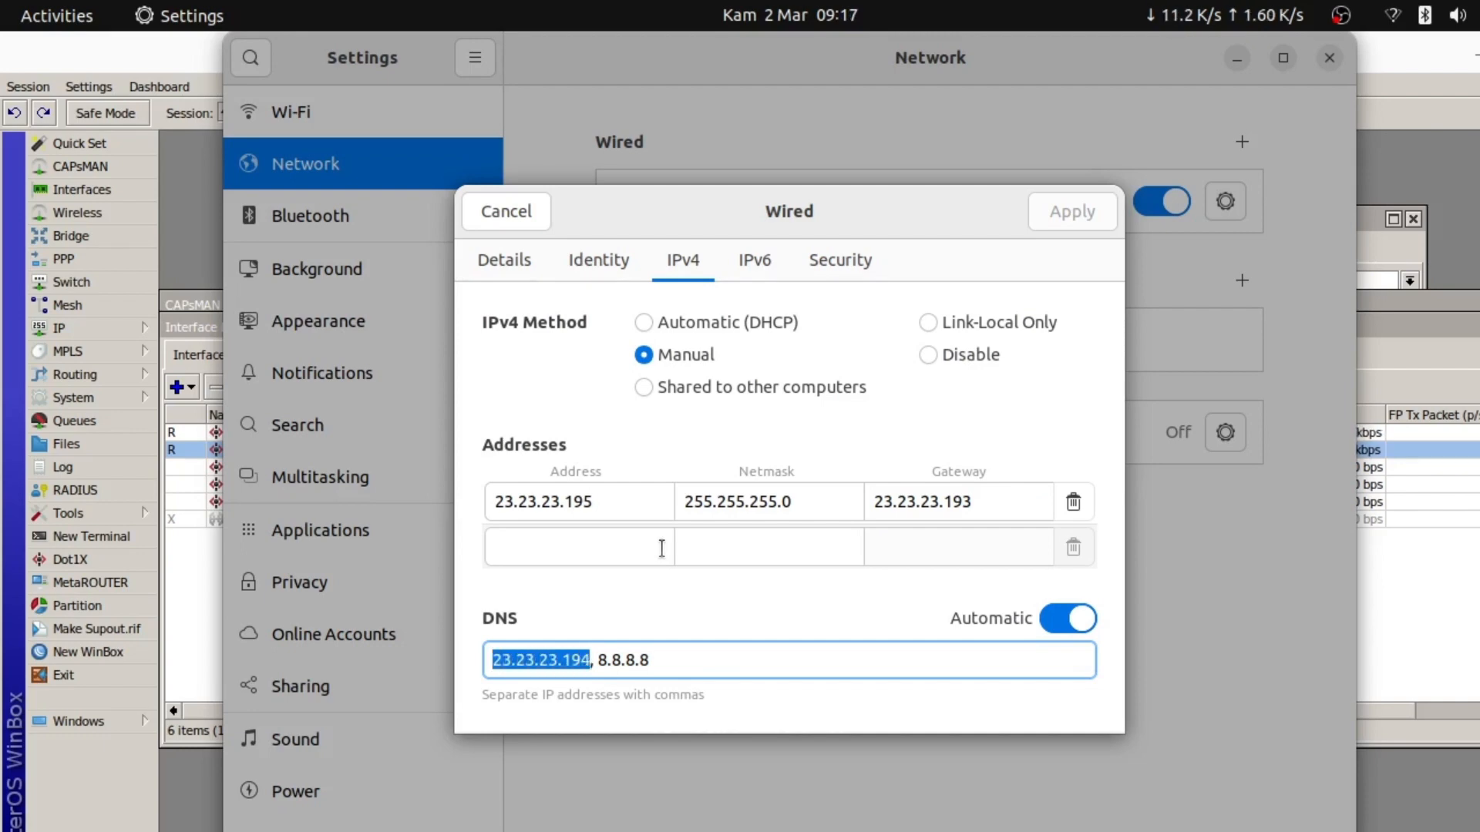
key("Right")
key("shift+Left")
key("shift+Left")
key("shift+Left")
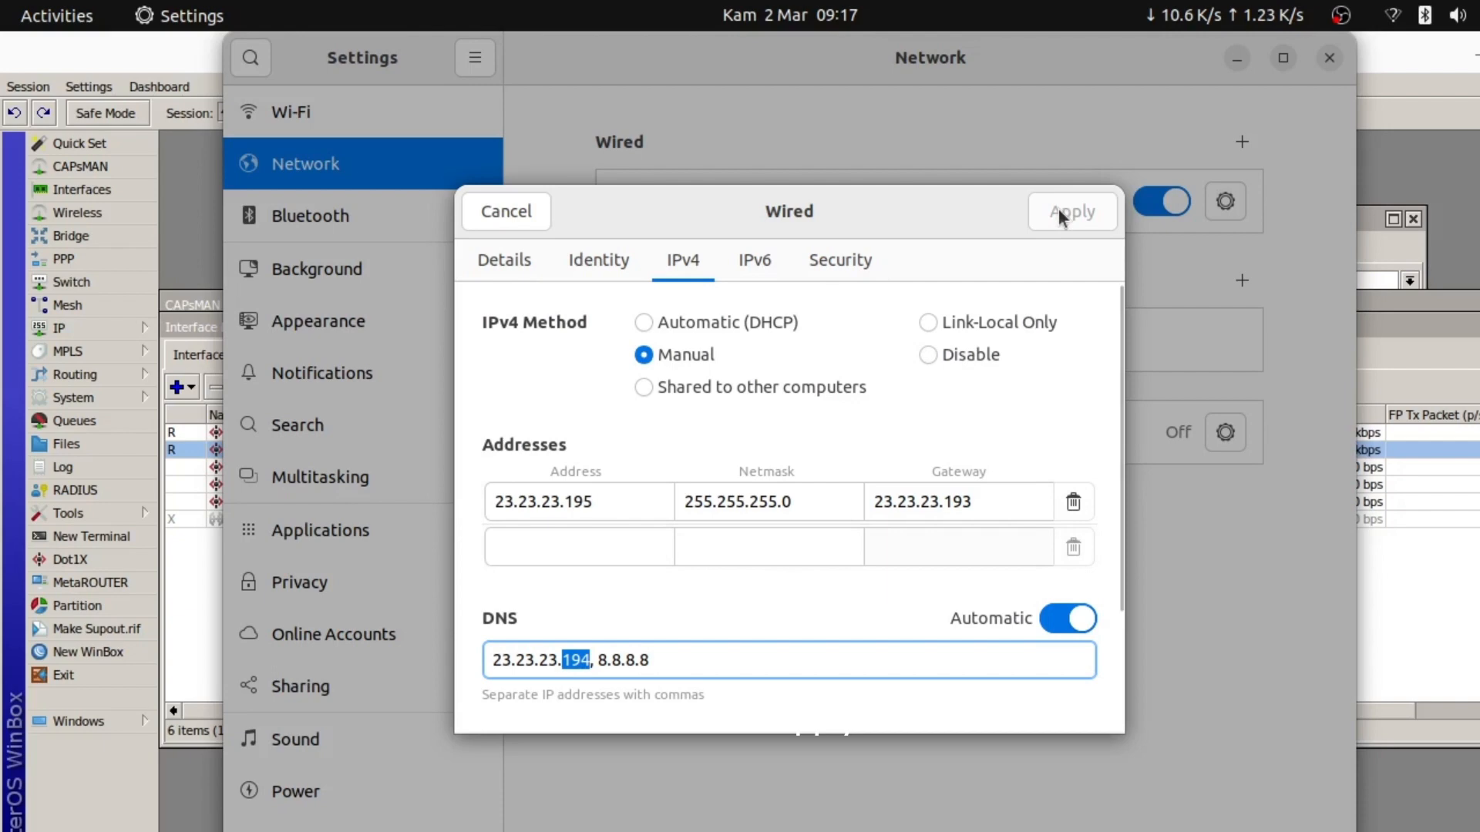
left_click(491, 219)
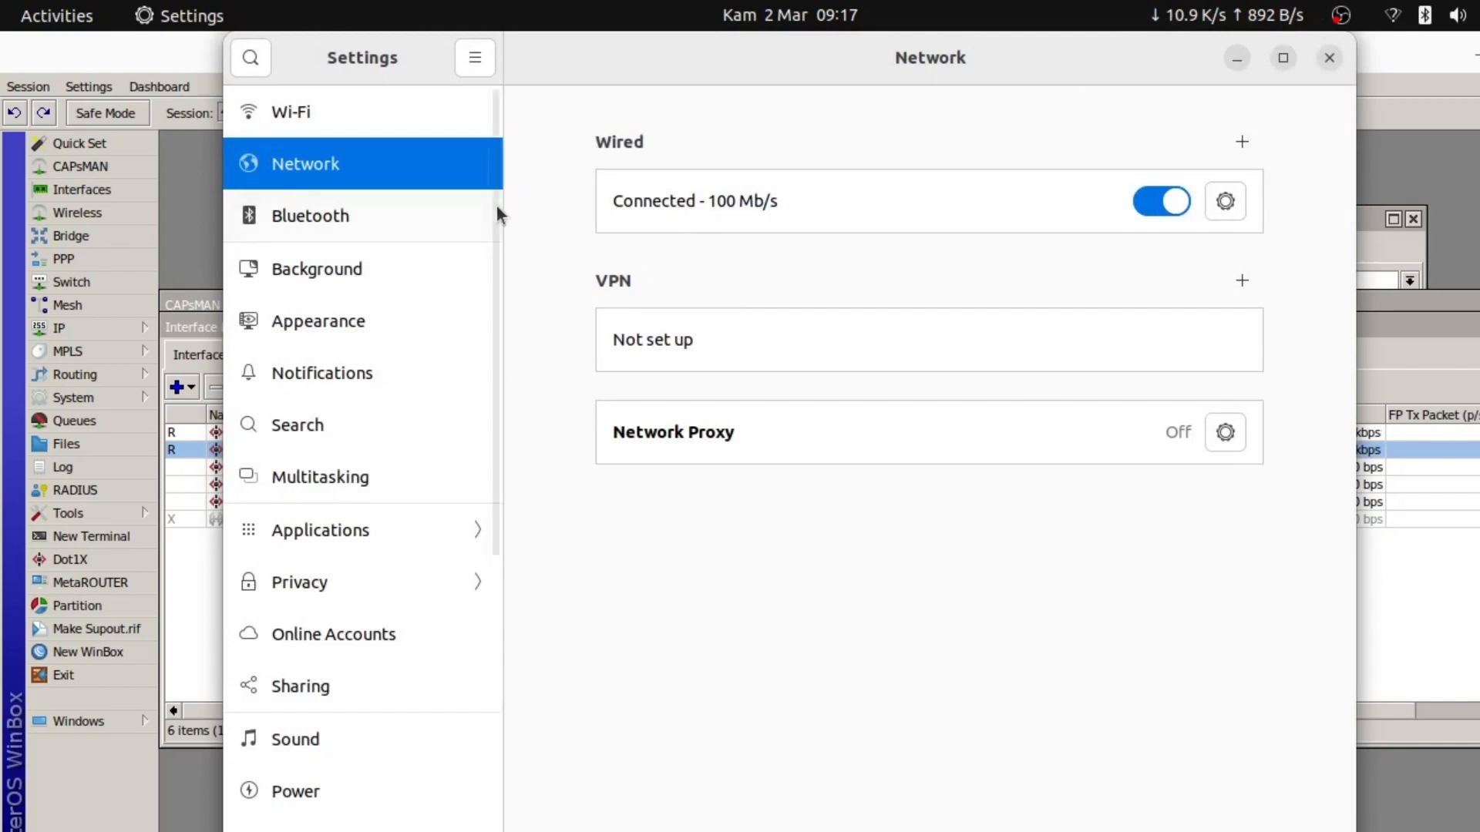
Switch Wi-Fi off, check the wired network page, and close Settings
left_click(331, 123)
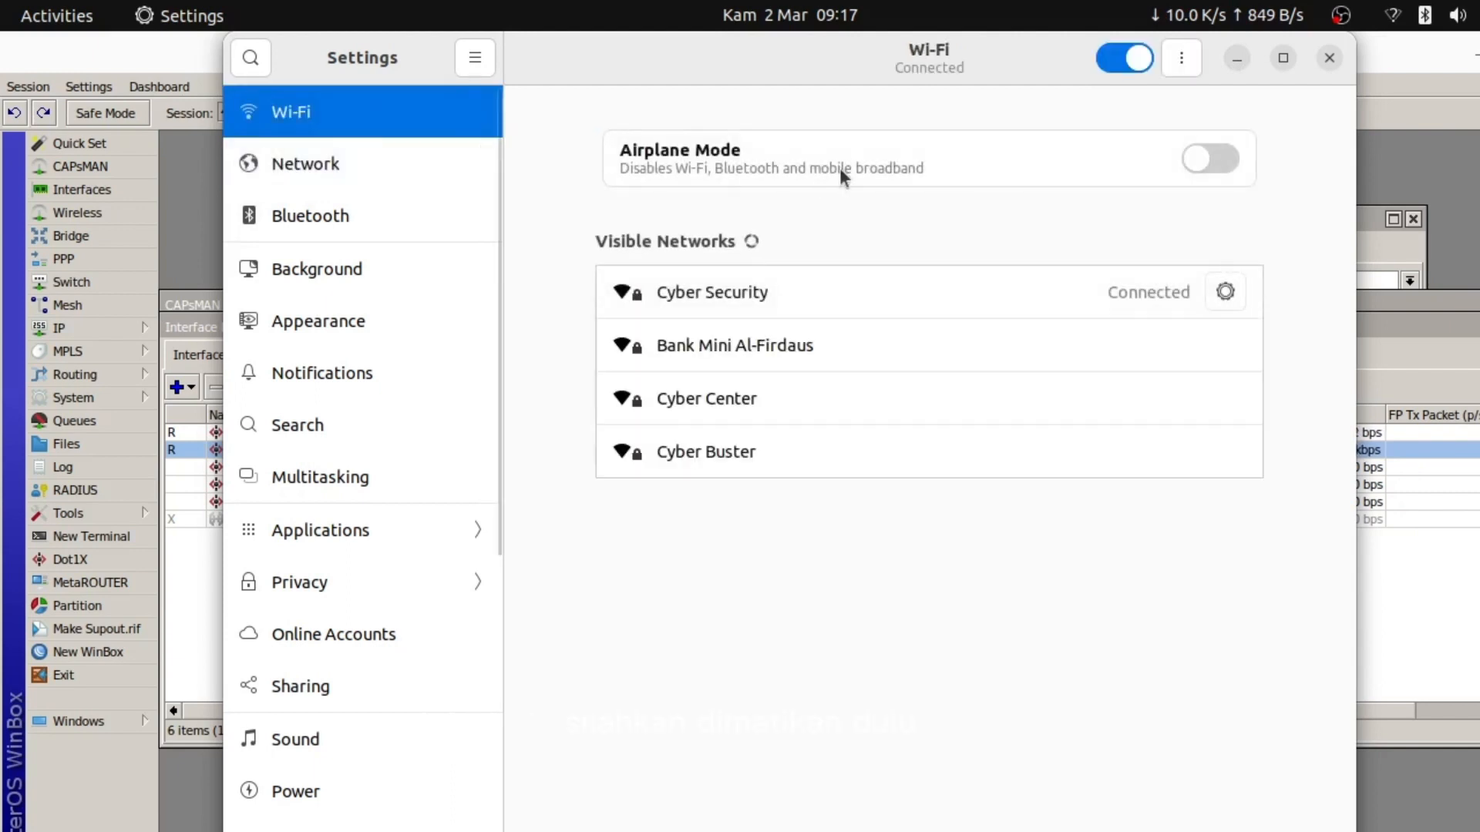
left_click(1107, 59)
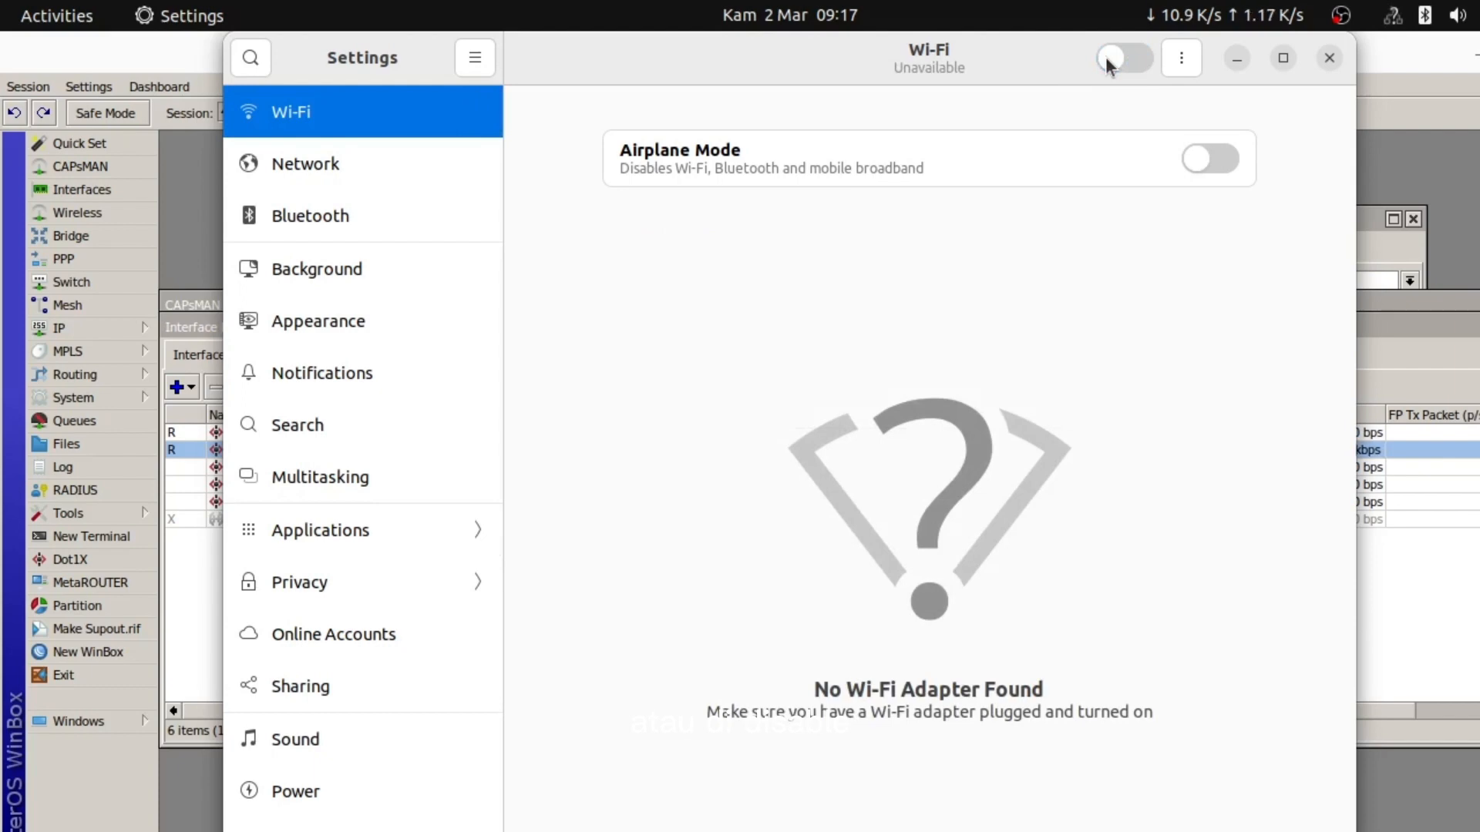
left_click(324, 161)
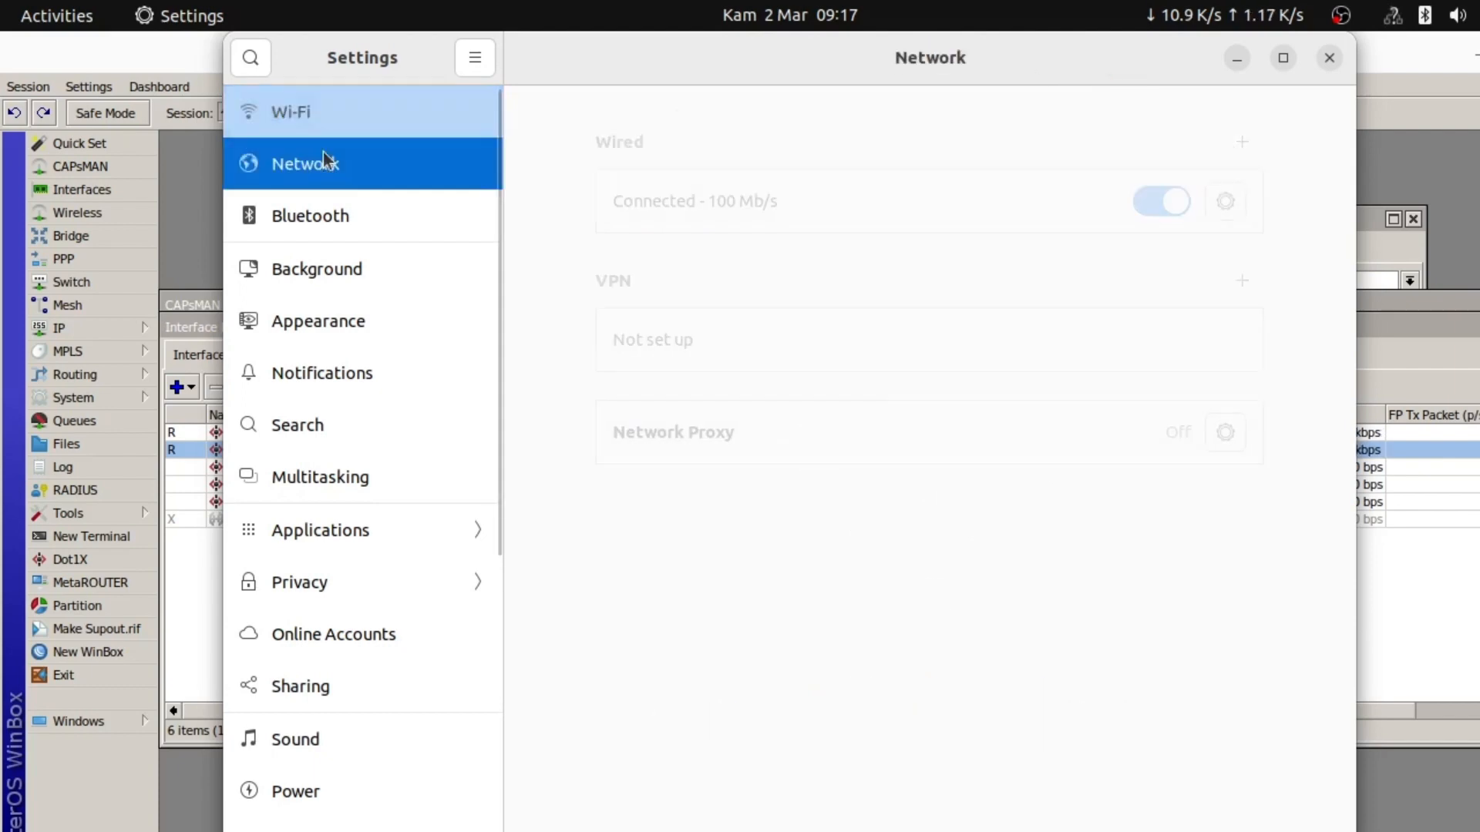
left_click(1334, 60)
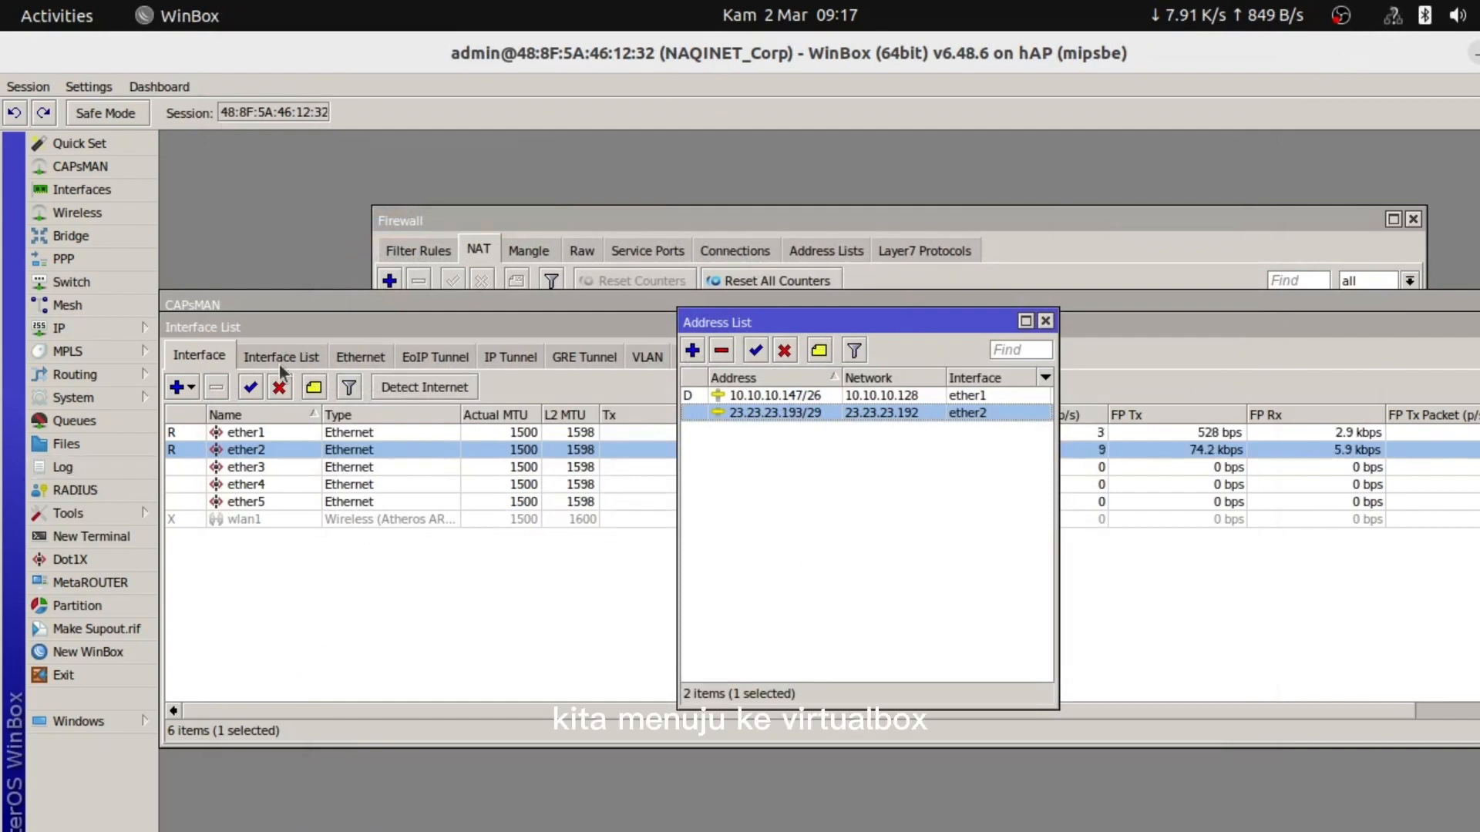
Normal-start the coba_ukk2023 virtual machine, dismiss the keyboard notice and minimize its window
key("super")
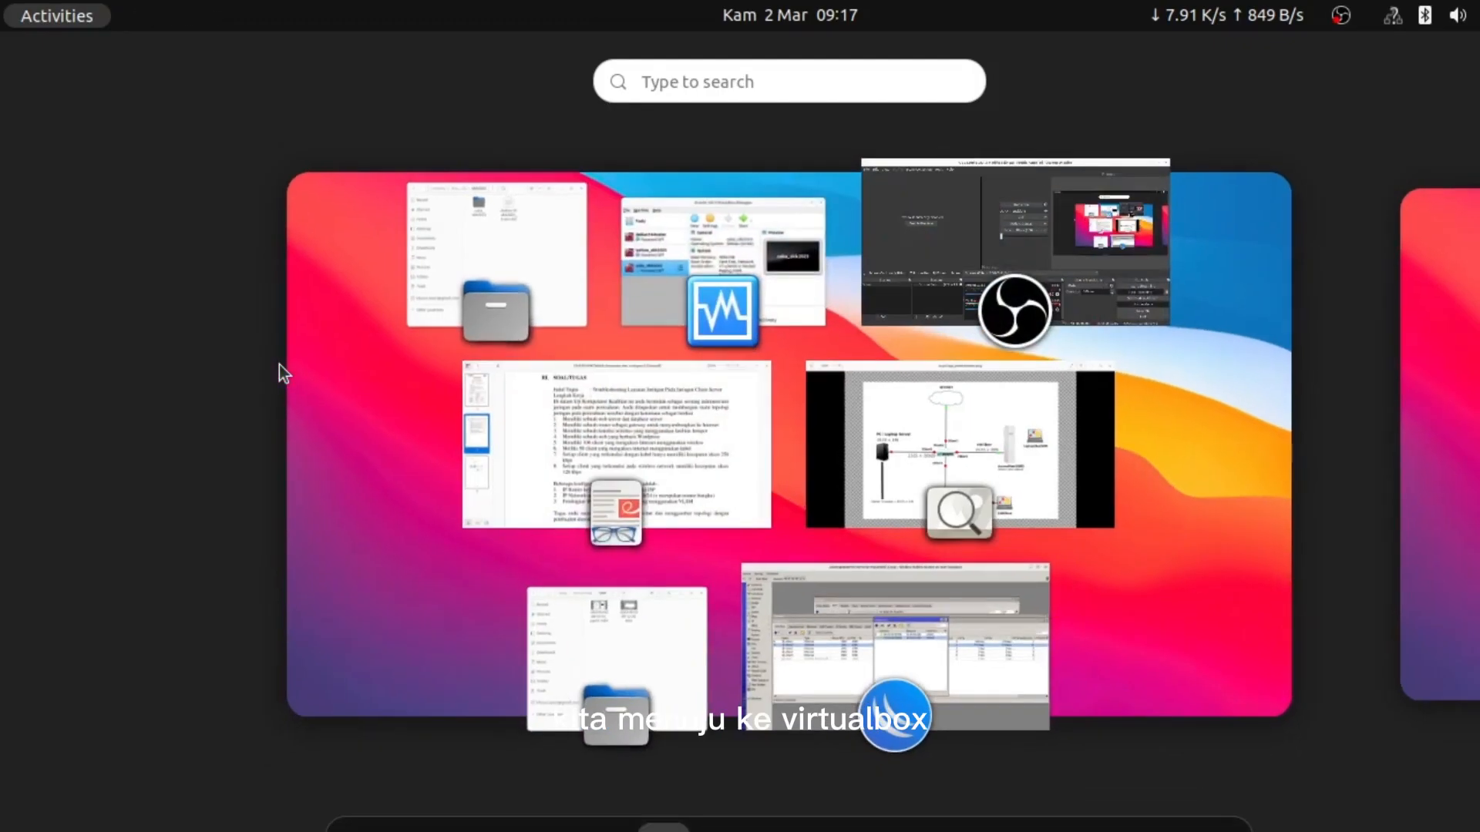
left_click(673, 256)
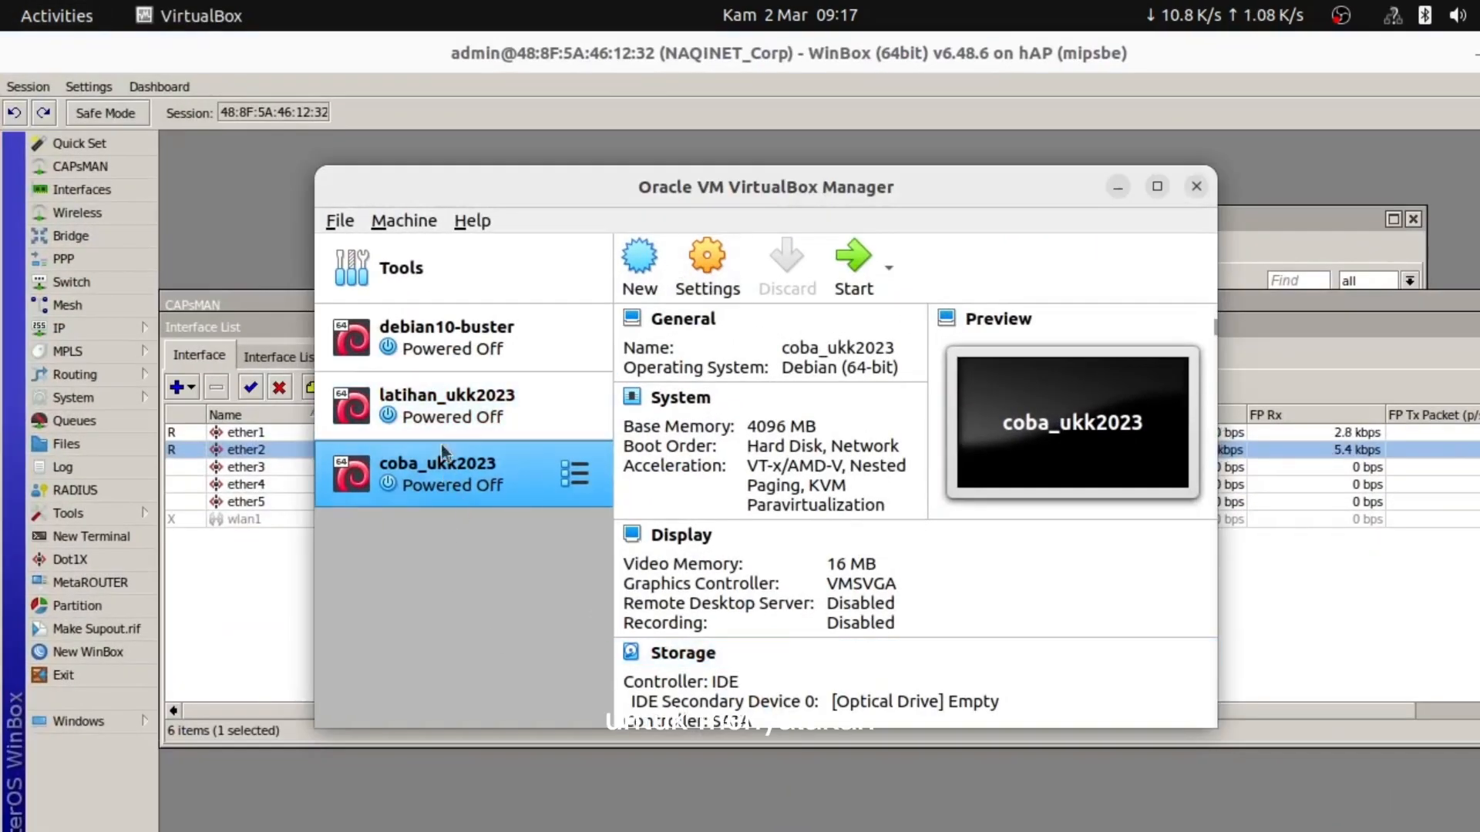
left_click(887, 265)
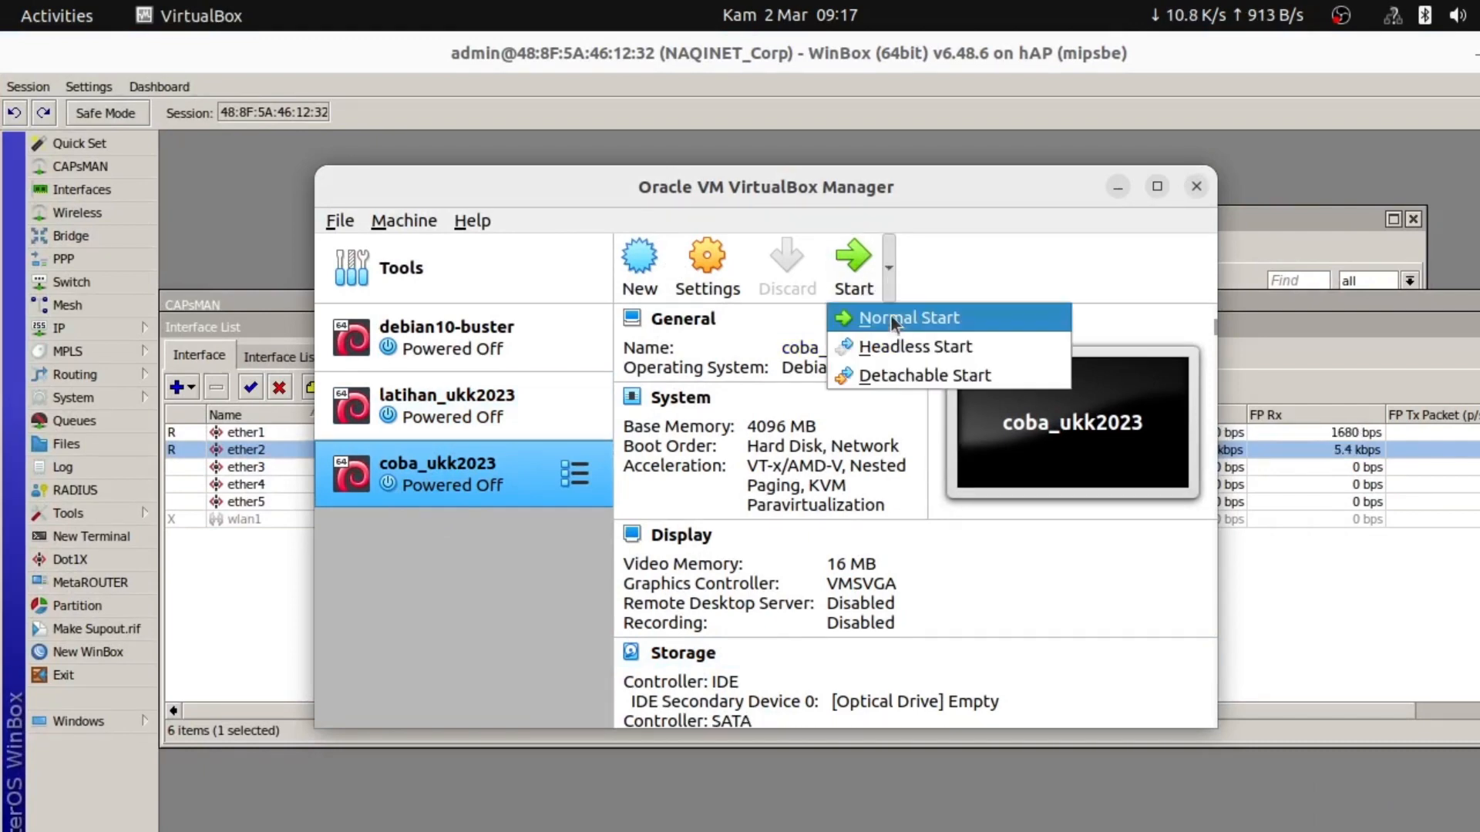
left_click(951, 231)
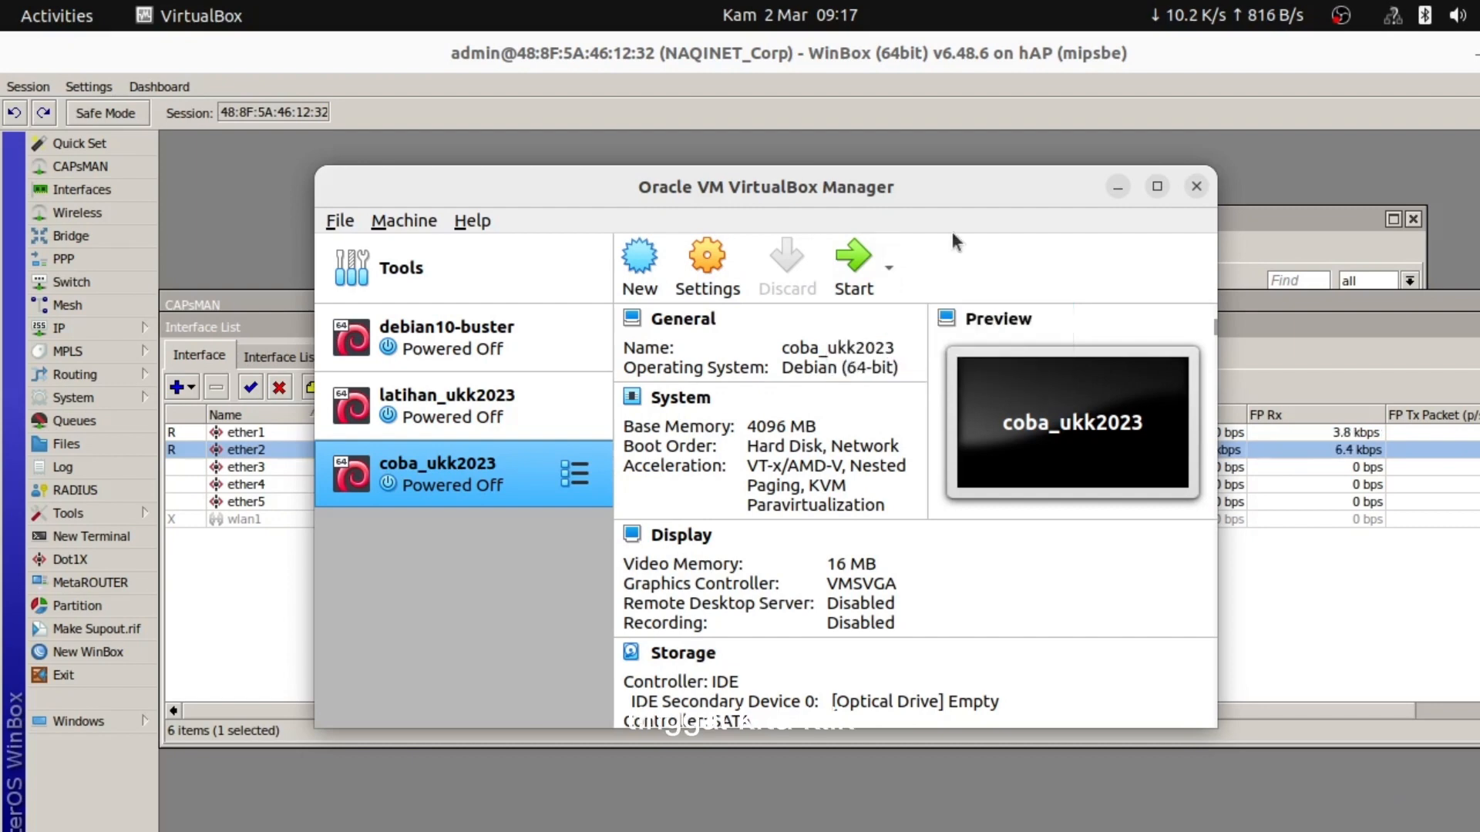
left_click(894, 261)
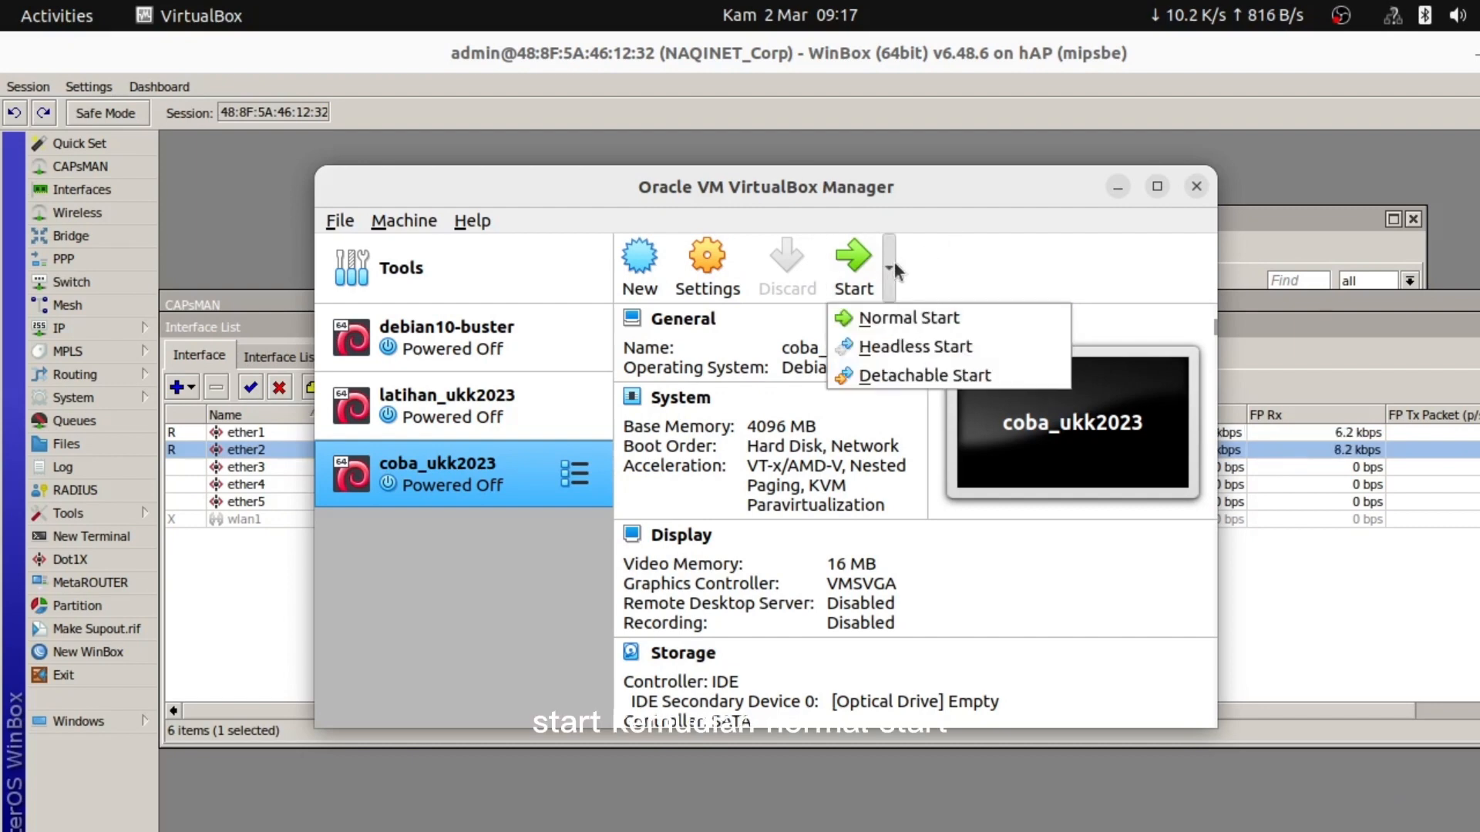
left_click(906, 319)
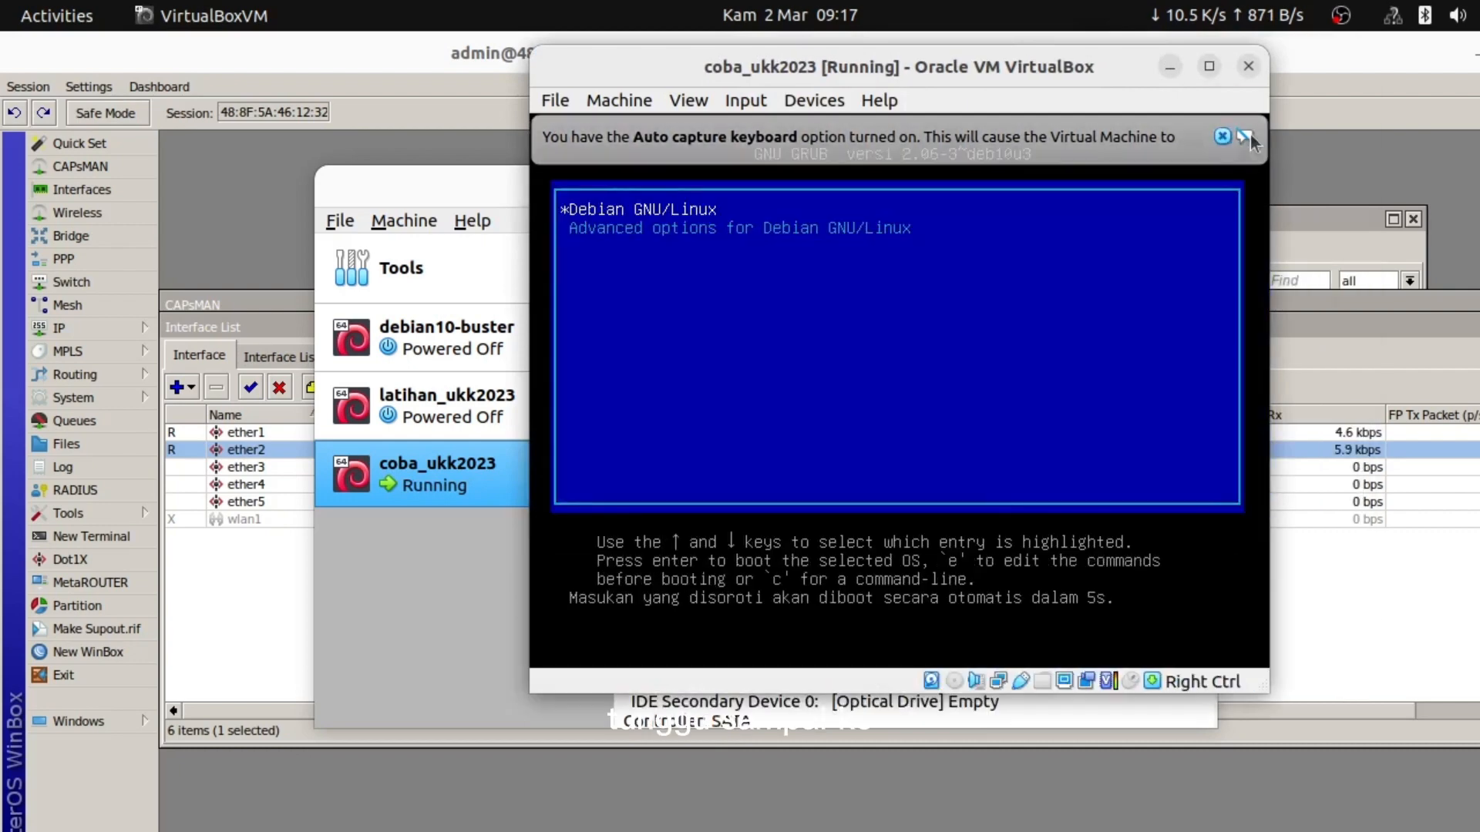
left_click(1223, 134)
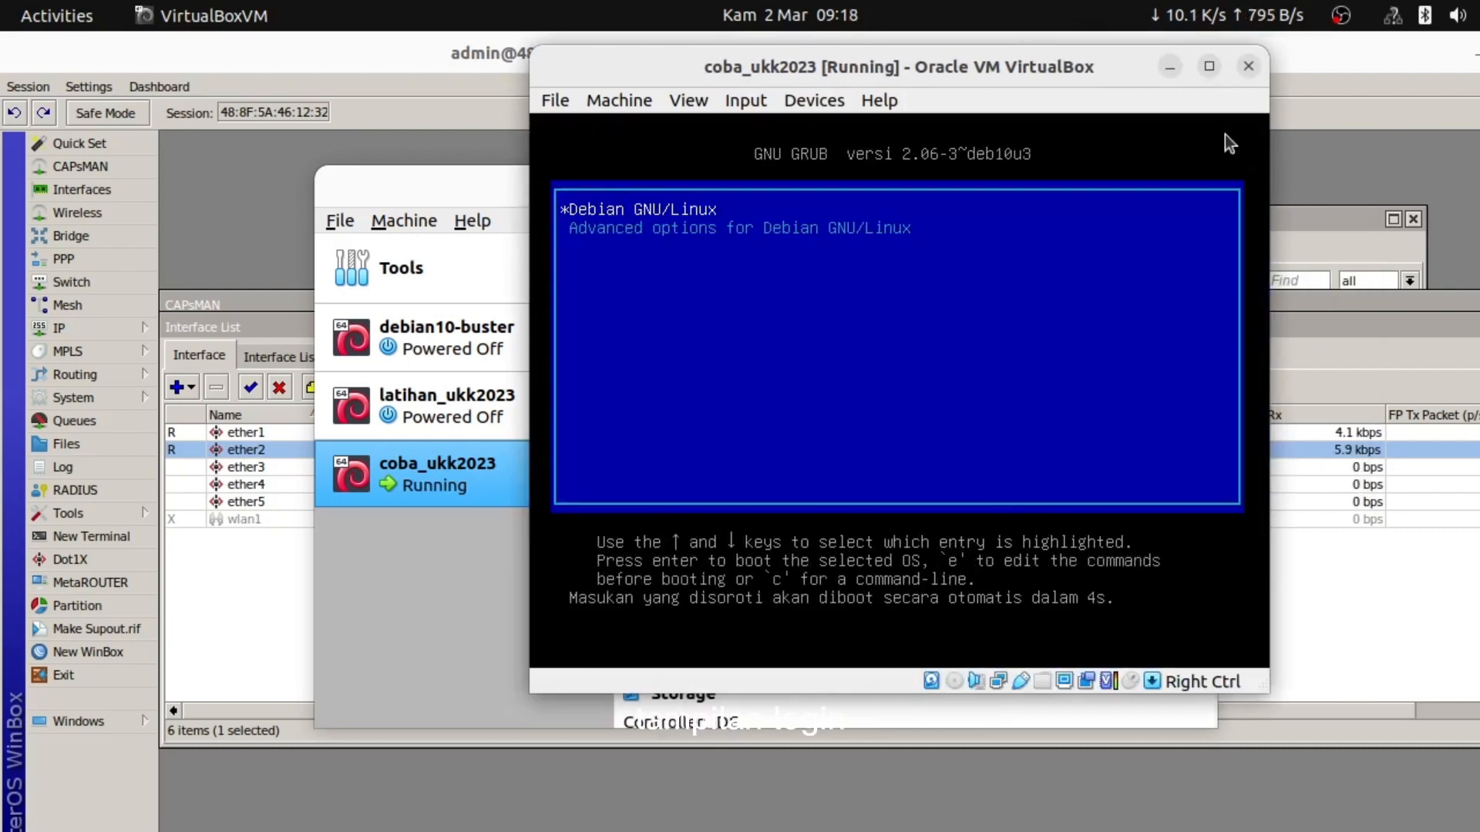
left_click(1169, 68)
key("super")
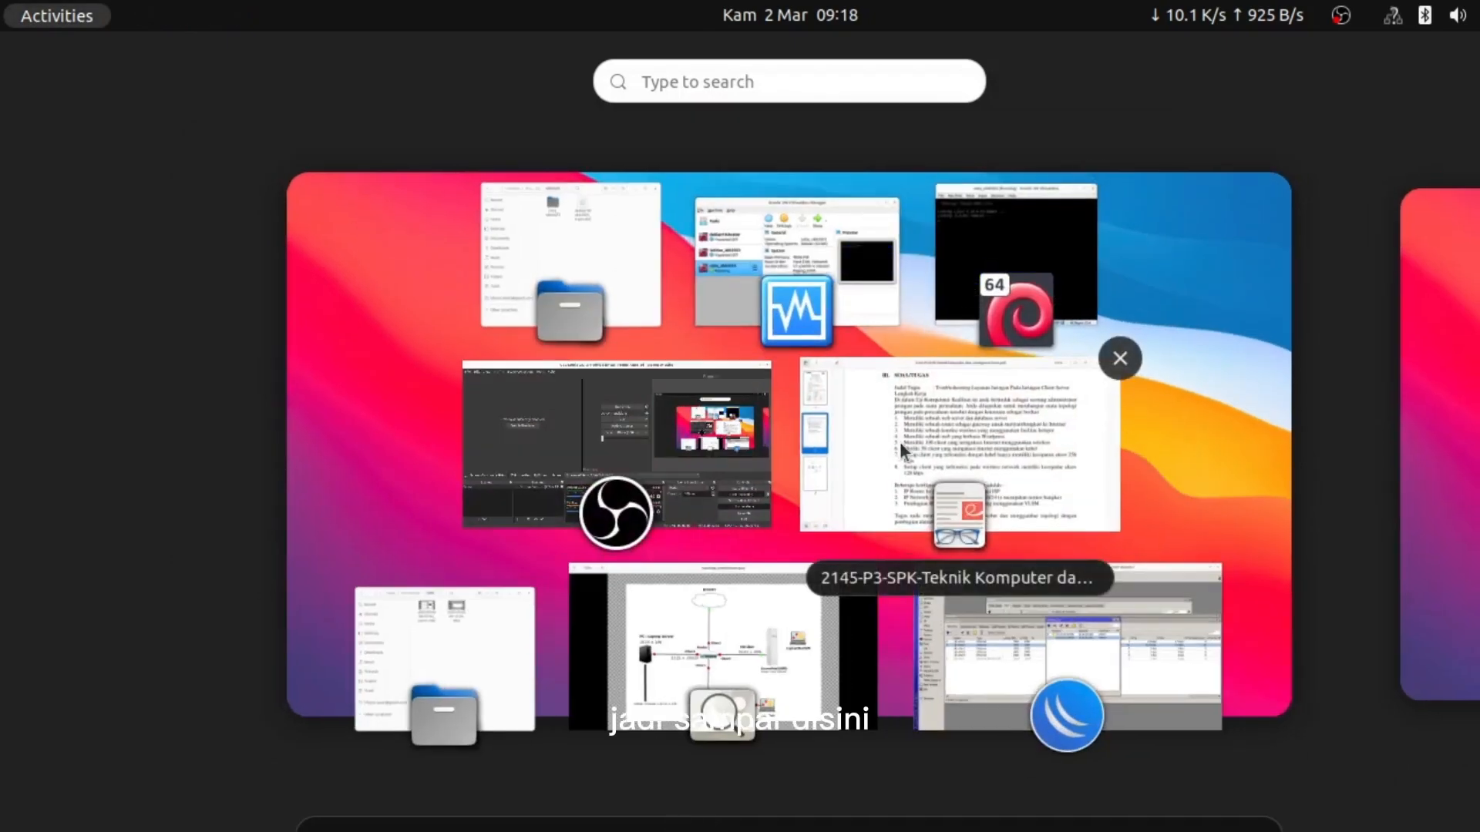
Review the task PDF's page 2, highlighting the hotspot, web server and VLSM requirement lines
left_click(899, 442)
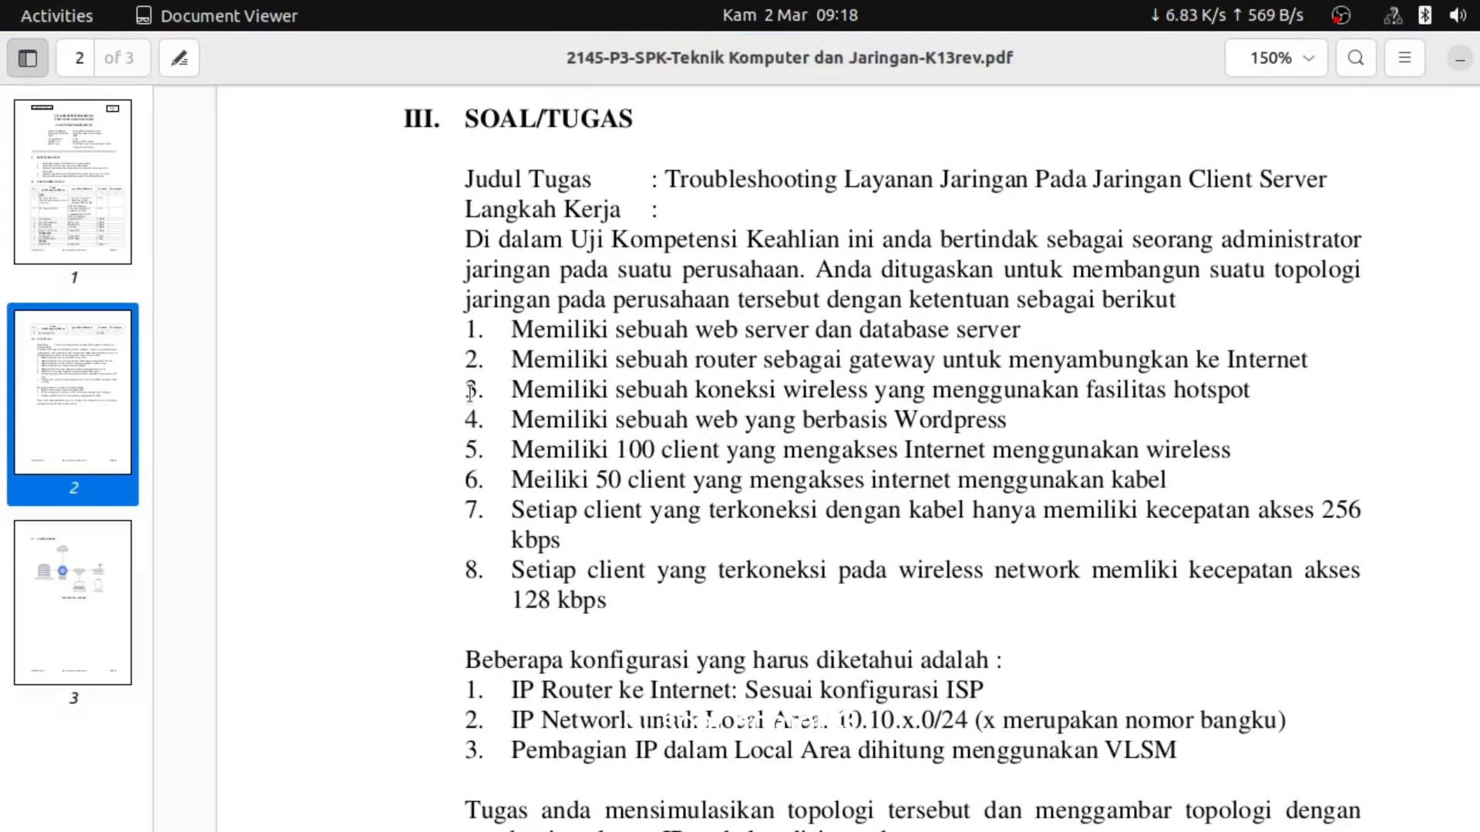
left_click_drag(466, 391, 1251, 396)
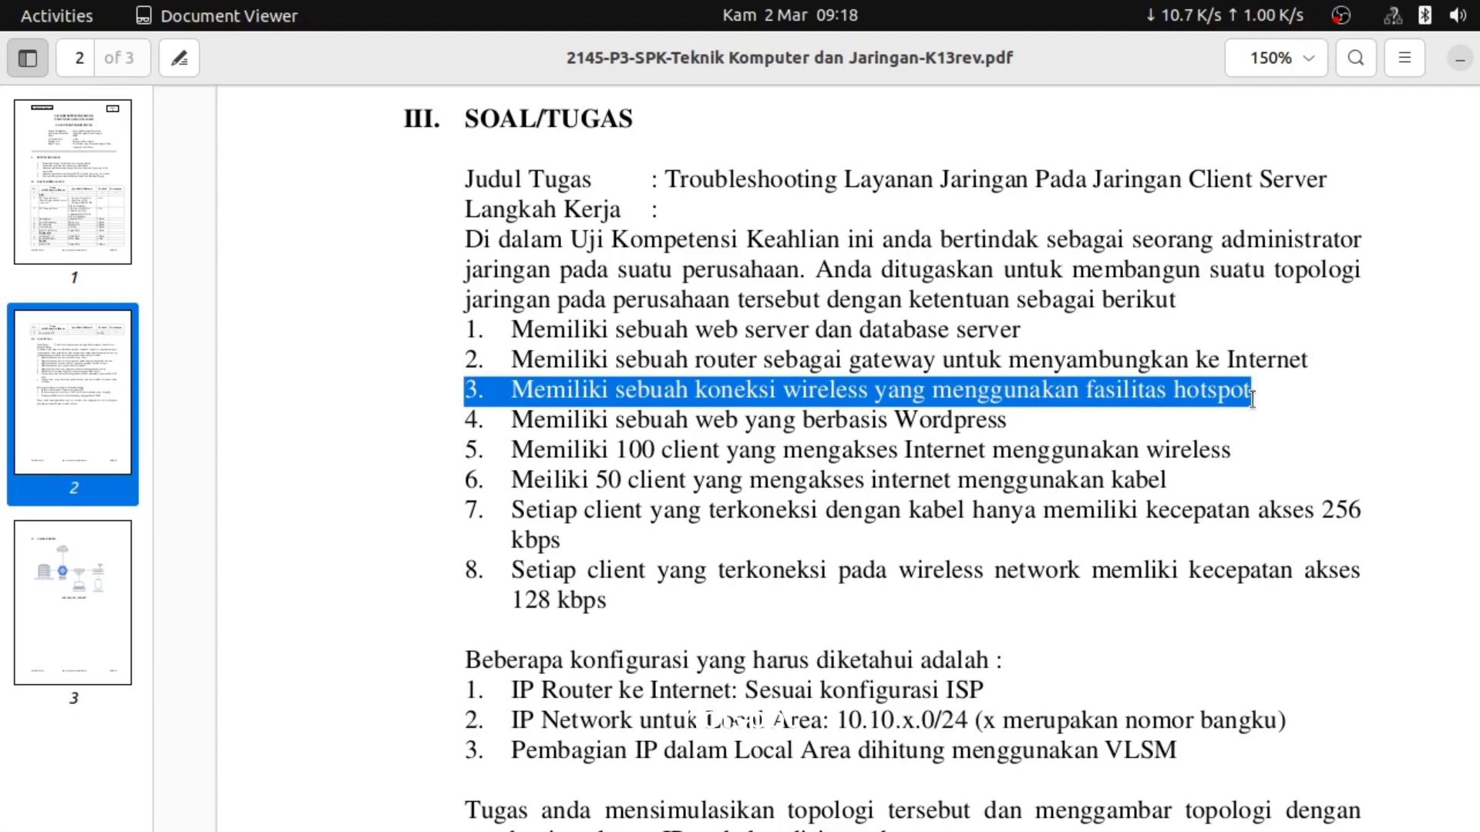
left_click(1025, 425)
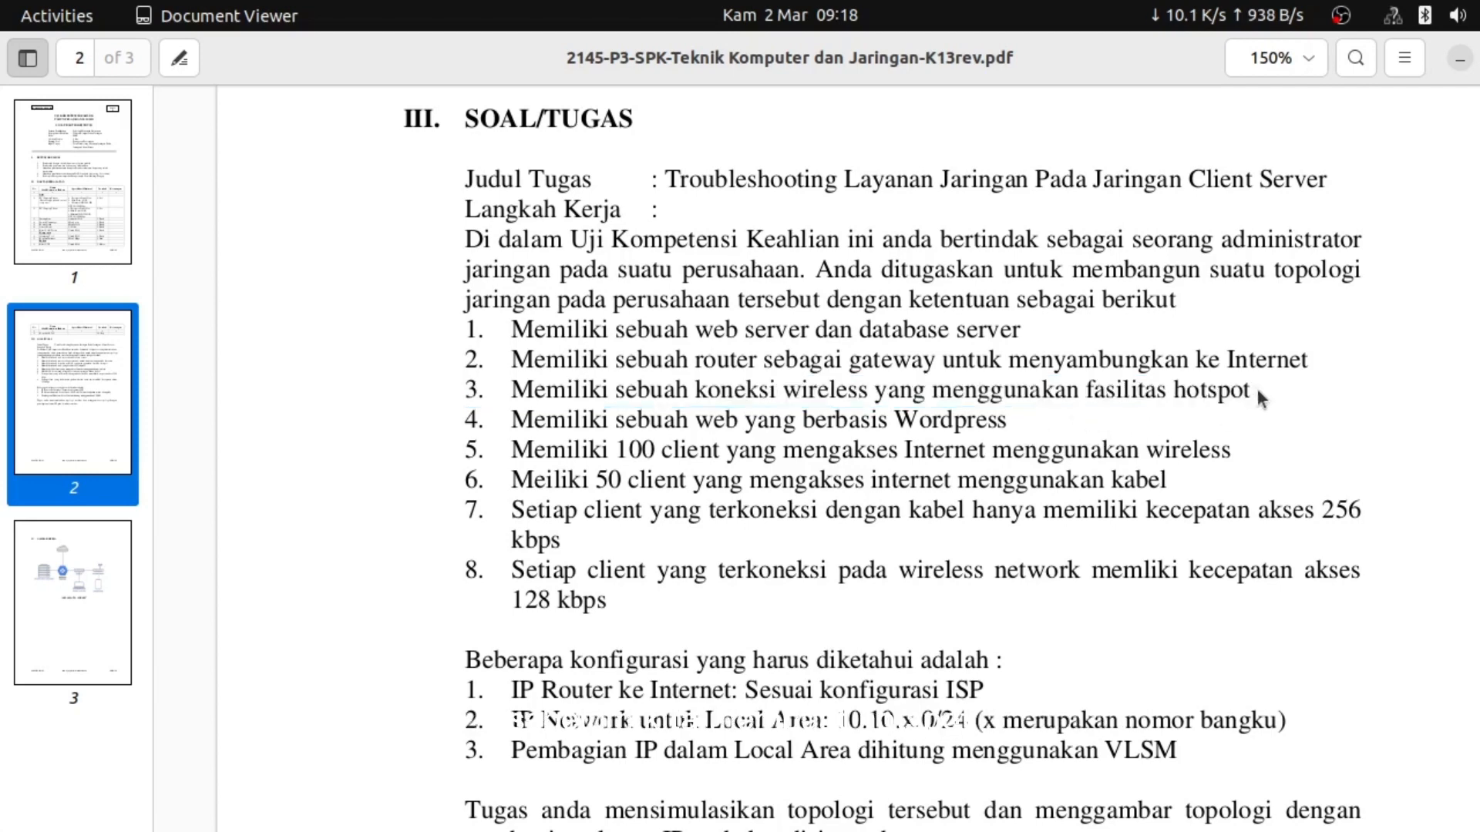
left_click_drag(1256, 397, 1054, 401)
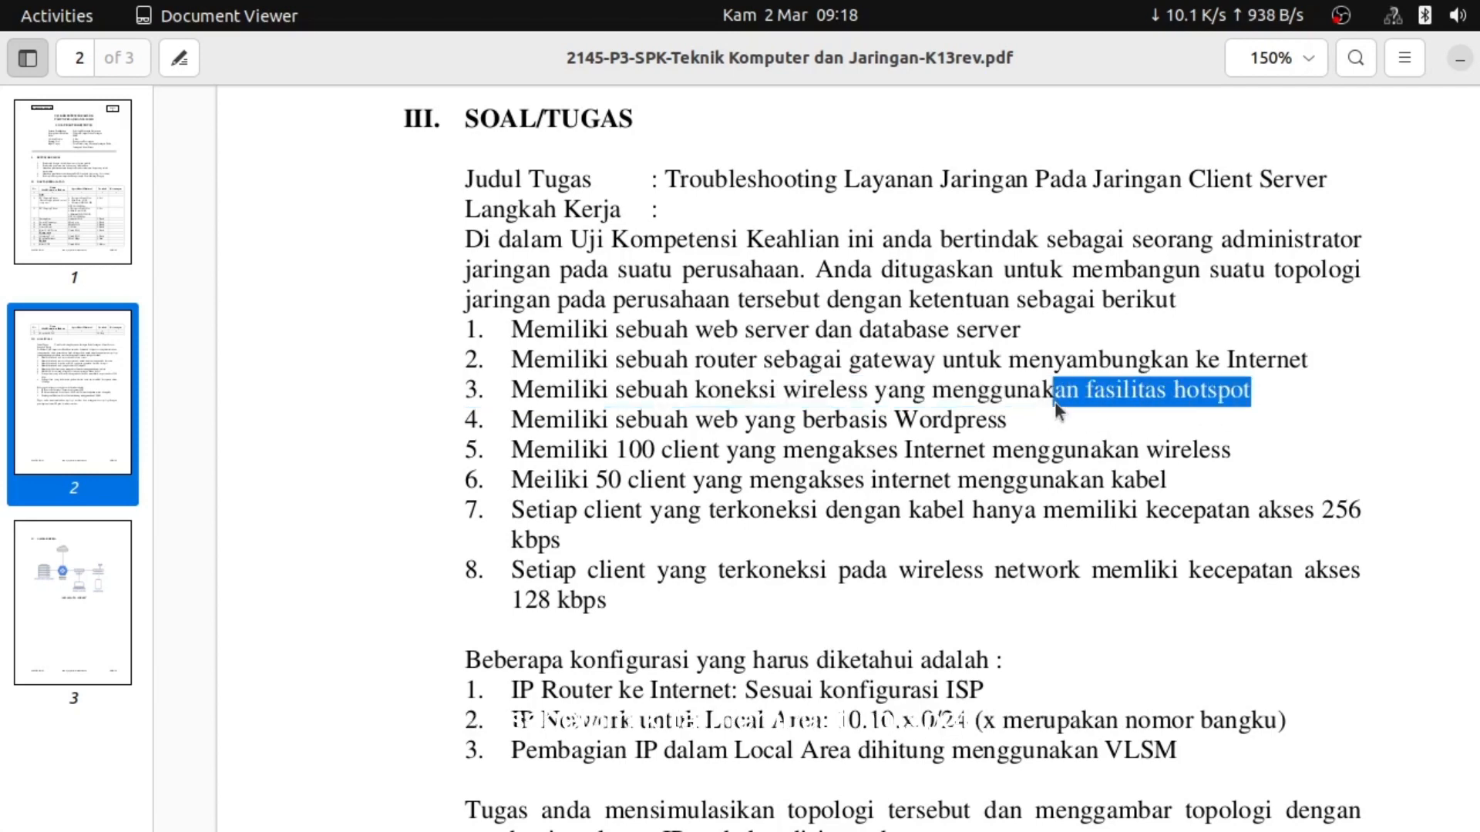
left_click(614, 414)
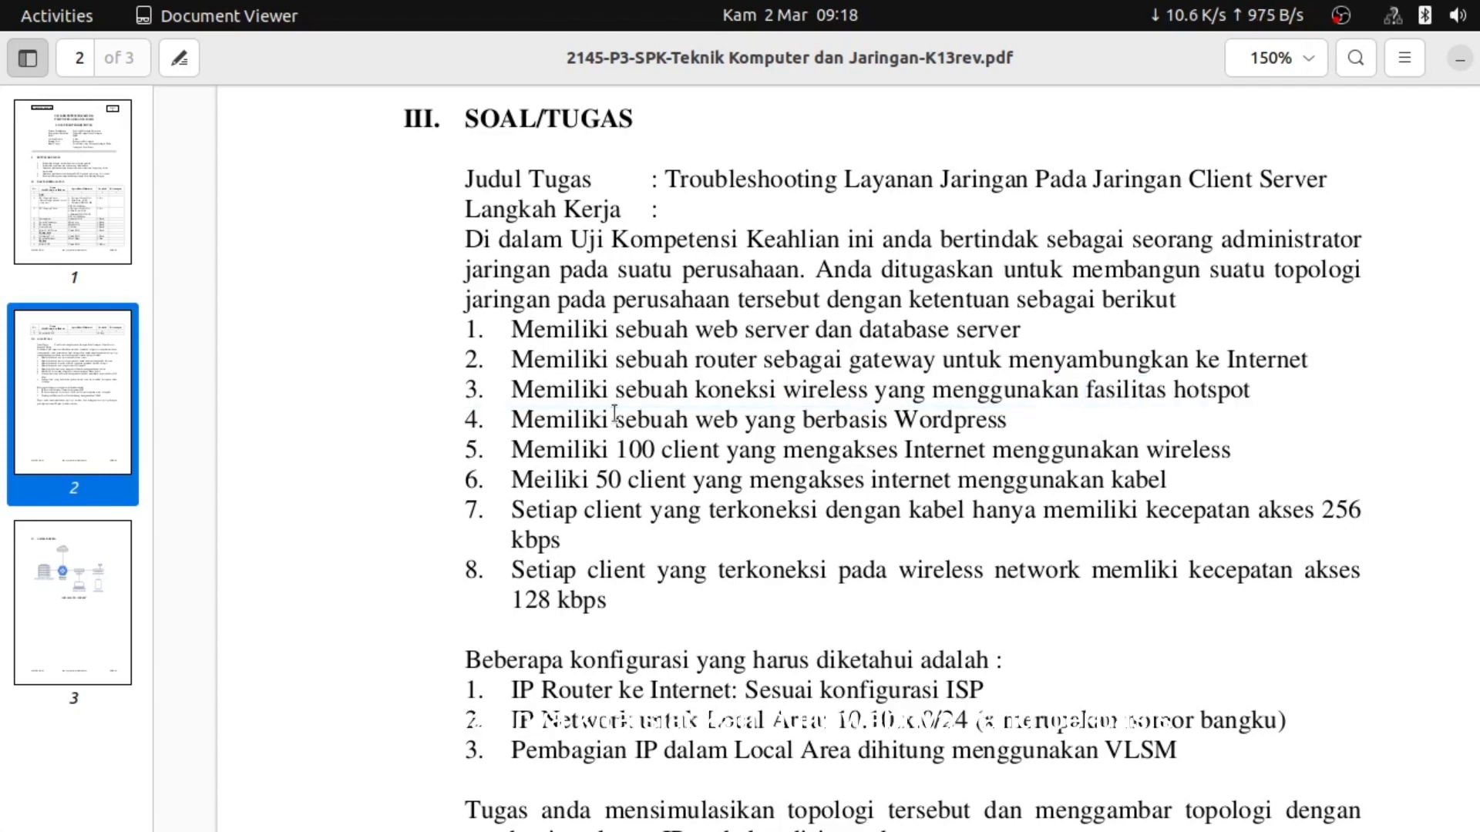
left_click_drag(614, 414, 738, 406)
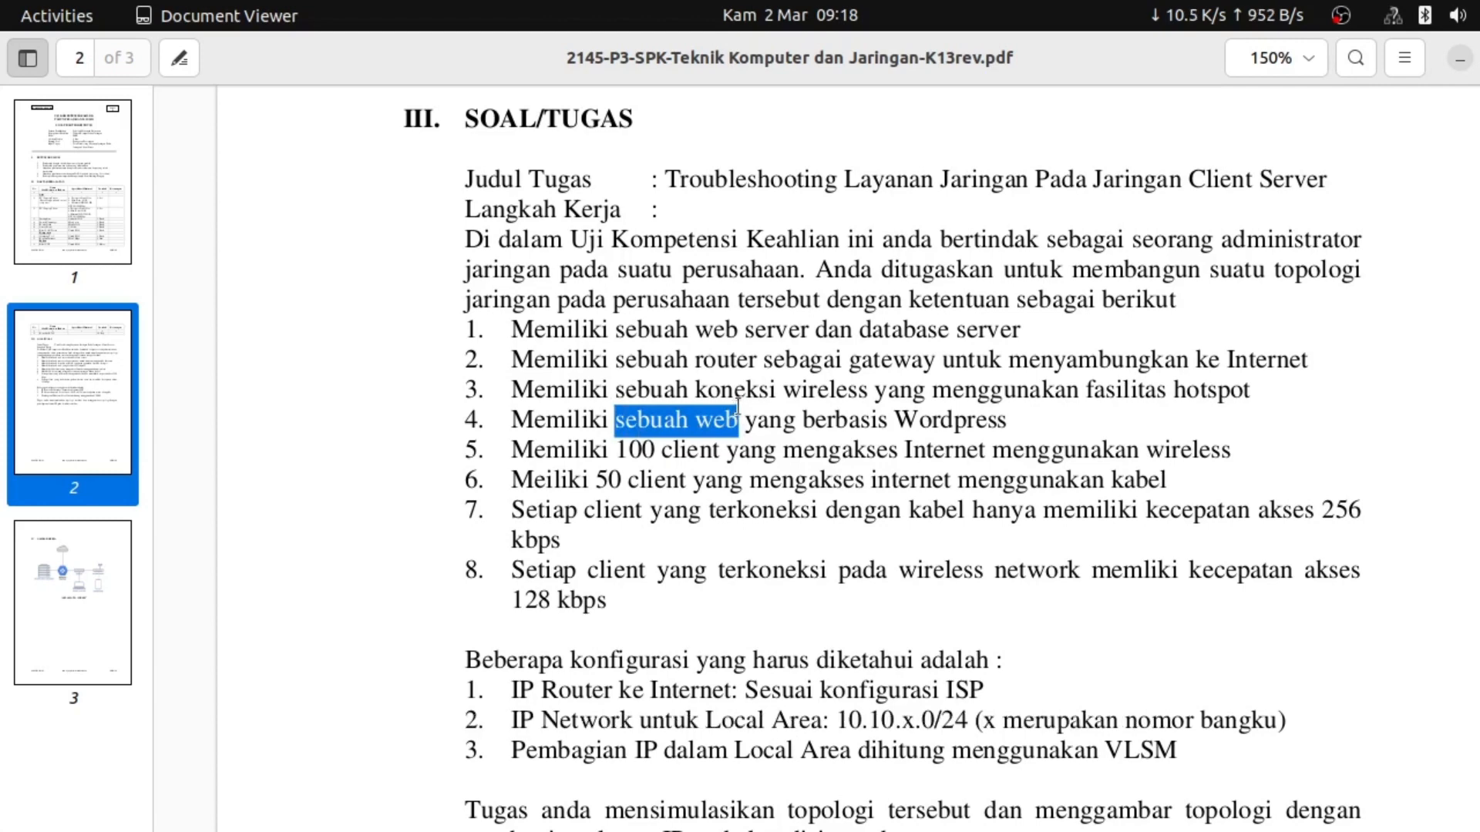
left_click(545, 447)
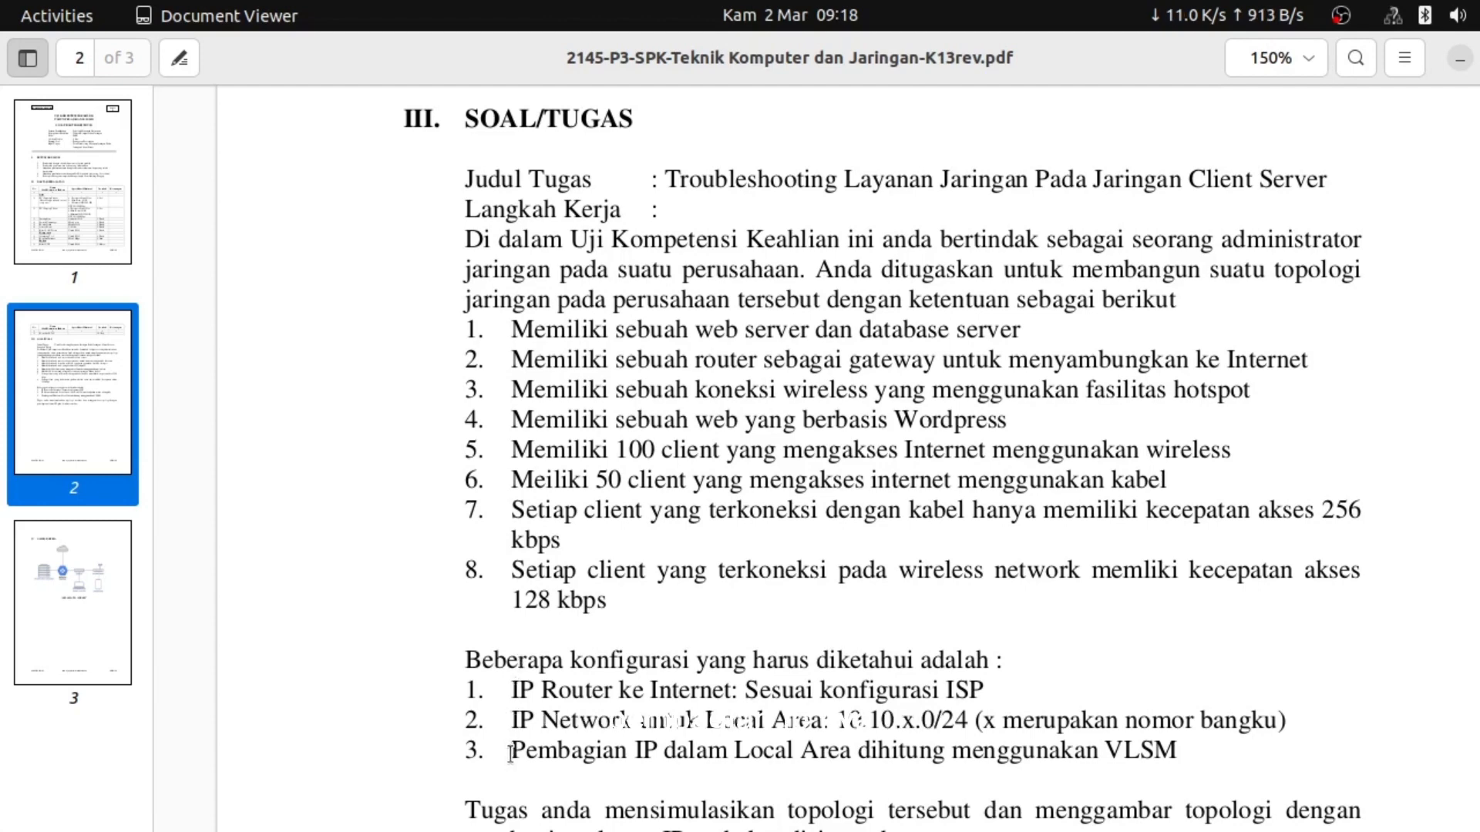
left_click_drag(511, 750, 1179, 767)
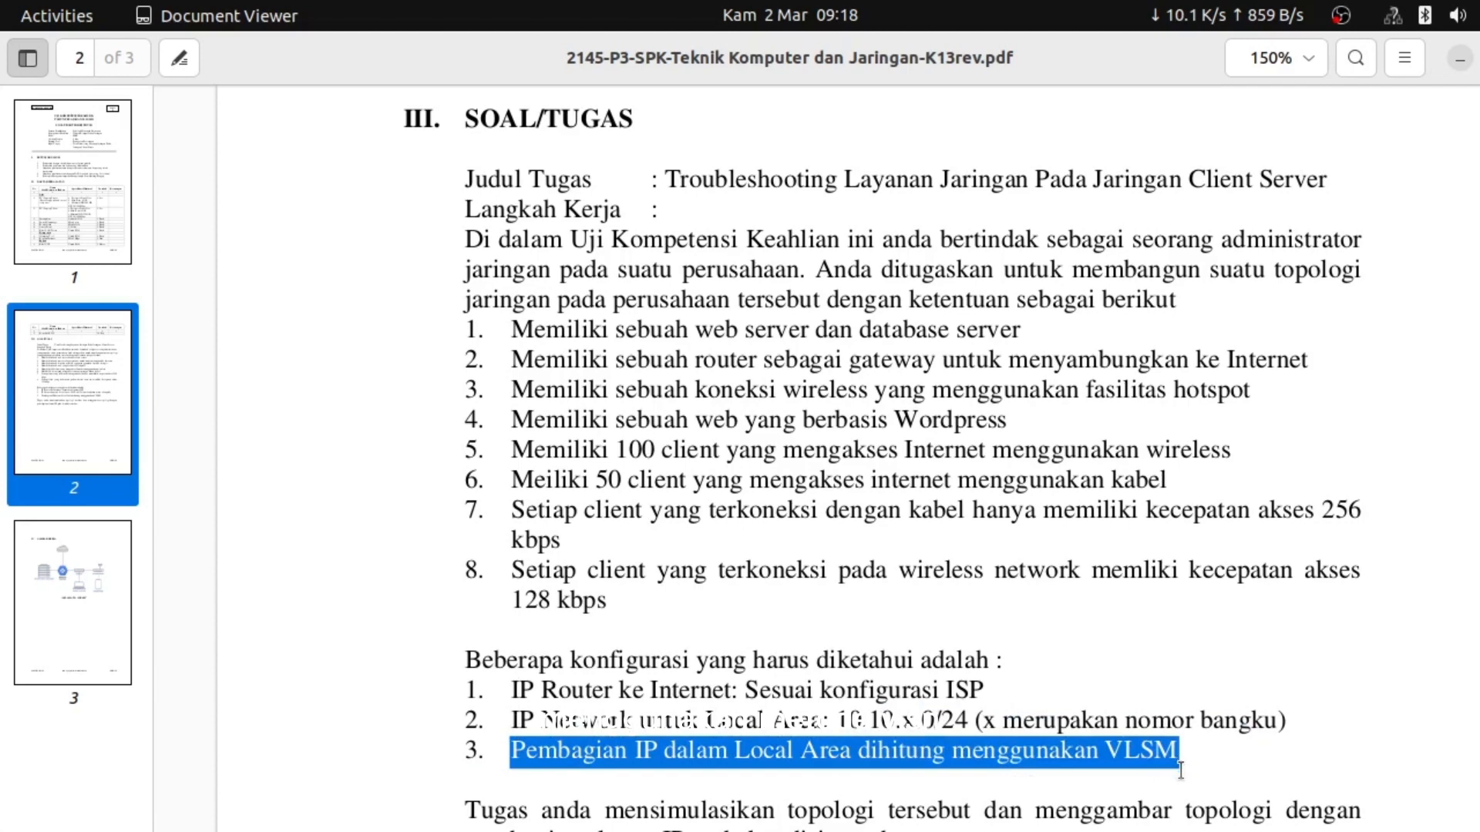
left_click(1006, 689)
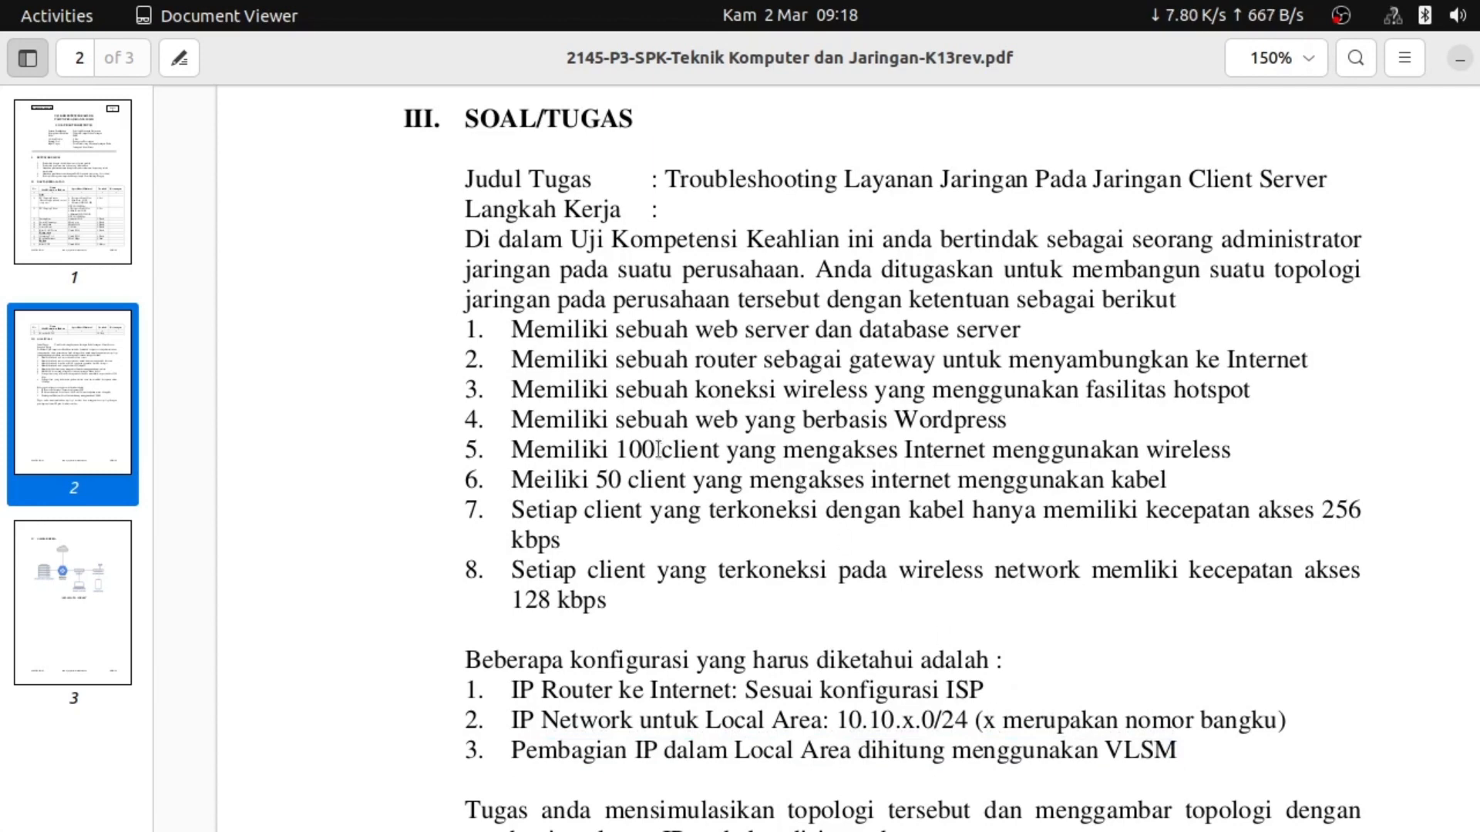
key("alt+Tab")
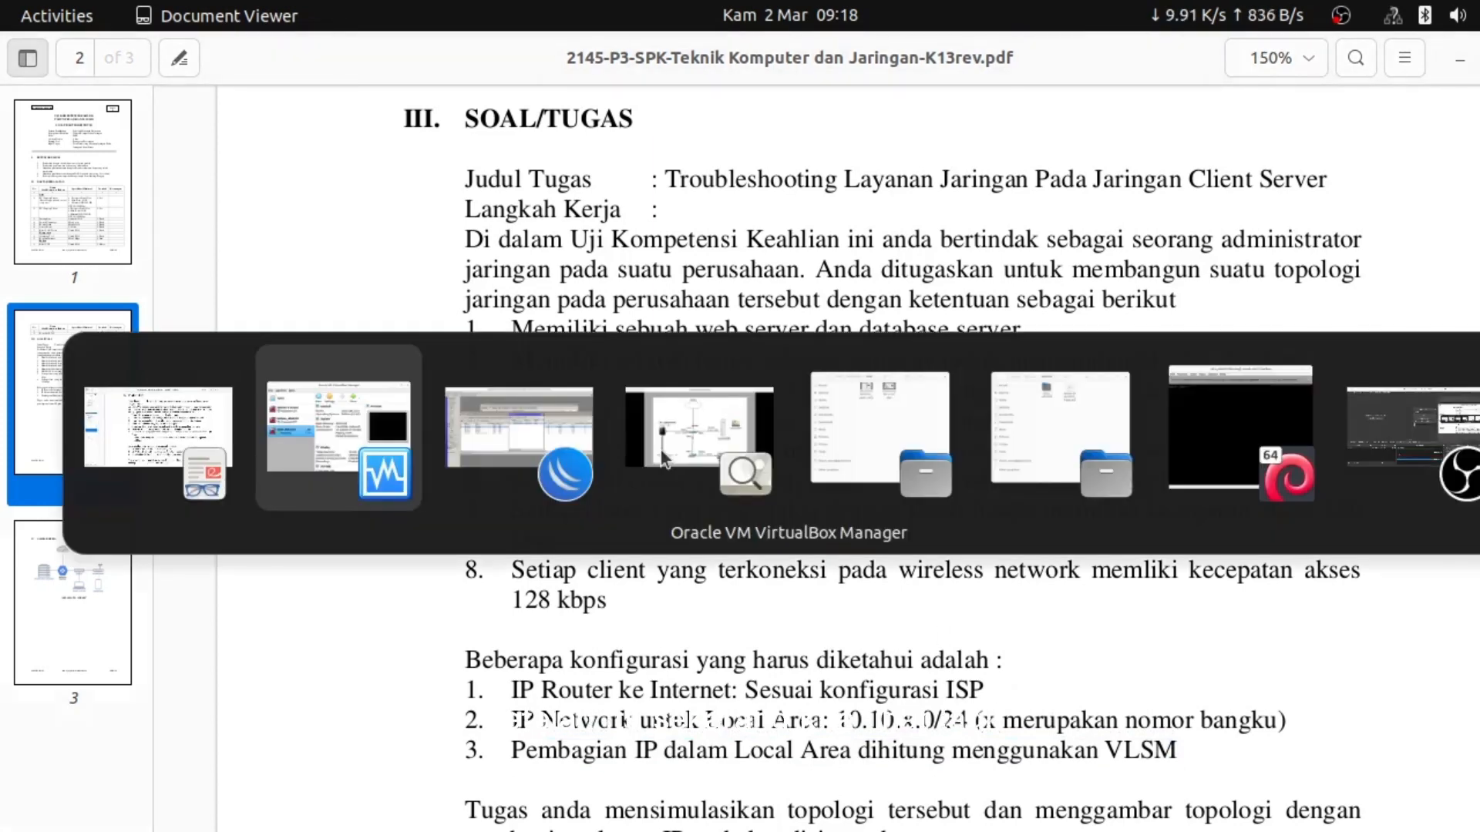
Log in to the coba_ukk2023 Debian console as root with the root password
key("alt+Tab")
key("alt+Tab")
key("alt+Tab")
key("alt+Tab")
key("alt+Tab")
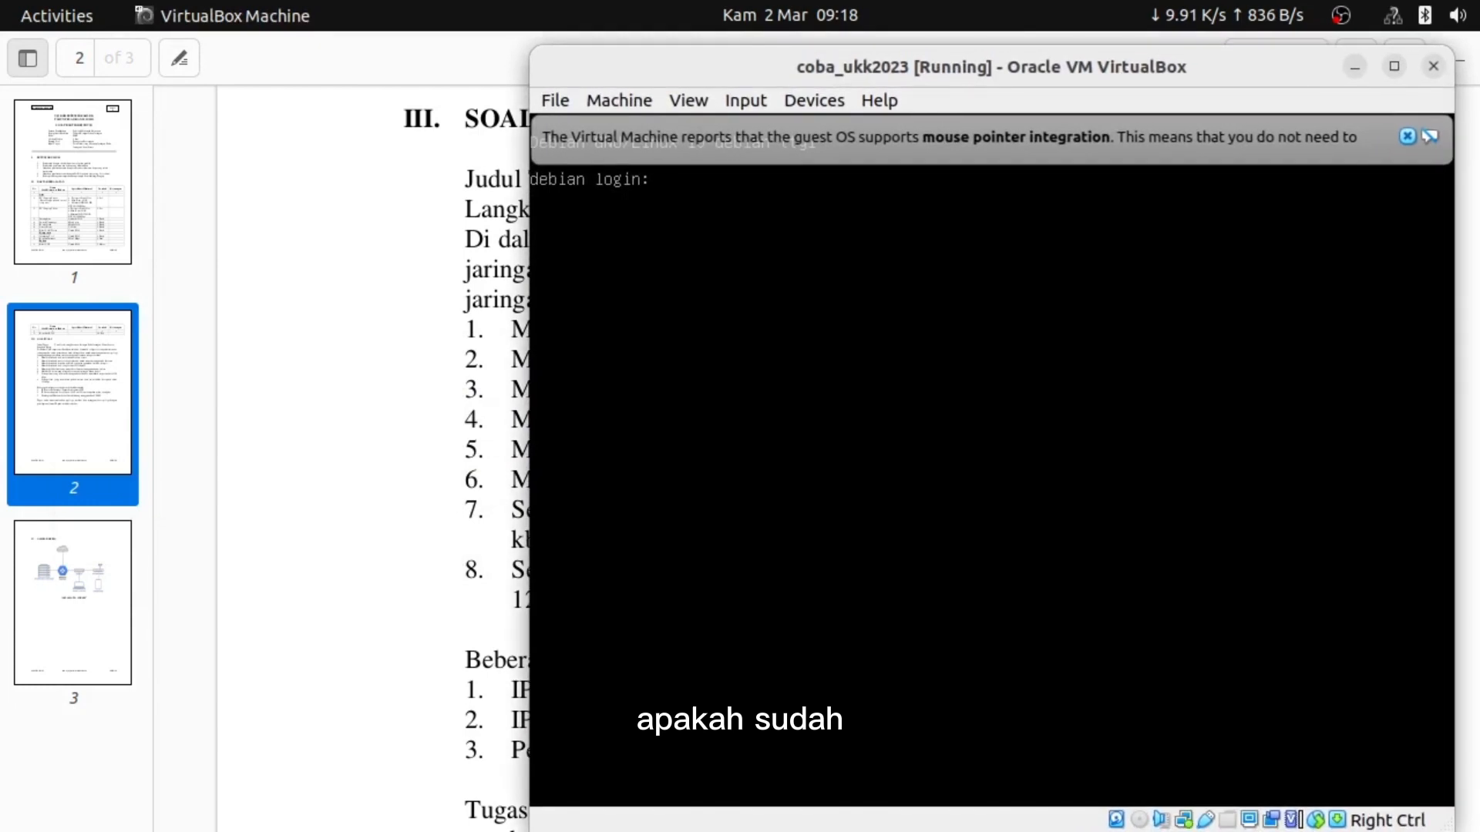
left_click(1407, 131)
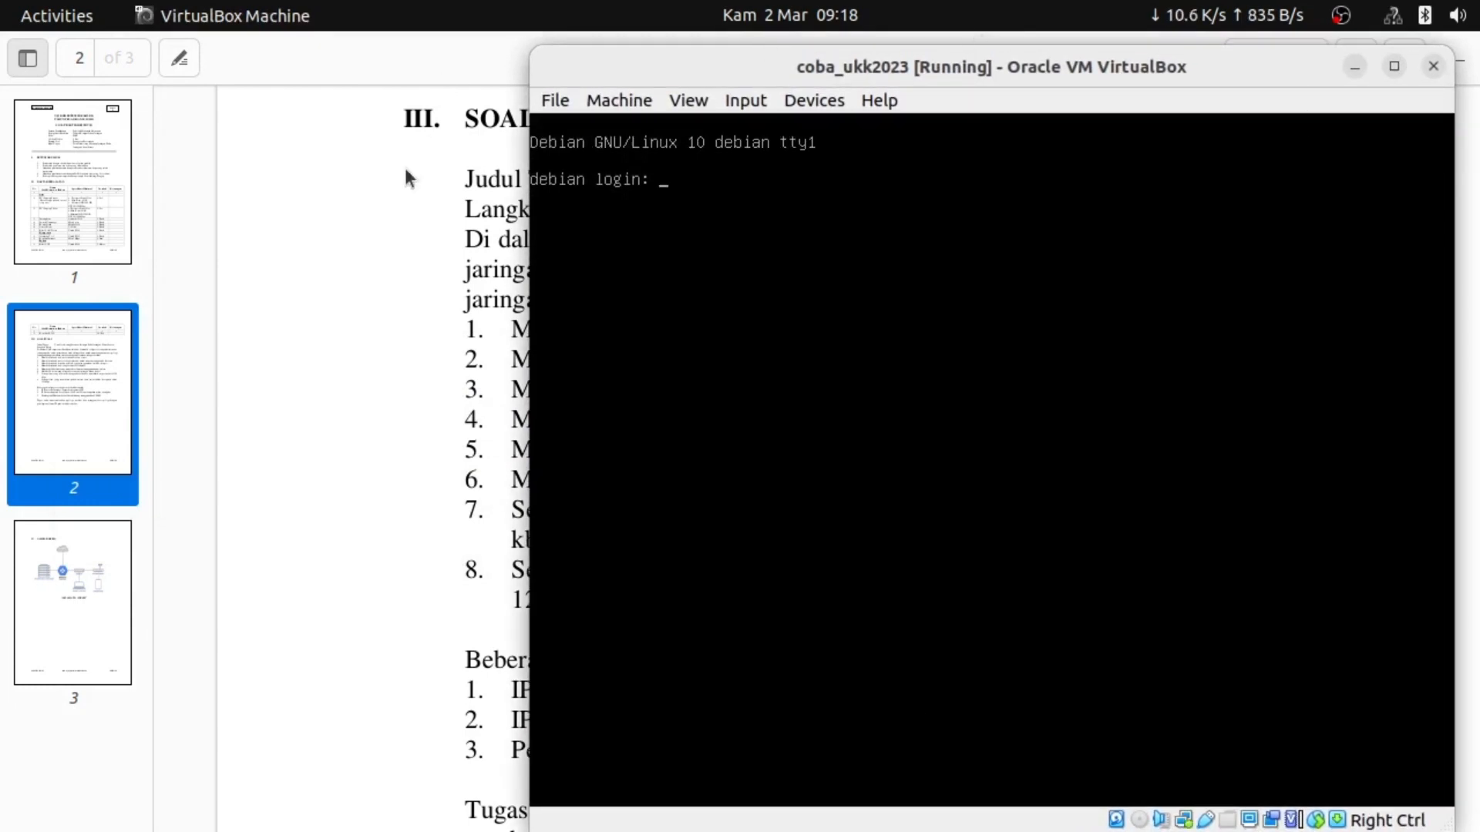
type("roo")
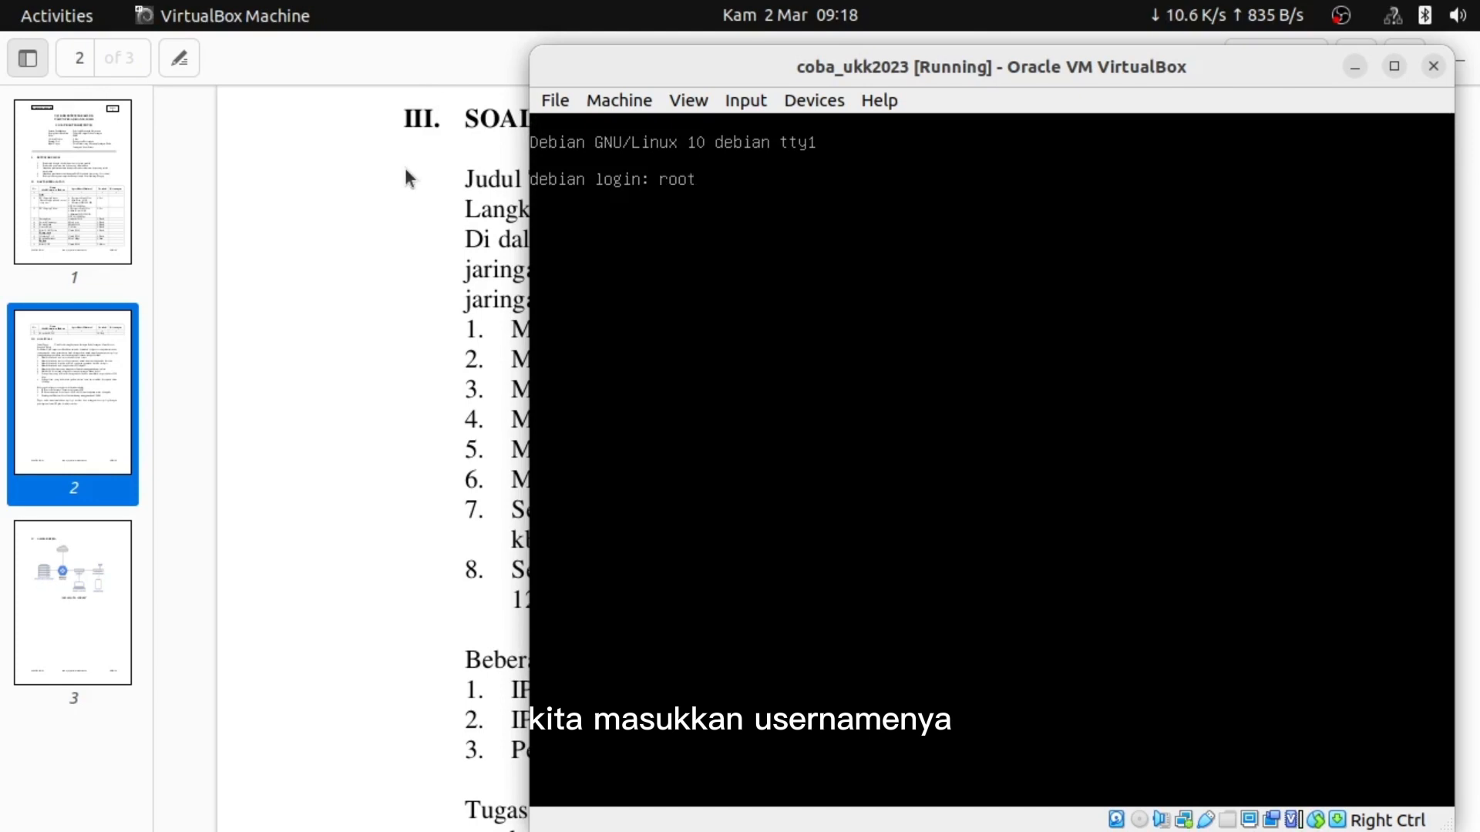
type("t")
key("Return")
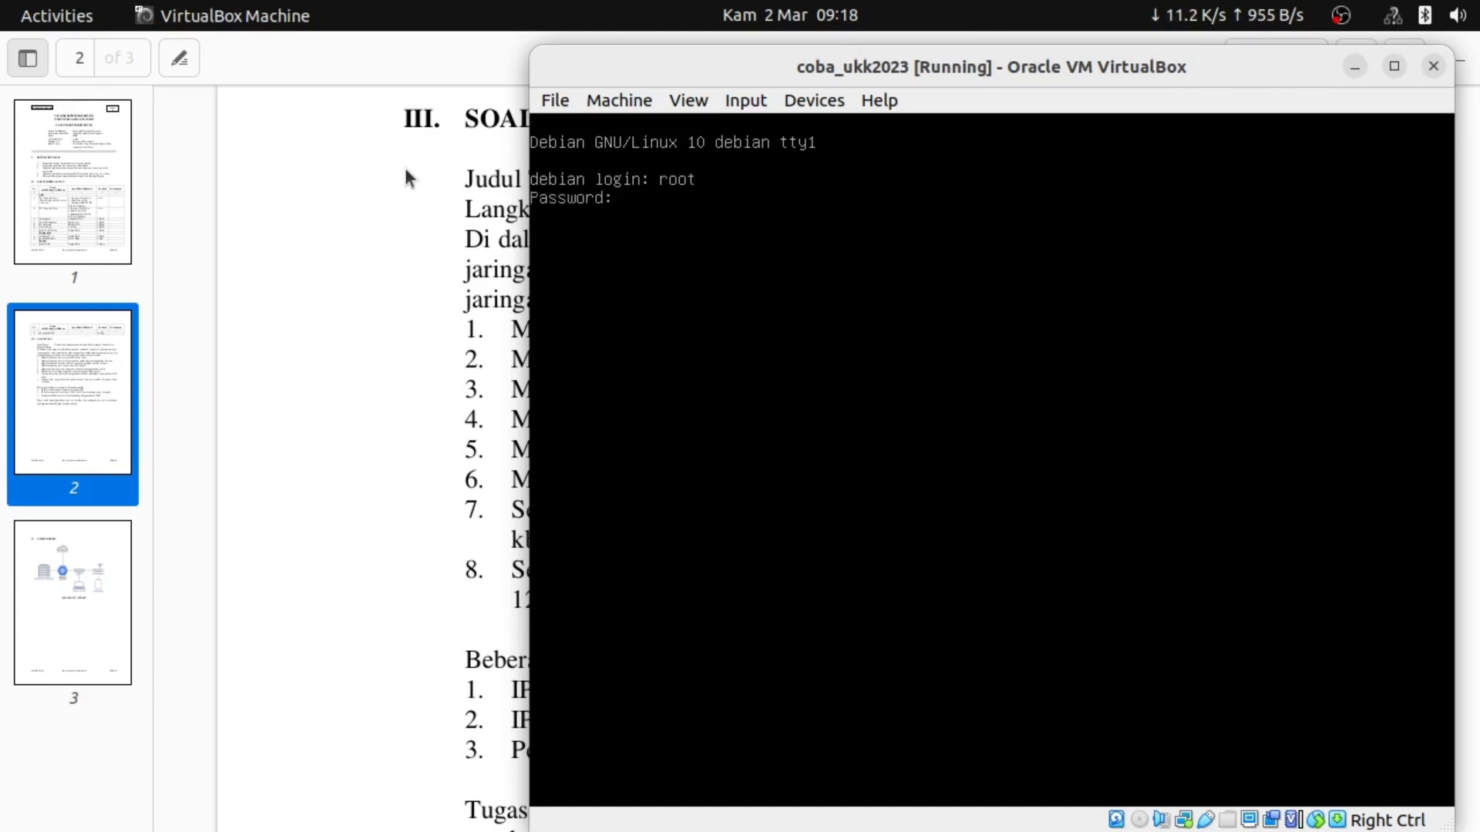
key("Return")
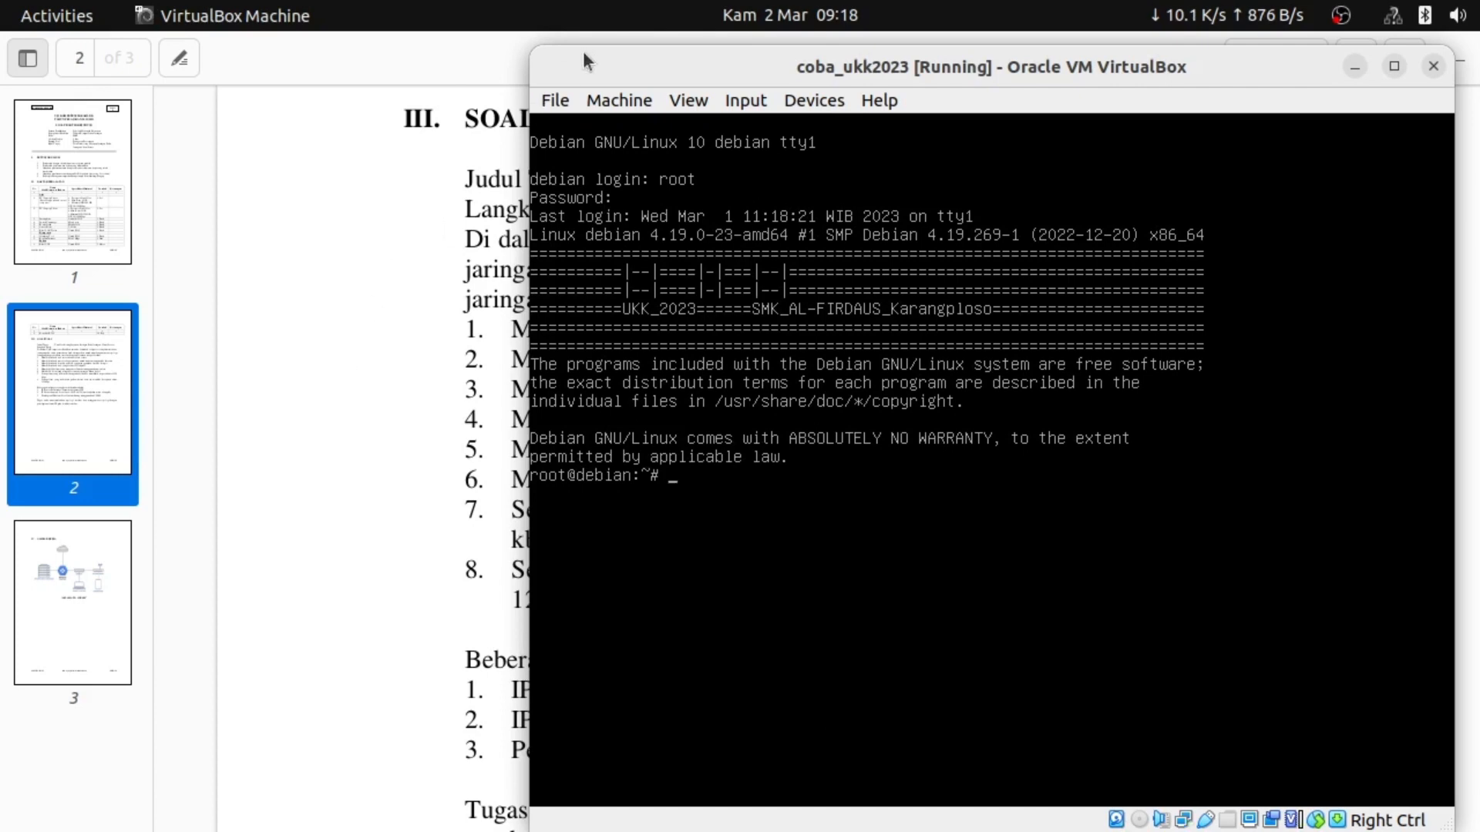
left_click_drag(583, 50, 510, 100)
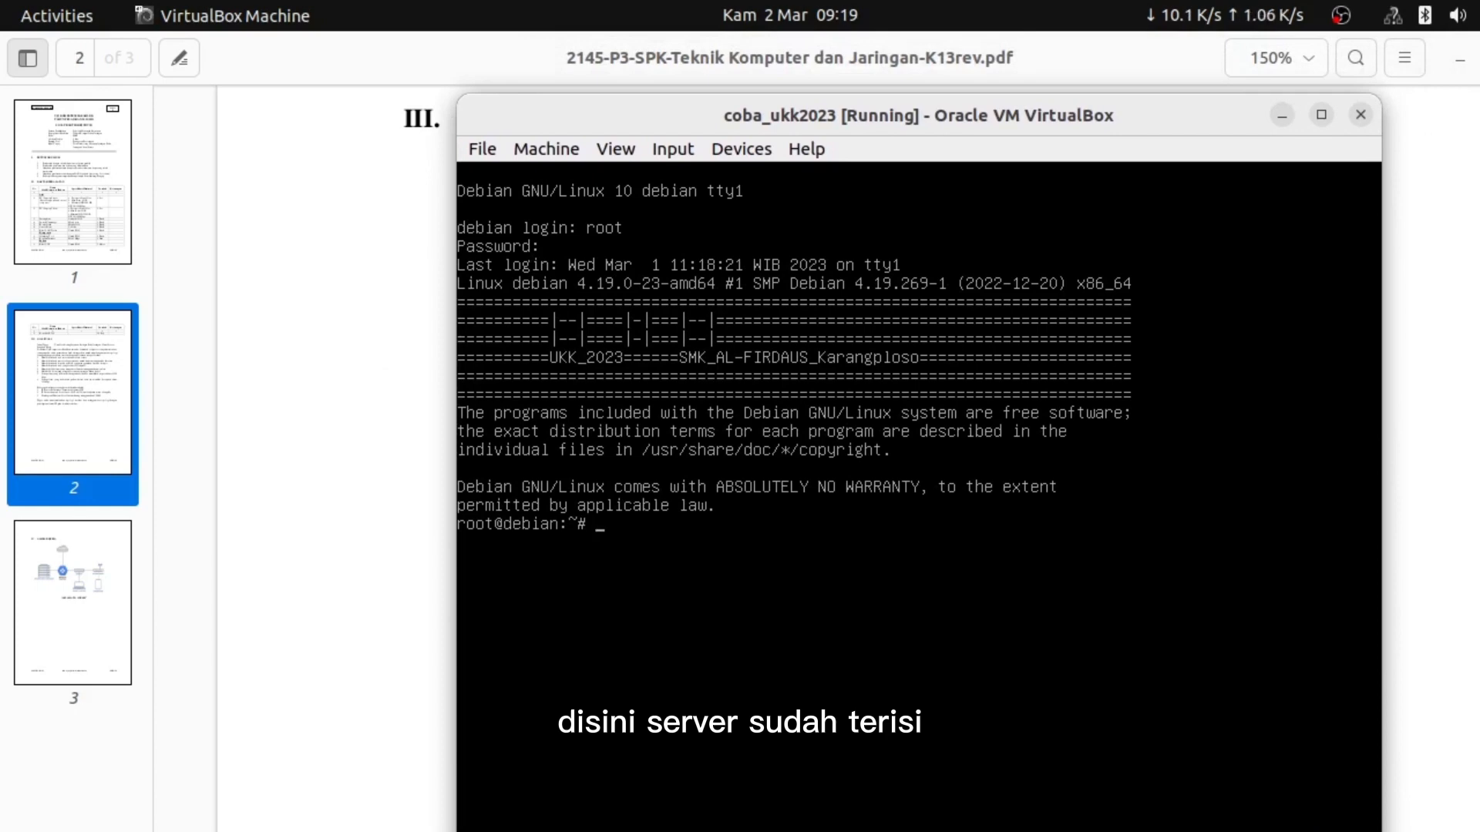
left_click(356, 306)
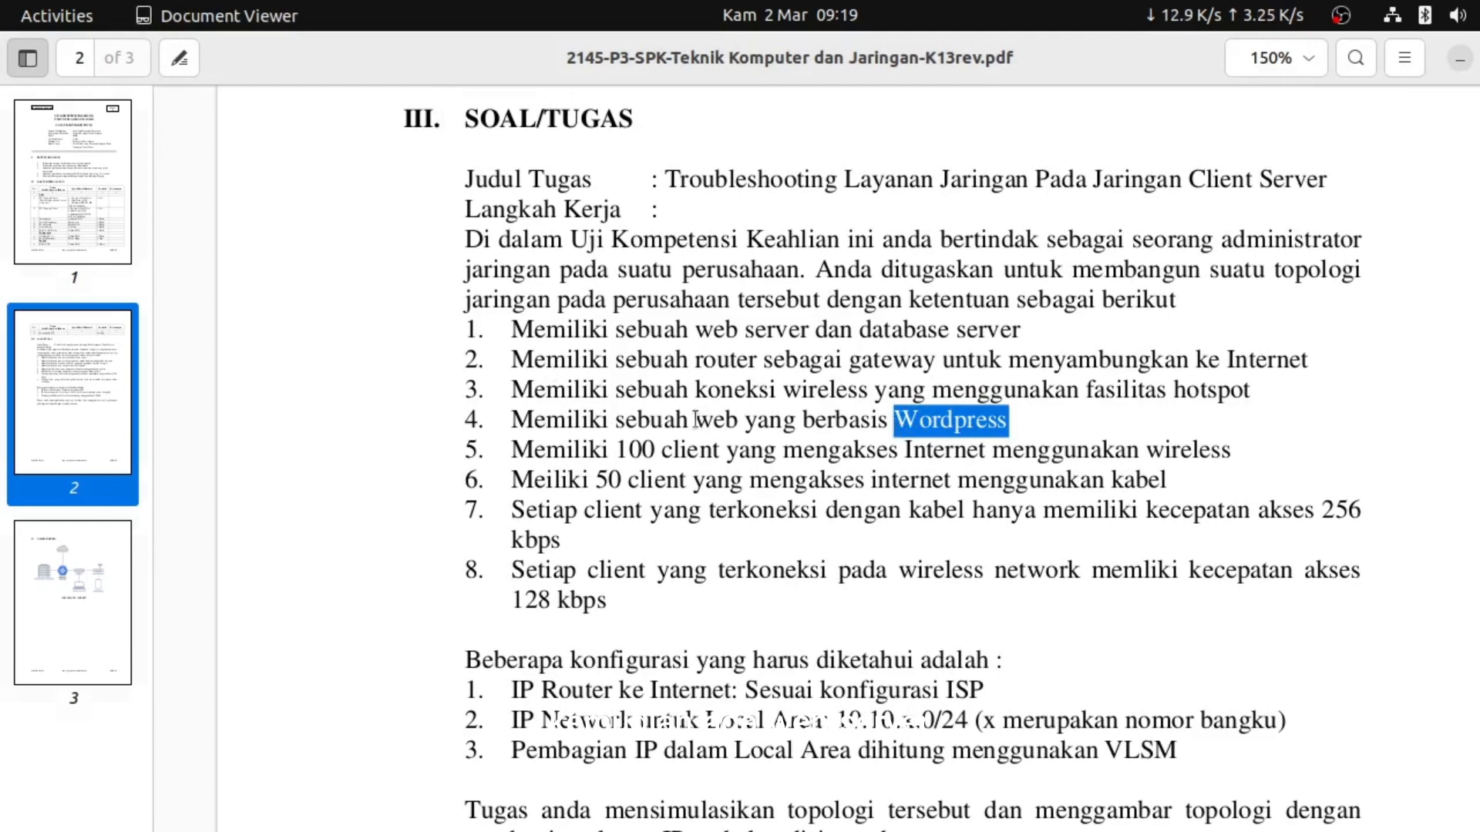
Highlight the web server, database server and WordPress requirements in the task PDF
left_click_drag(695, 330, 1018, 324)
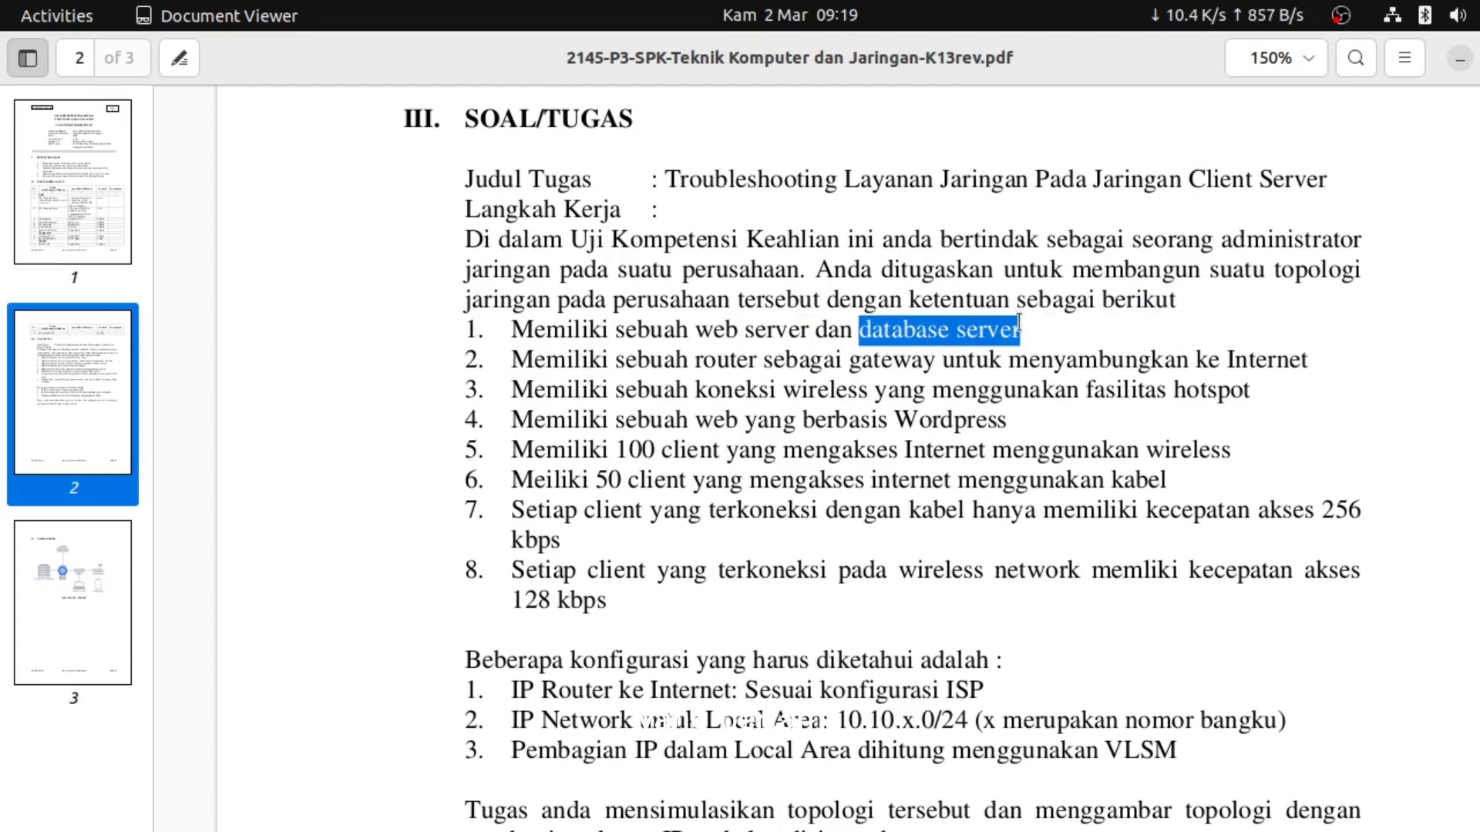
left_click_drag(698, 330, 809, 327)
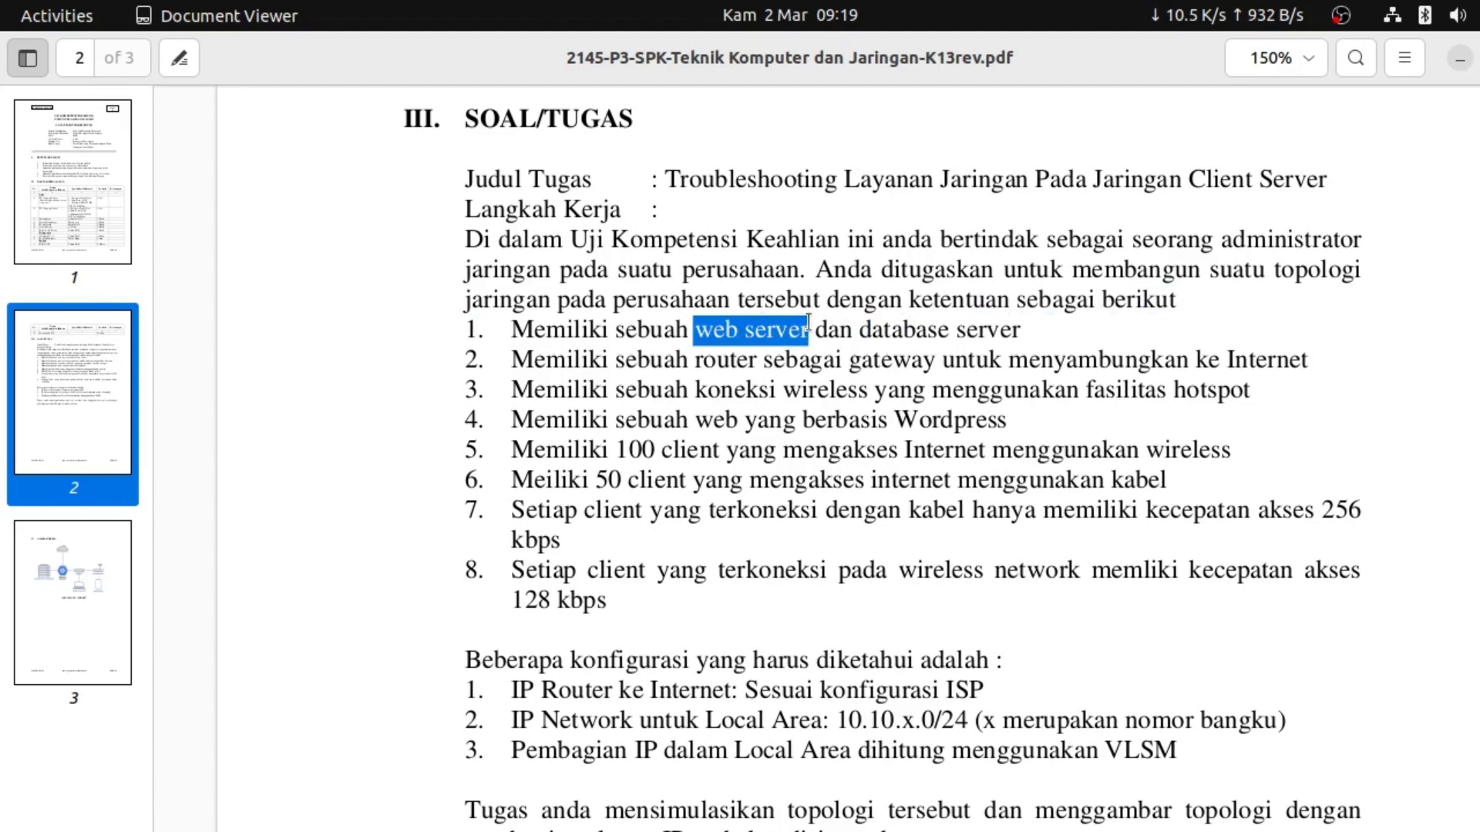
left_click_drag(863, 328, 1025, 331)
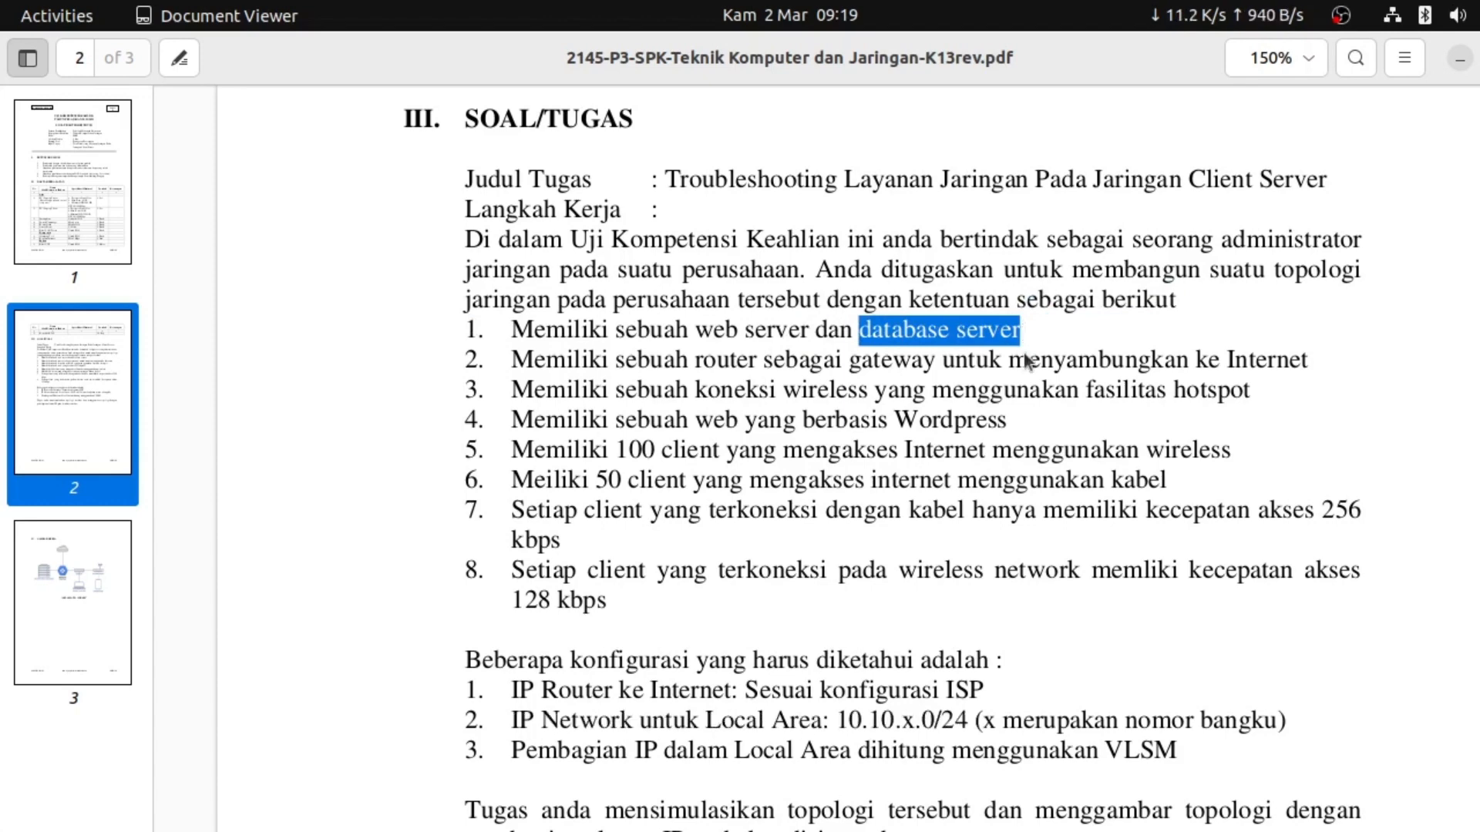
left_click(1012, 416)
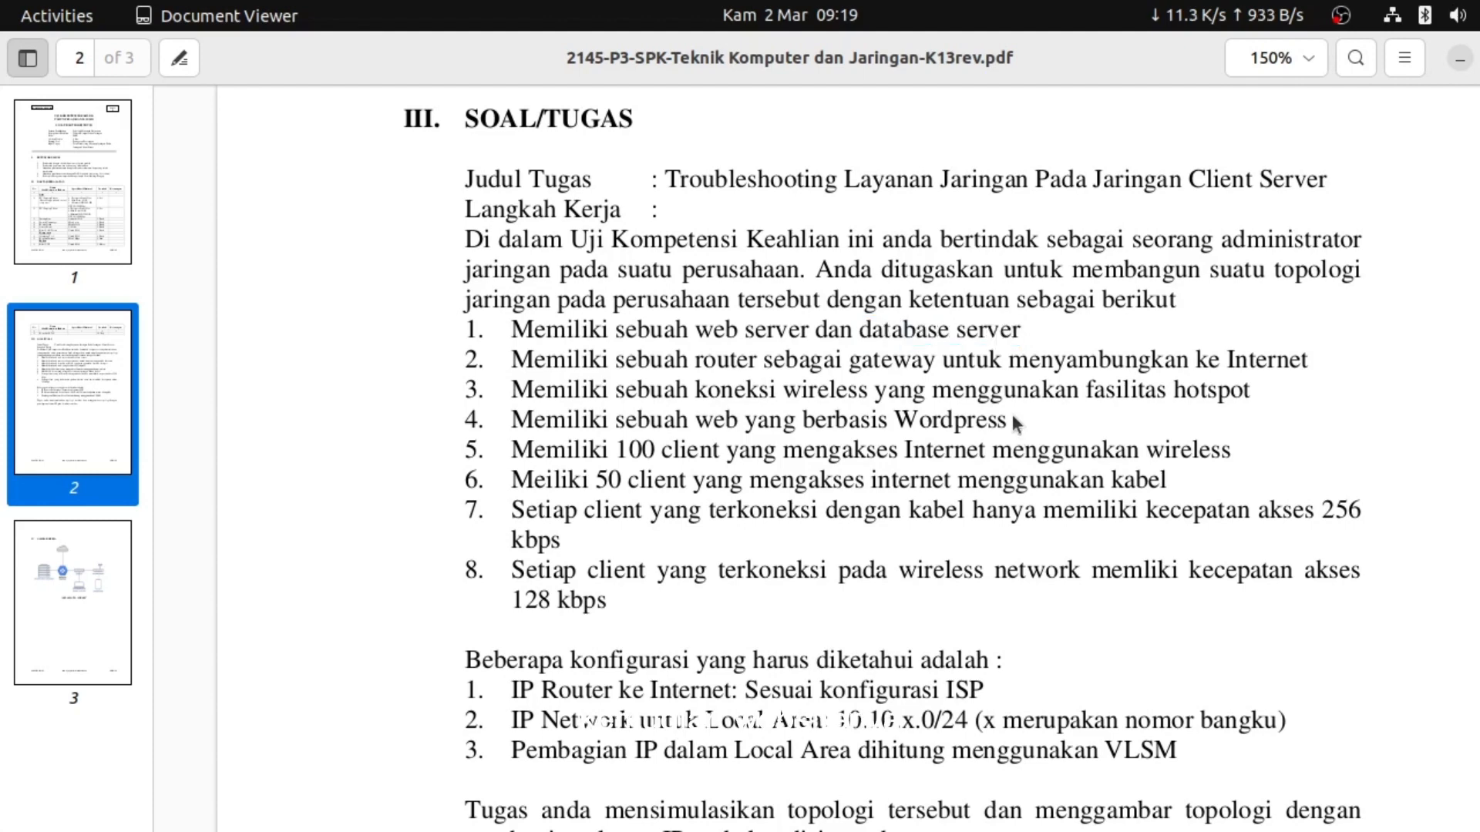
left_click(892, 424)
Review the network topology diagram, then return to the Debian server console
key("alt+Tab")
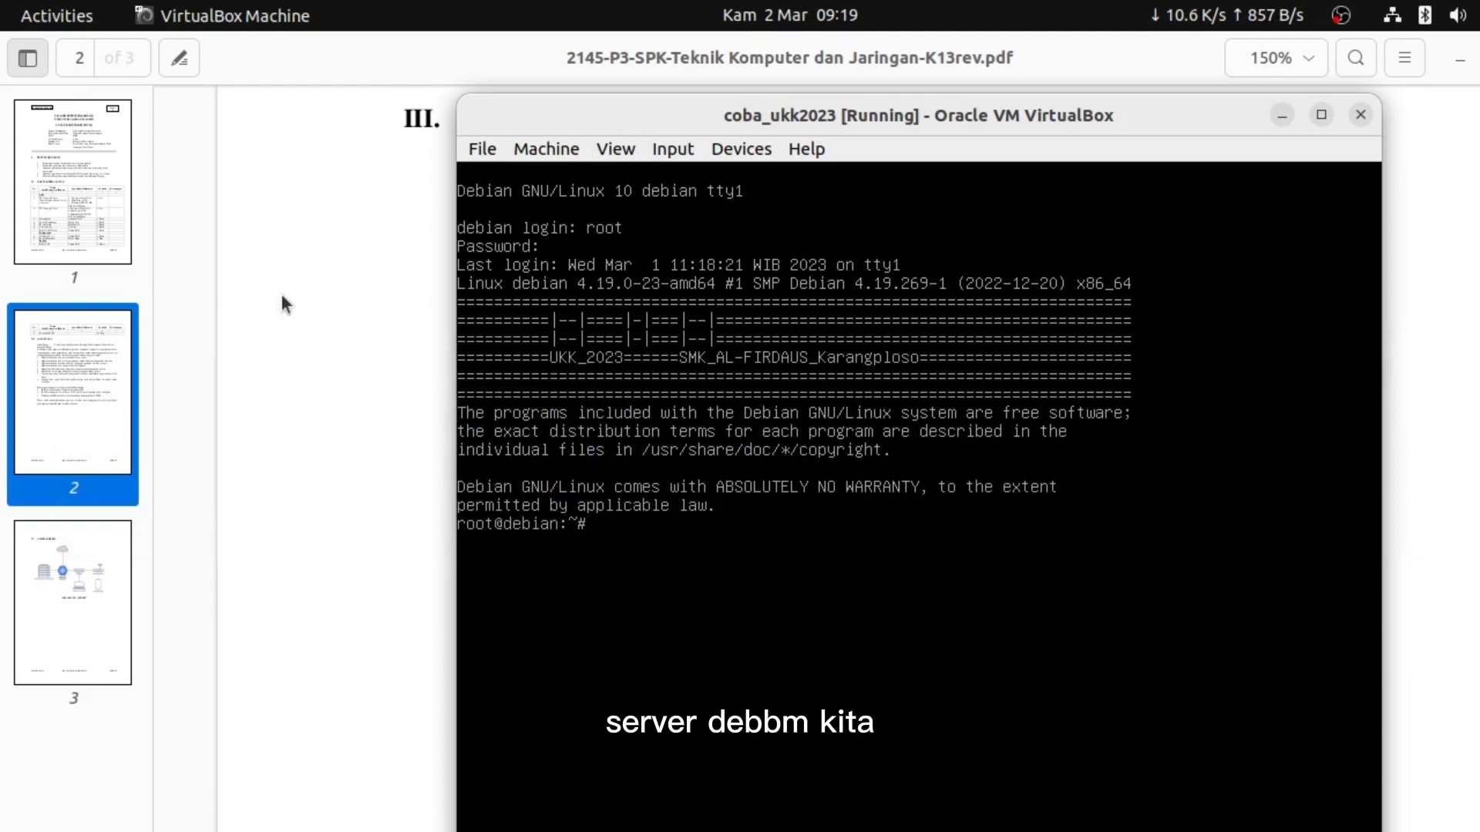
key("alt+Tab")
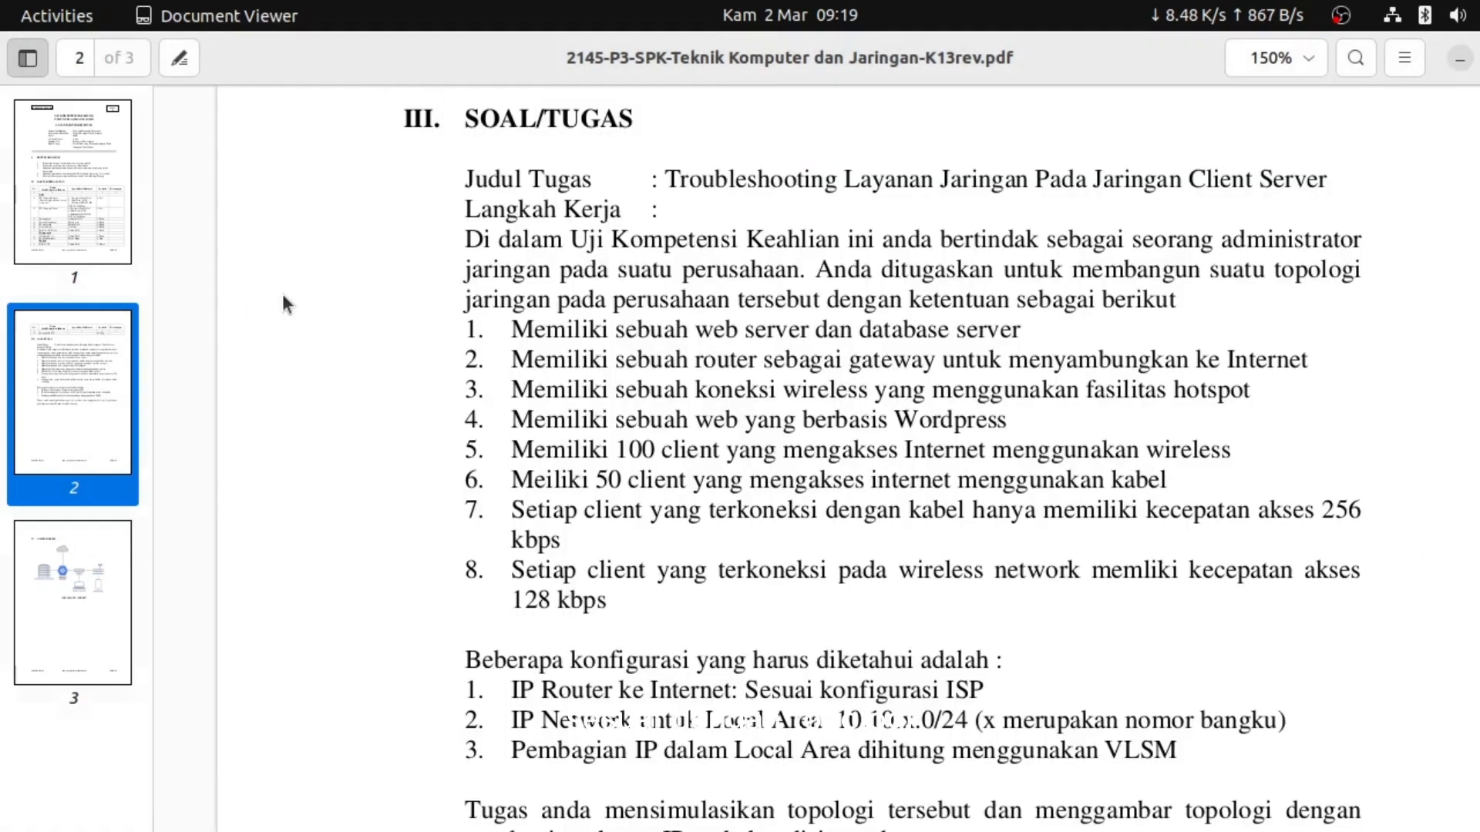
key("alt+Tab")
key("alt+Tab")
key("alt+Tab")
key("alt+Tab")
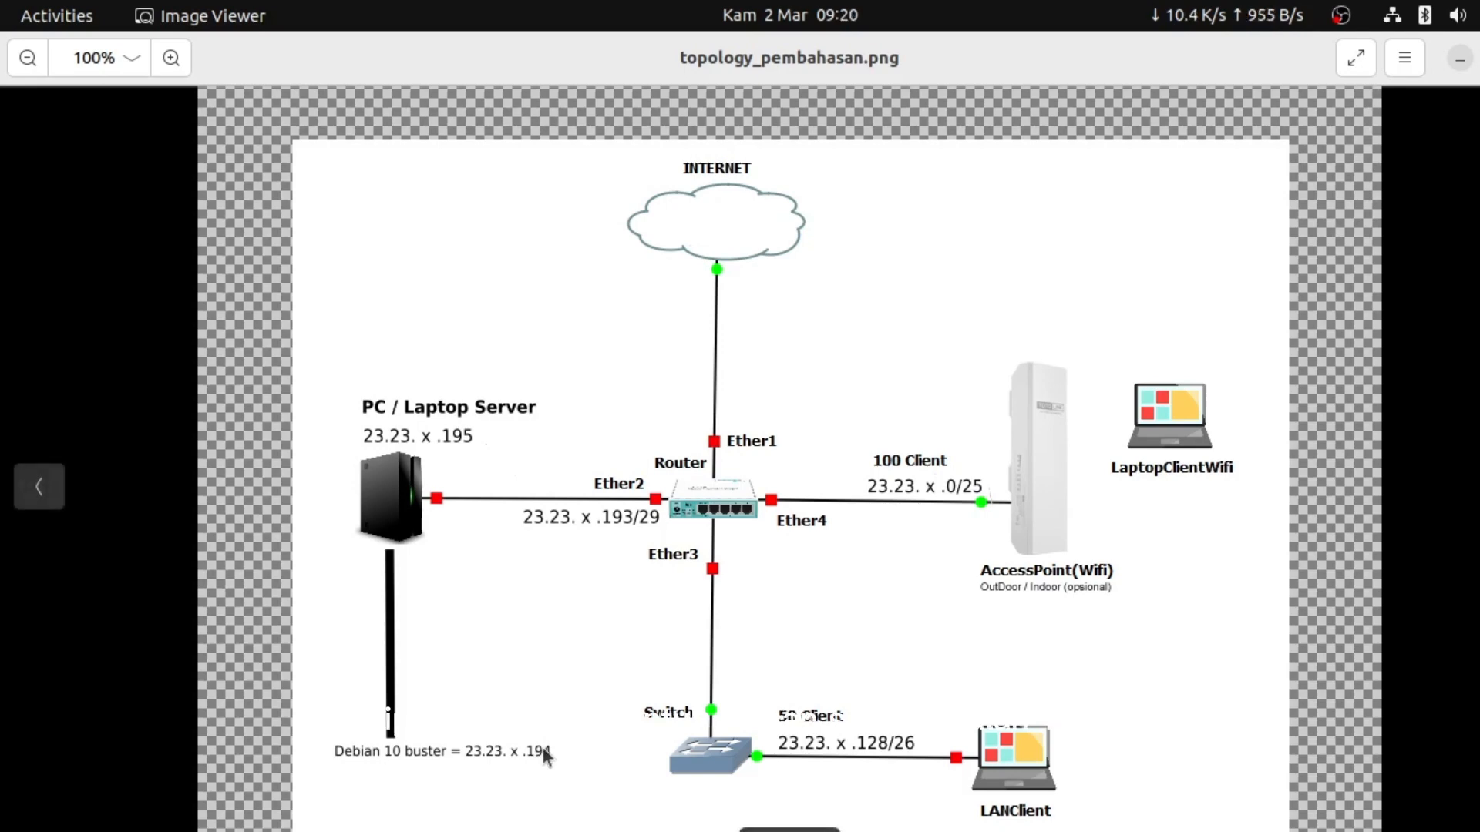
key("alt+Tab")
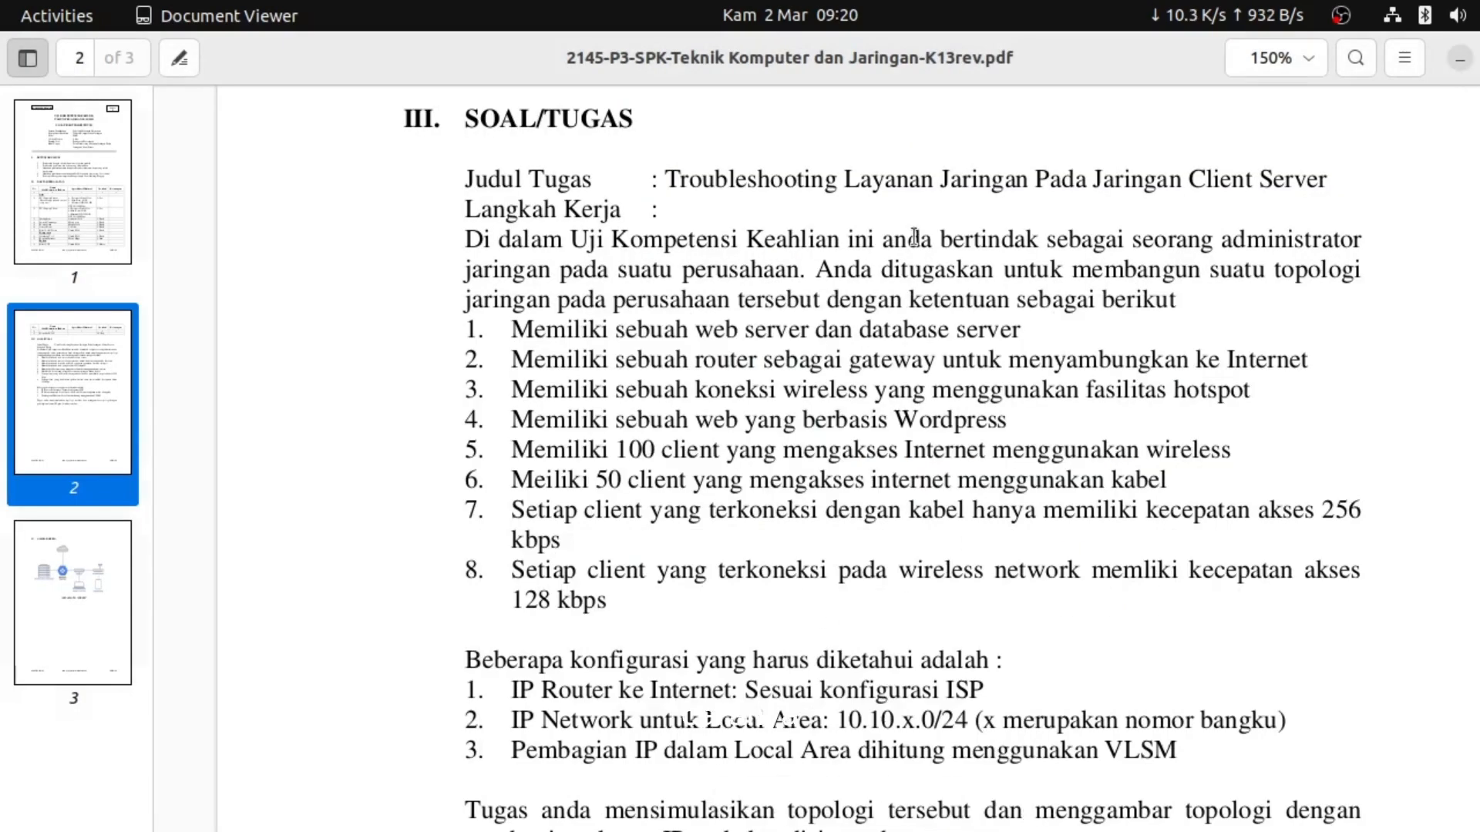
key("alt+Tab")
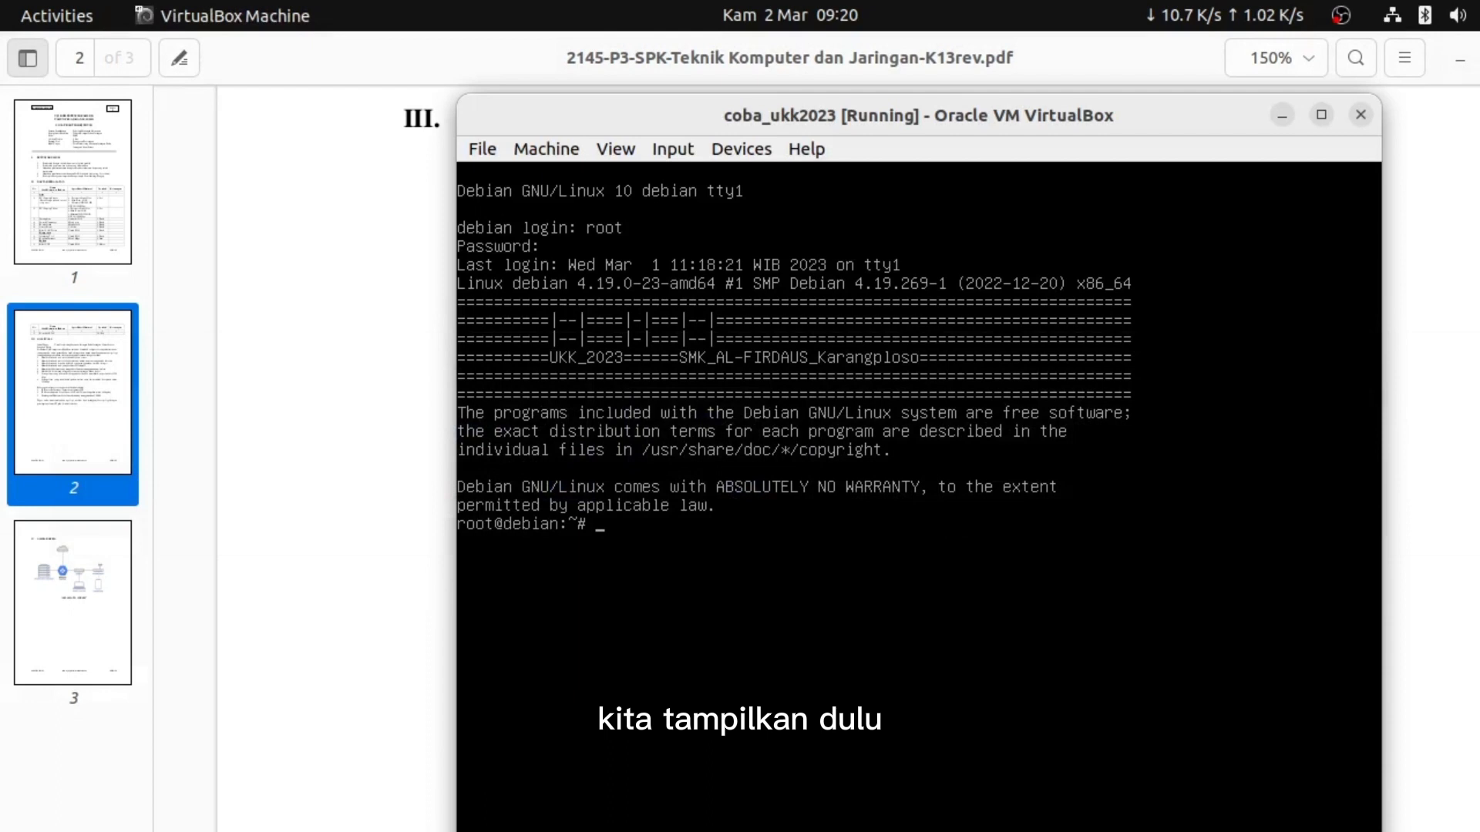
Check the server's addresses with ip a, then edit /etc/network/interfaces in nano
type("ip a")
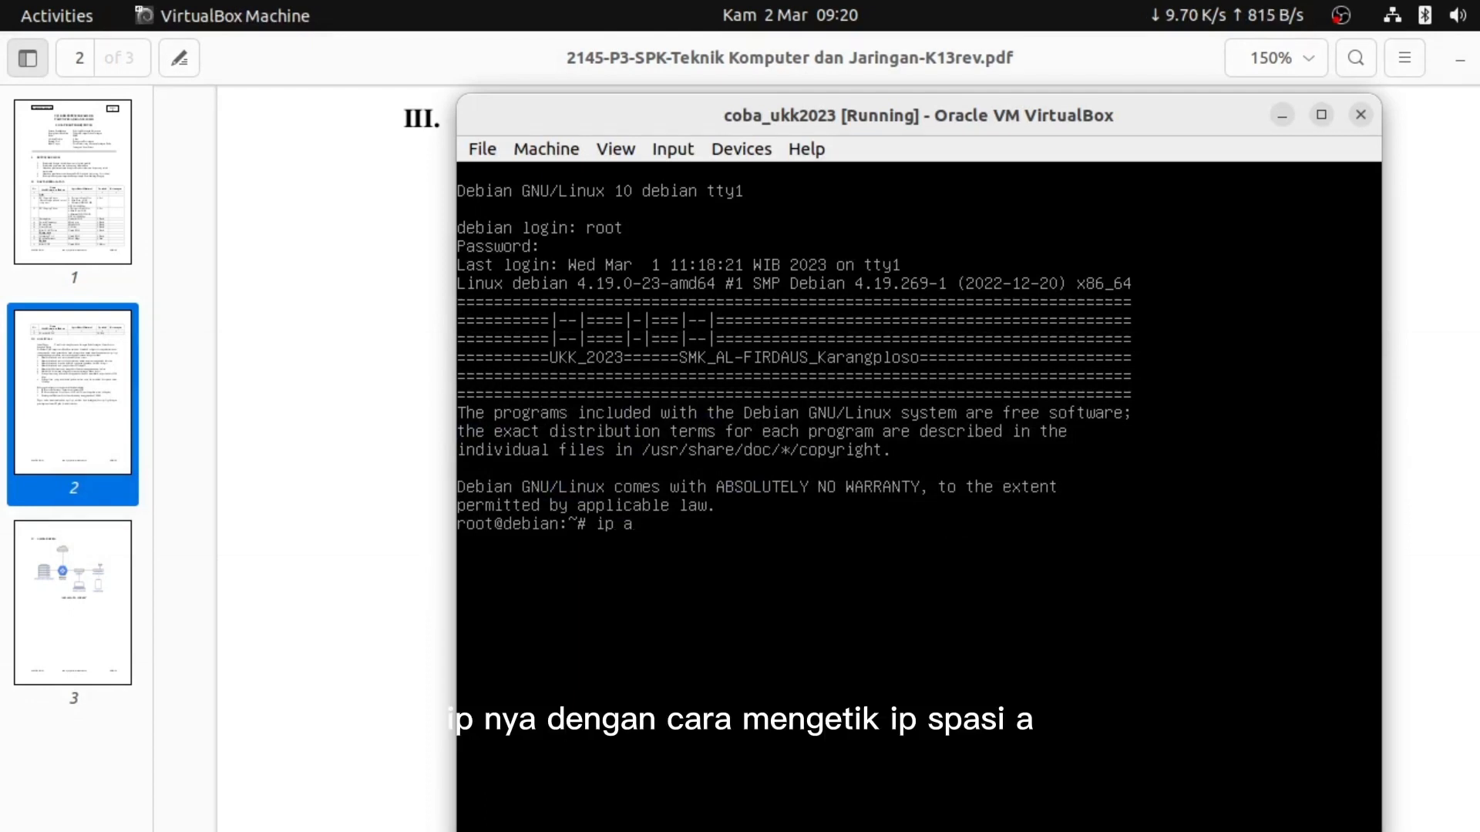
key("Return")
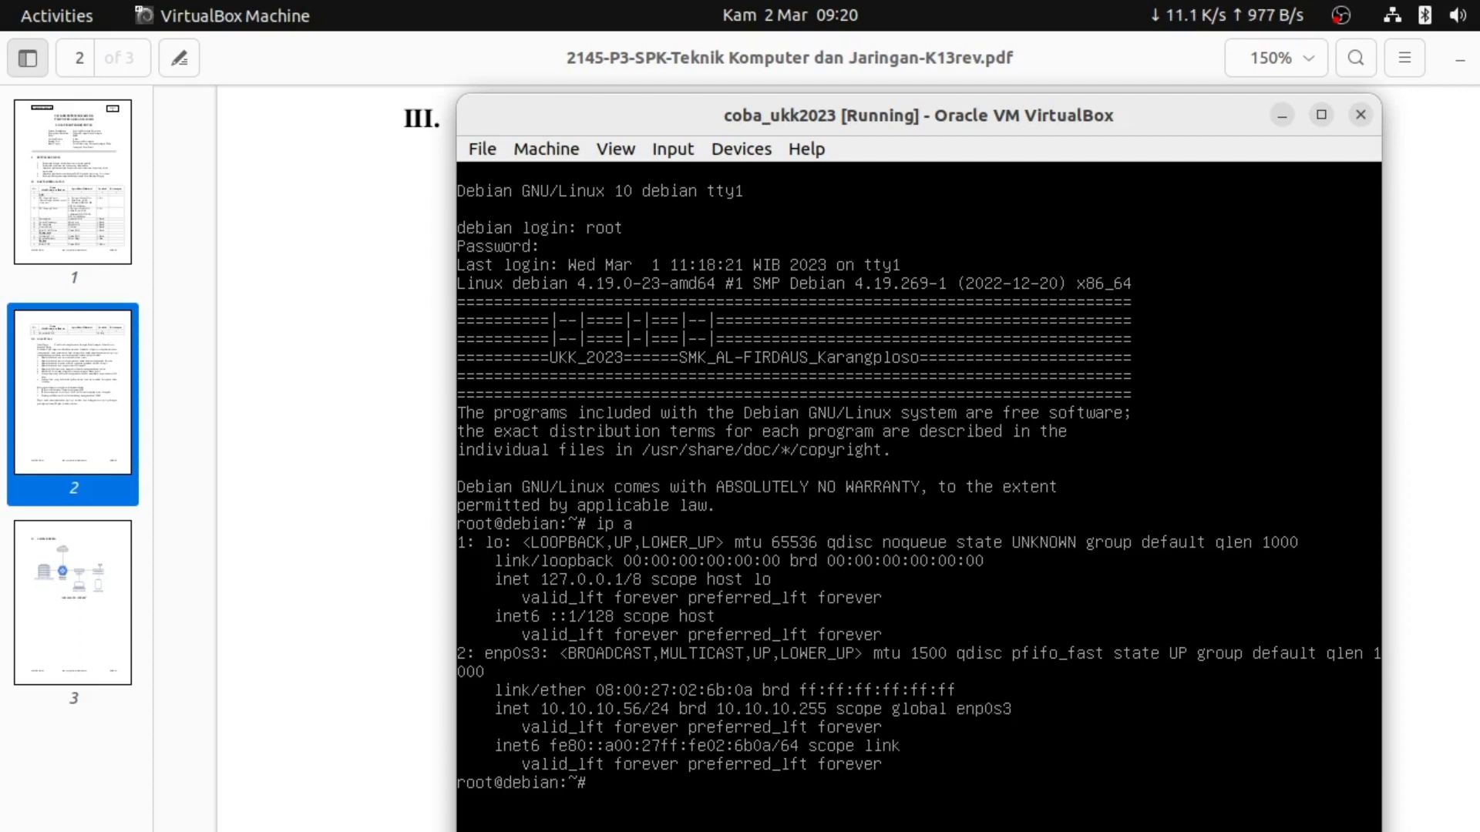
type("n")
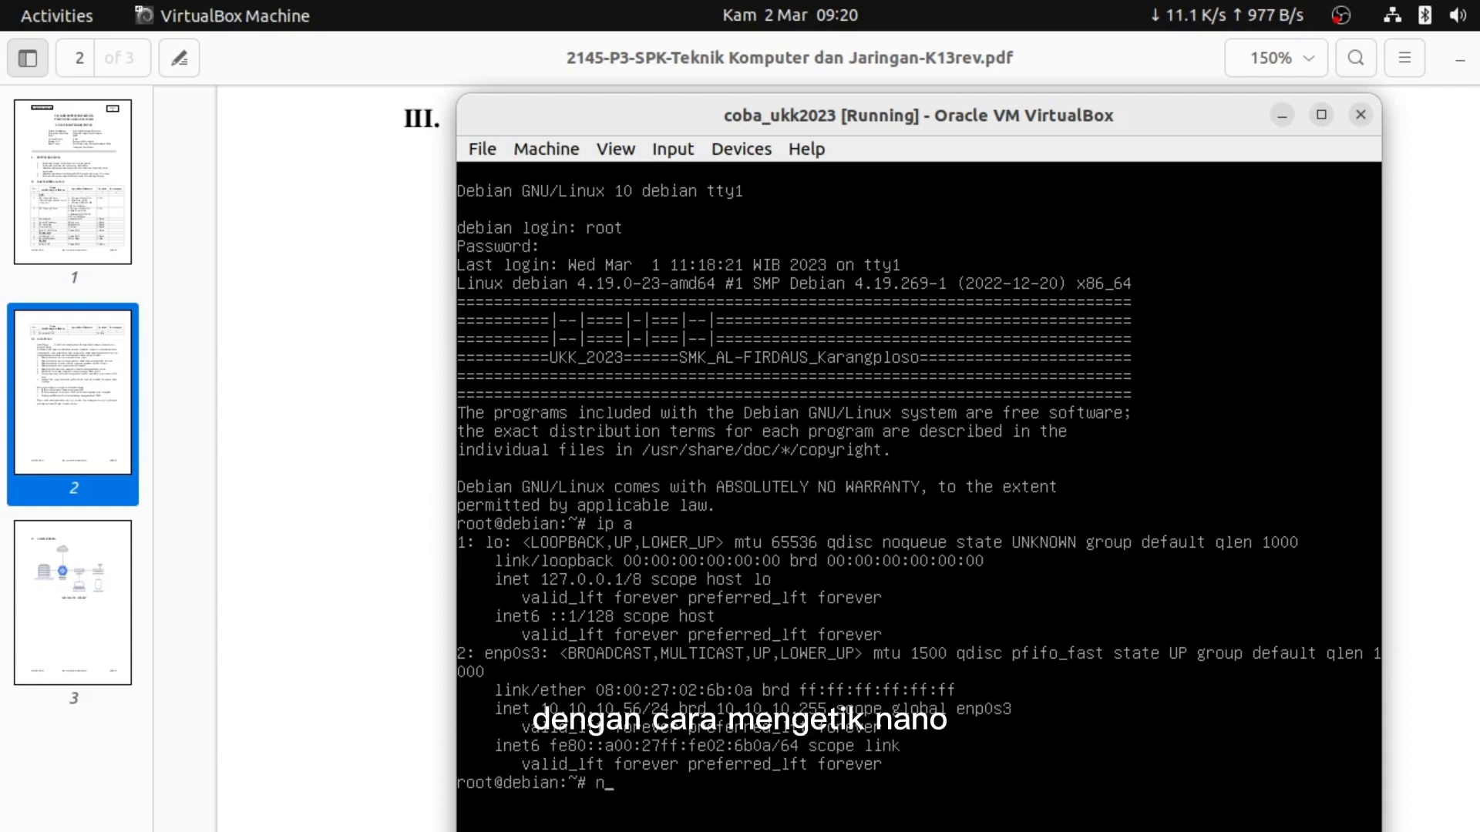
type("ano /etc")
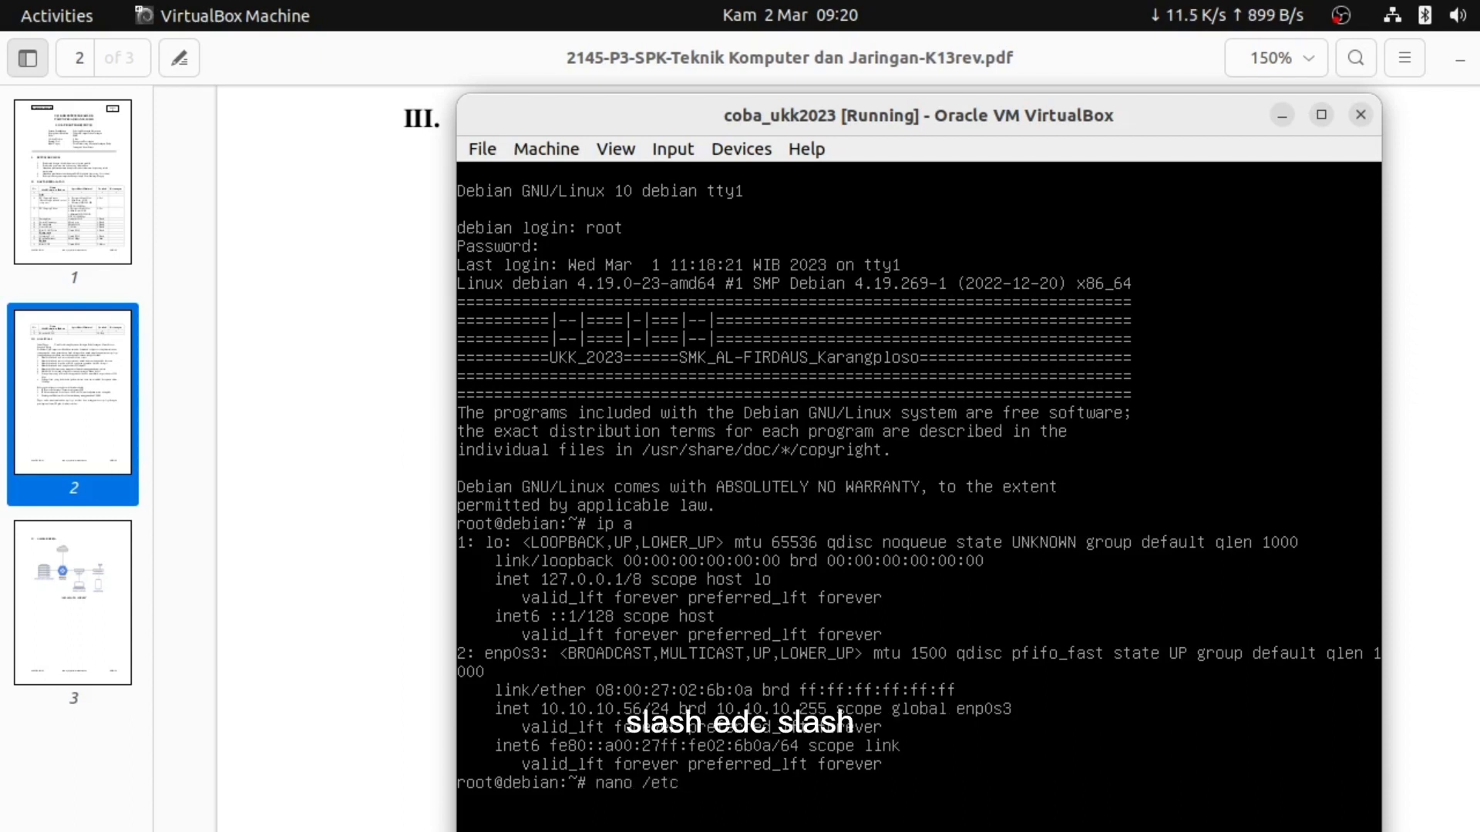
type("/")
type("netw")
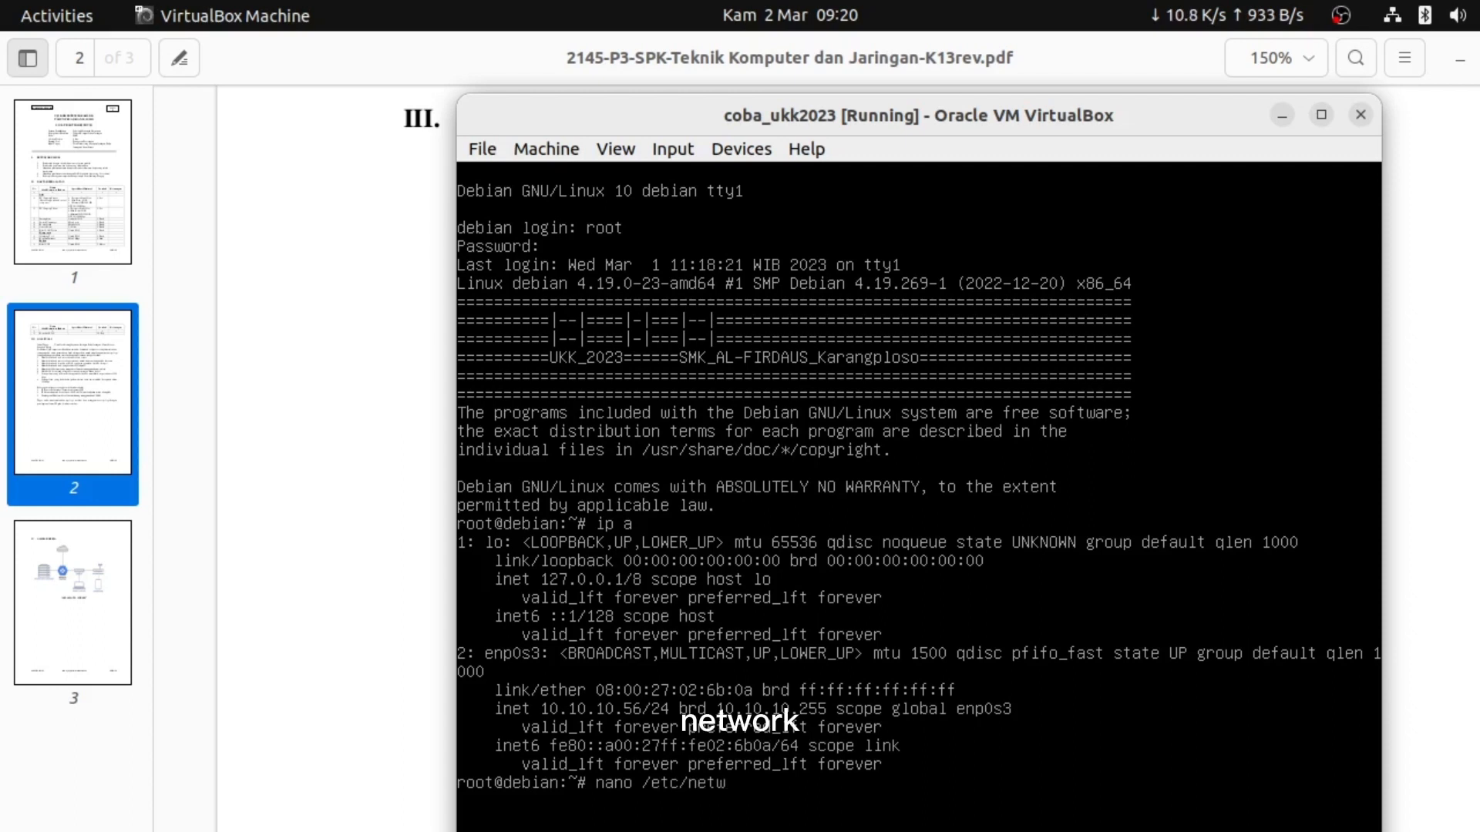
type("ork/")
type("int")
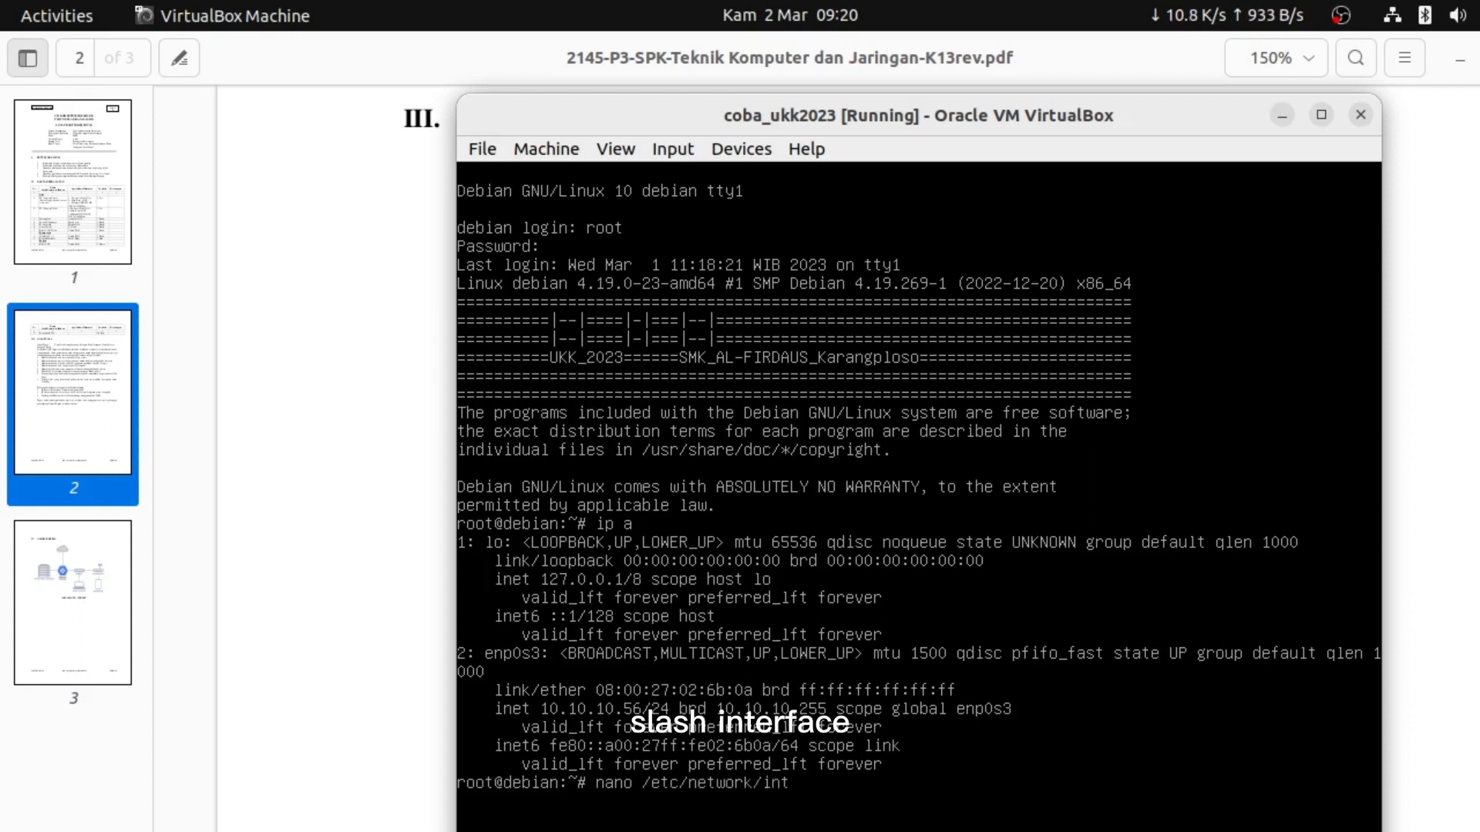
type("erfaces")
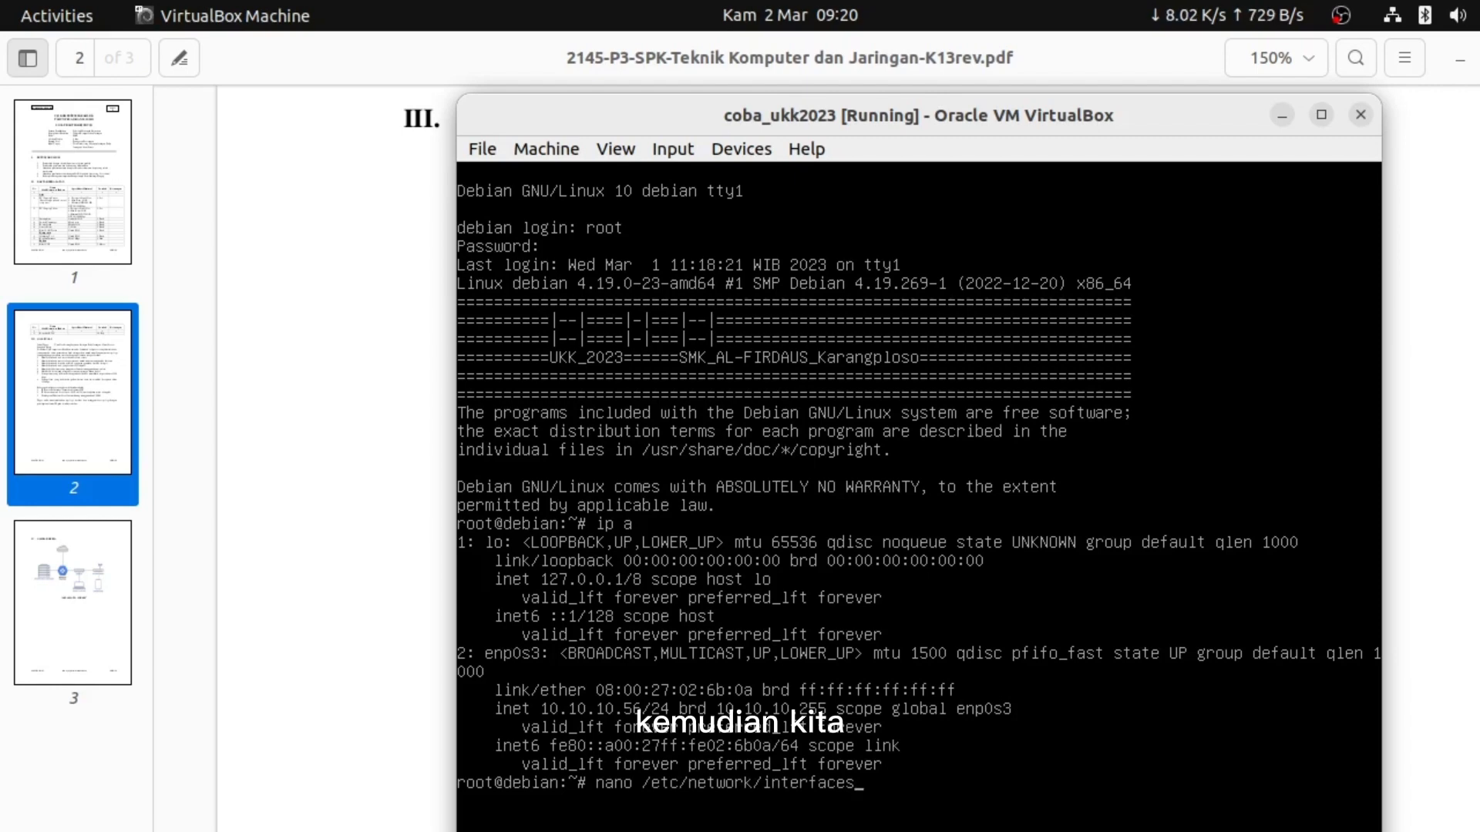
key("Return")
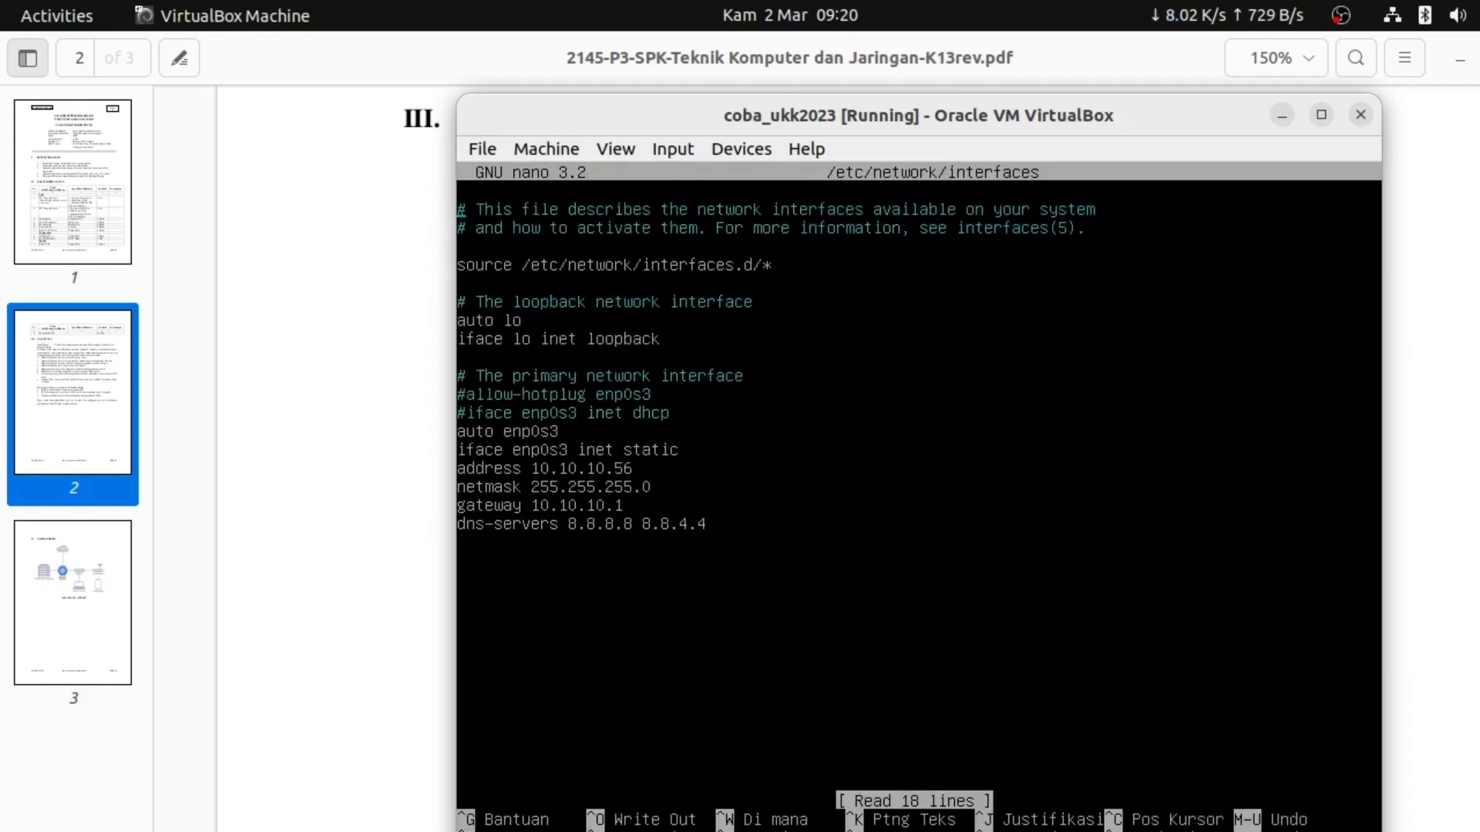
Replace the enp0s3 static address 10.10.10.56 with 23.23.23.194
key("Down")
key("Down")
key("Down")
key("Down")
key("Down")
key("Down")
key("Down")
key("Down")
key("Down")
key("Down")
key("Down")
key("Down")
key("Down")
key("Down")
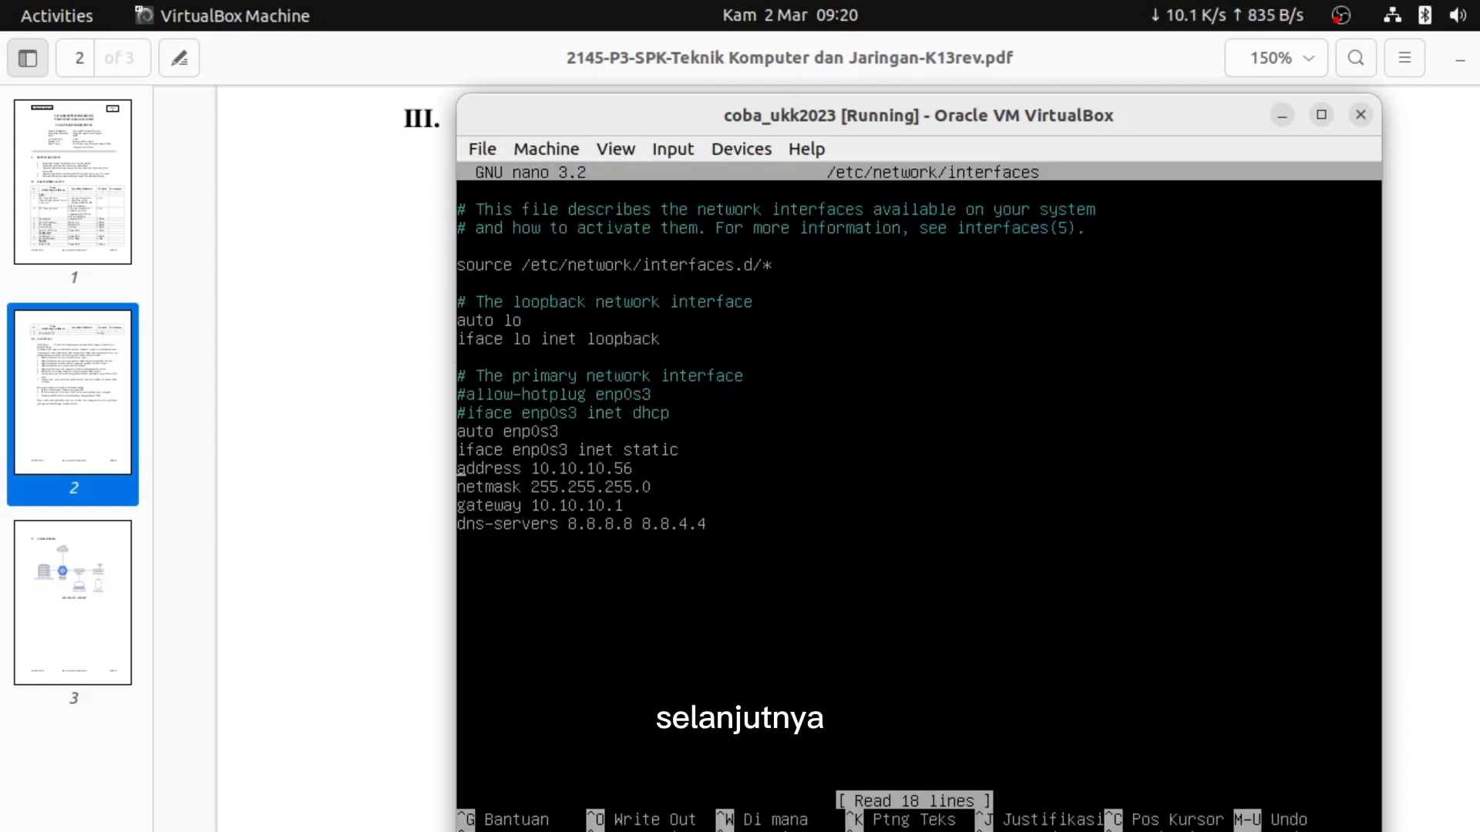
key("Down")
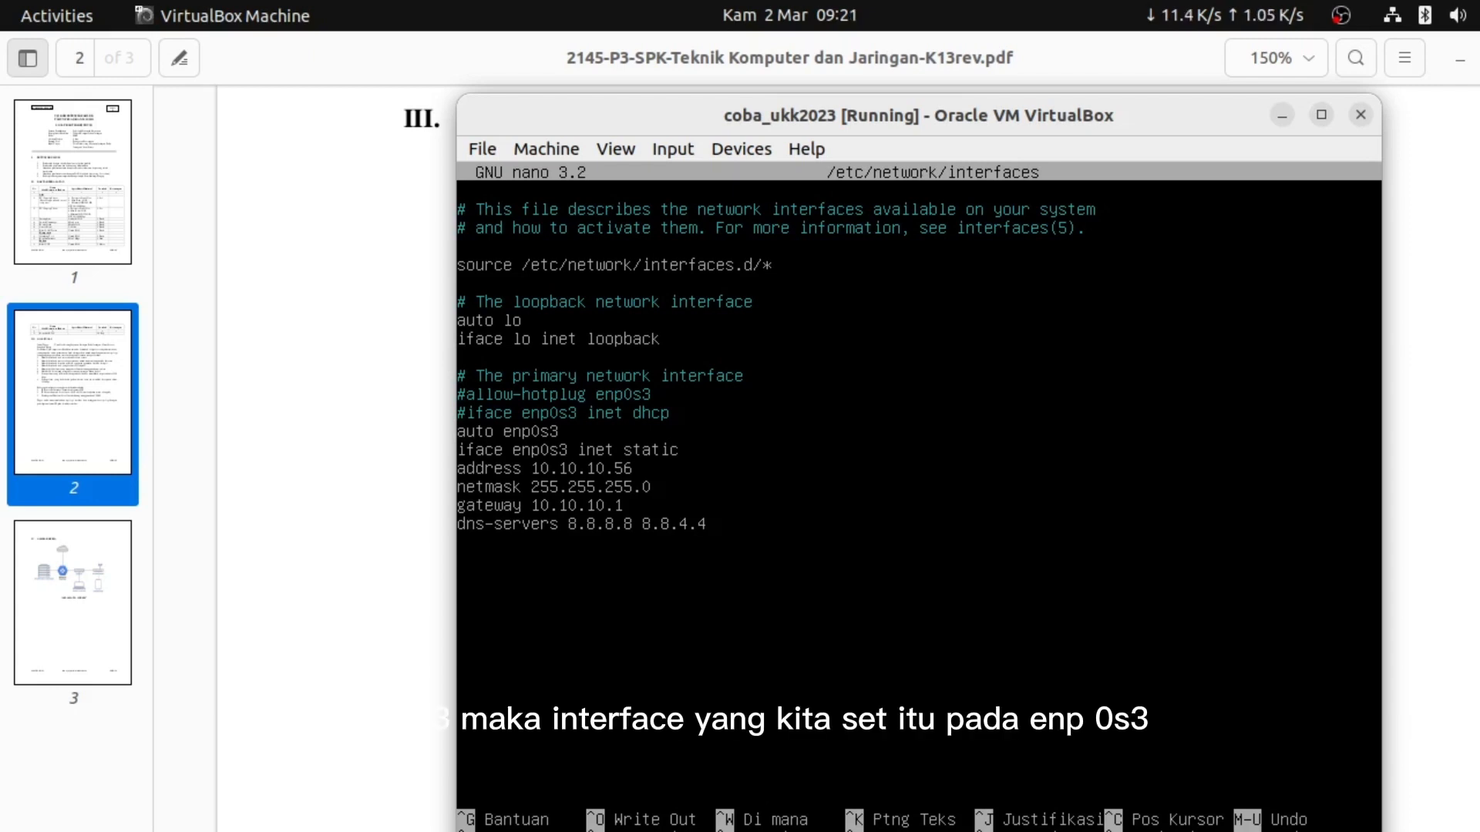
left_click(480, 451)
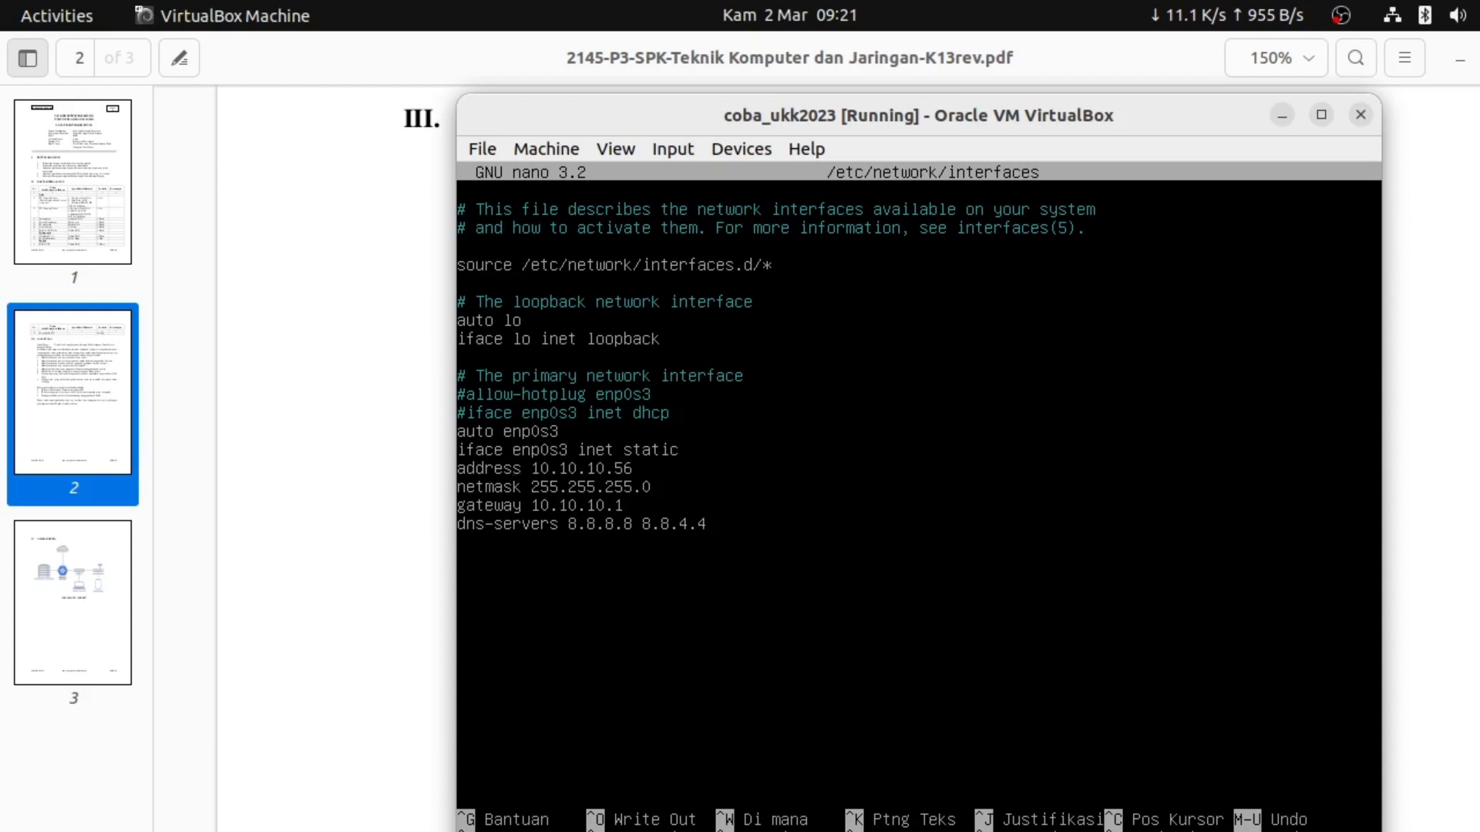
left_click(609, 451)
left_click(562, 469)
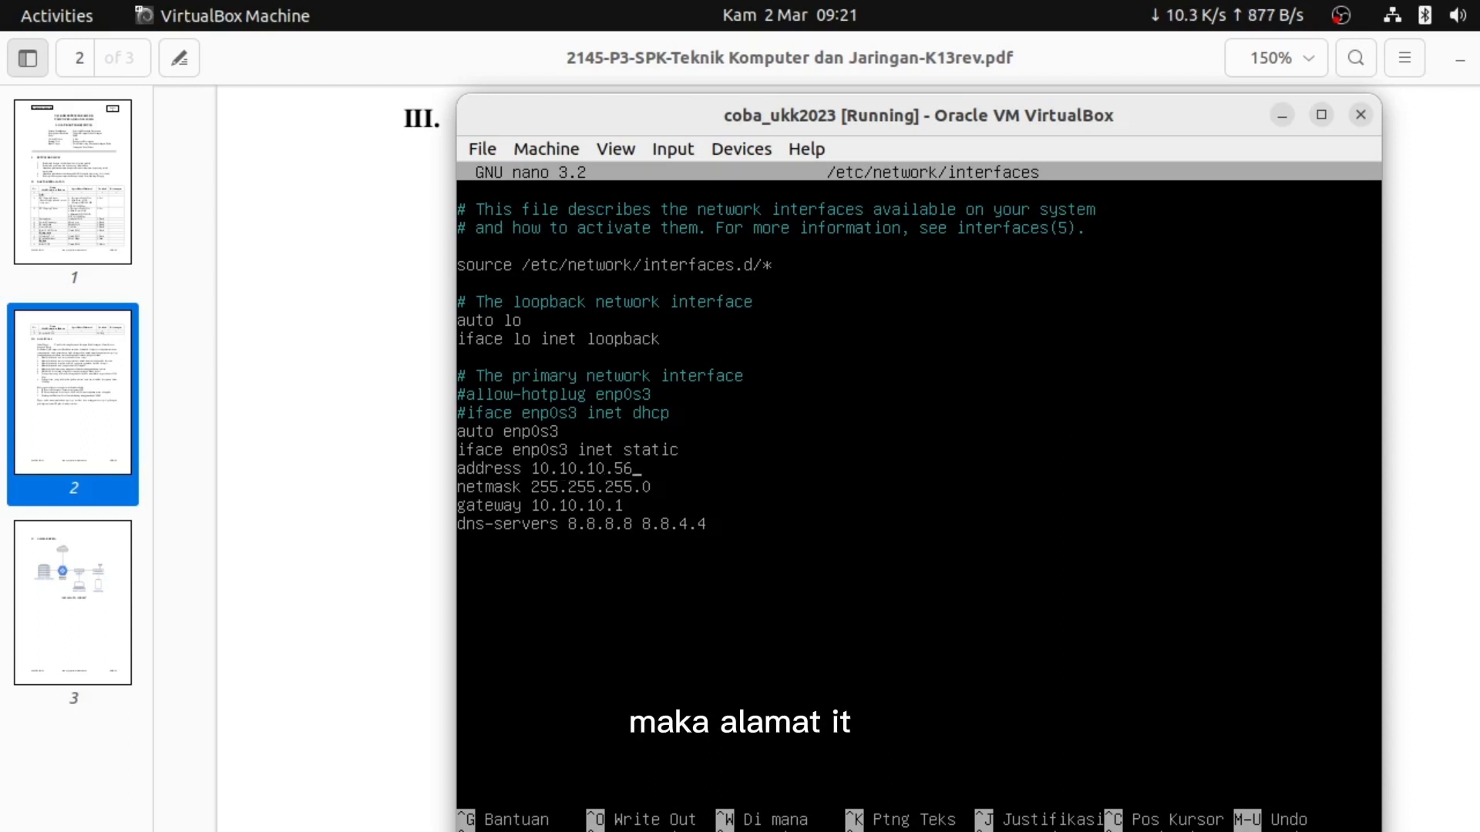
key("BackSpace")
key("BackSpace")
key("BackSpace")
key("BackSpace")
key("BackSpace")
key("BackSpace")
key("BackSpace")
key("BackSpace")
key("BackSpace")
key("BackSpace")
key("BackSpace")
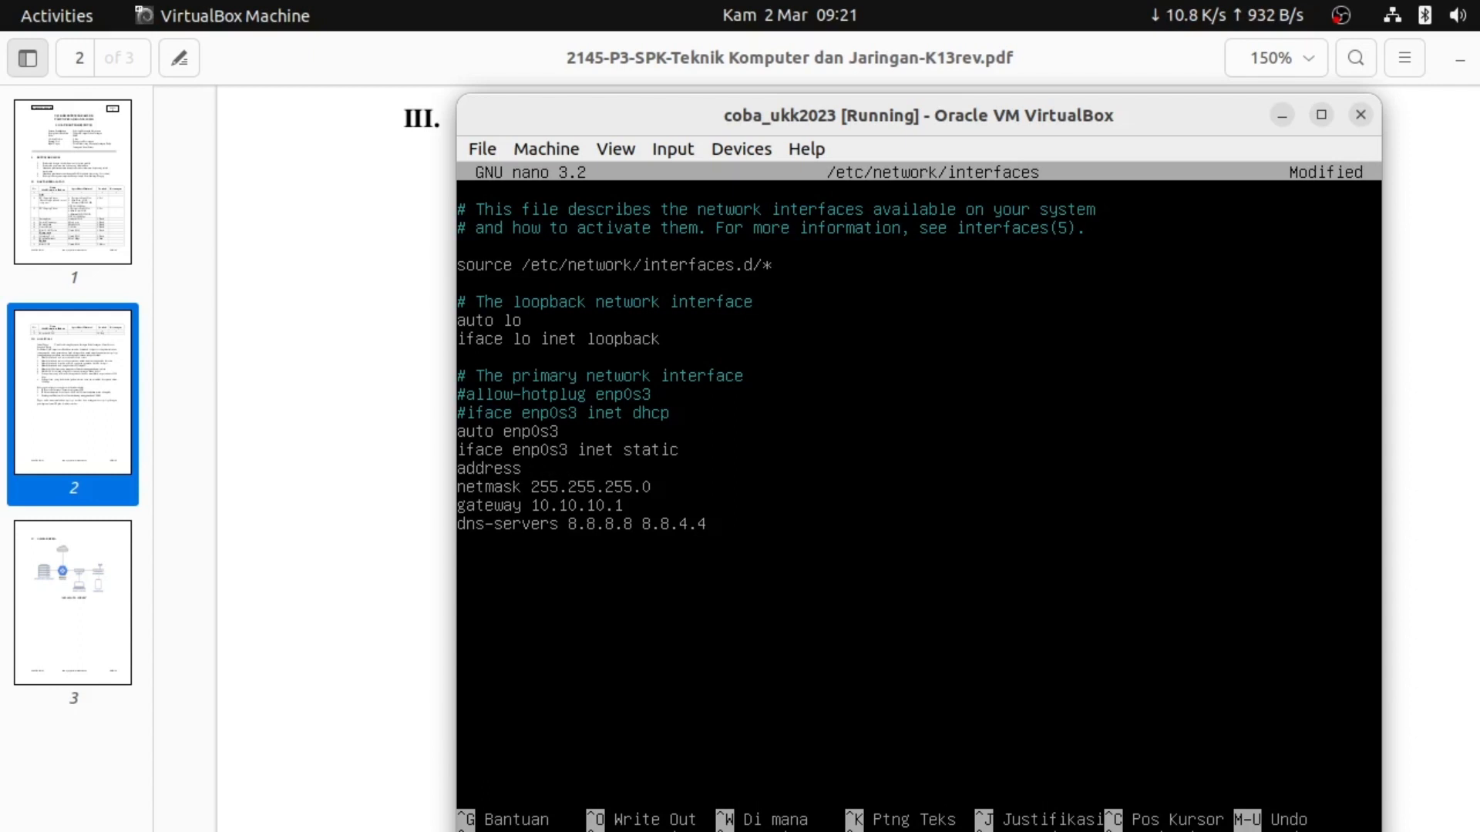
type("23.23.")
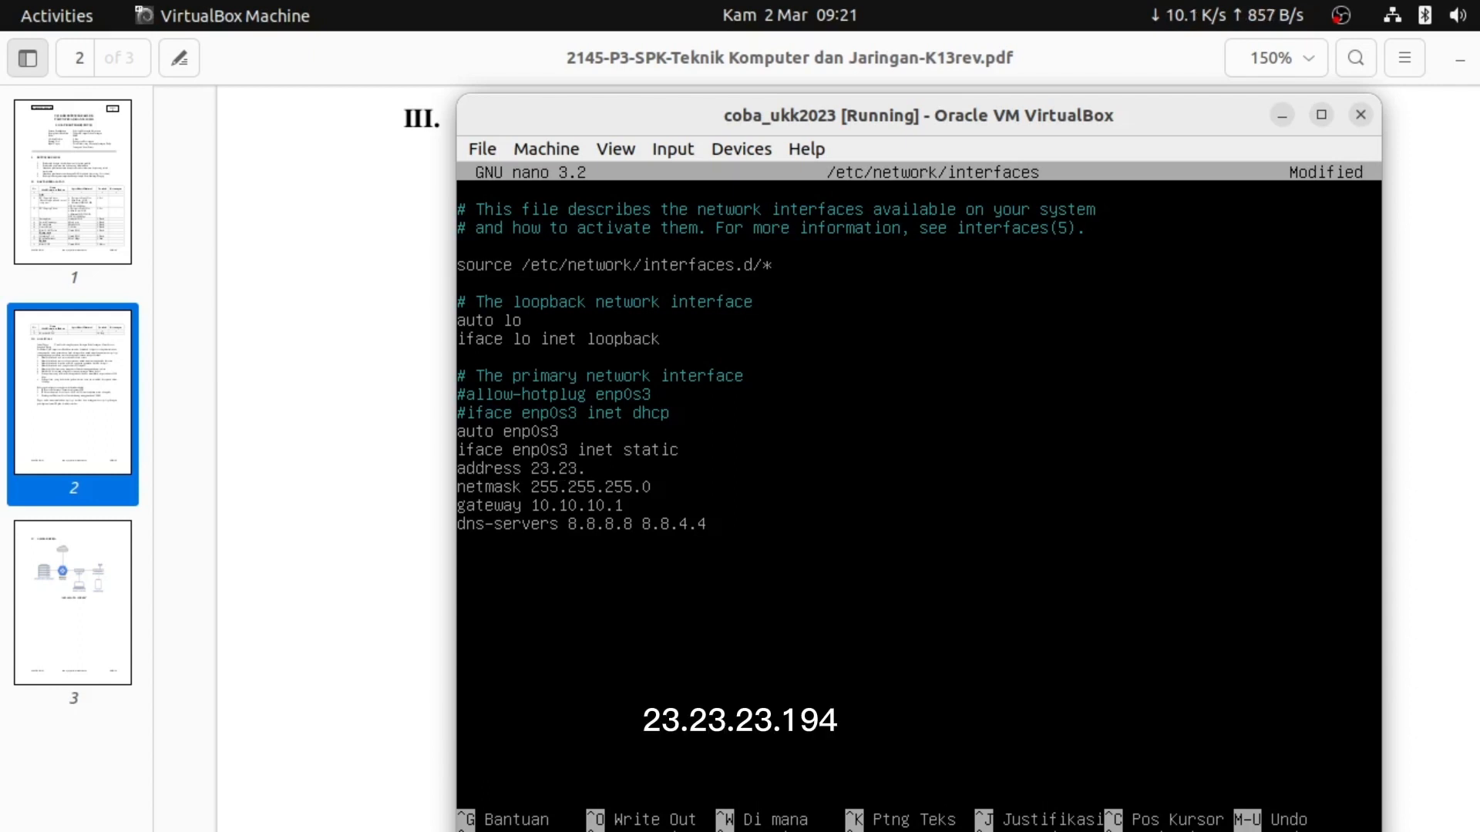
type("23.194")
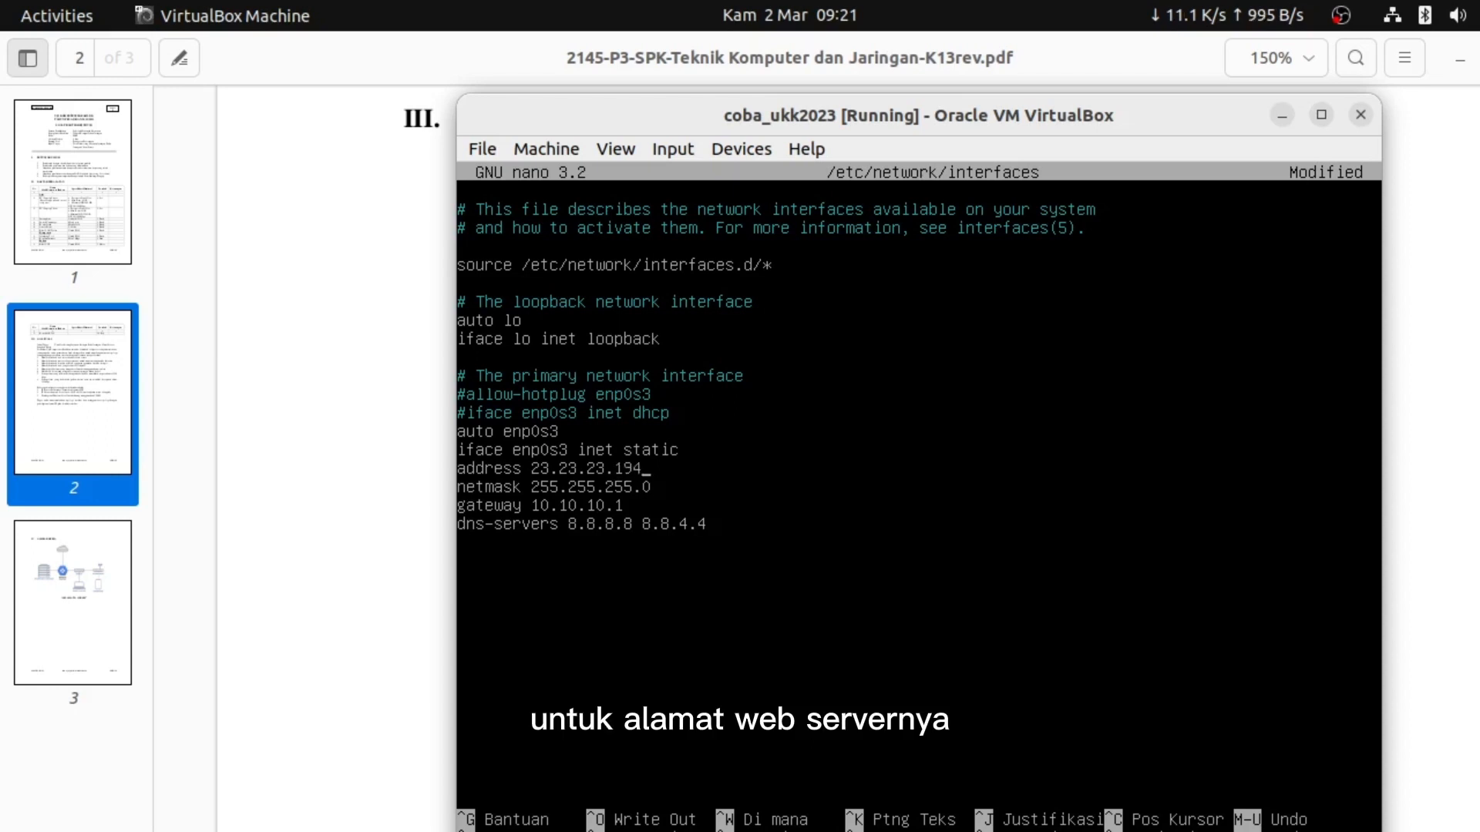
Move to the gateway line and consult the topology diagram for the new gateway
left_click(646, 487)
left_click(627, 506)
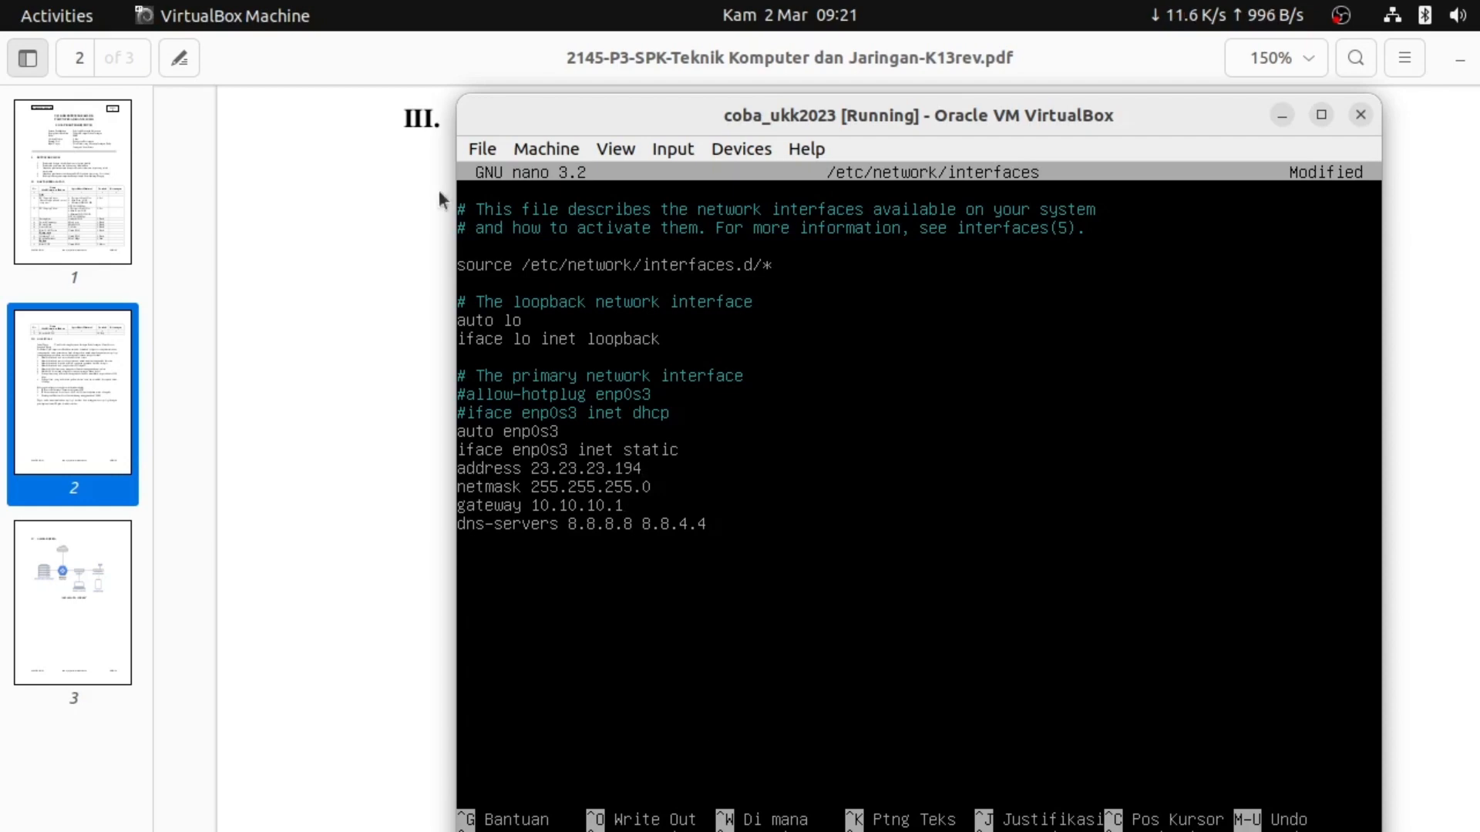
left_click(284, 304)
key("alt+Tab")
key("alt+Tab")
key("alt+Tab")
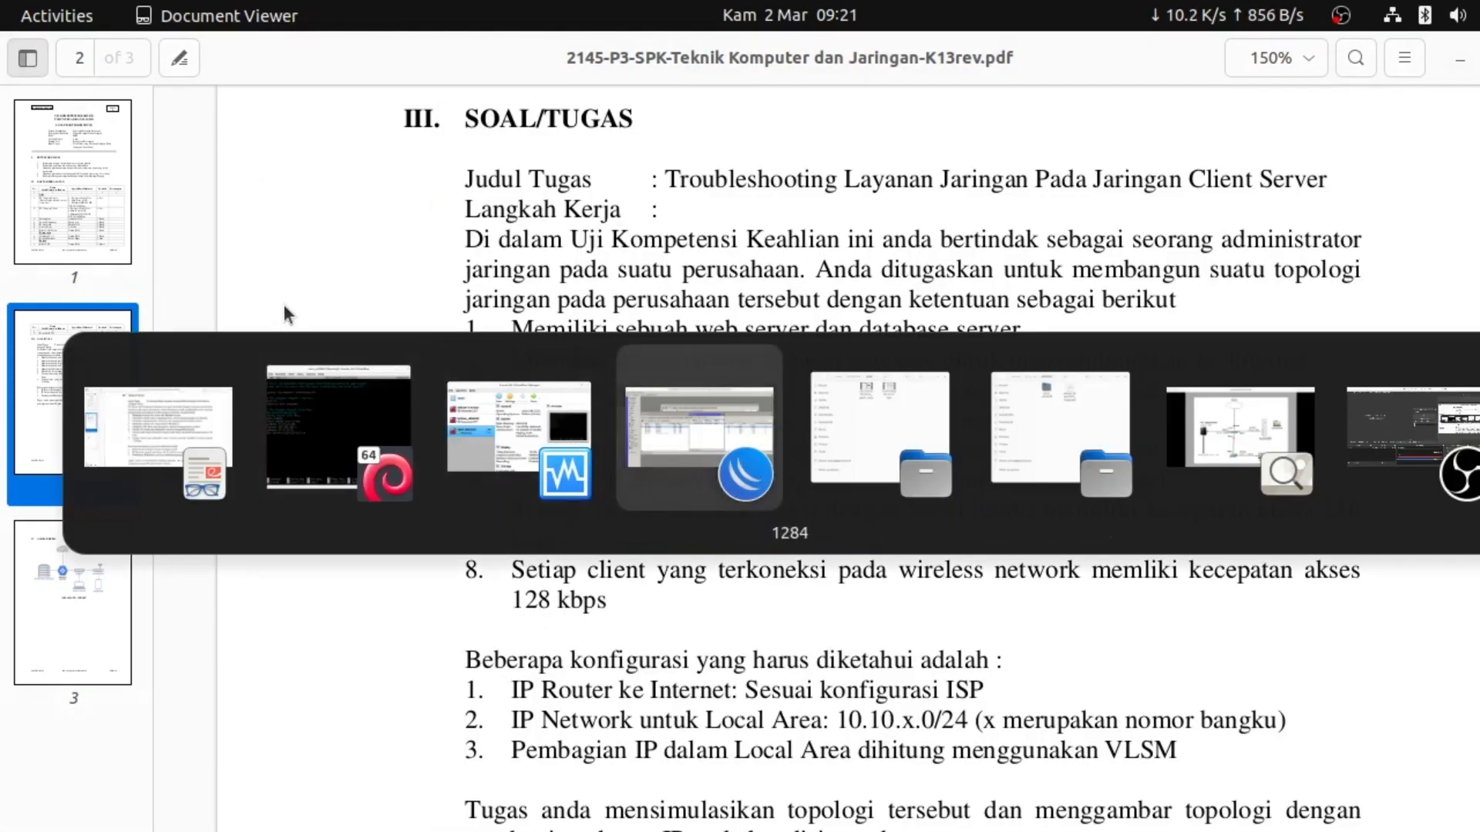
key("alt+Tab")
key("alt+Tab")
key("alt+Tab")
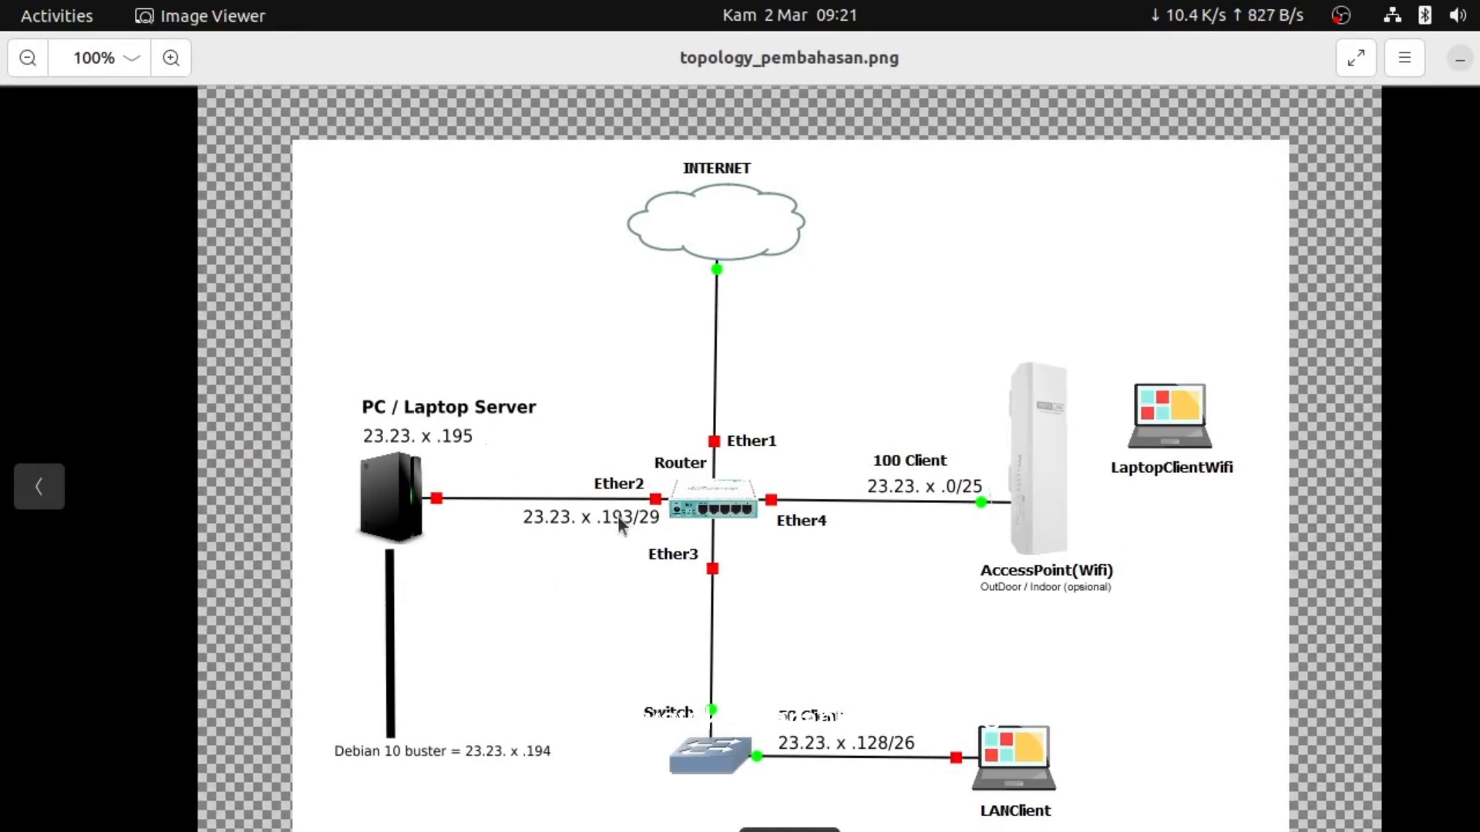
Change the gateway from 10.10.10.1 to 23.23.23.193
left_click(1457, 60)
key("alt+Tab")
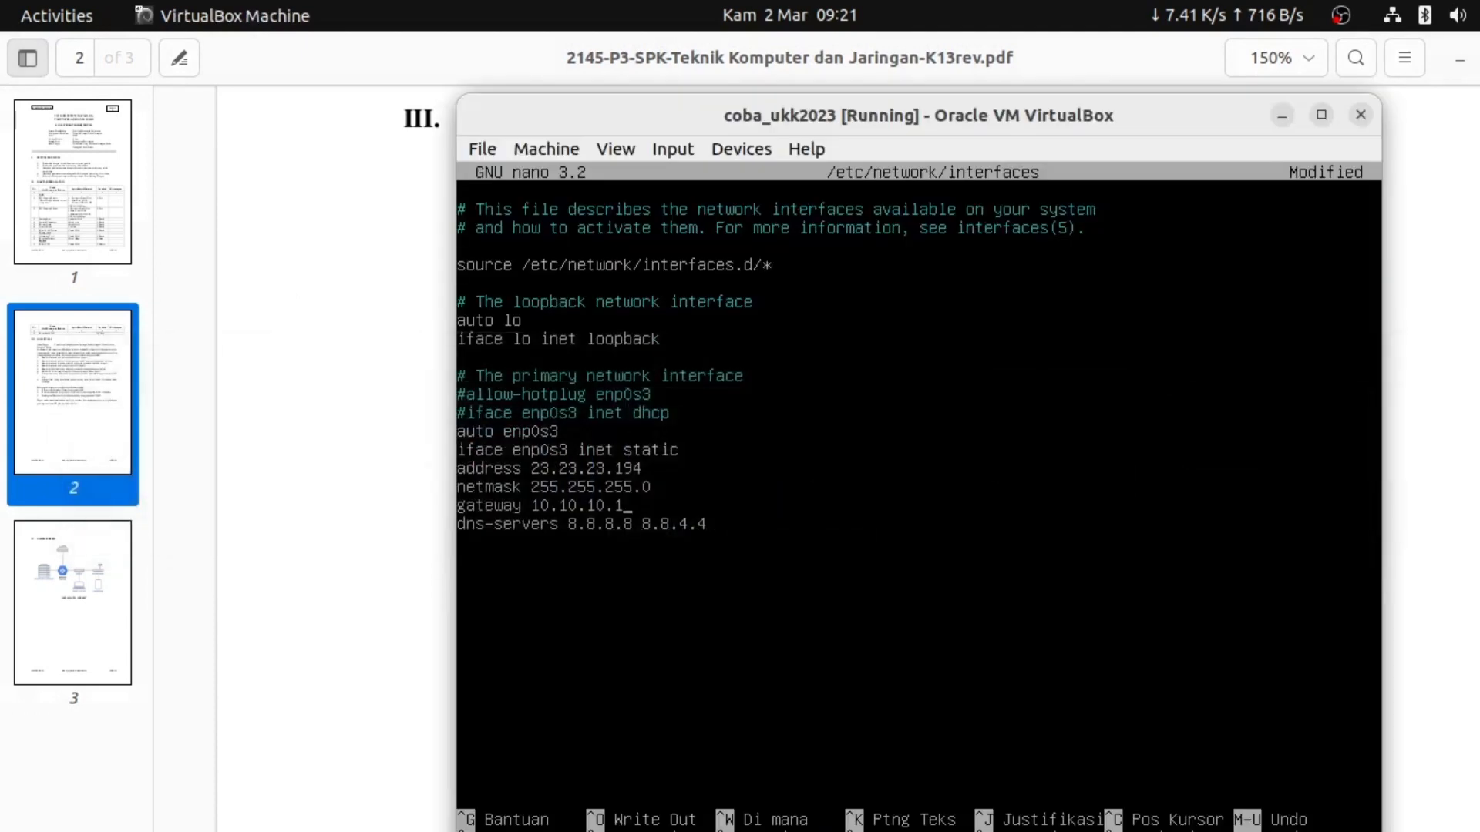
key("BackSpace")
key("BackSpace")
key("BackSpace")
key("BackSpace")
key("BackSpace")
key("BackSpace")
key("BackSpace")
key("BackSpace")
key("BackSpace")
key("BackSpace")
type("23.23")
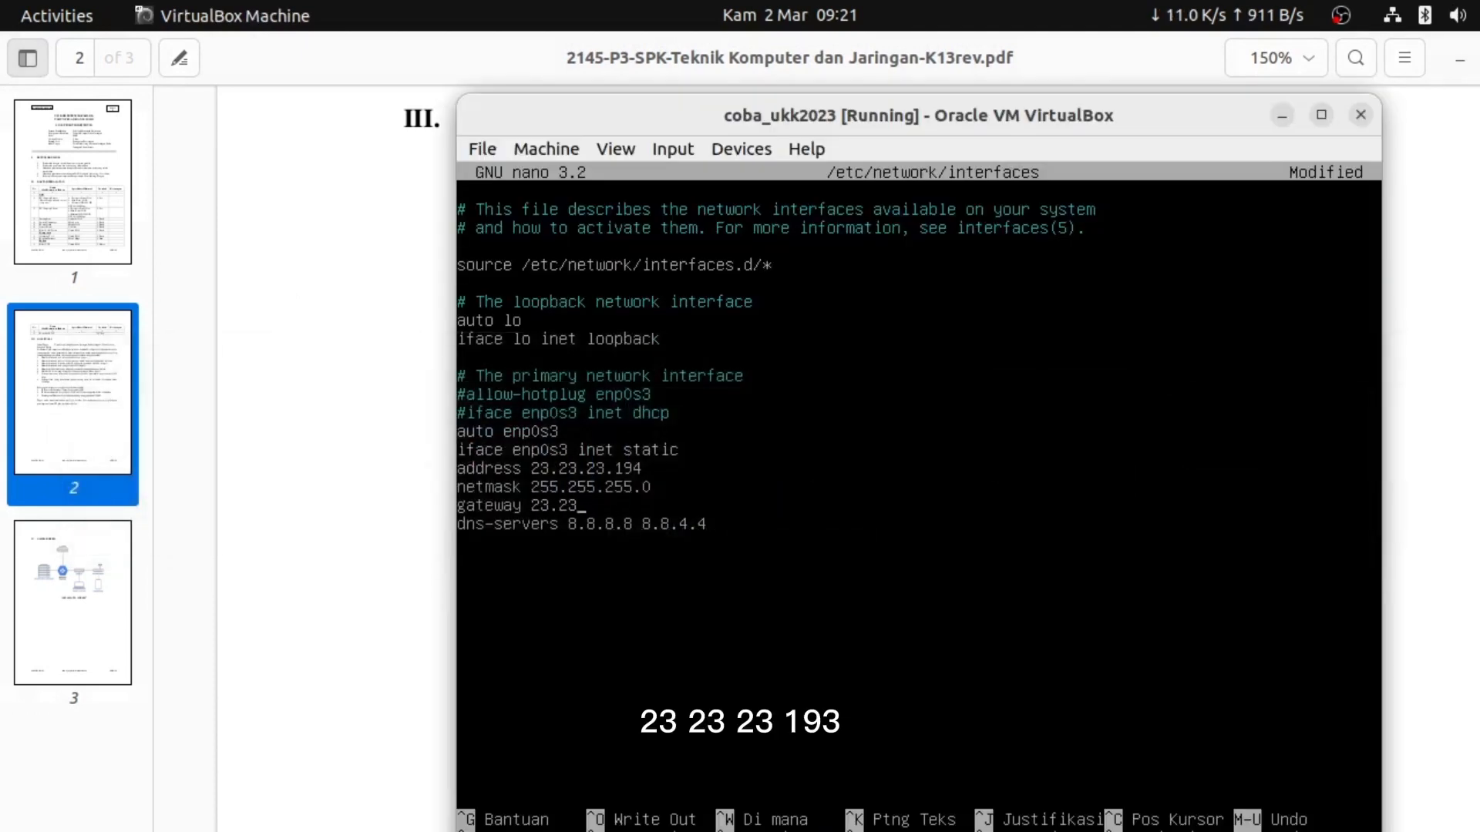
type(".23.193")
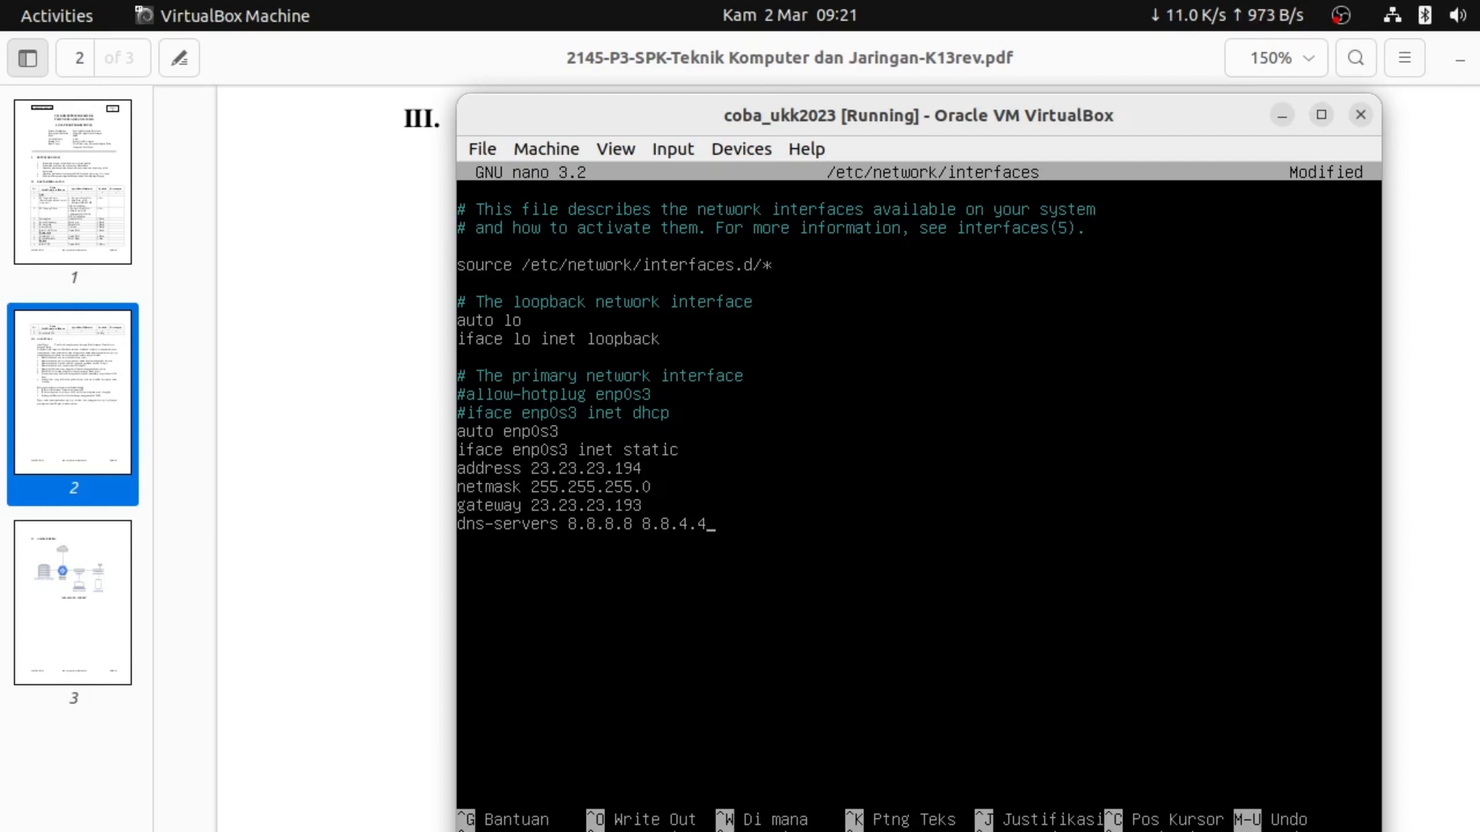
Set the dns-servers line to 23.23.23.192 8.8.8.8
key("BackSpace")
key("BackSpace")
key("BackSpace")
key("BackSpace")
key("BackSpace")
key("BackSpace")
key("BackSpace")
key("BackSpace")
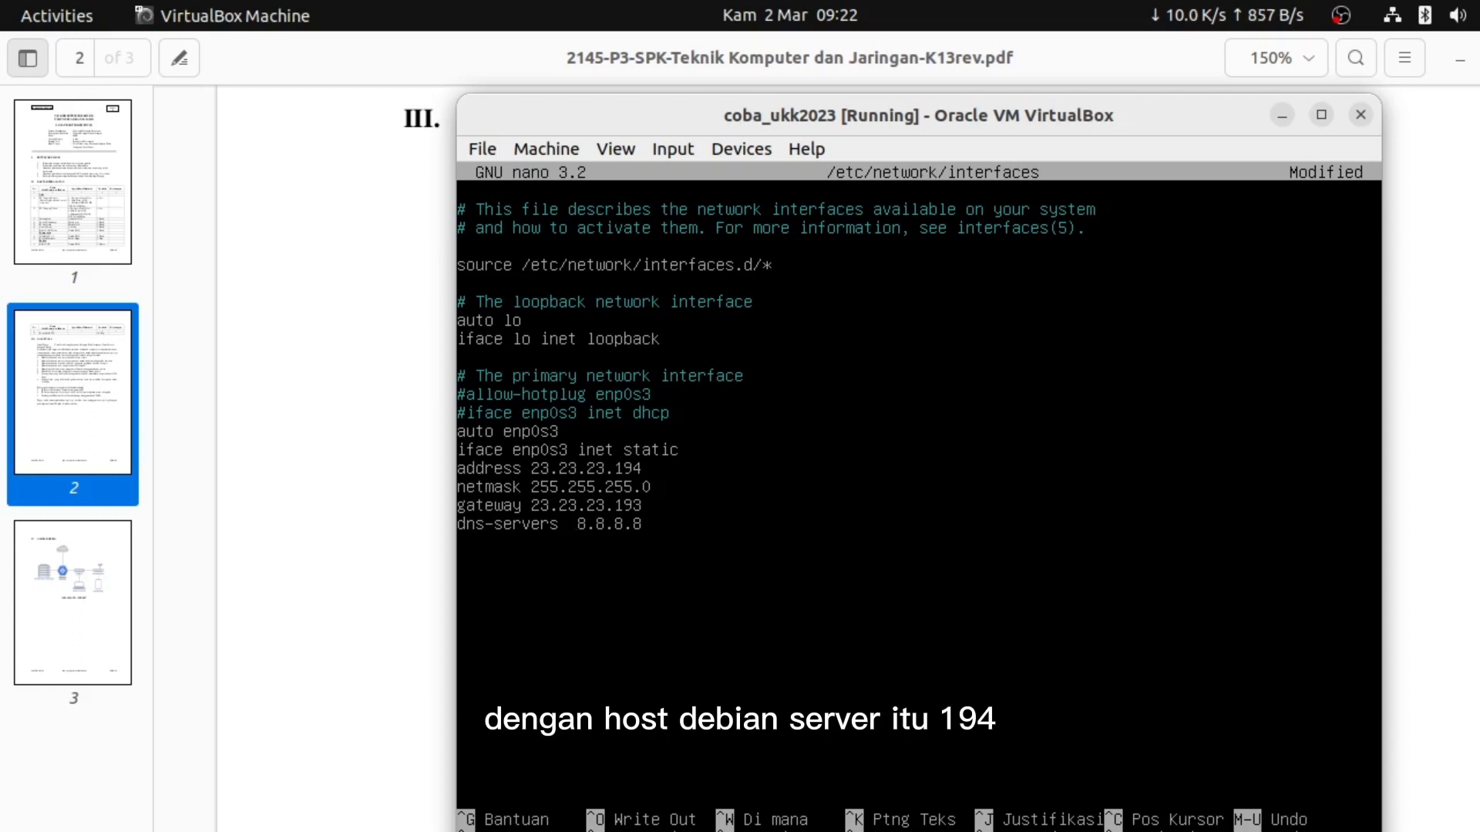
type("23")
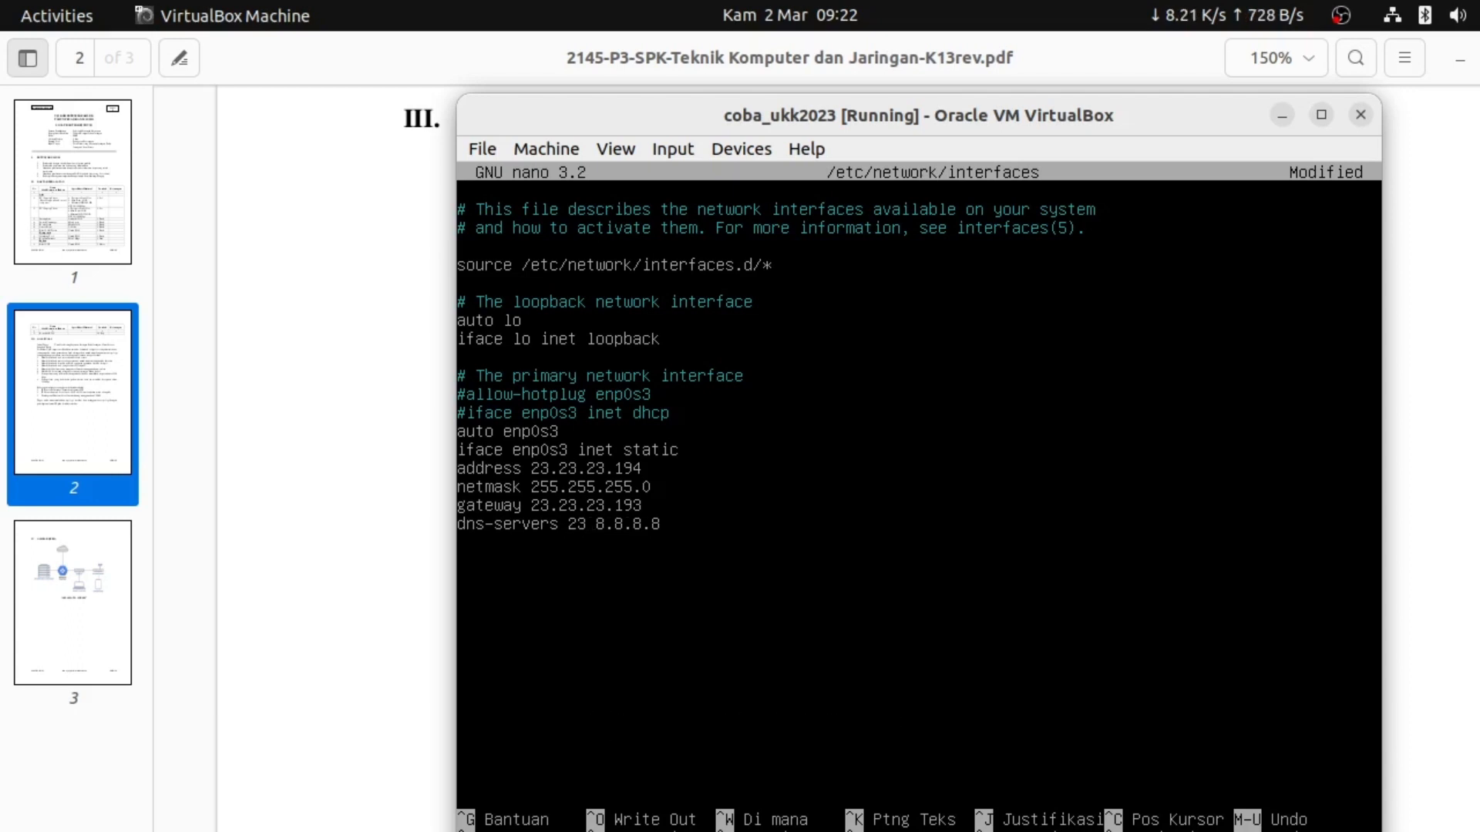
type(".23.23")
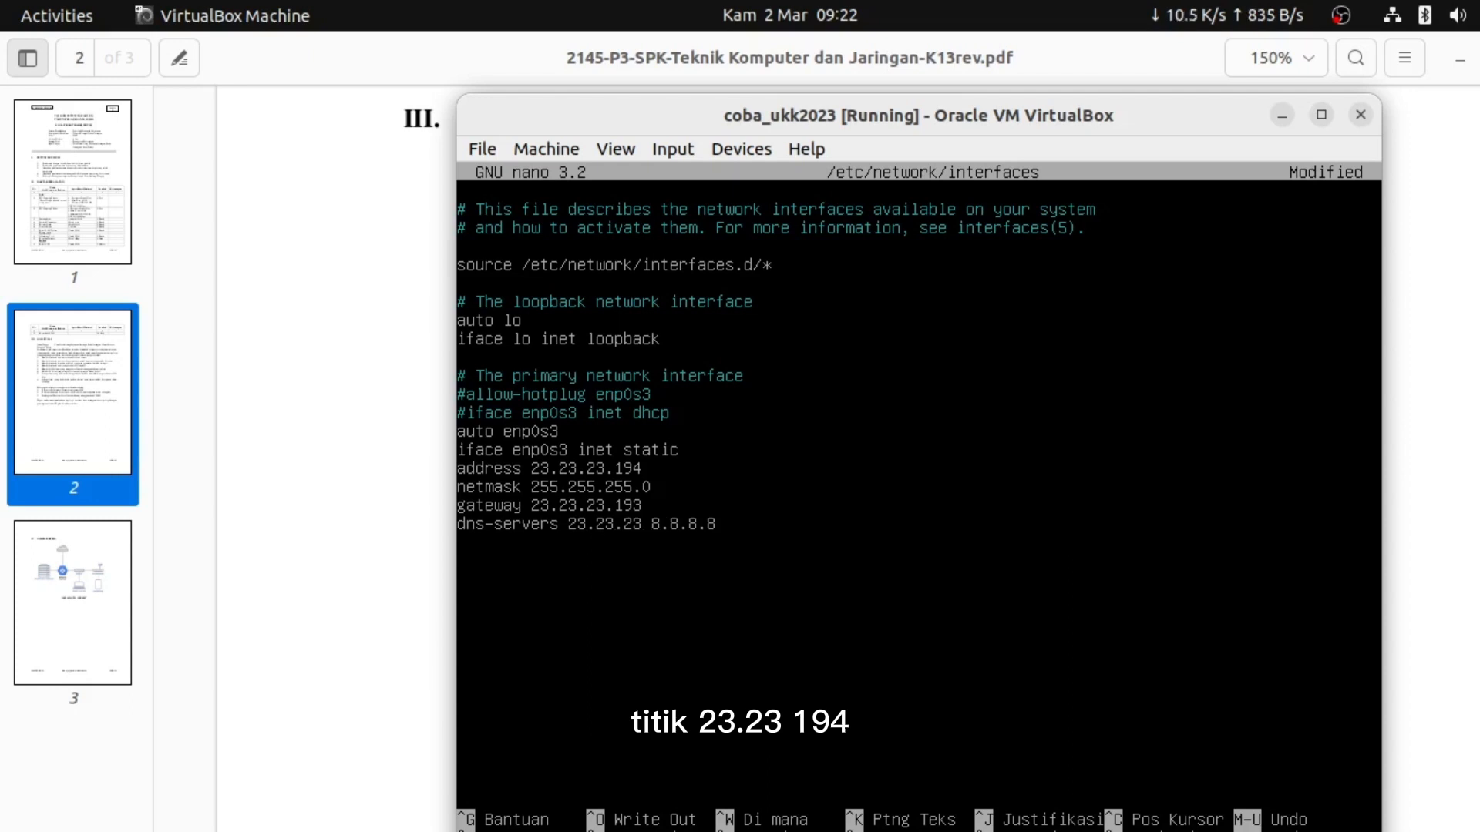
type(".192")
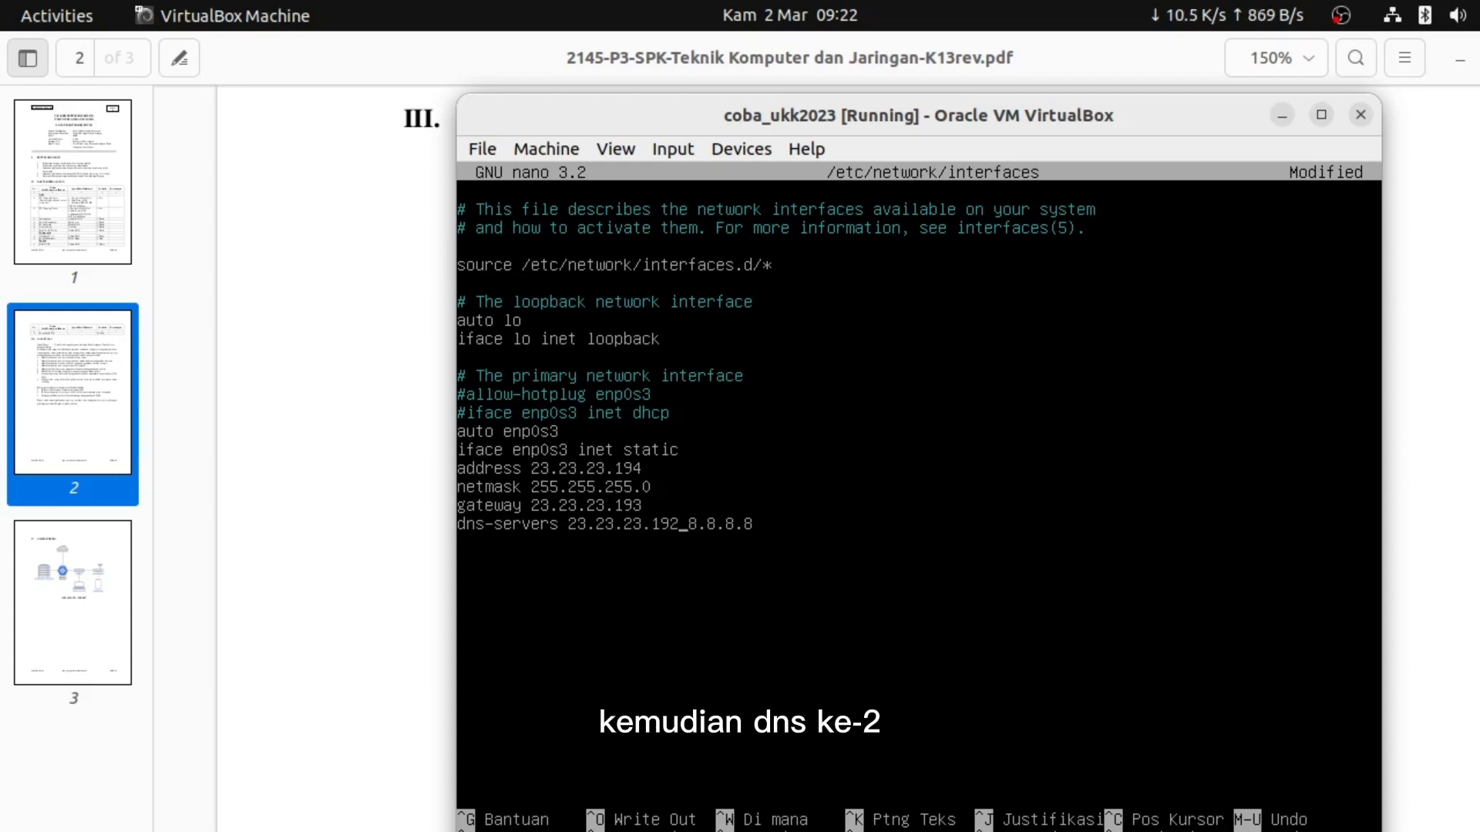
key("Right")
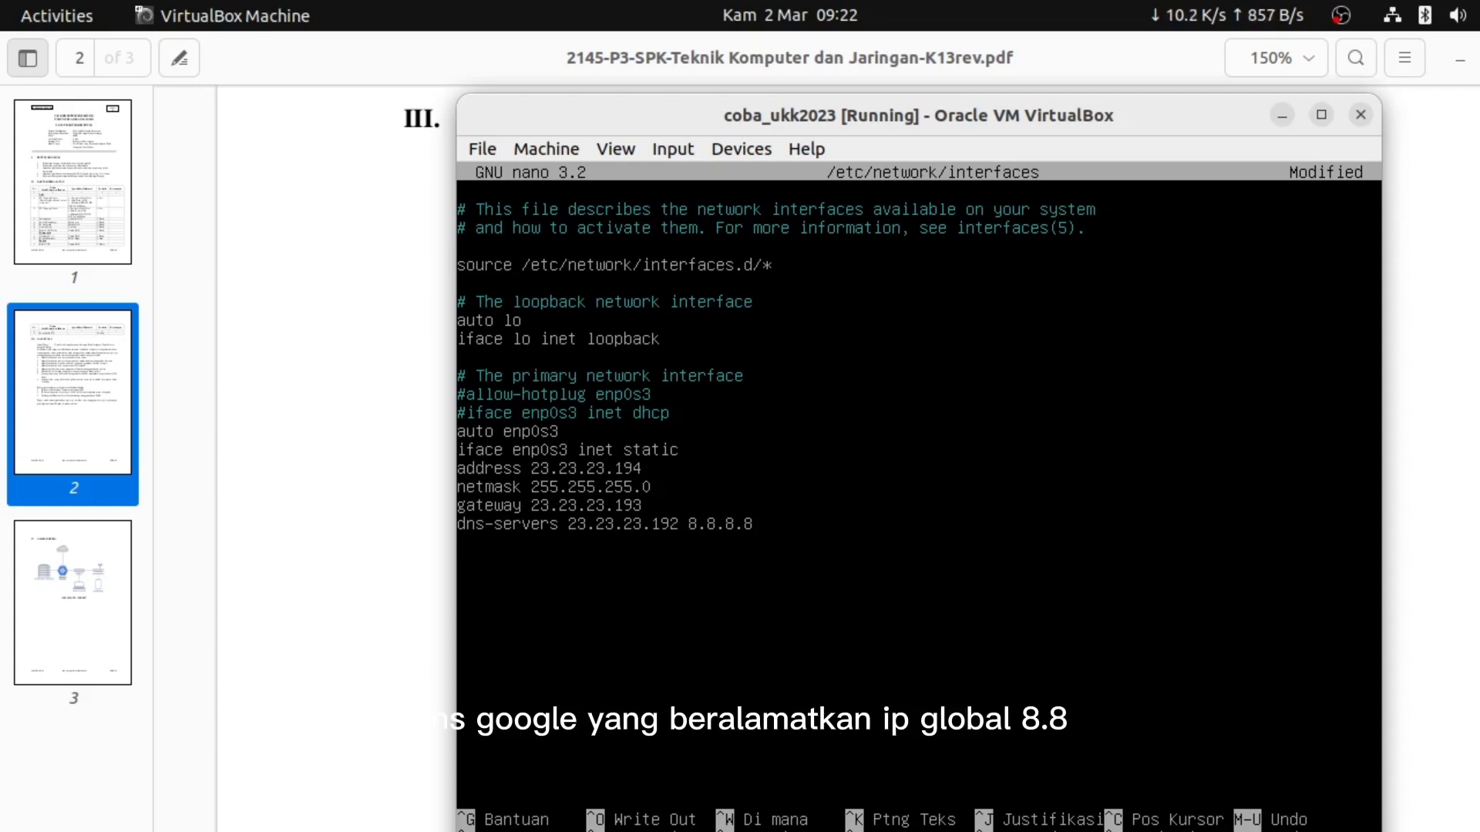
left_click(748, 524)
key("Right")
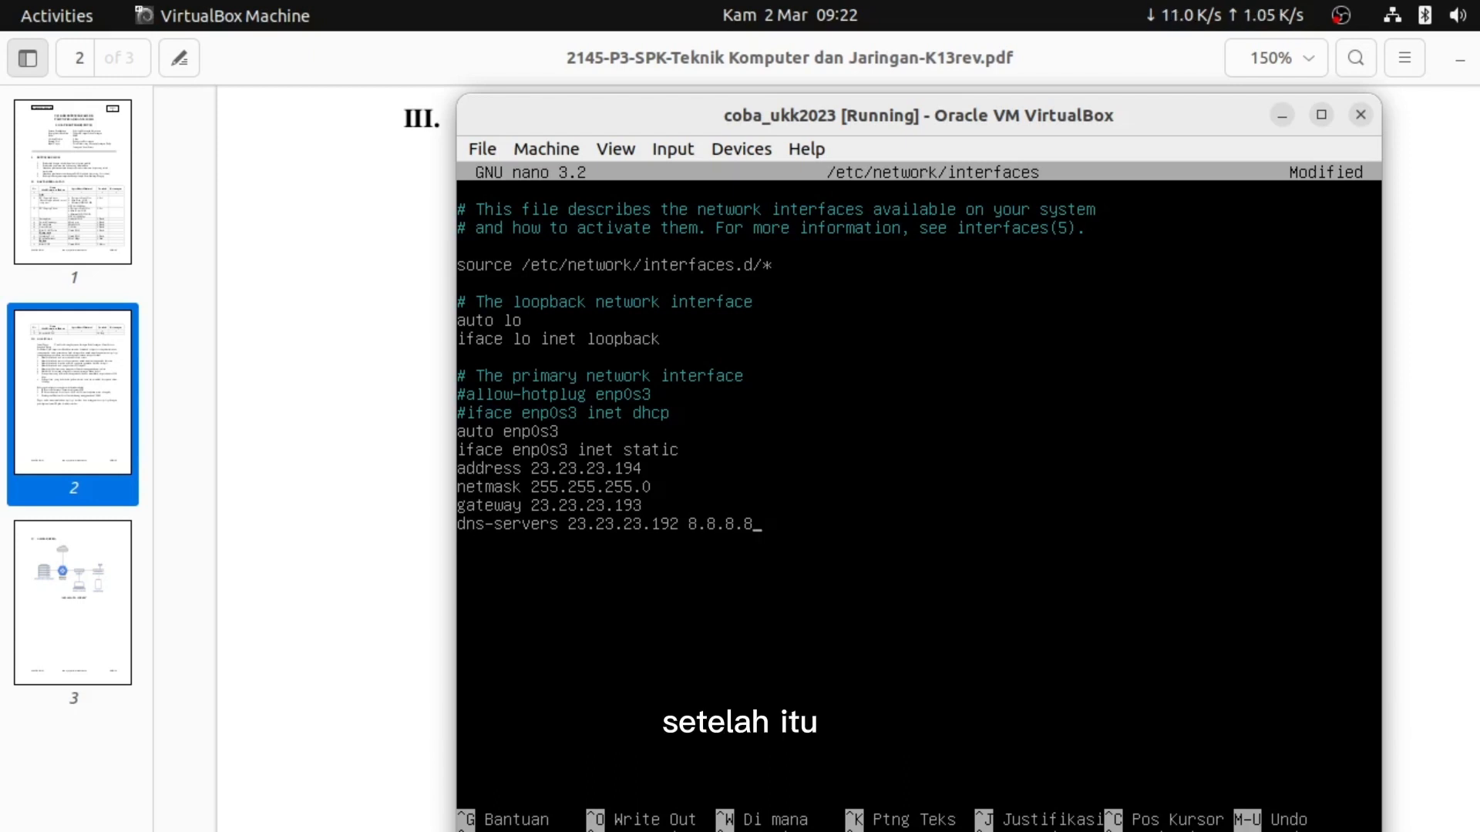
Save /etc/network/interfaces in nano under its existing file name
key("Left")
key("Left")
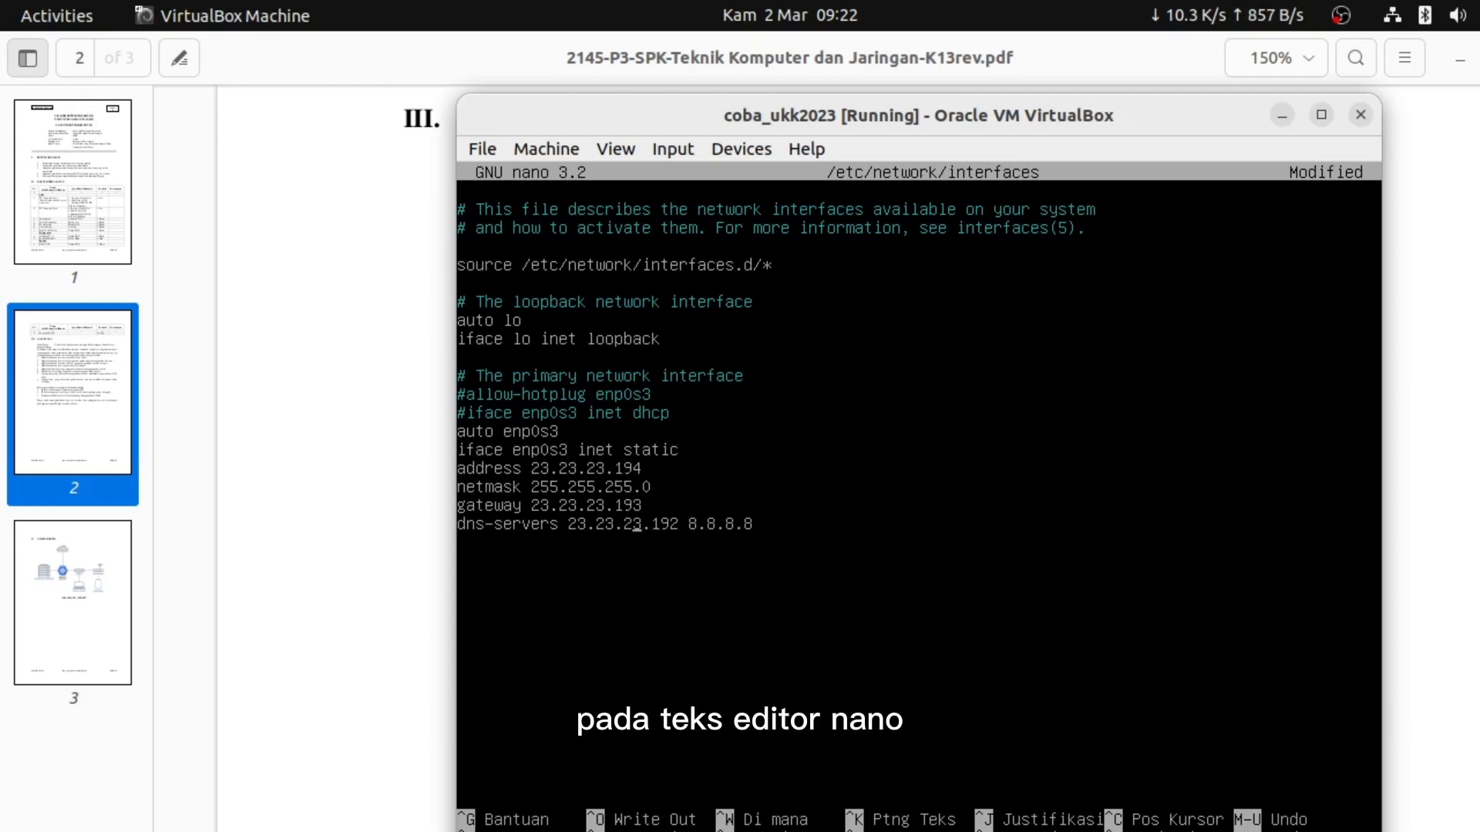
key("Right")
key("Right")
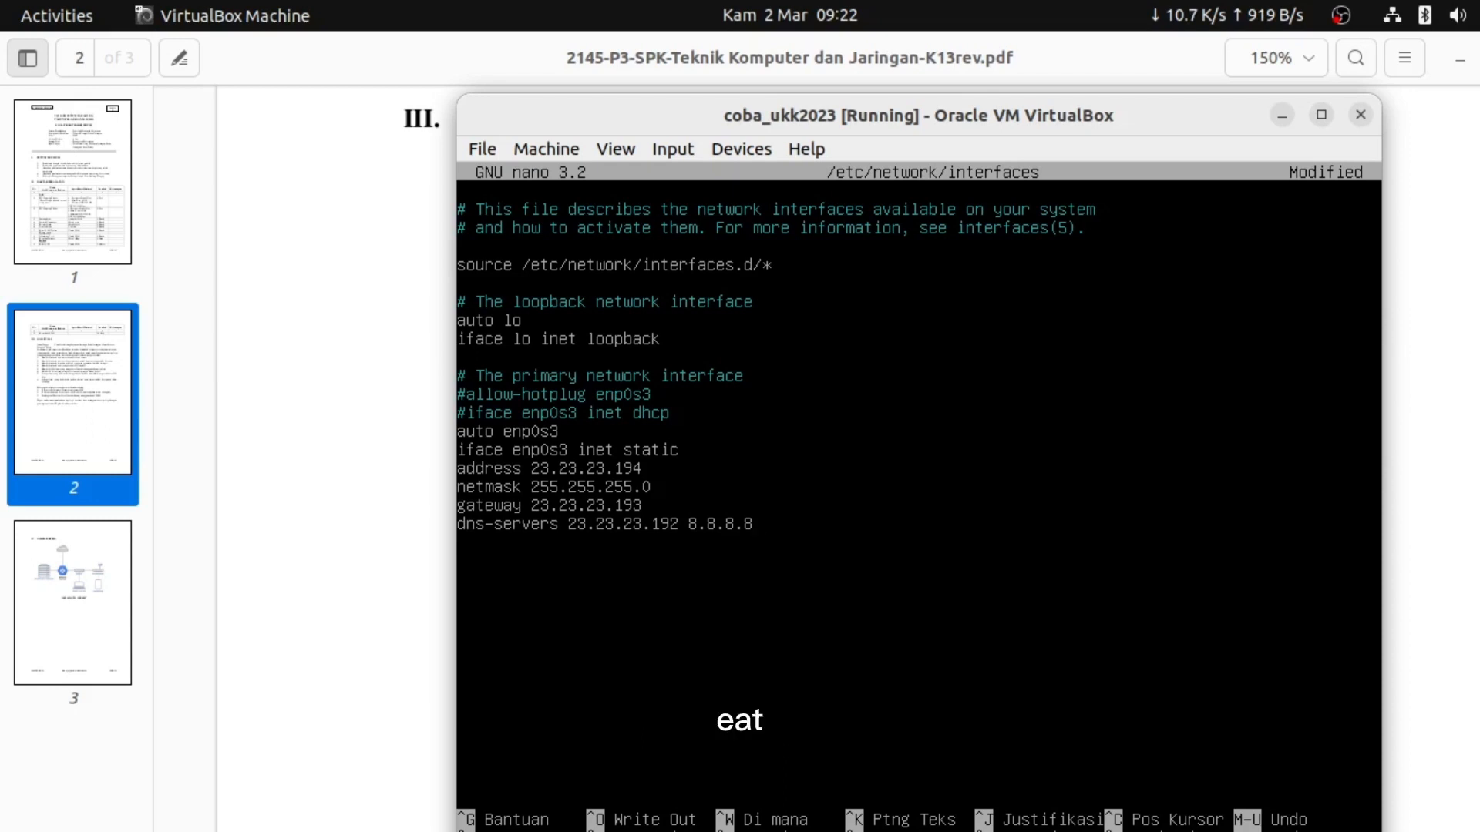
key("ctrl+x")
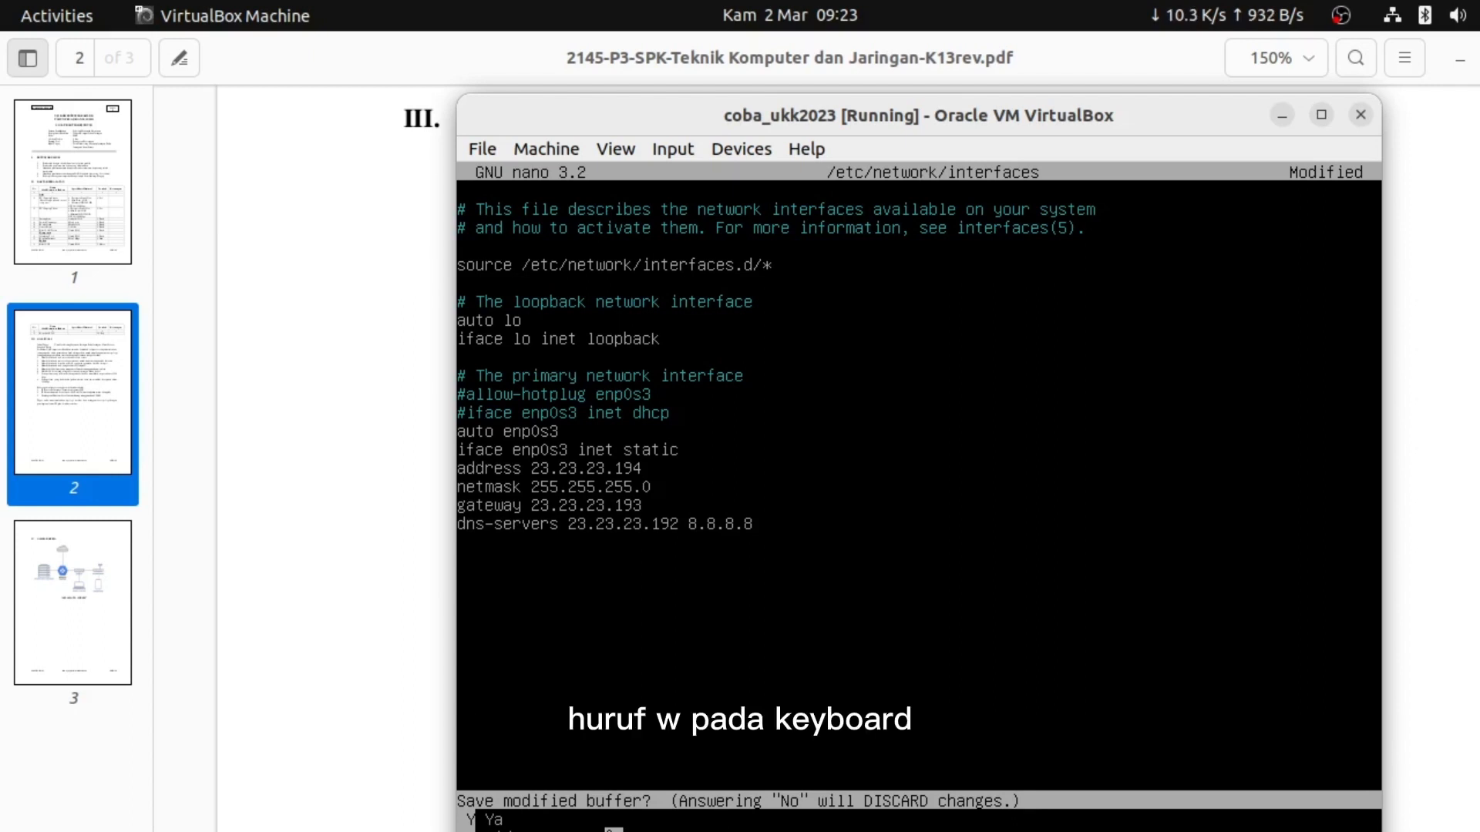
key("y")
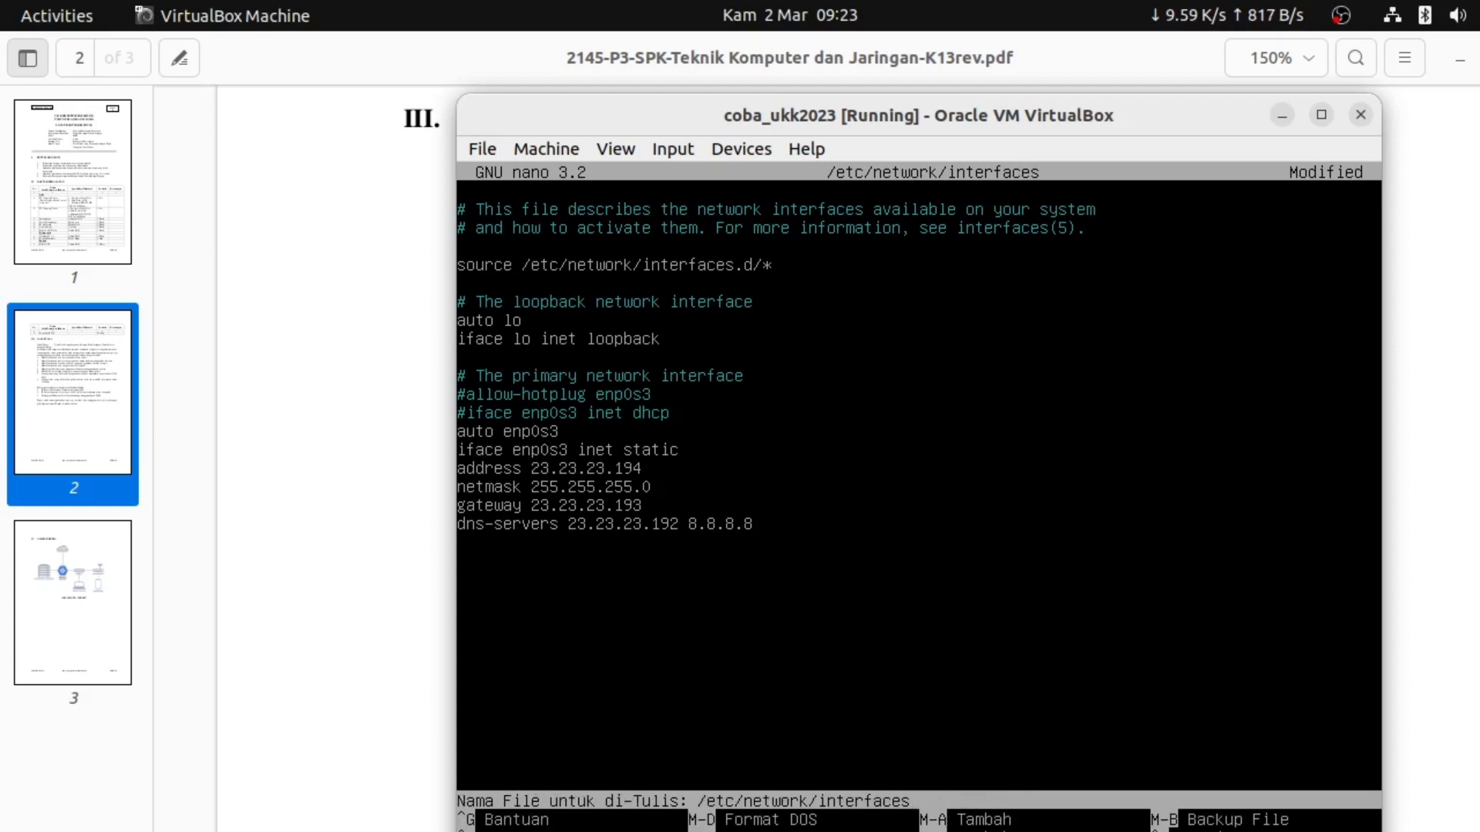
key("Return")
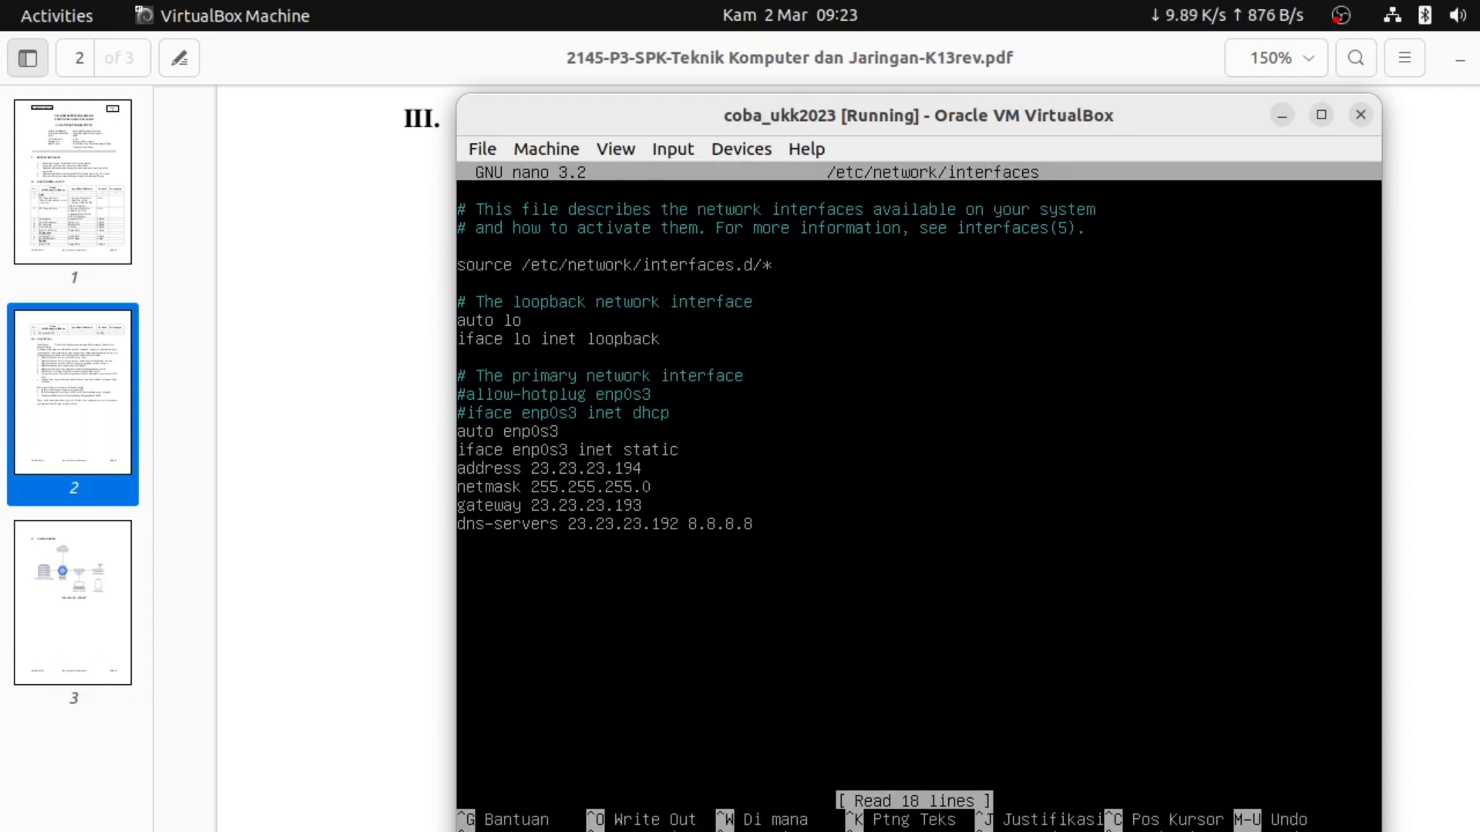
key("Down")
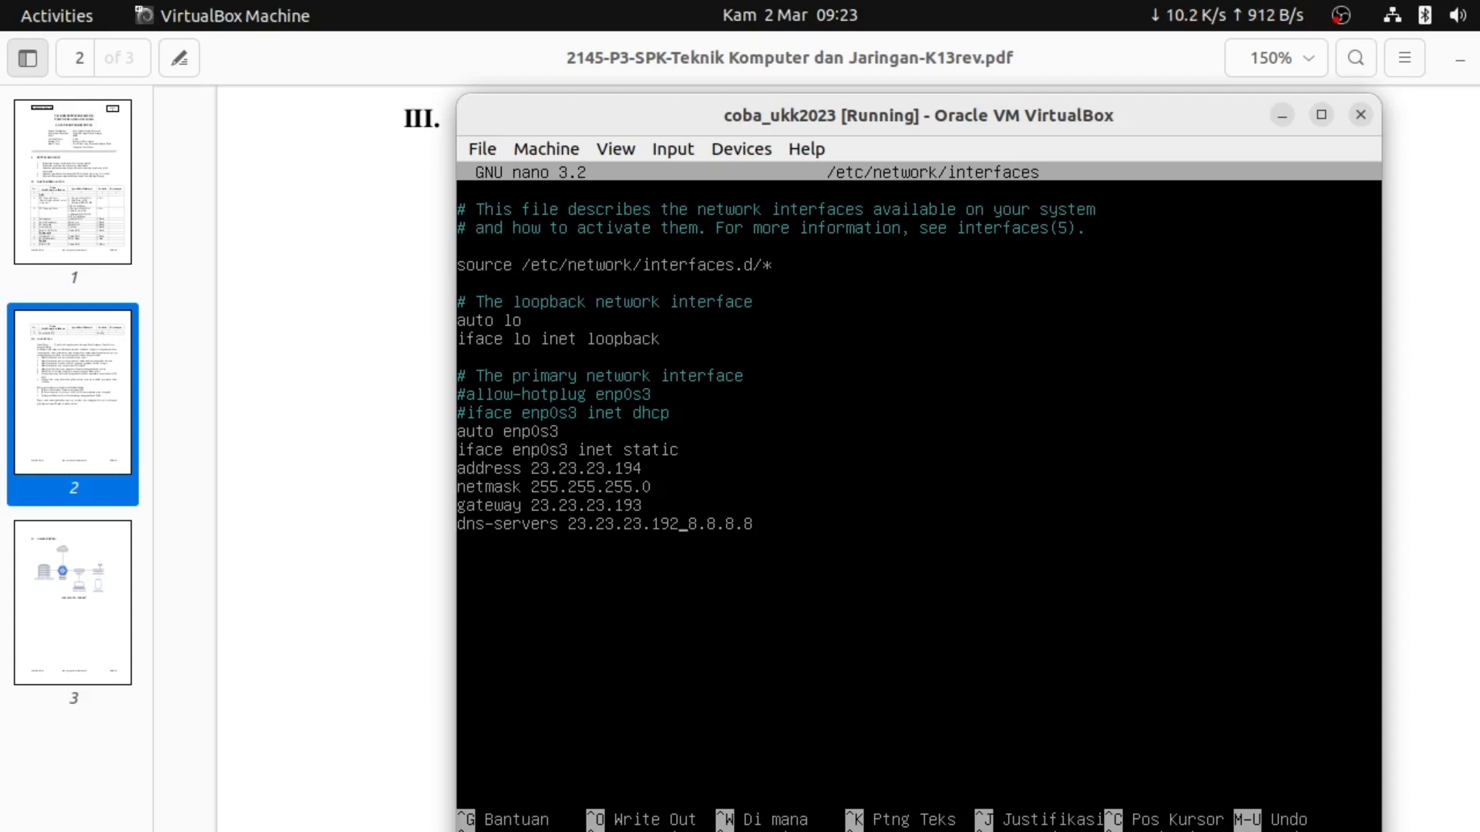
Change DNS 23.23.23.192 to 23.23.23.194, then save and exit nano
key("BackSpace")
type("4")
key("ctrl+x")
key("y")
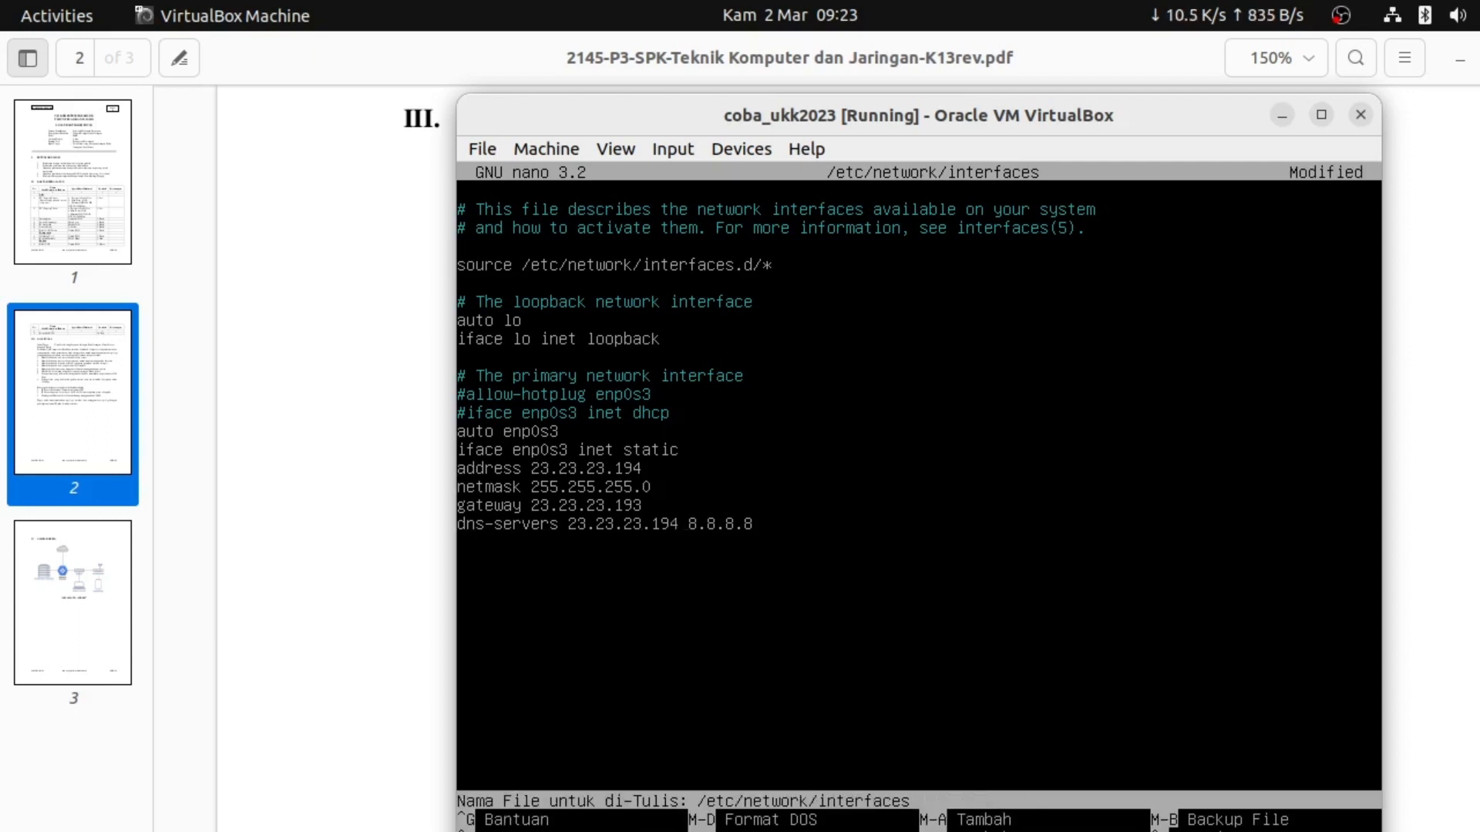
key("Return")
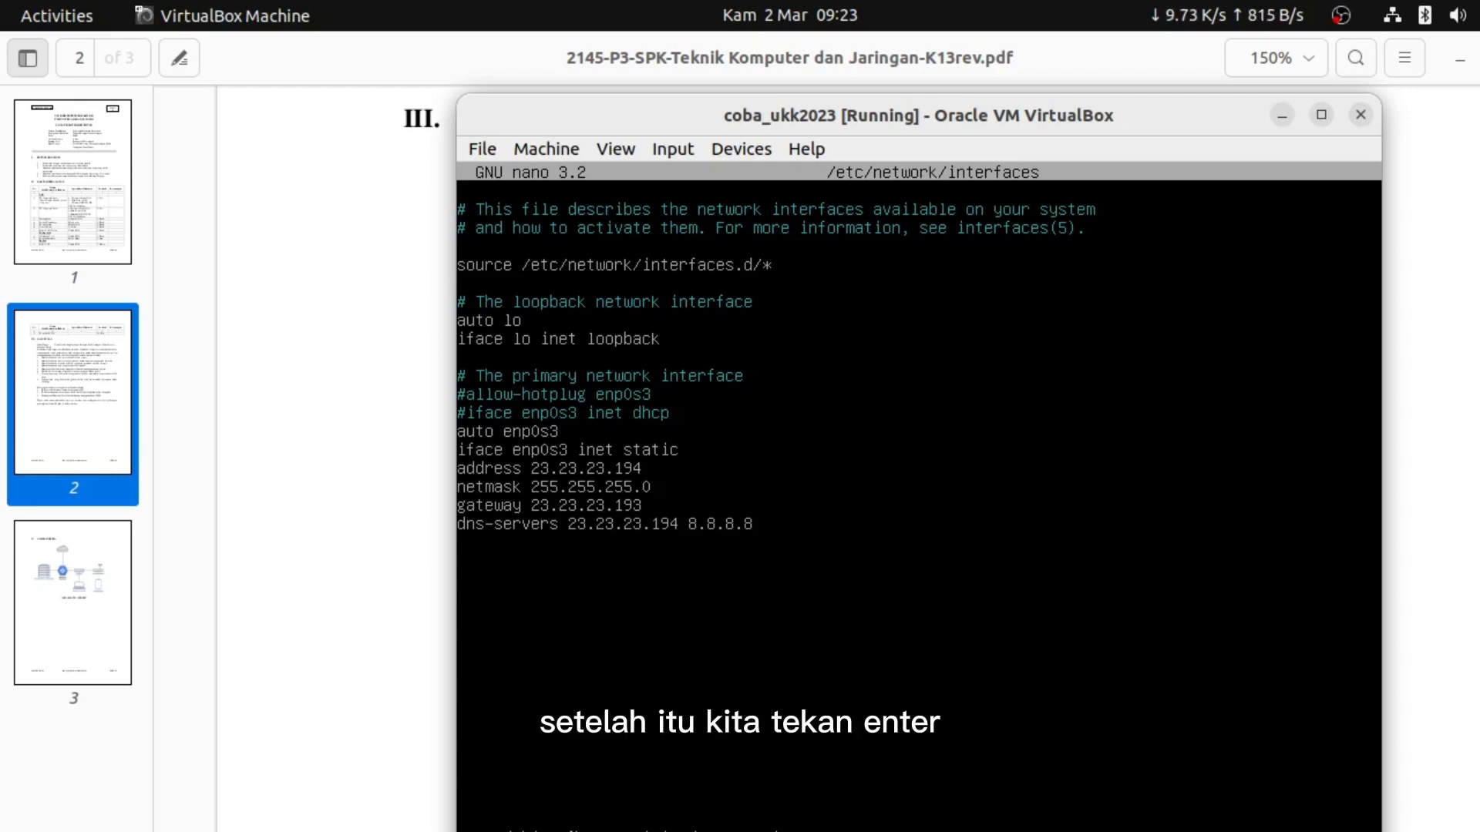
Run /etc/init.d/networking restart, then reboot the Debian VM
key("Return")
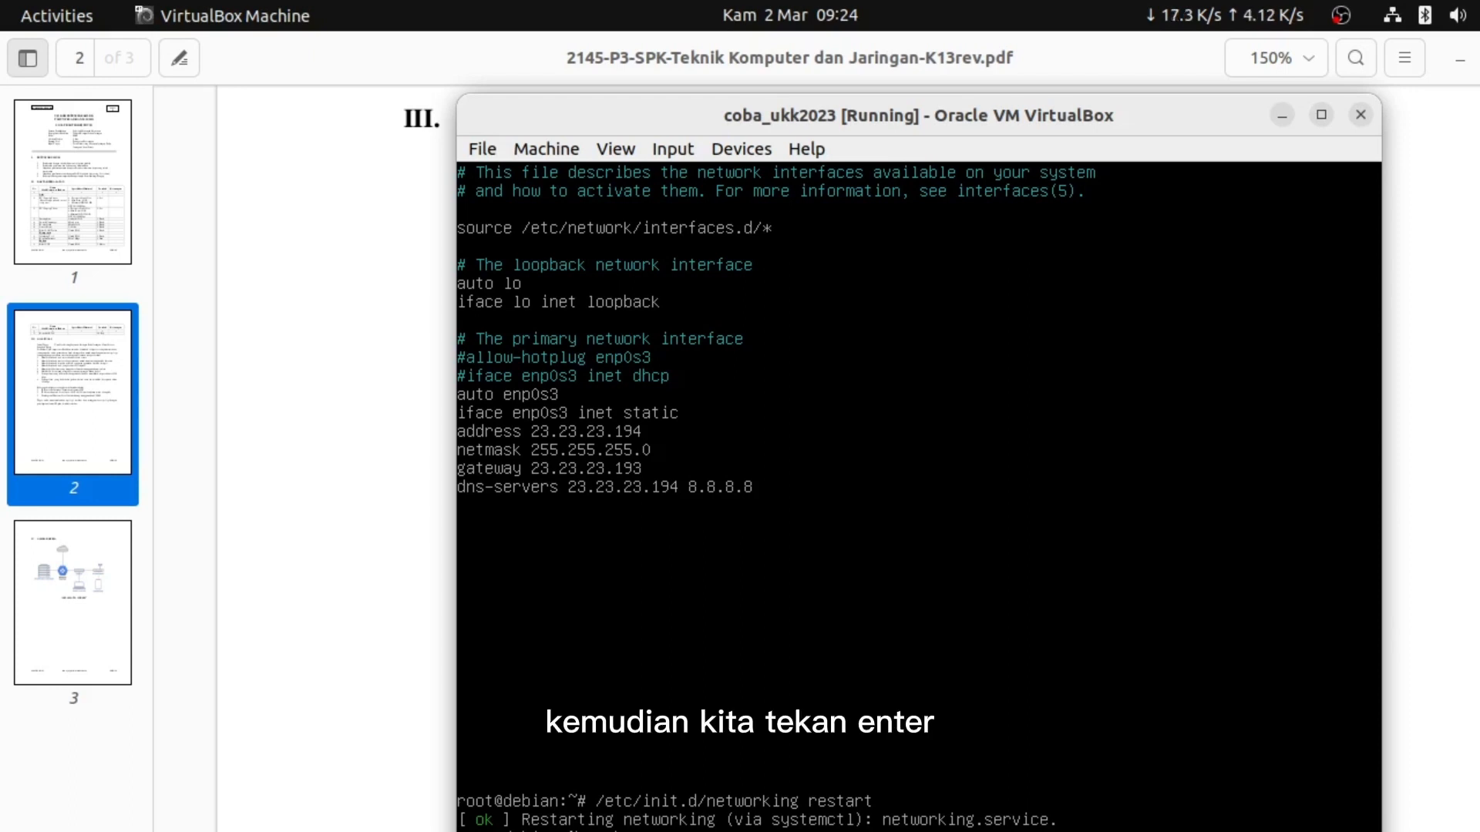
key("Return")
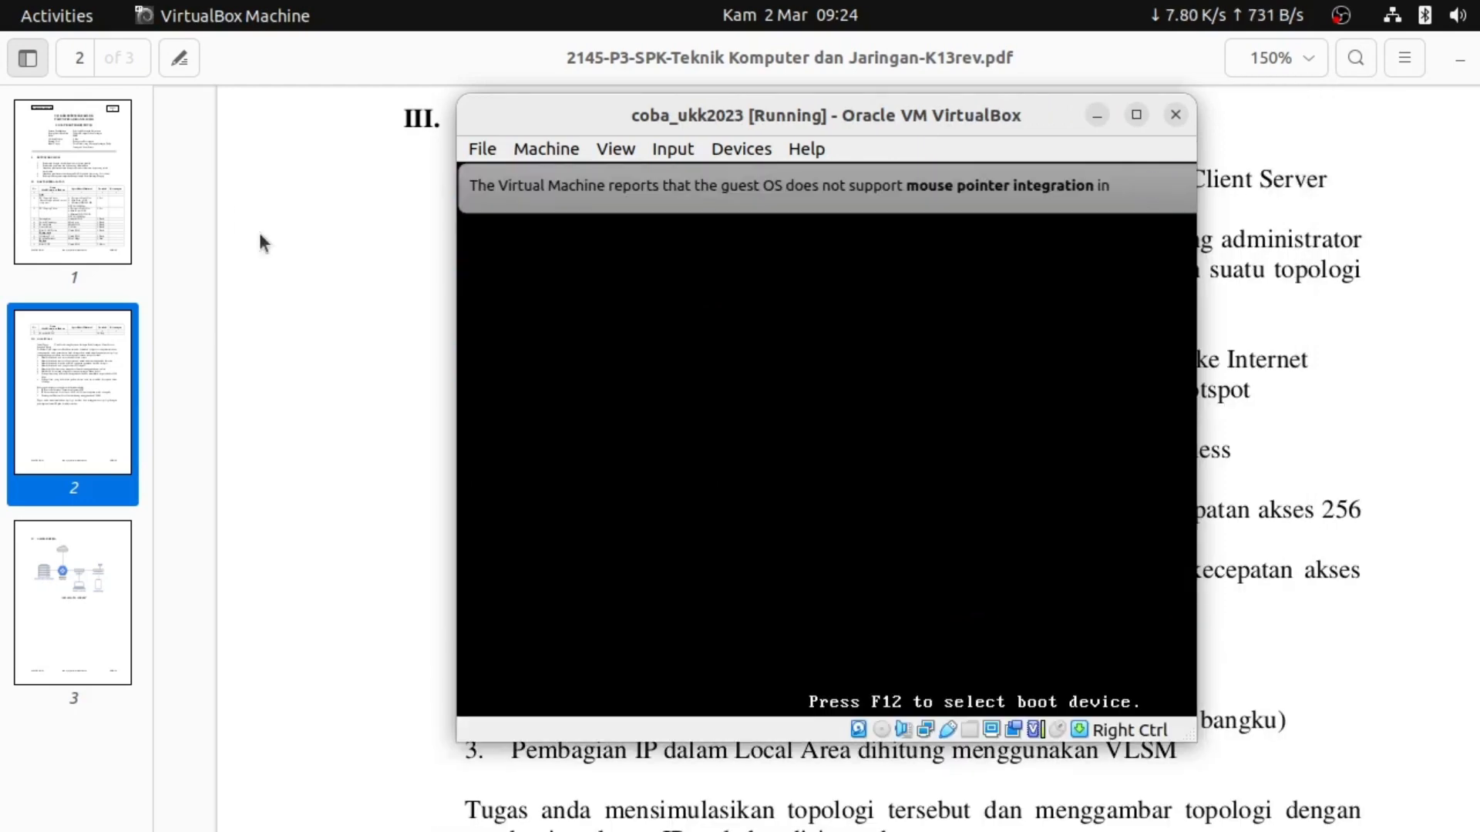
left_click(260, 235)
View topology_pembahasan.png, then return to the WinBox router session
key("alt+Tab")
key("alt+Tab")
key("alt+Tab")
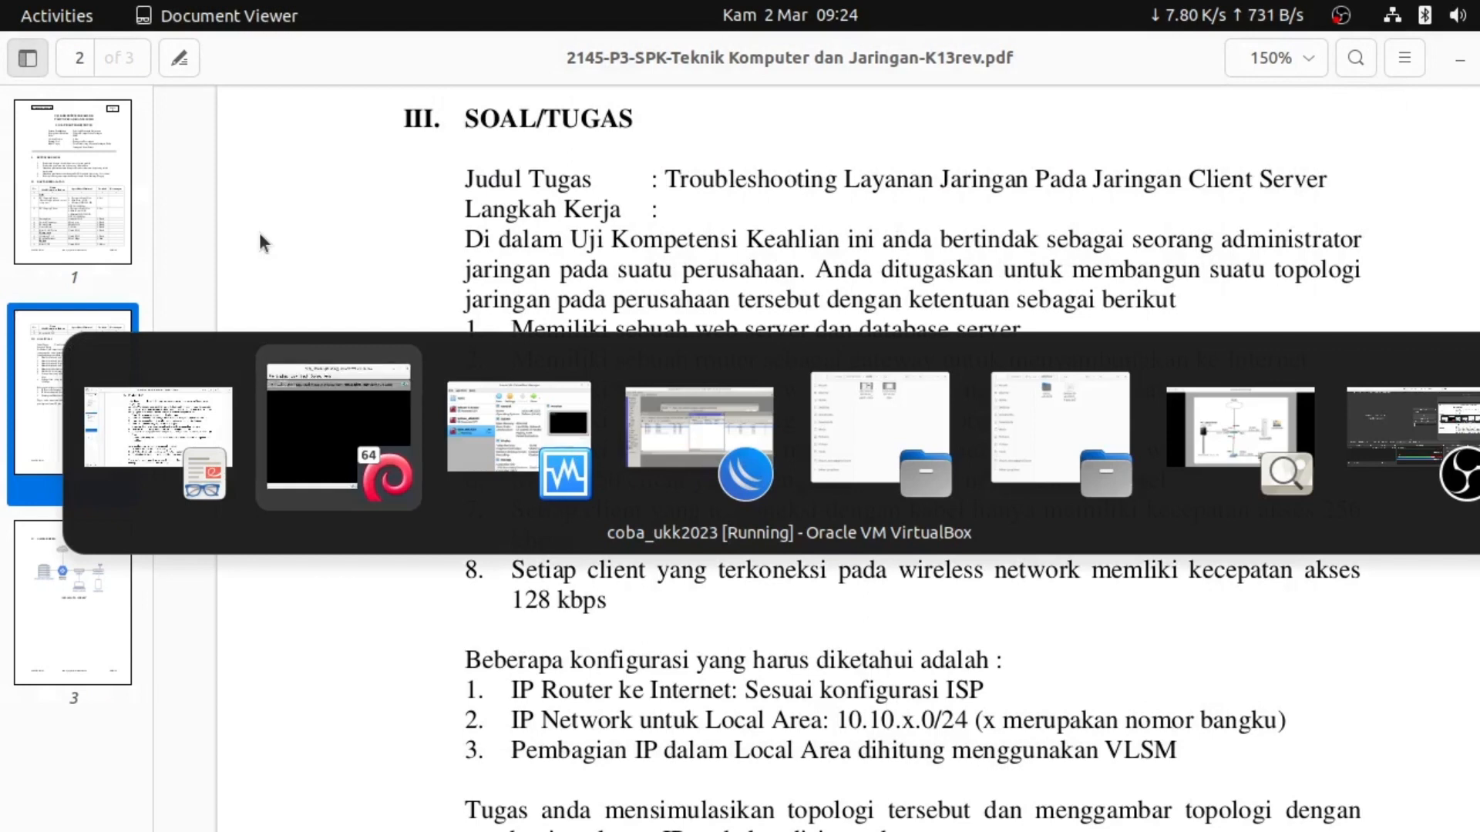
key("alt+Tab")
key("alt+Tab")
key("alt+Tab")
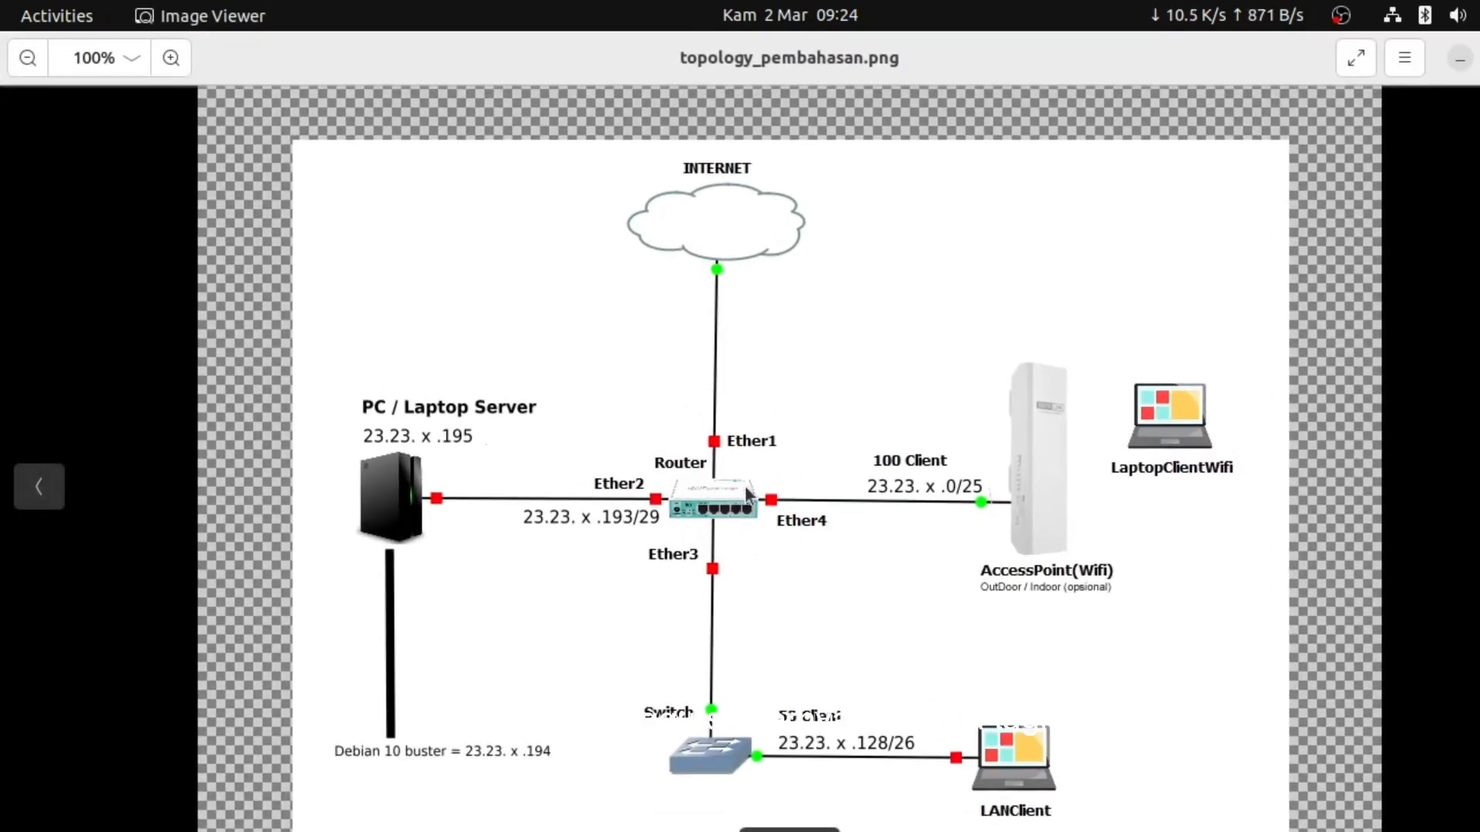
key("super")
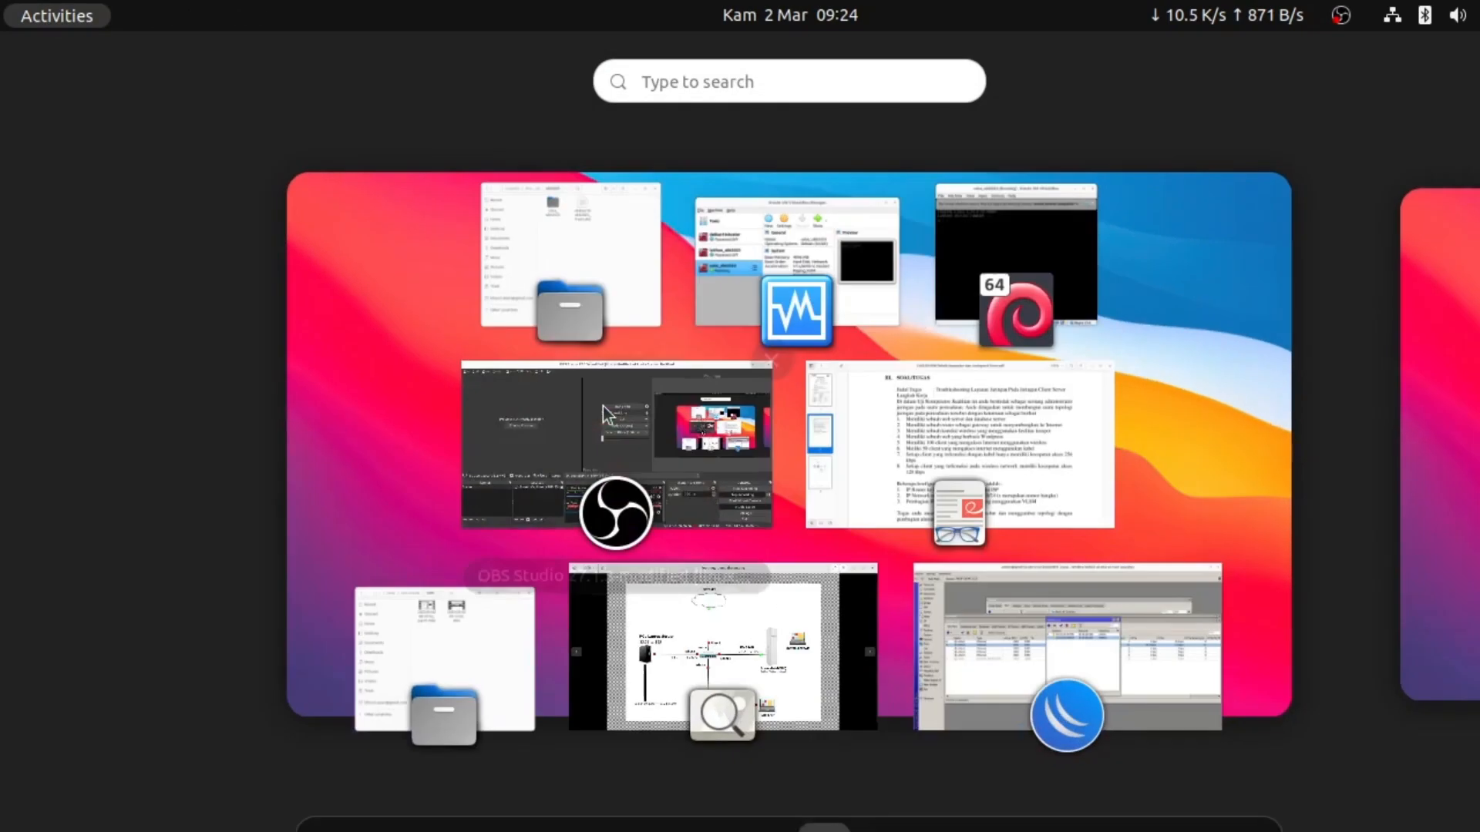
left_click(996, 648)
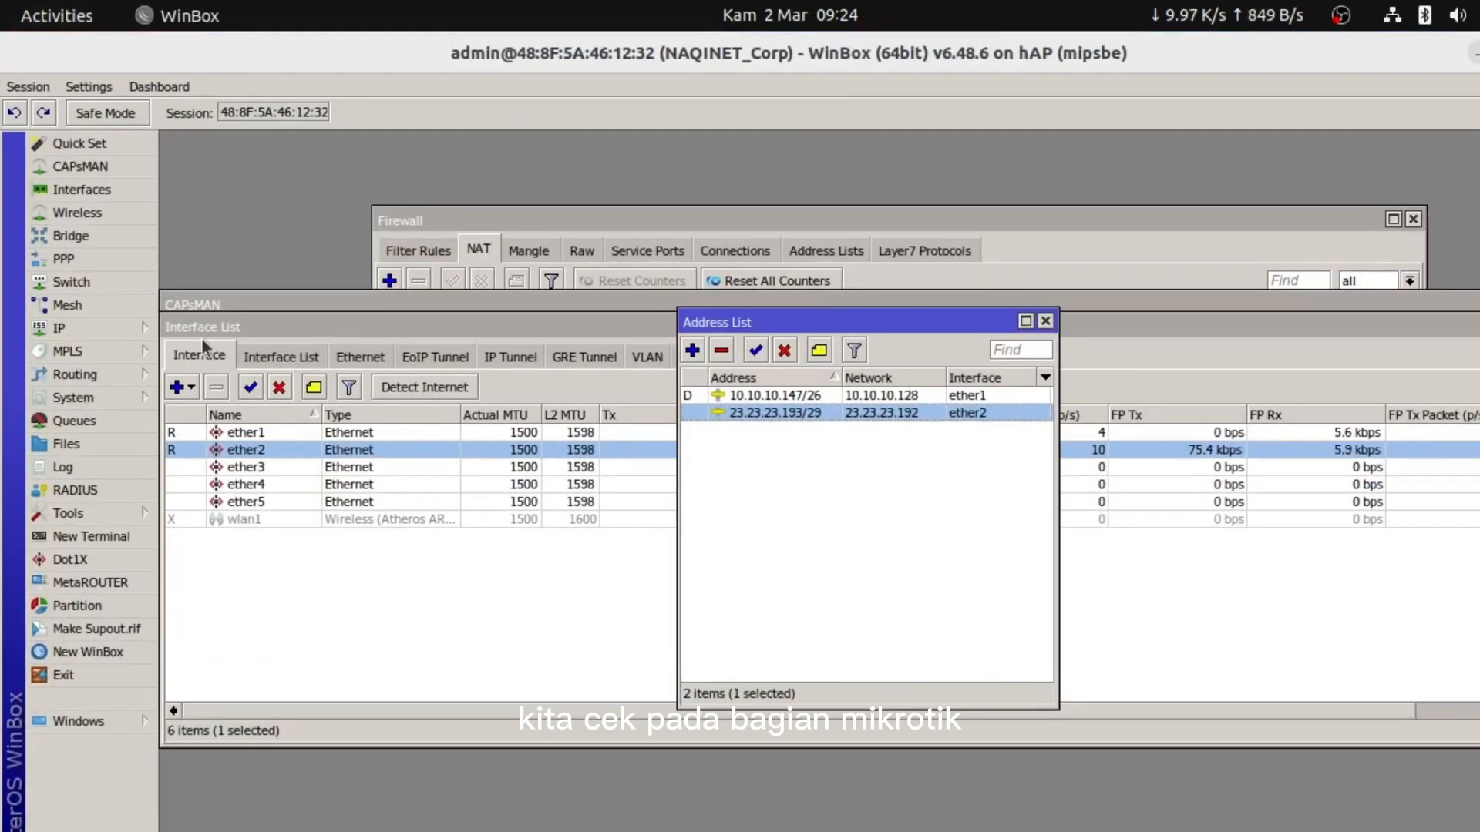
Close the CAPsMAN window and open a new router terminal
left_click(209, 302)
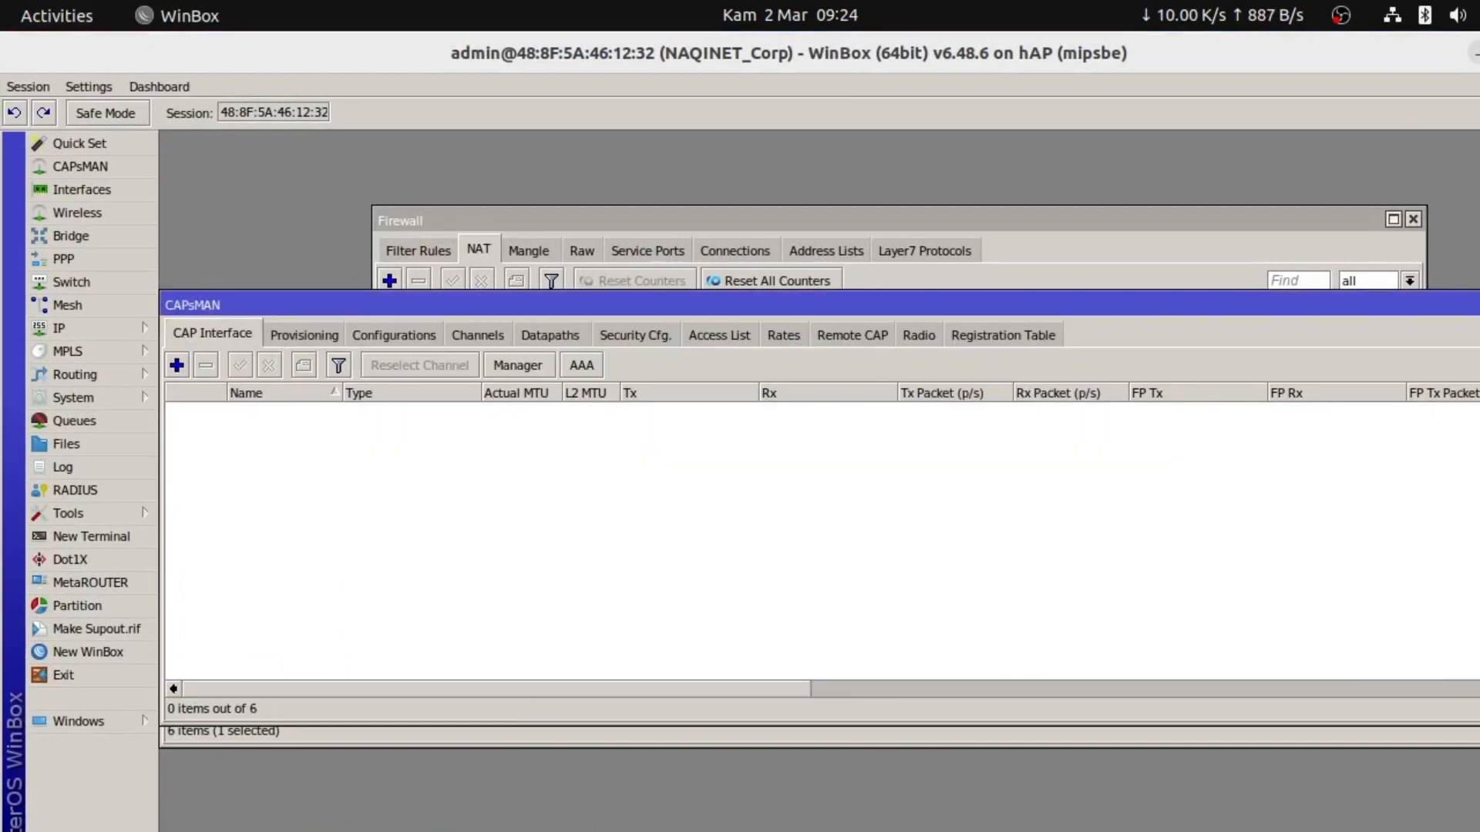
left_click(422, 326)
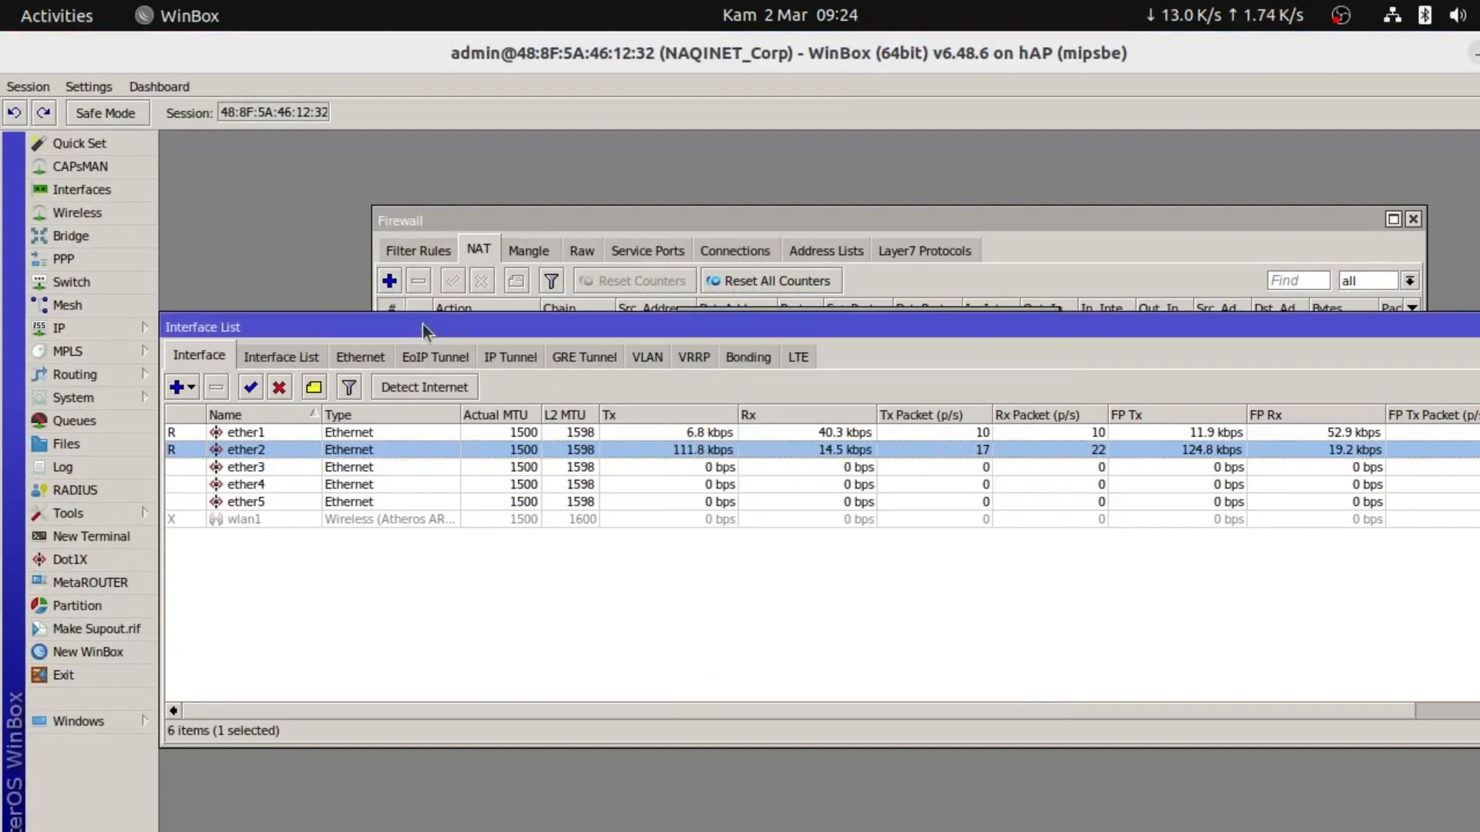
left_click(72, 535)
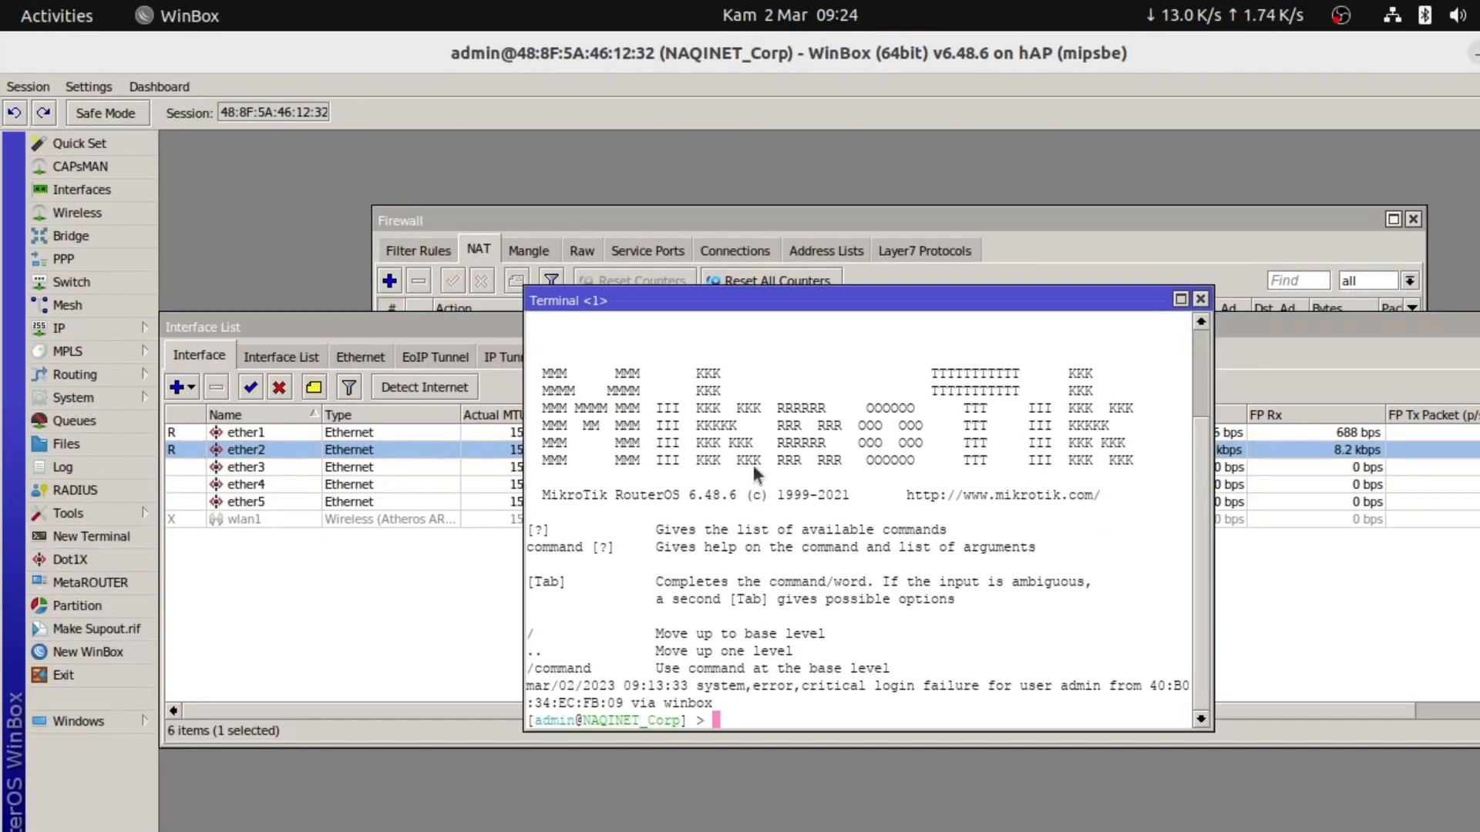
left_click_drag(696, 300, 799, 206)
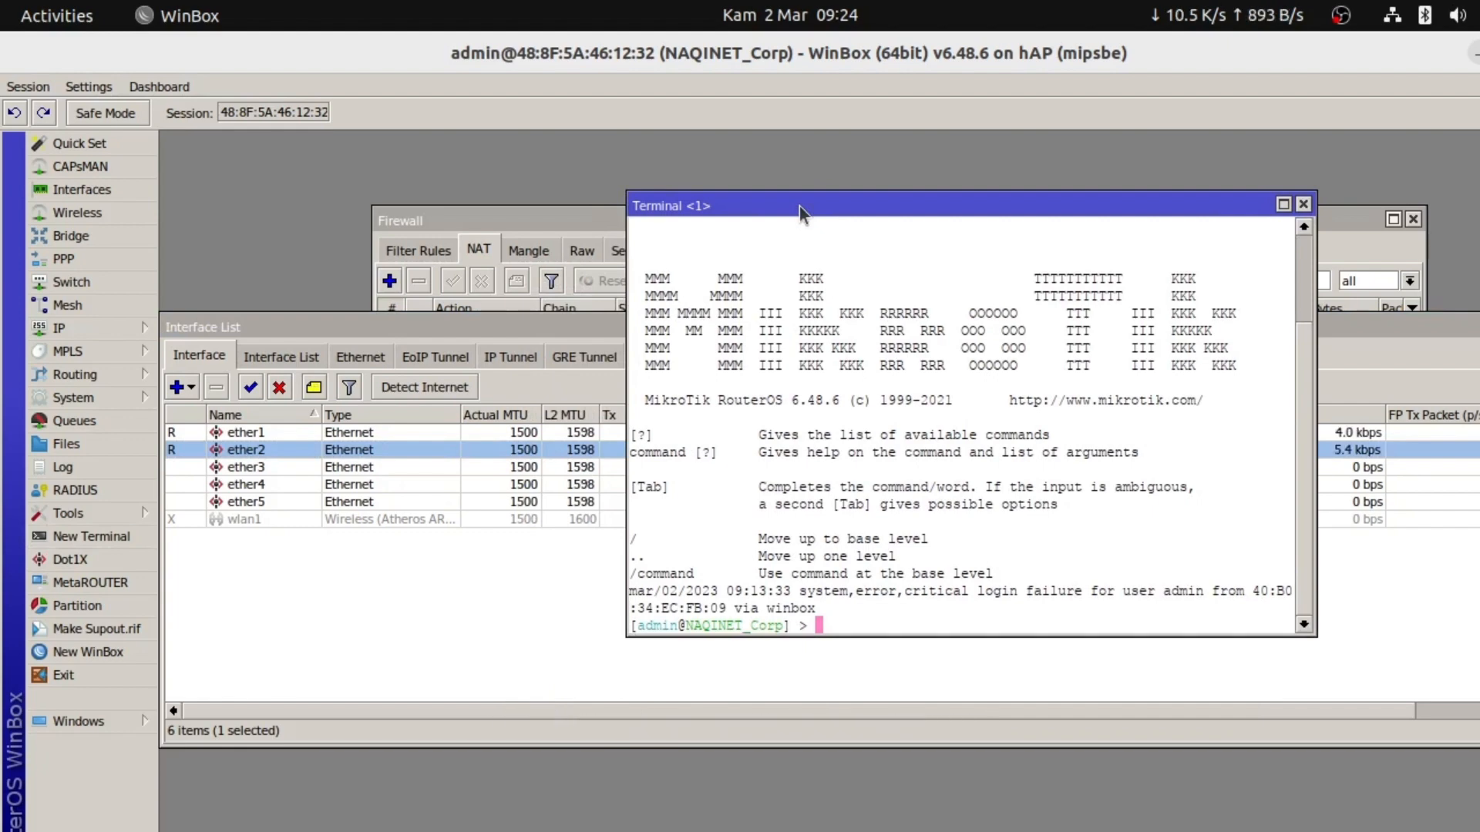
Ping google.com from the router and confirm steady replies at 28–30 ms
type("pin")
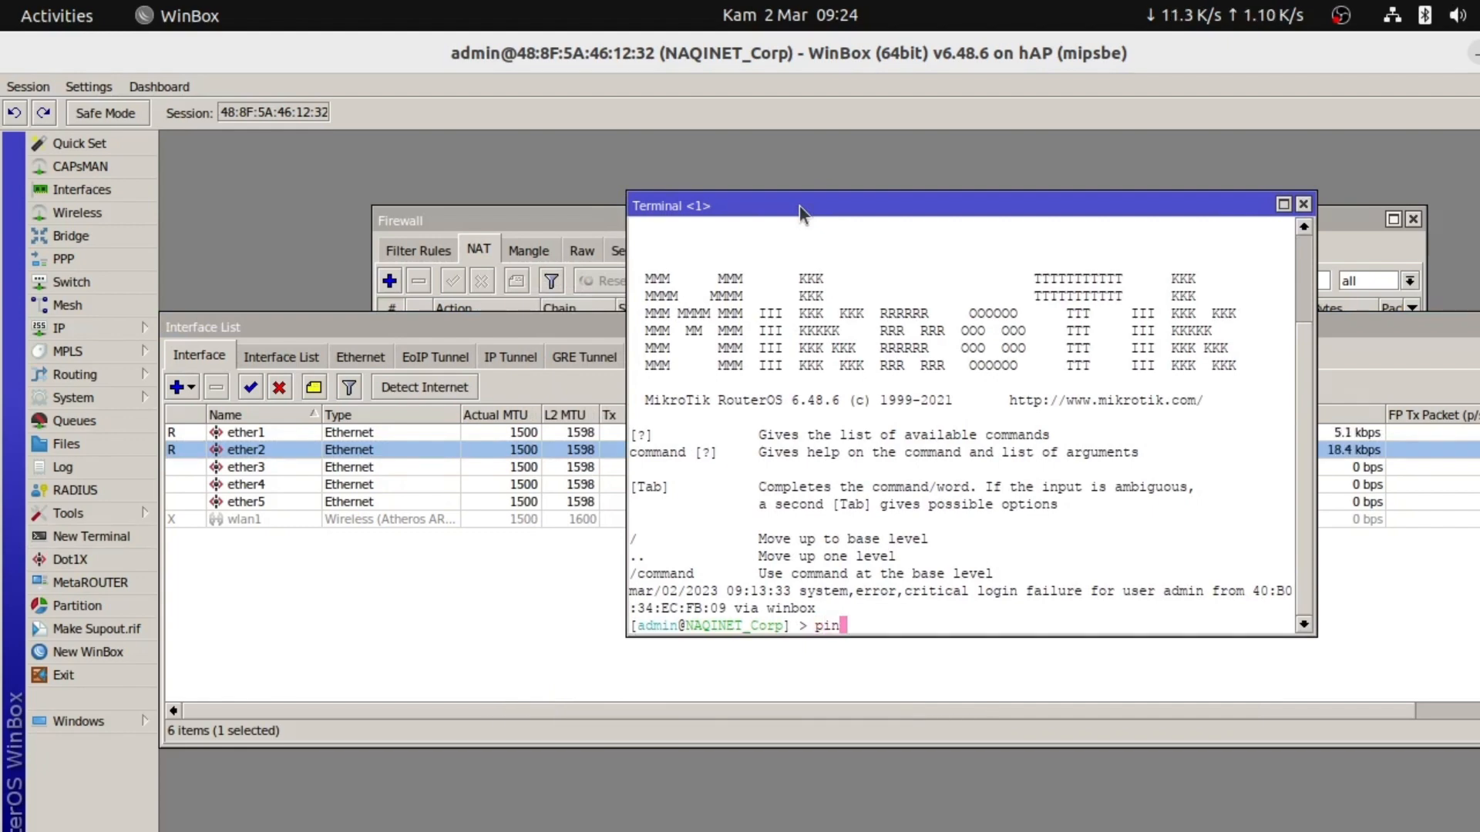
key("BackSpace")
key("BackSpace")
key("BackSpace")
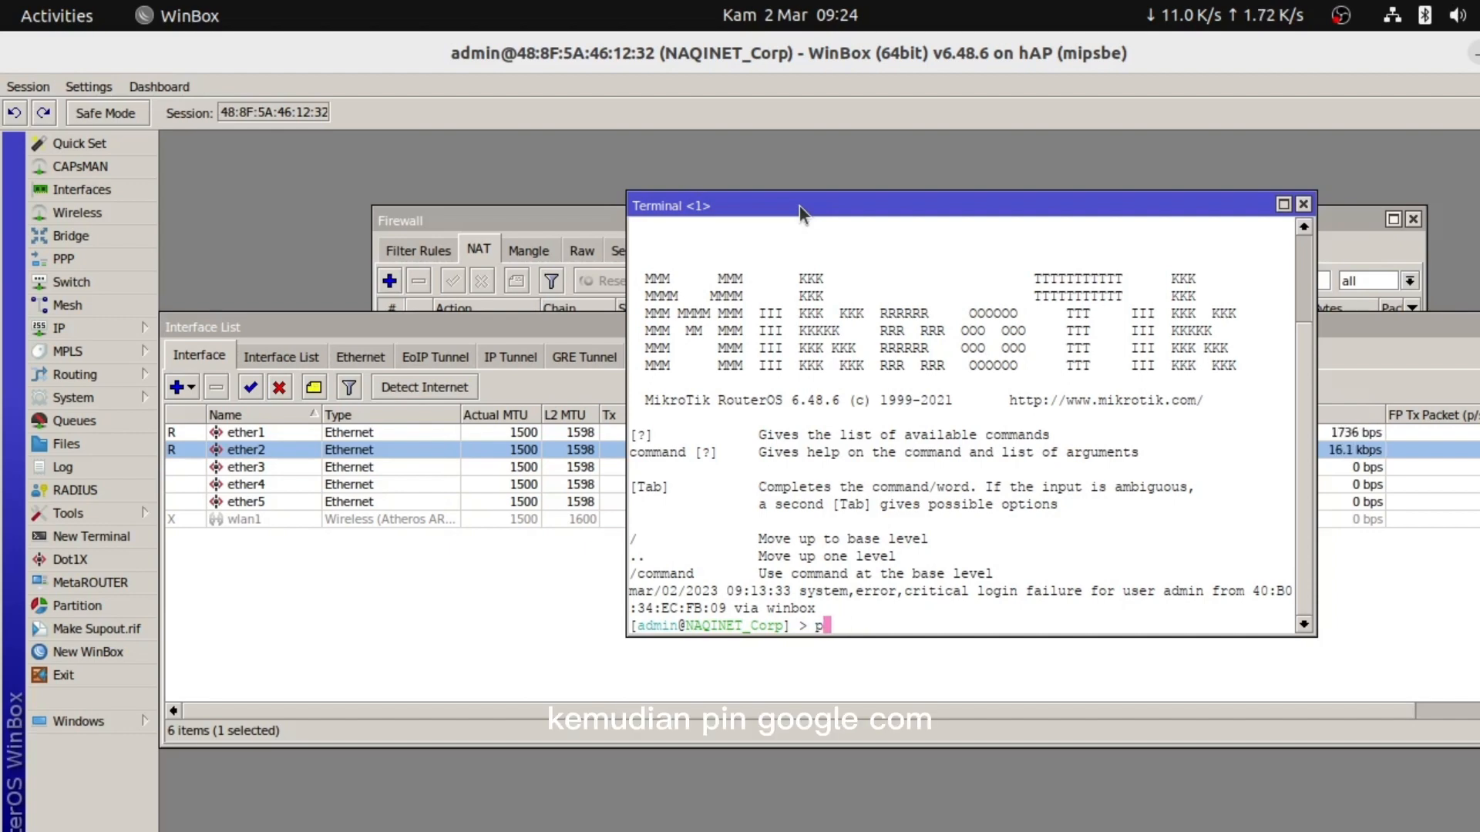
type("ping goo")
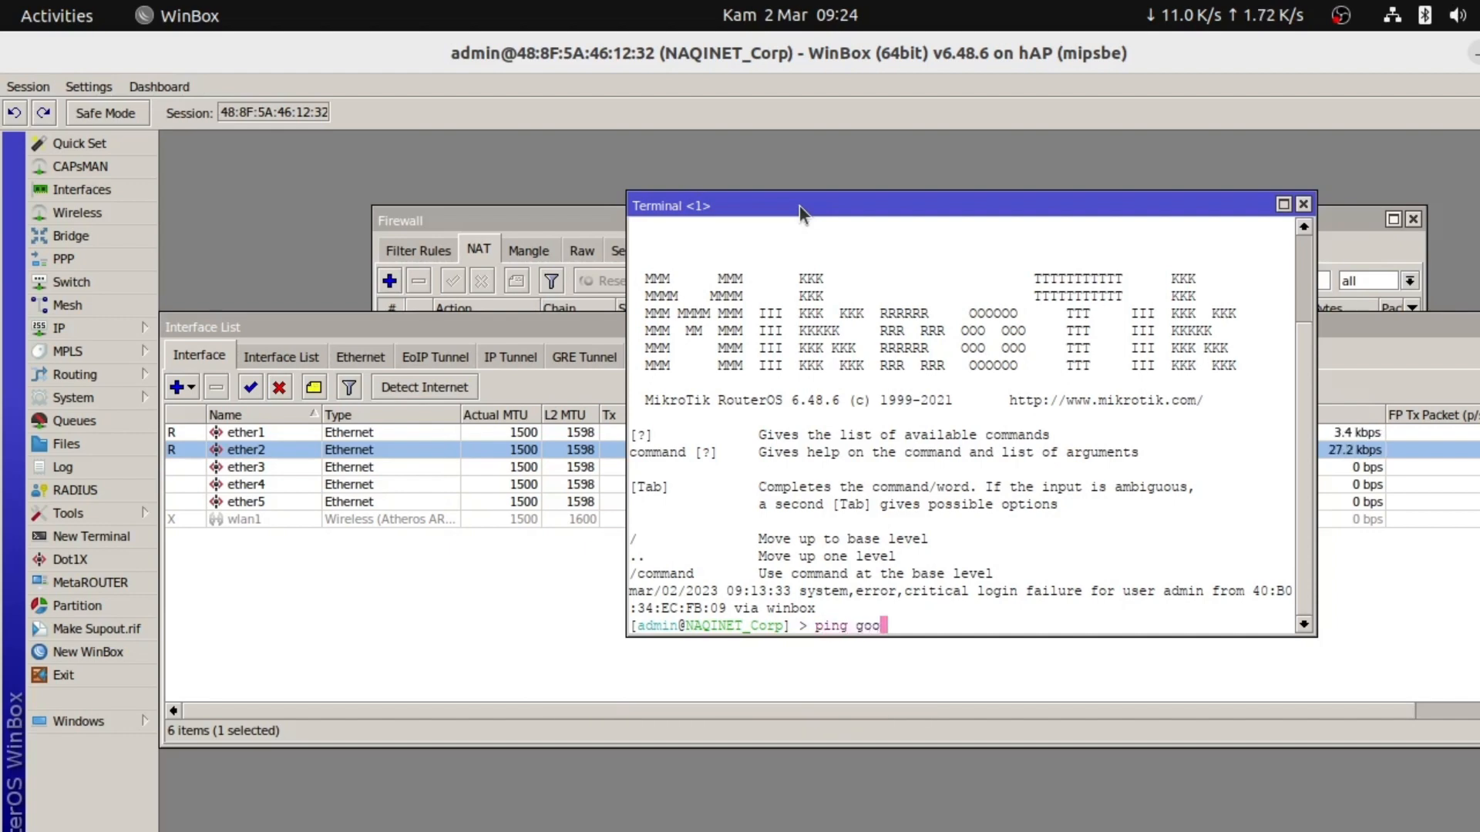
type("gle.com")
key("Return")
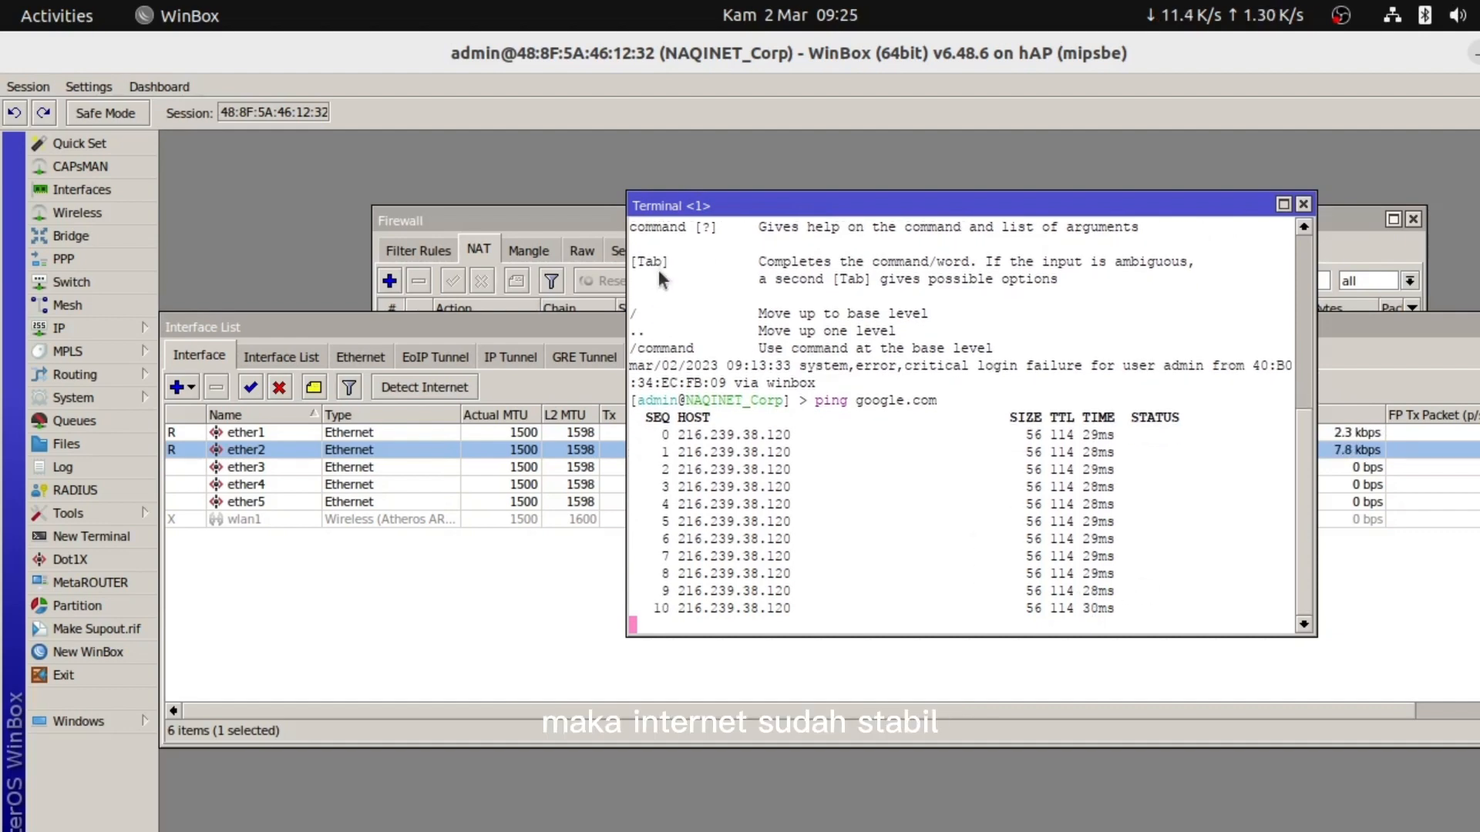
key("alt+Tab")
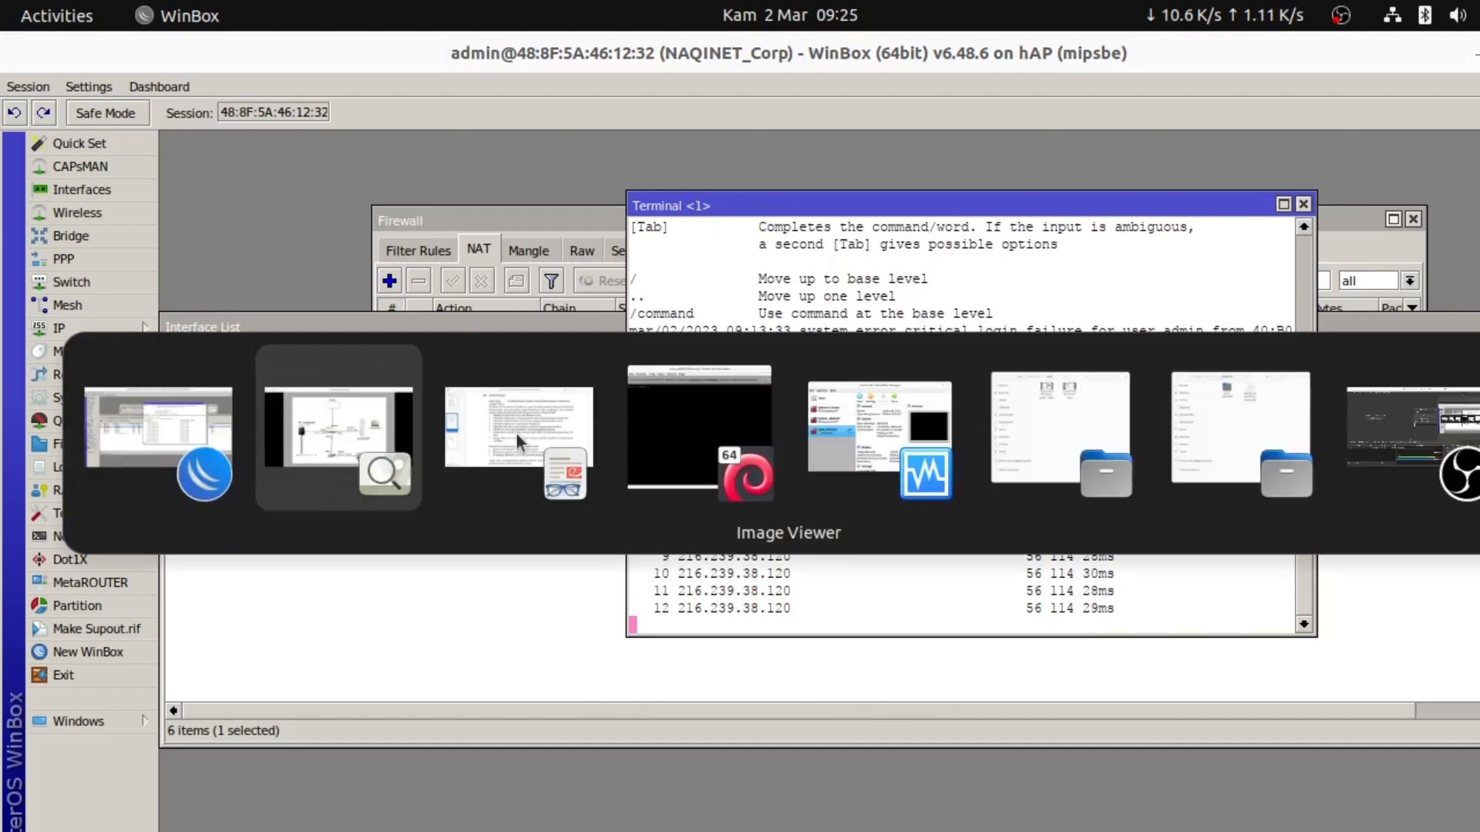
Log into the Debian VM console as root with the root password
key("Tab")
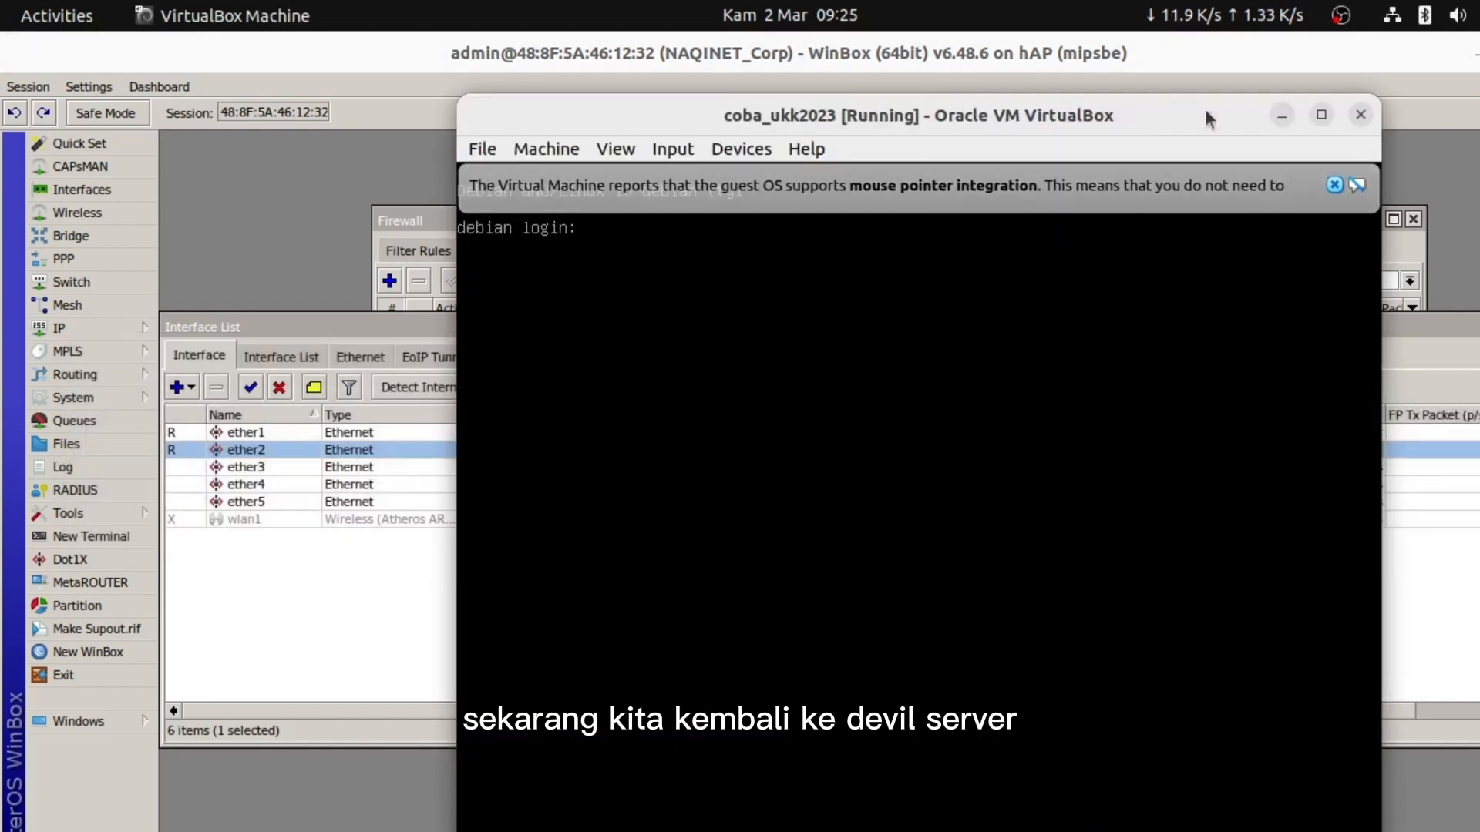
left_click(1334, 185)
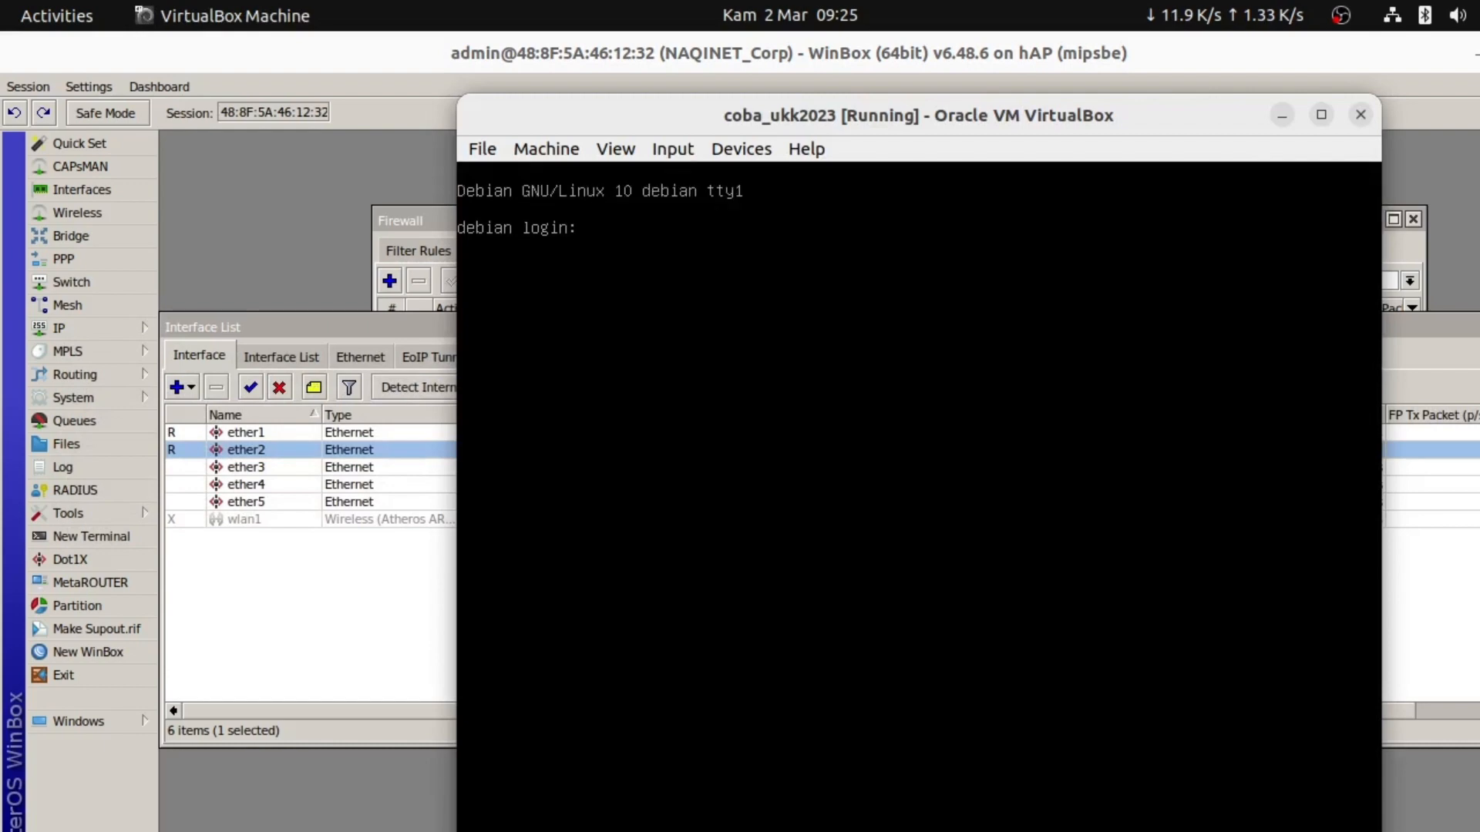
type("root")
key("Return")
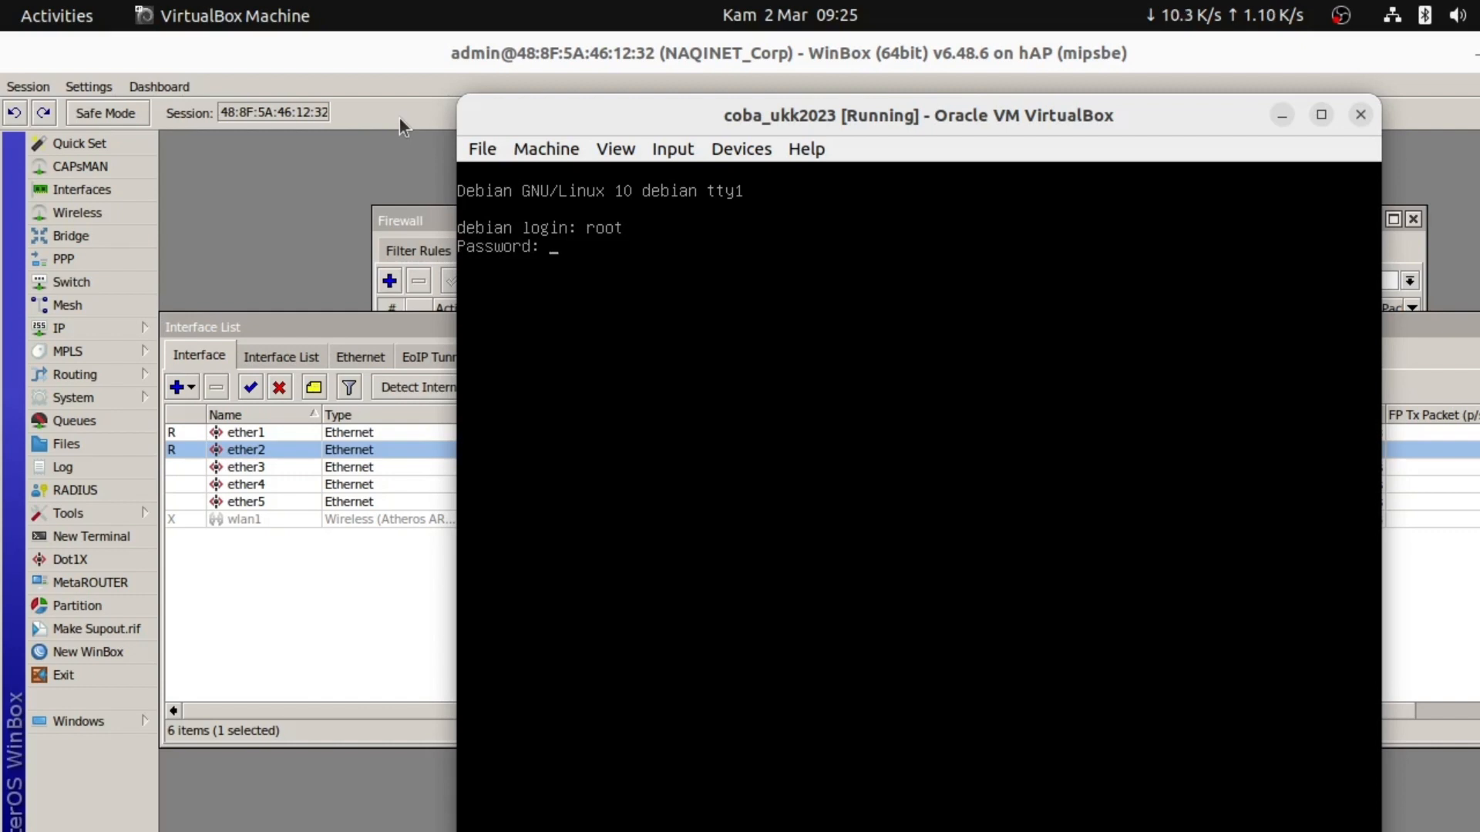
key("Return")
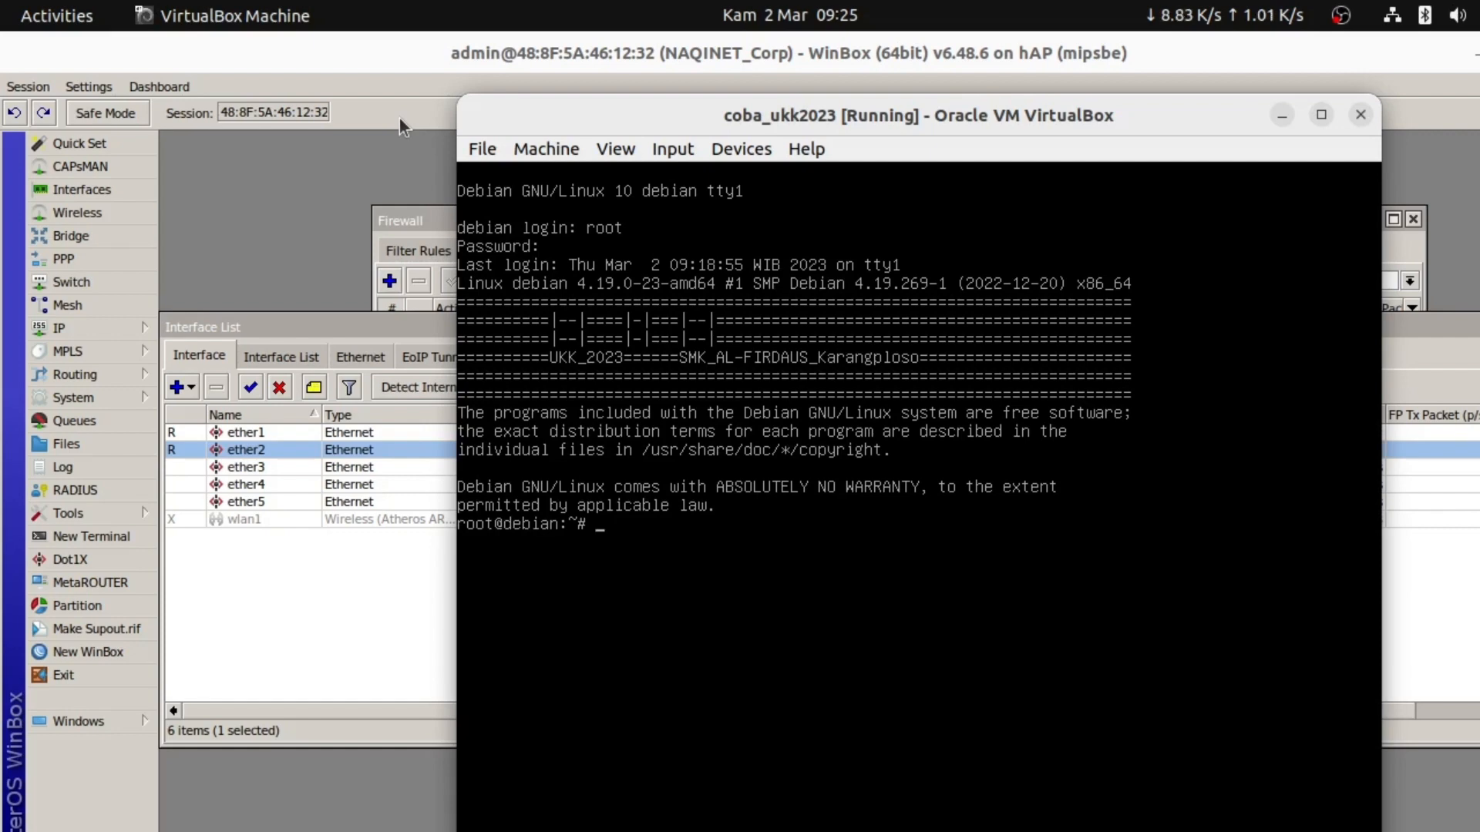
Run 'ip a' to confirm 23.23.23.194 on enp0s3, then ping 23.23.23.193
type("ip")
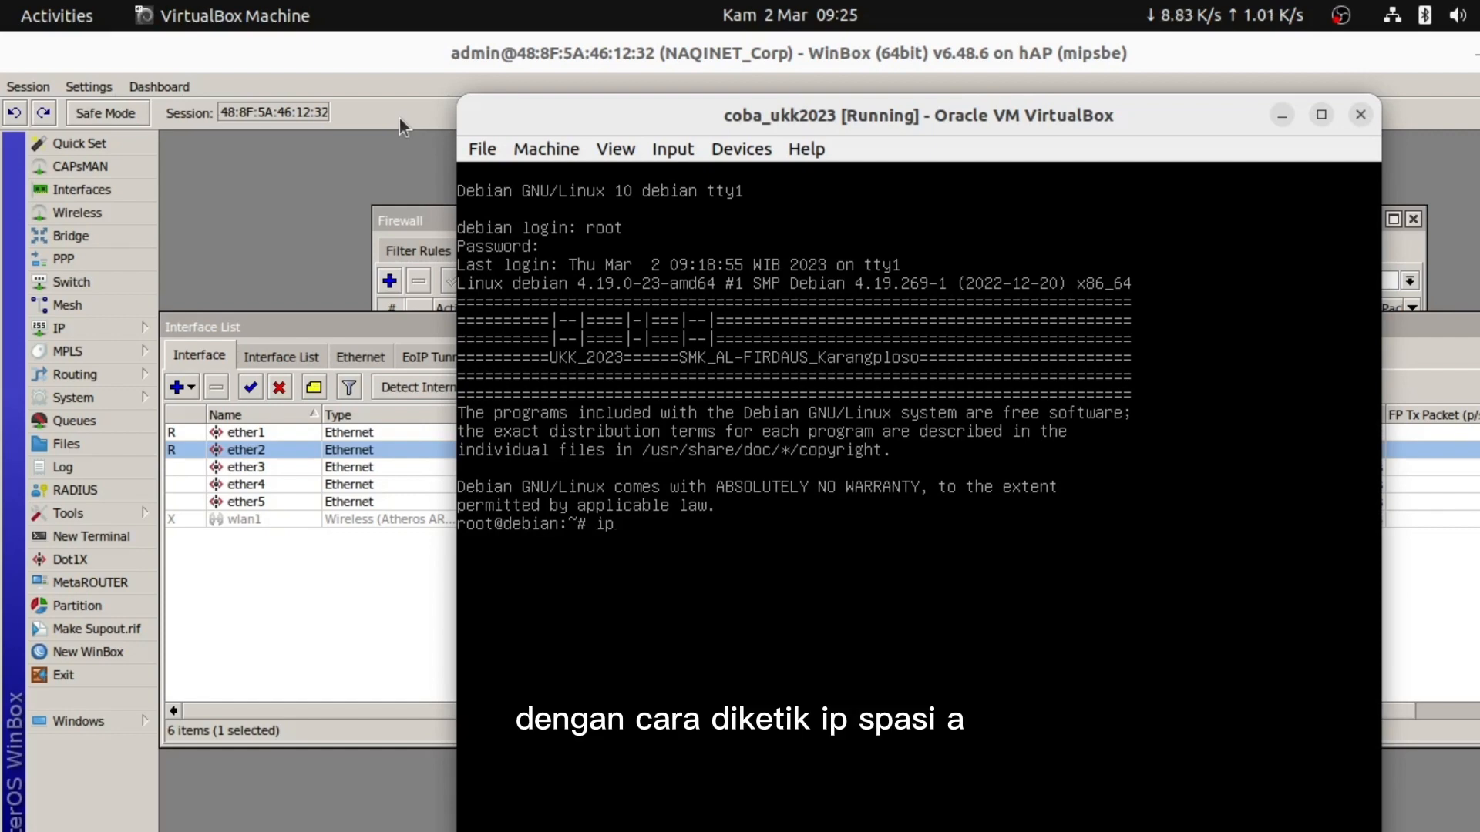
type(" a")
key("Return")
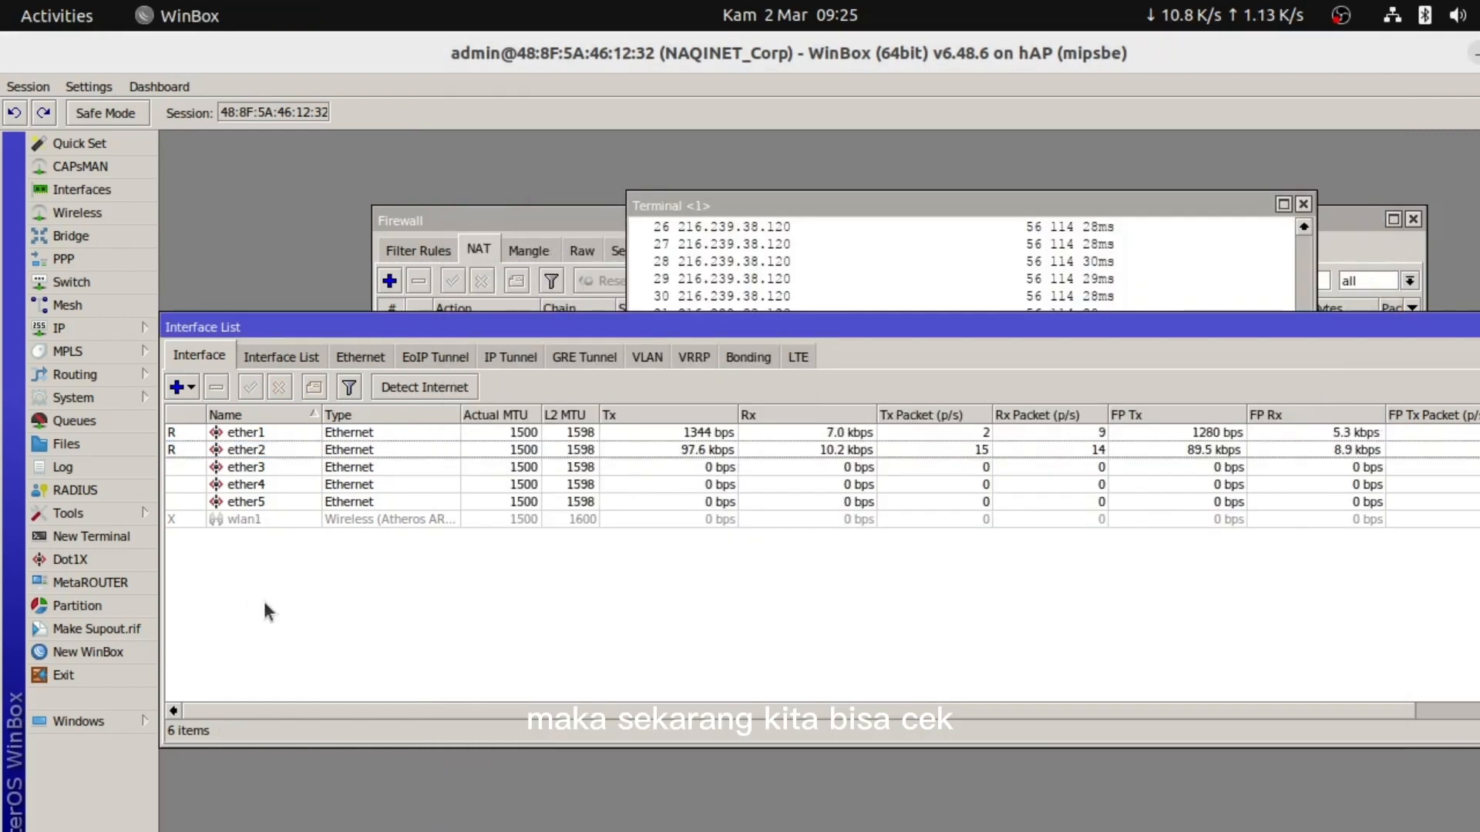
key("alt+Tab")
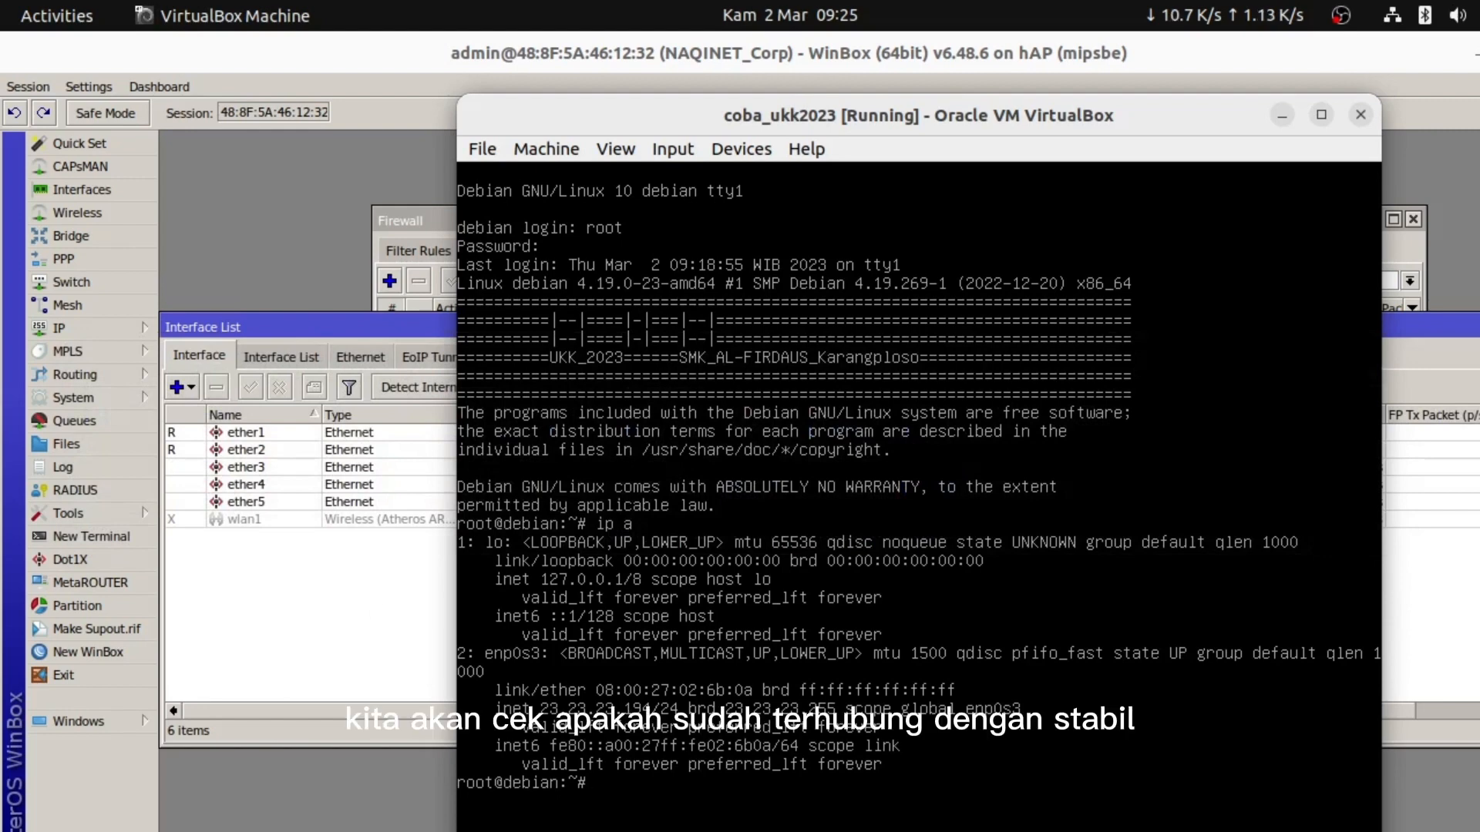
type("ping")
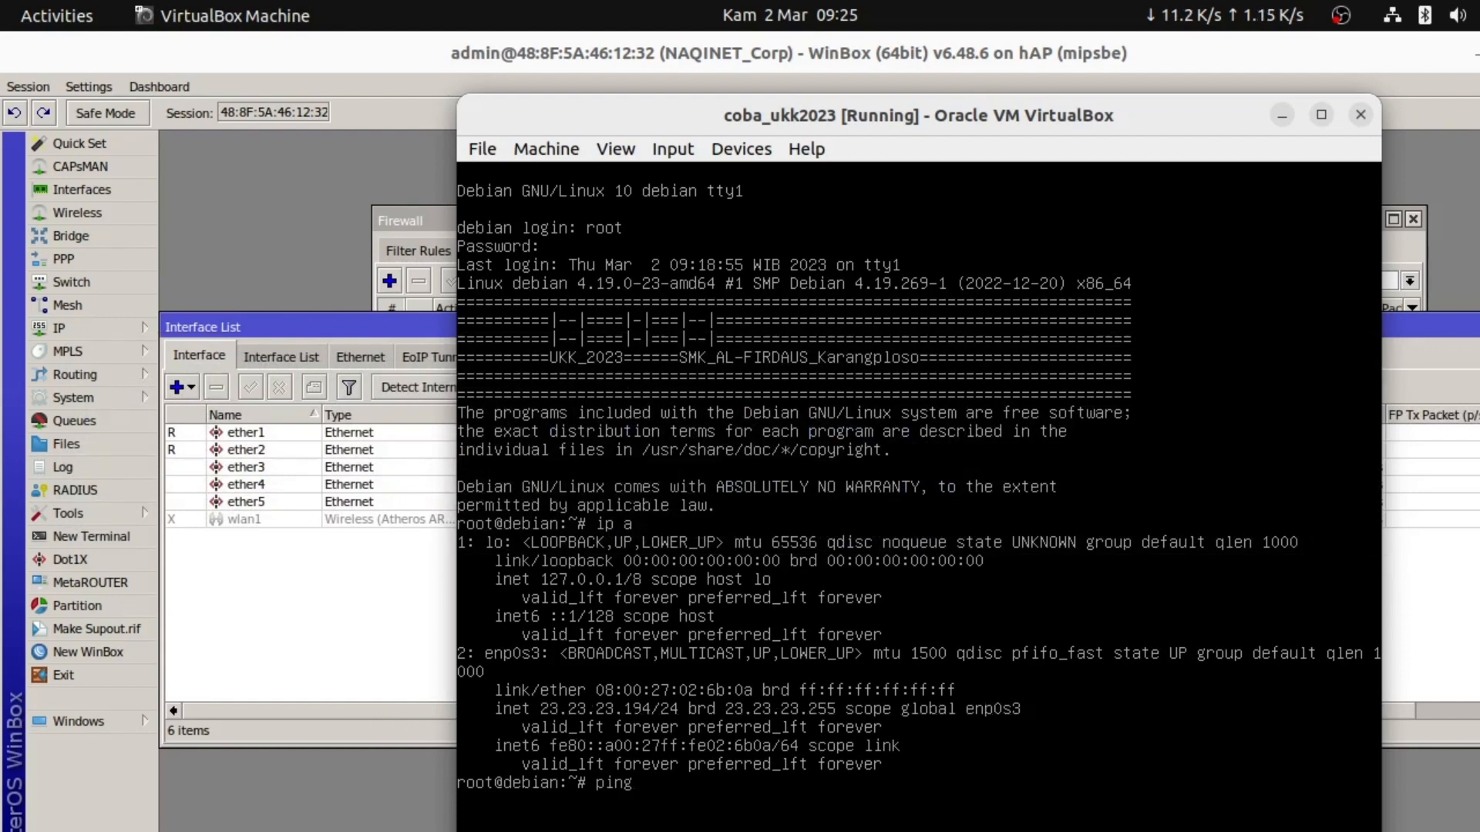
type(" 2")
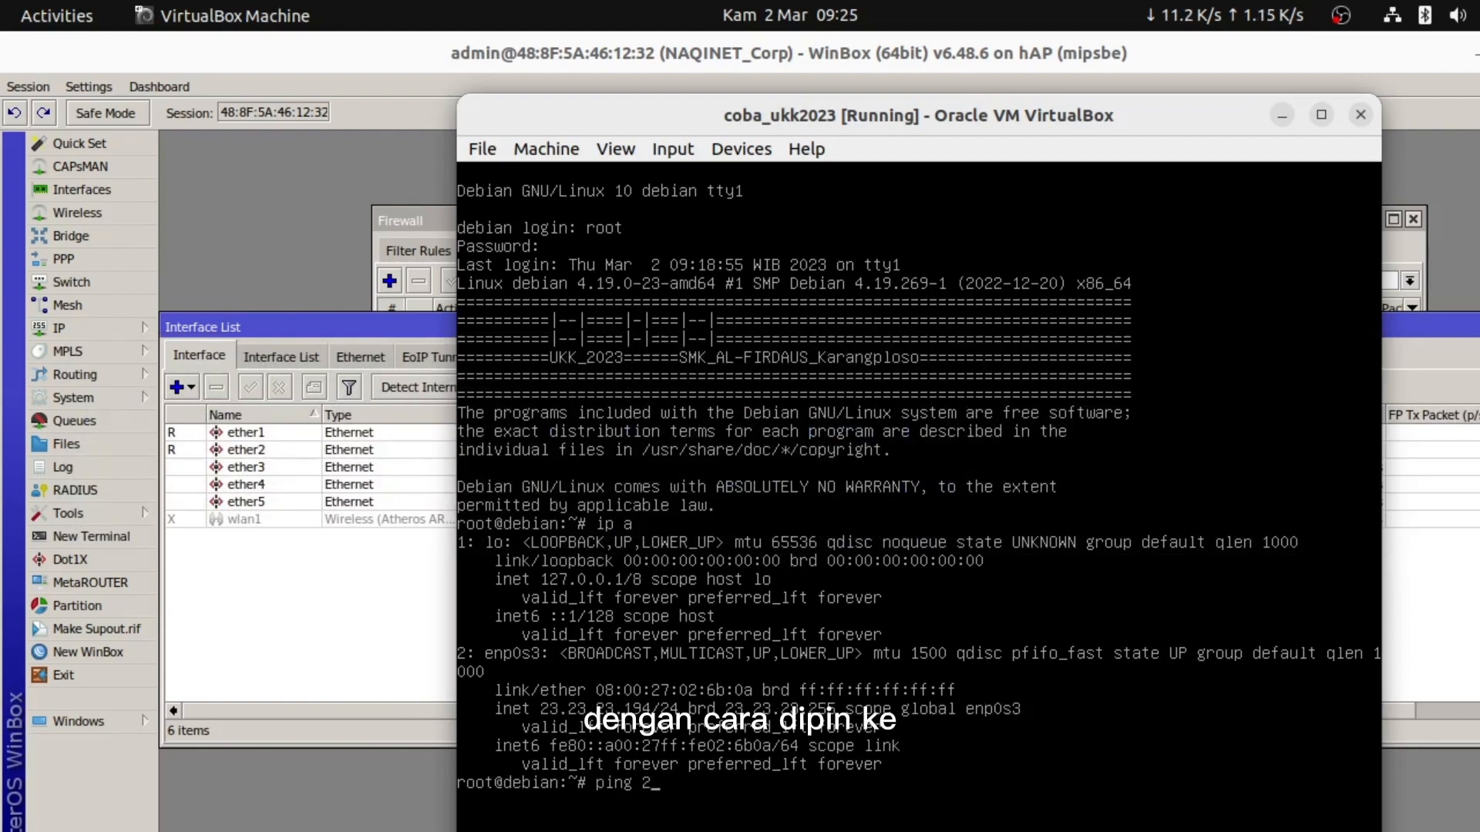
type("3.23")
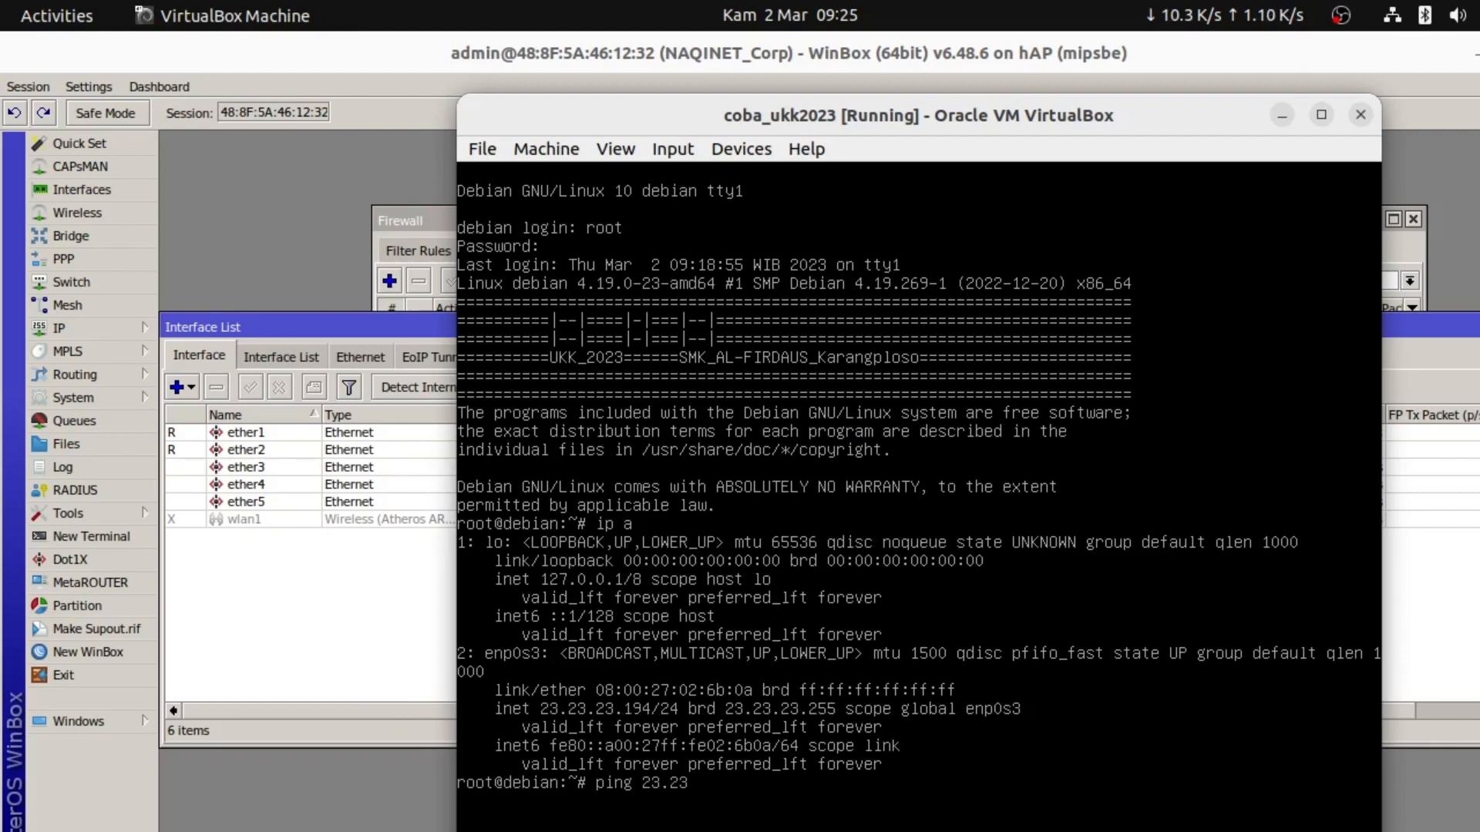
type(".23.193")
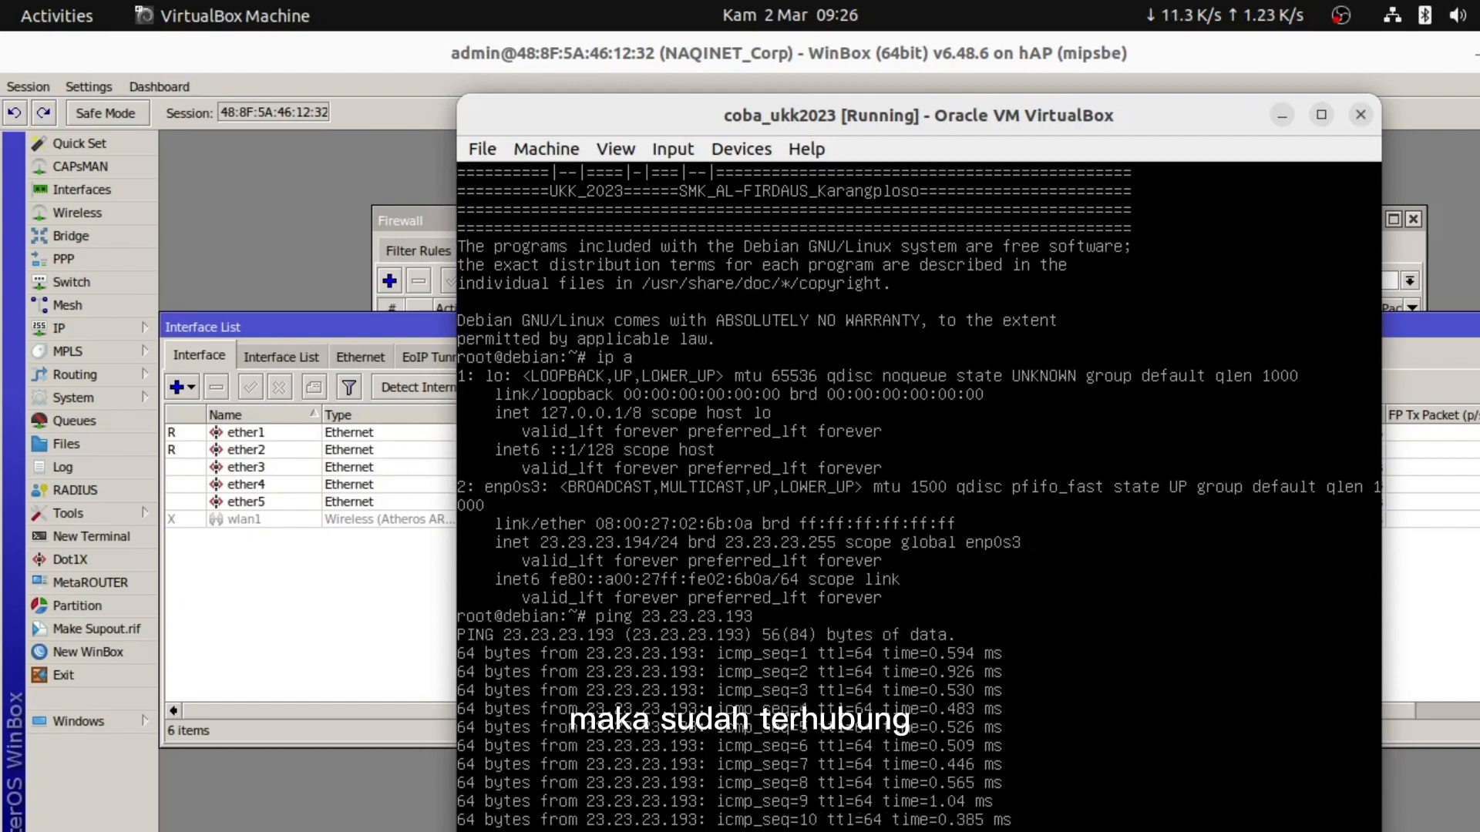
Stop the router terminal's internet ping and ping the Debian server at 23.23.23.194 instead
left_click(262, 54)
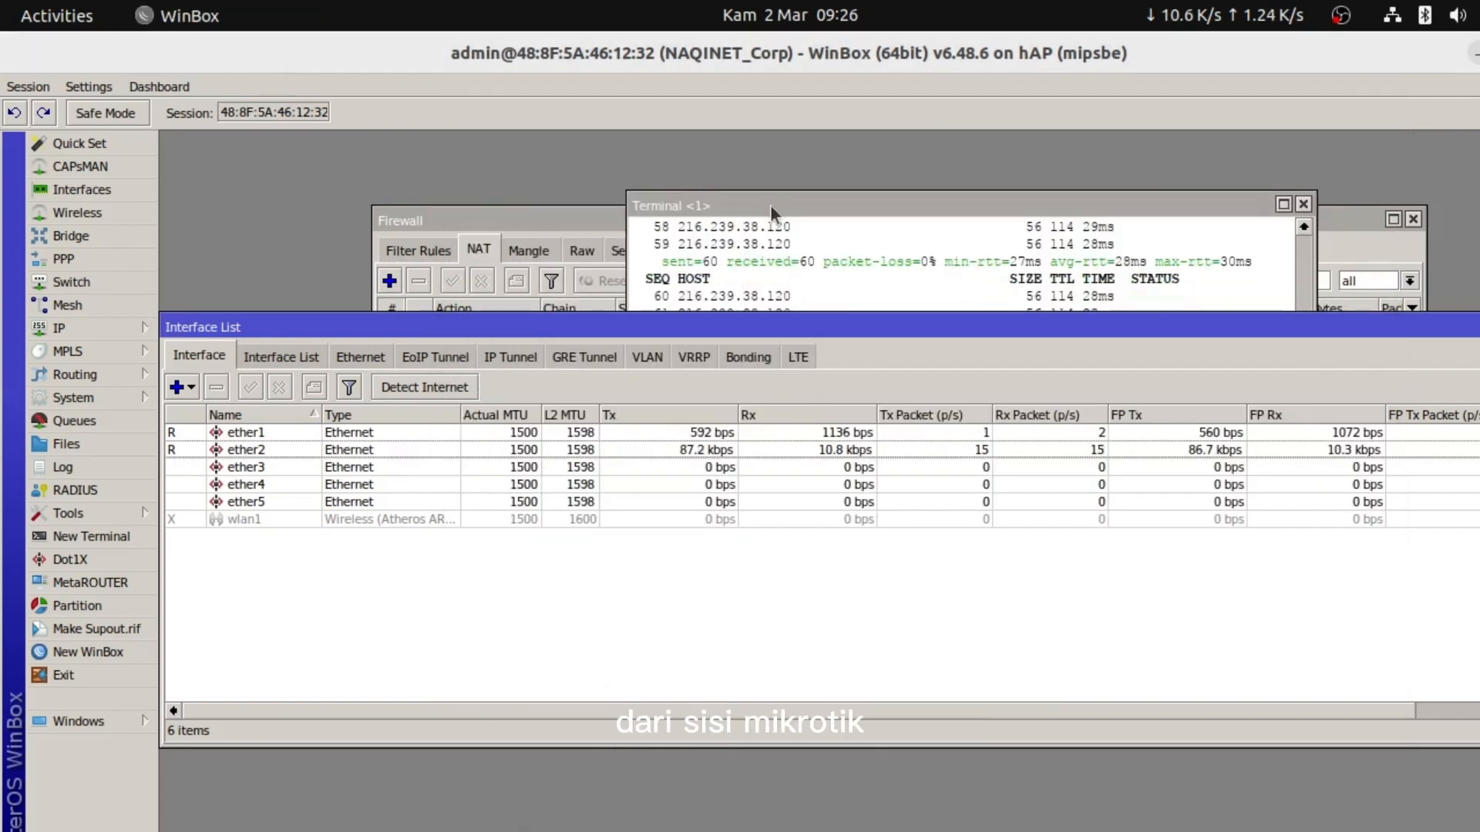
left_click(770, 205)
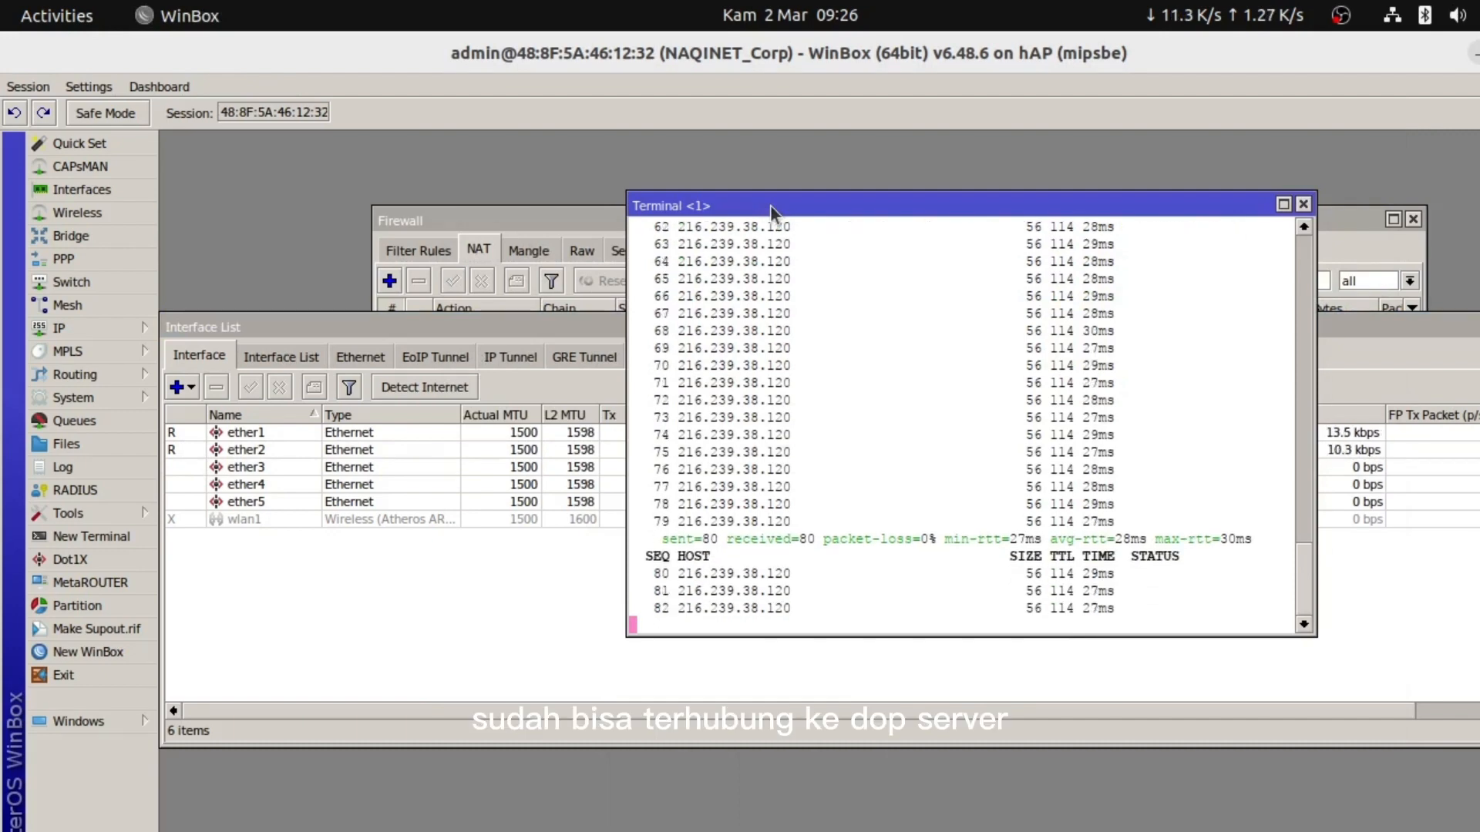
key("ctrl+c")
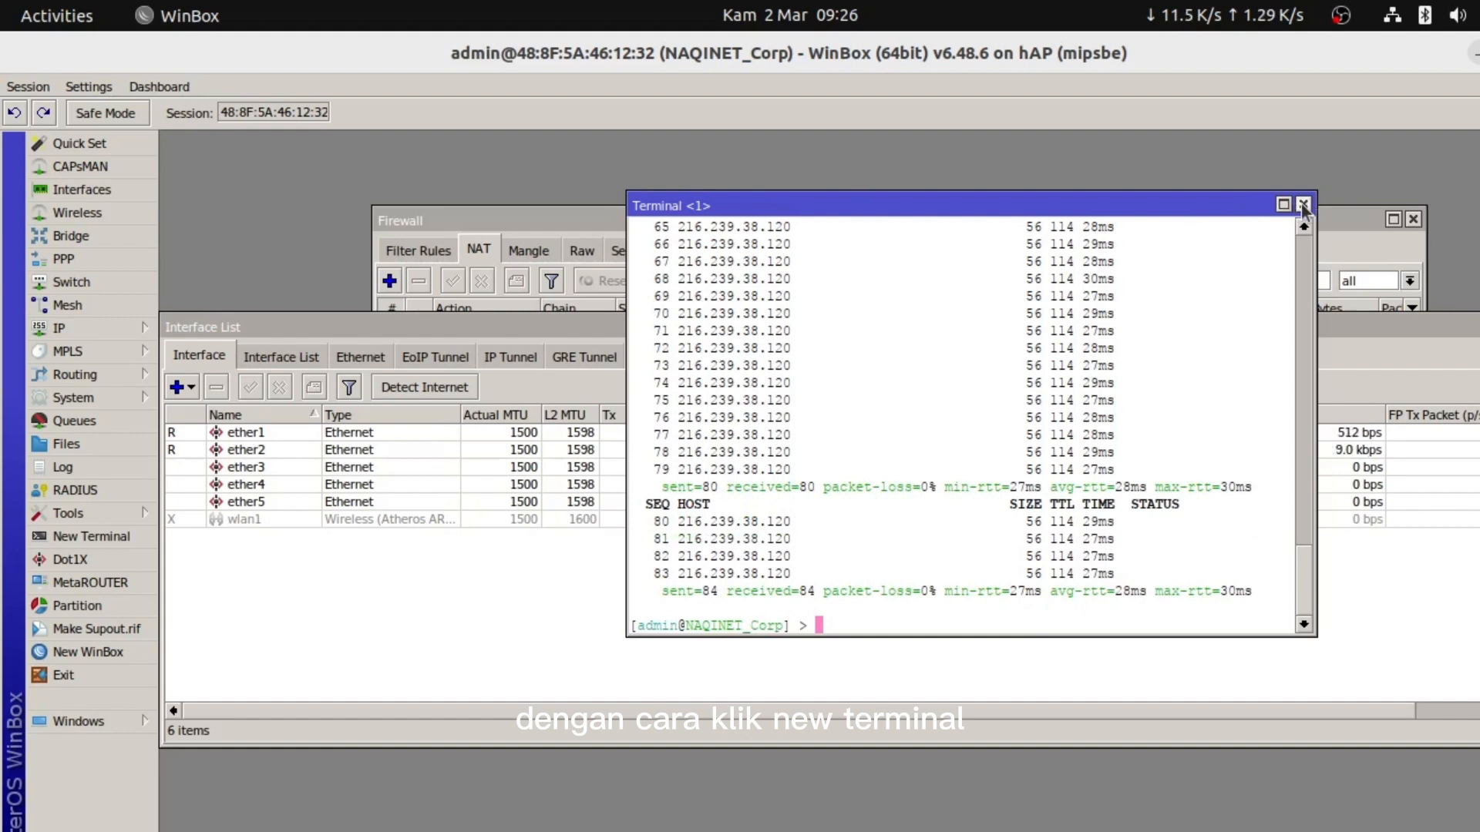
type("ping ")
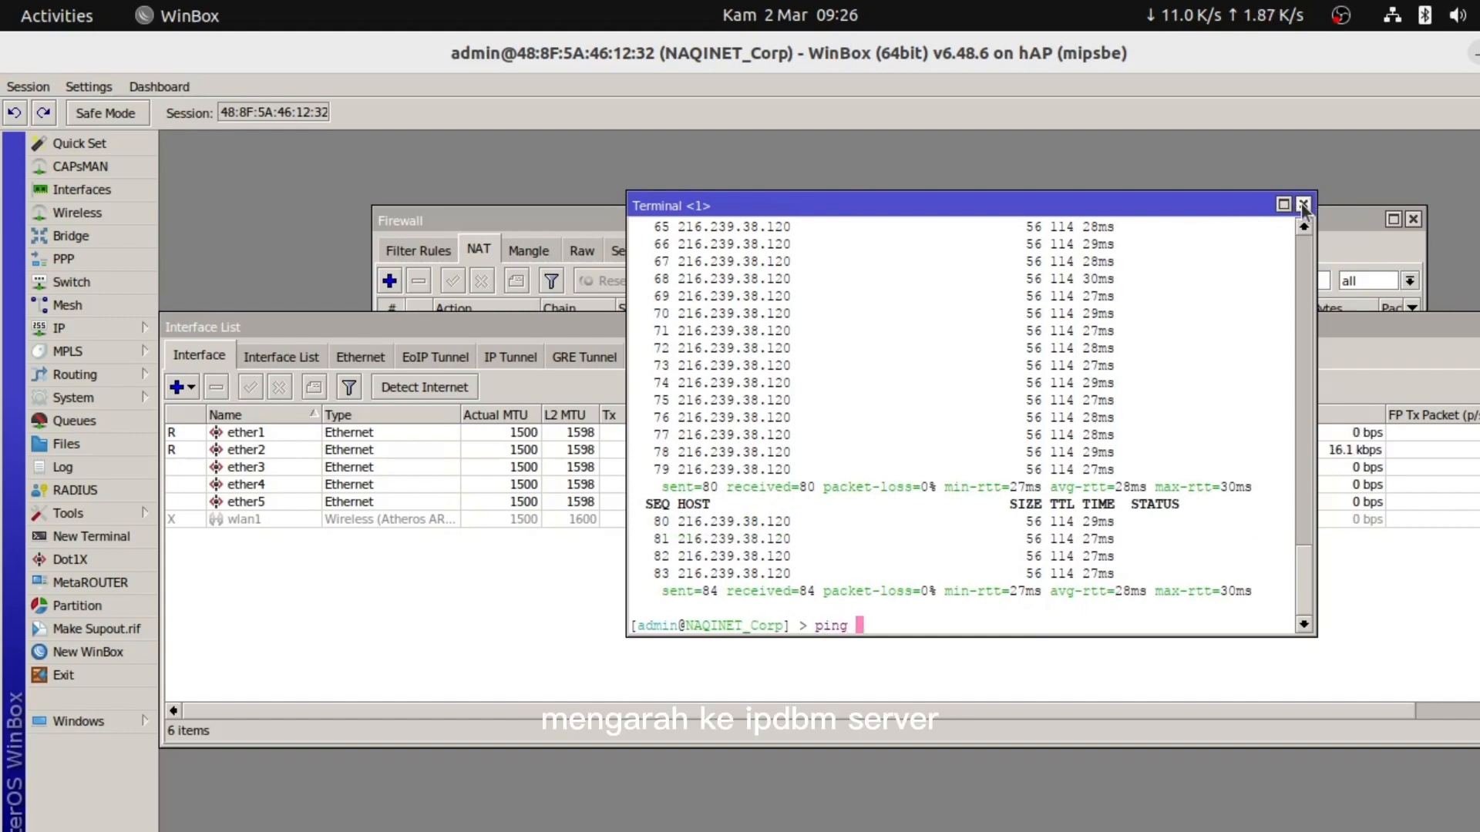
type("23.")
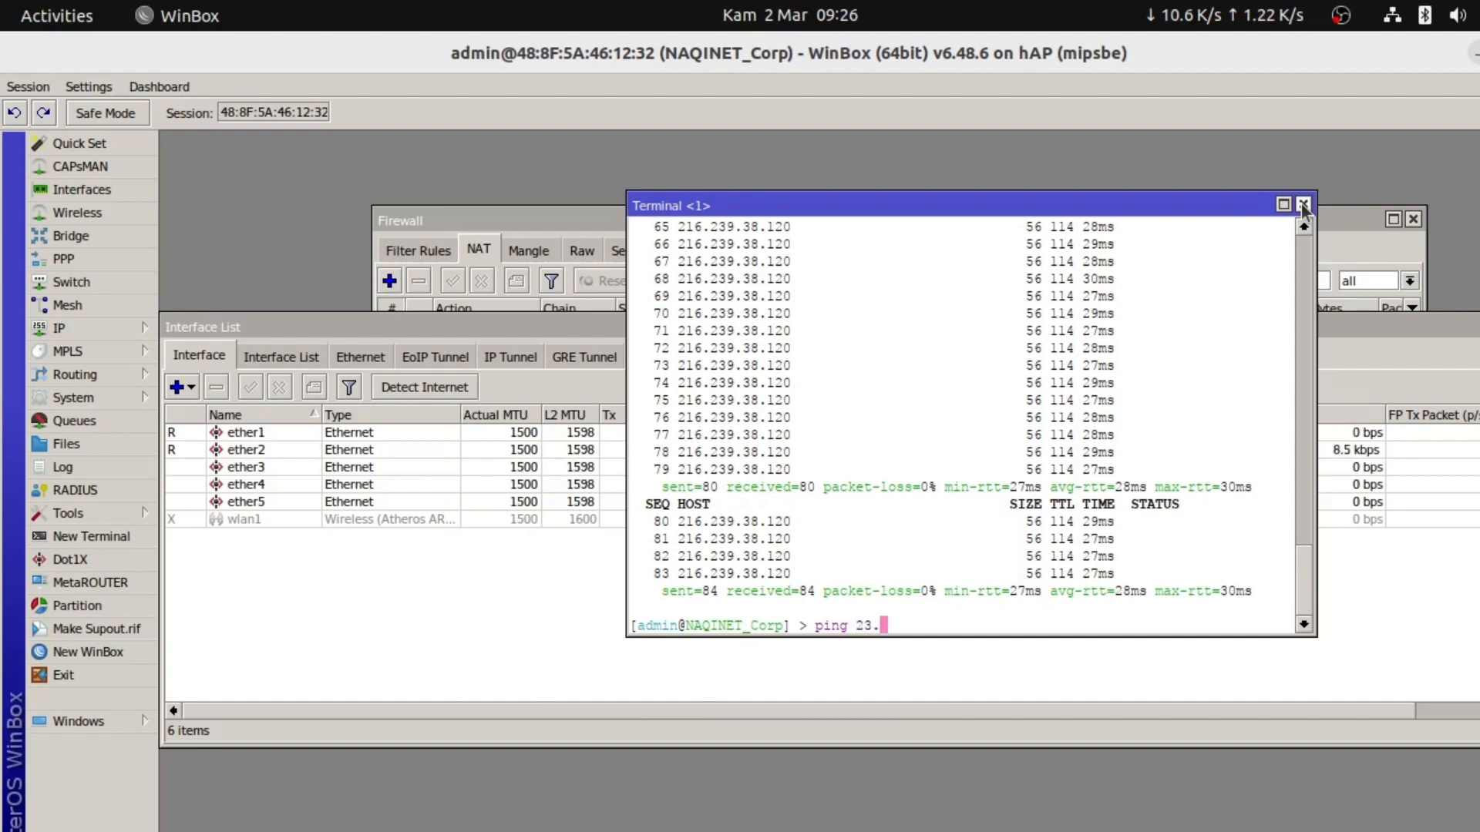
type("23.23.194")
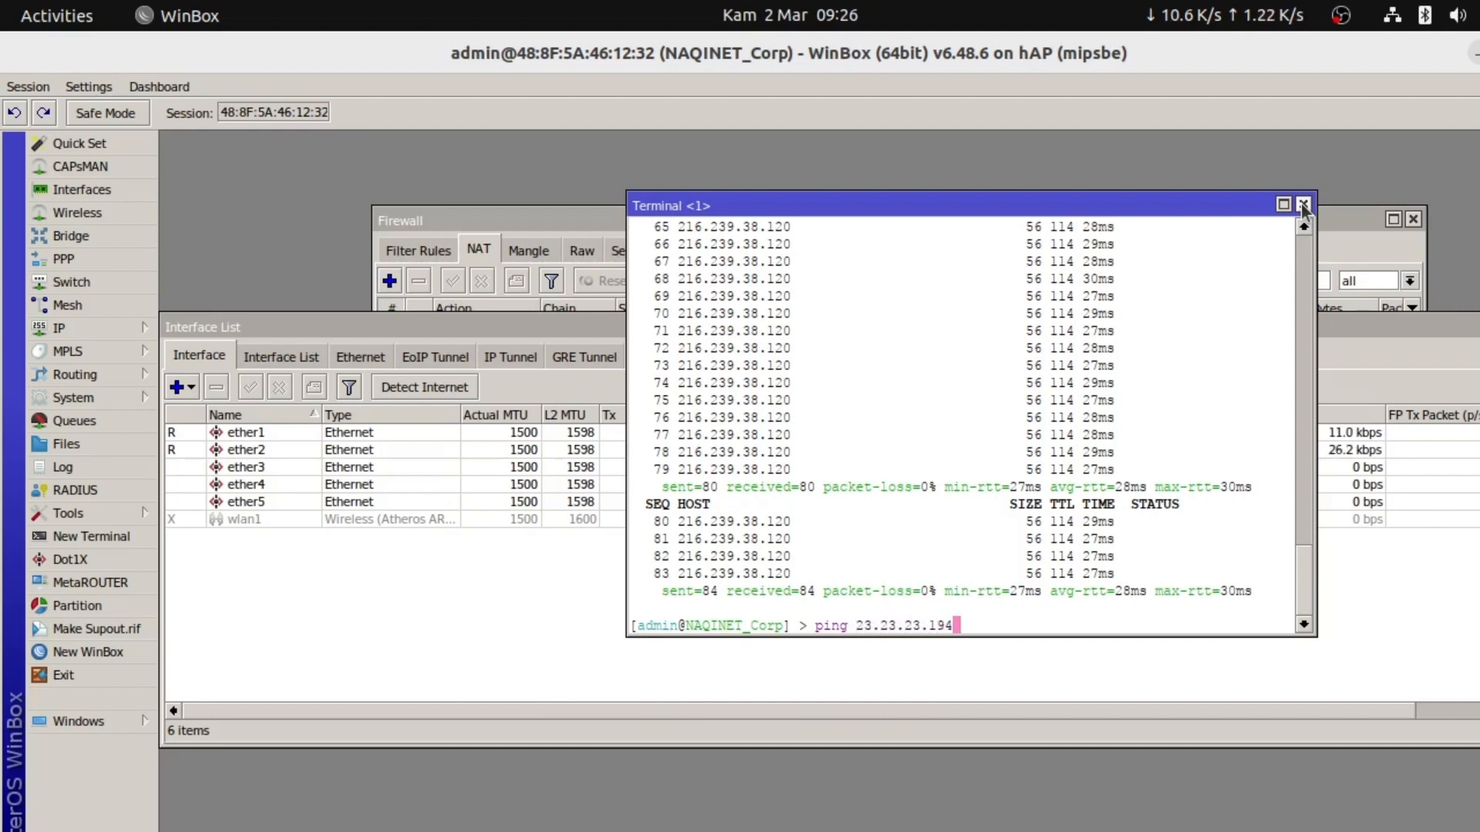
key("Return")
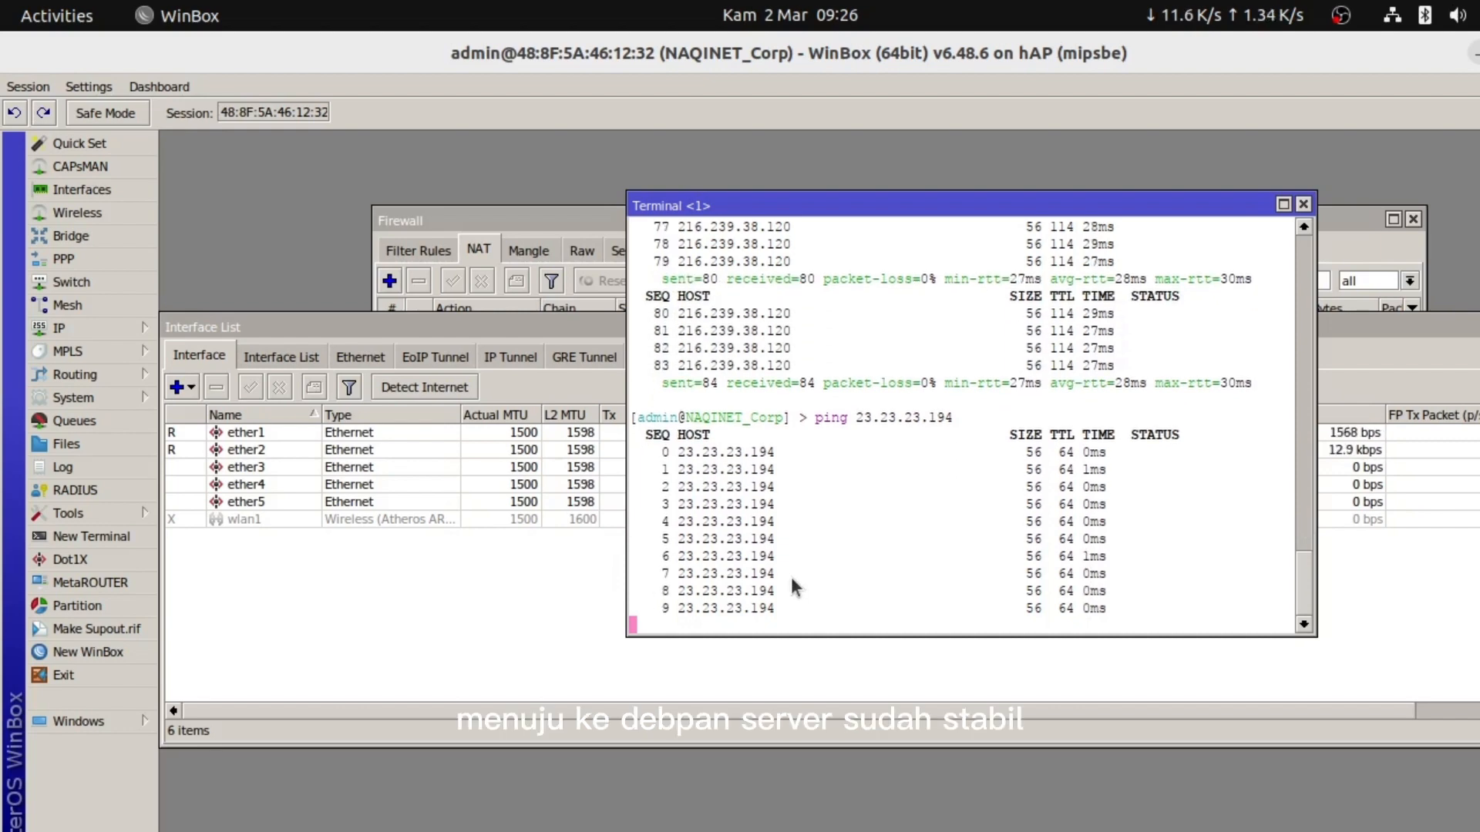
key("alt+Tab")
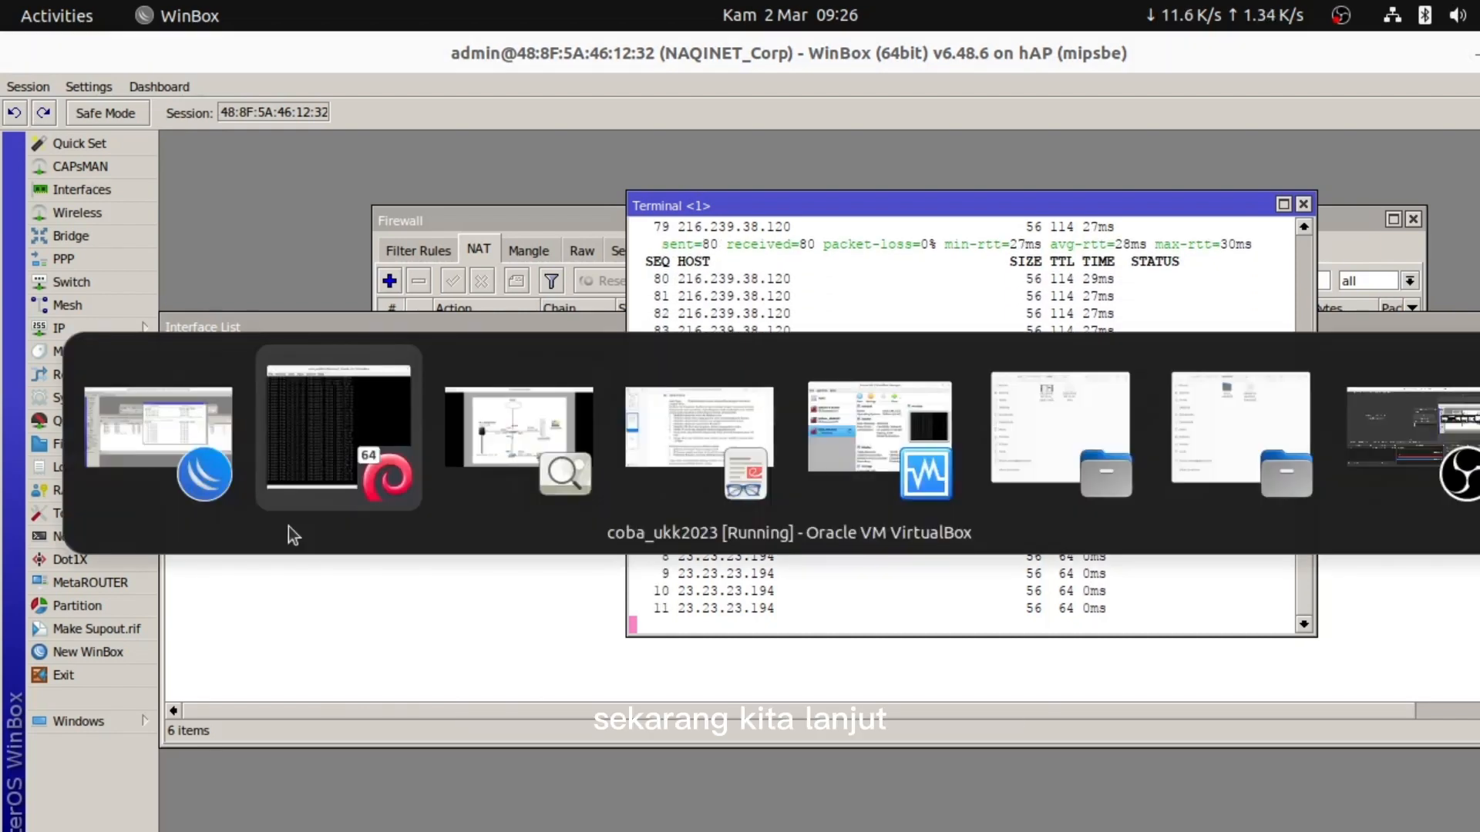
Minimize the file manager and open a new Terminal window on the laptop
key("alt+Tab")
key("alt+Tab")
key("alt+Tab")
key("alt+Tab")
key("alt+Tab")
key("alt+Tab")
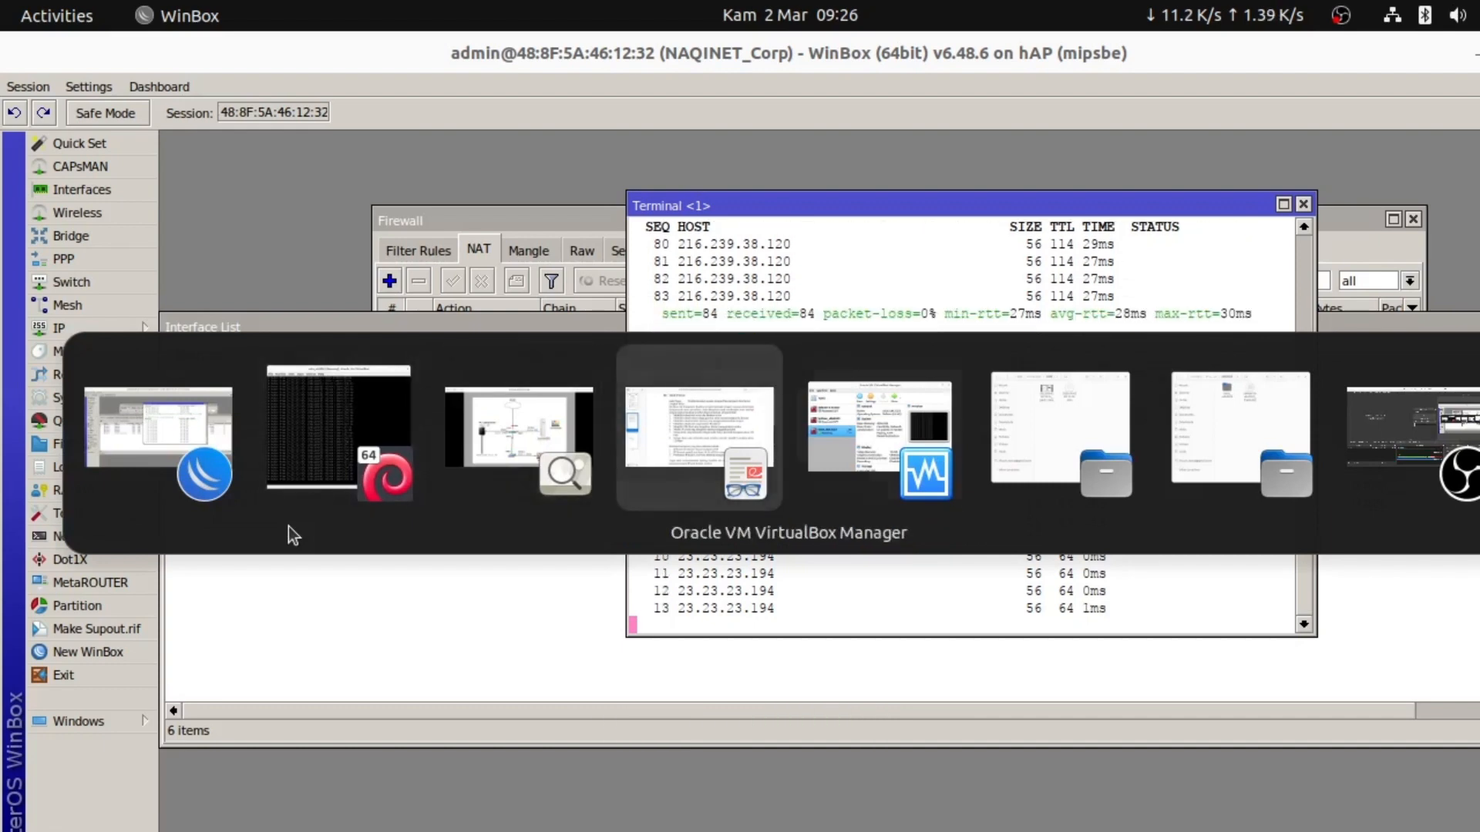
key("alt+Tab")
key("alt+Tab")
key("alt+Tab")
key("alt+Tab")
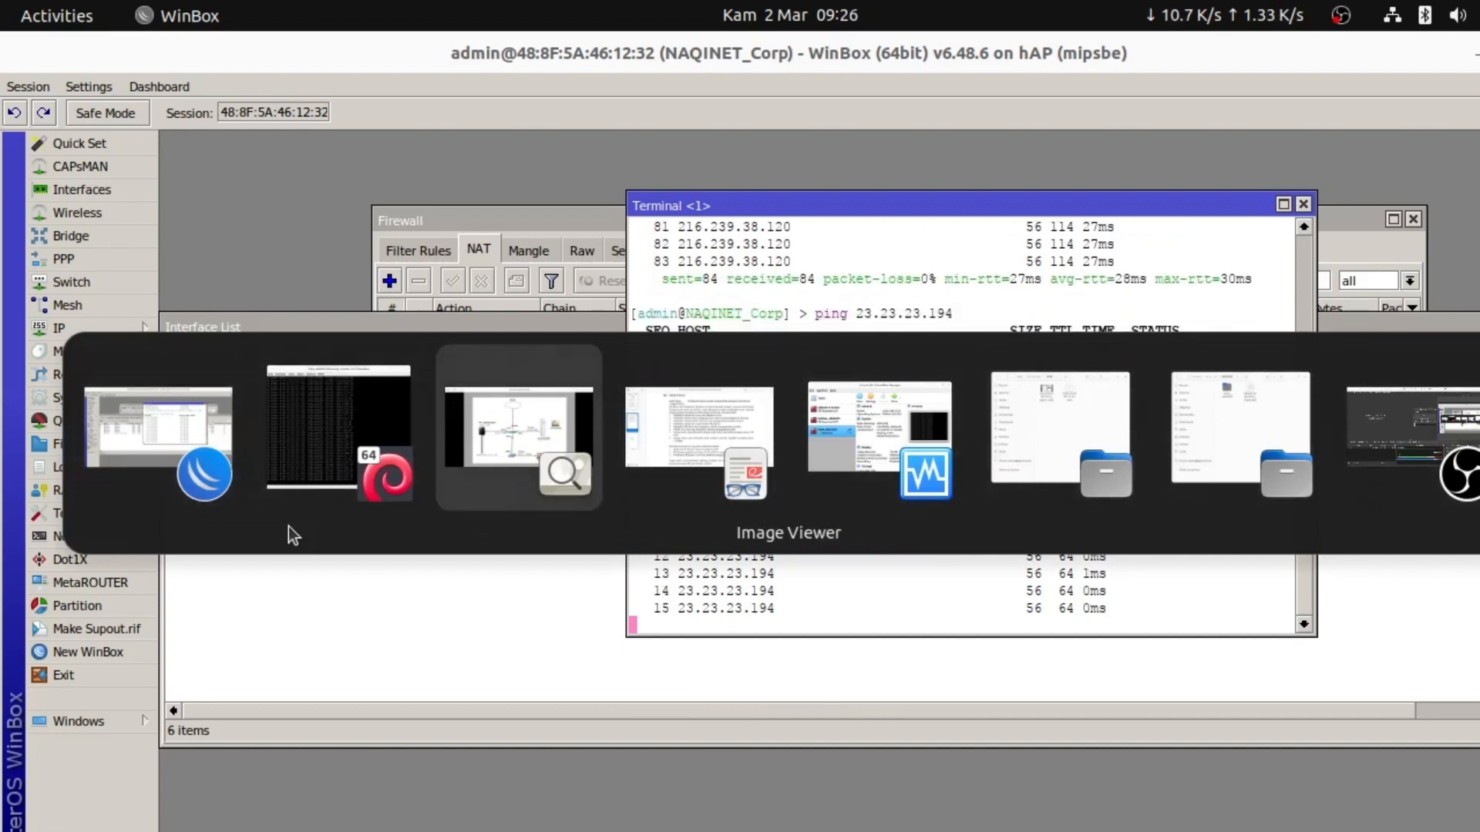
key("alt+Tab")
key("alt+Tab")
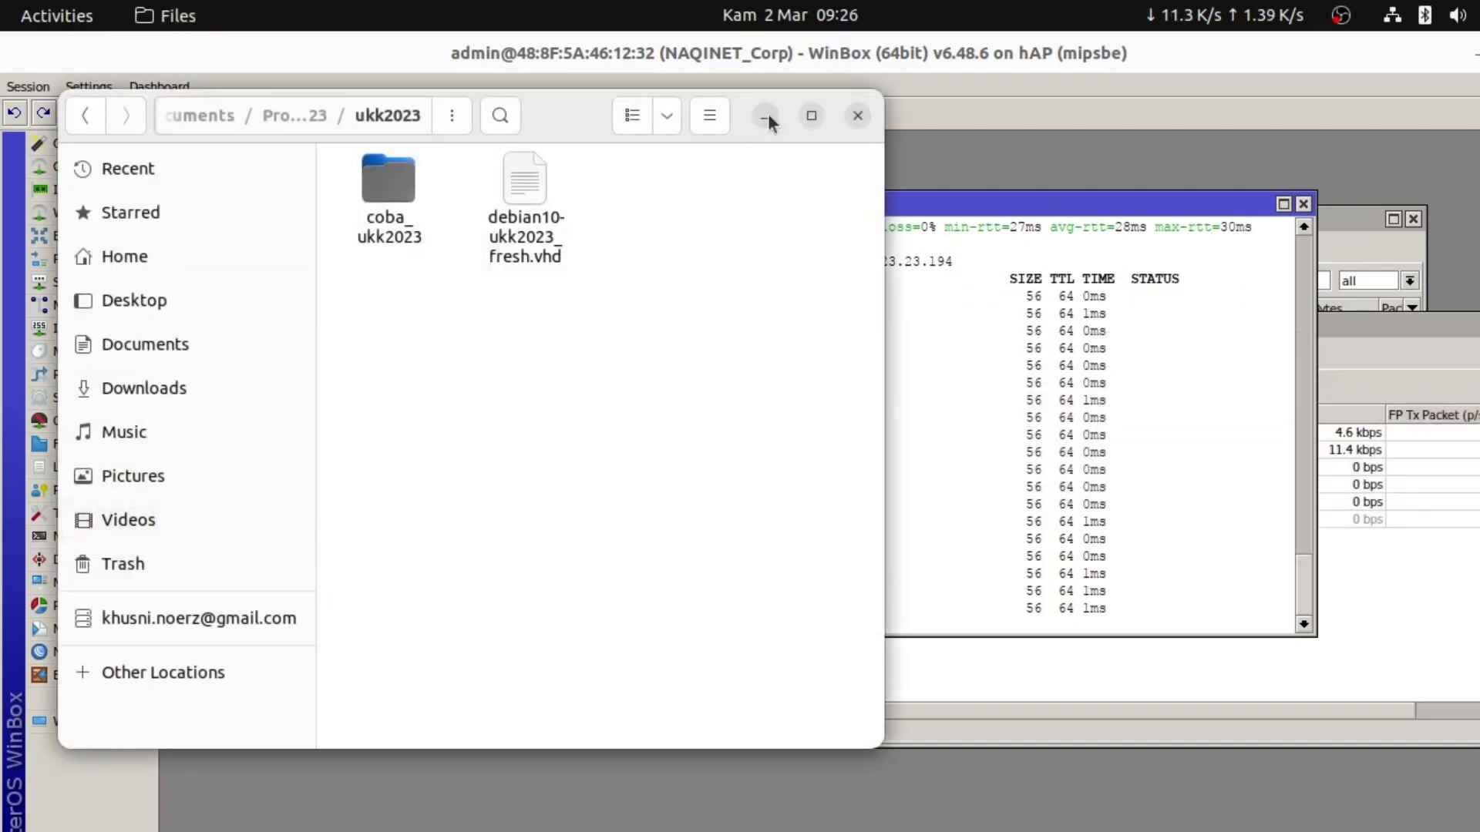
left_click(766, 117)
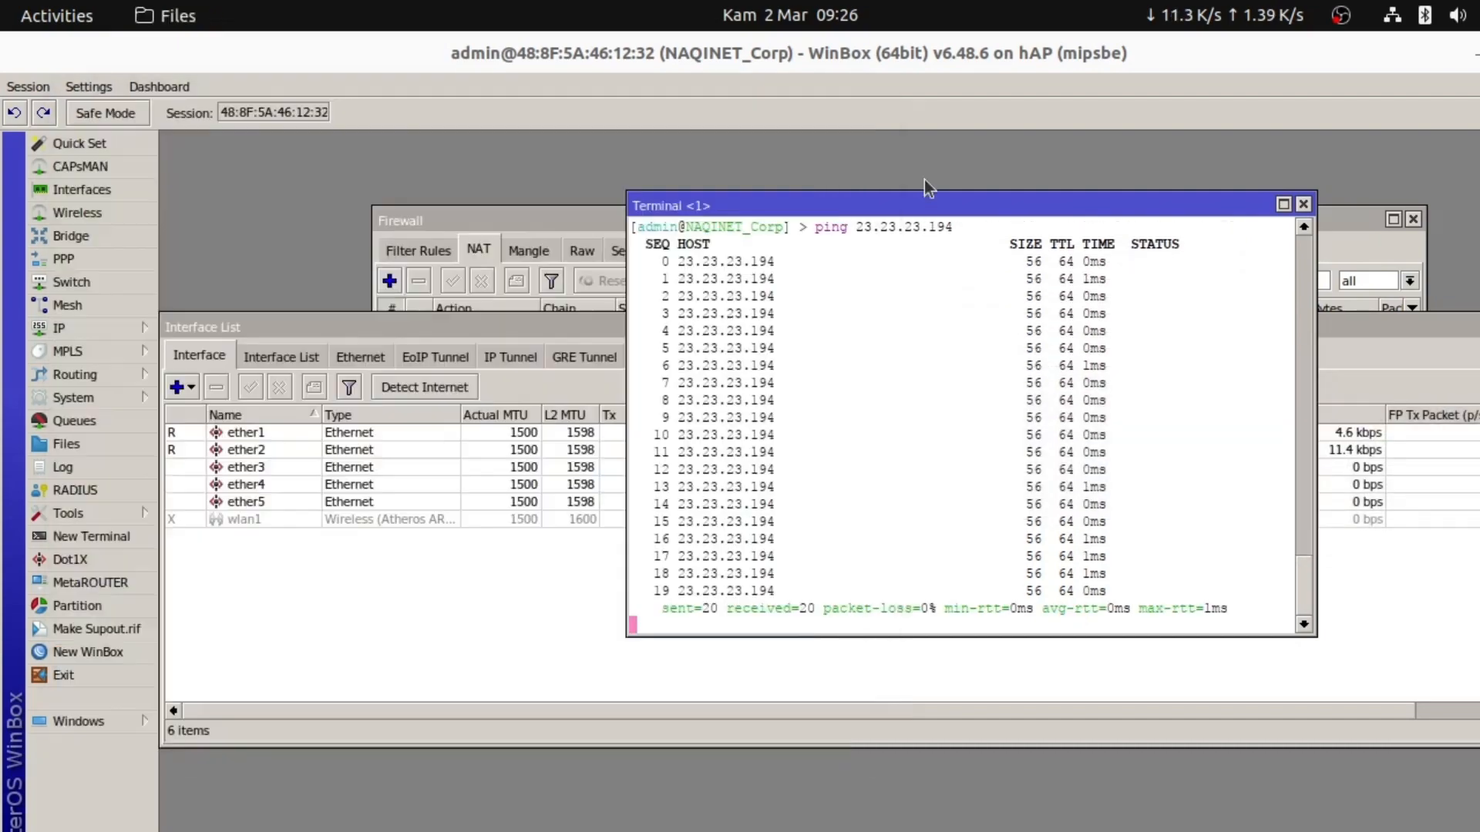
key("super")
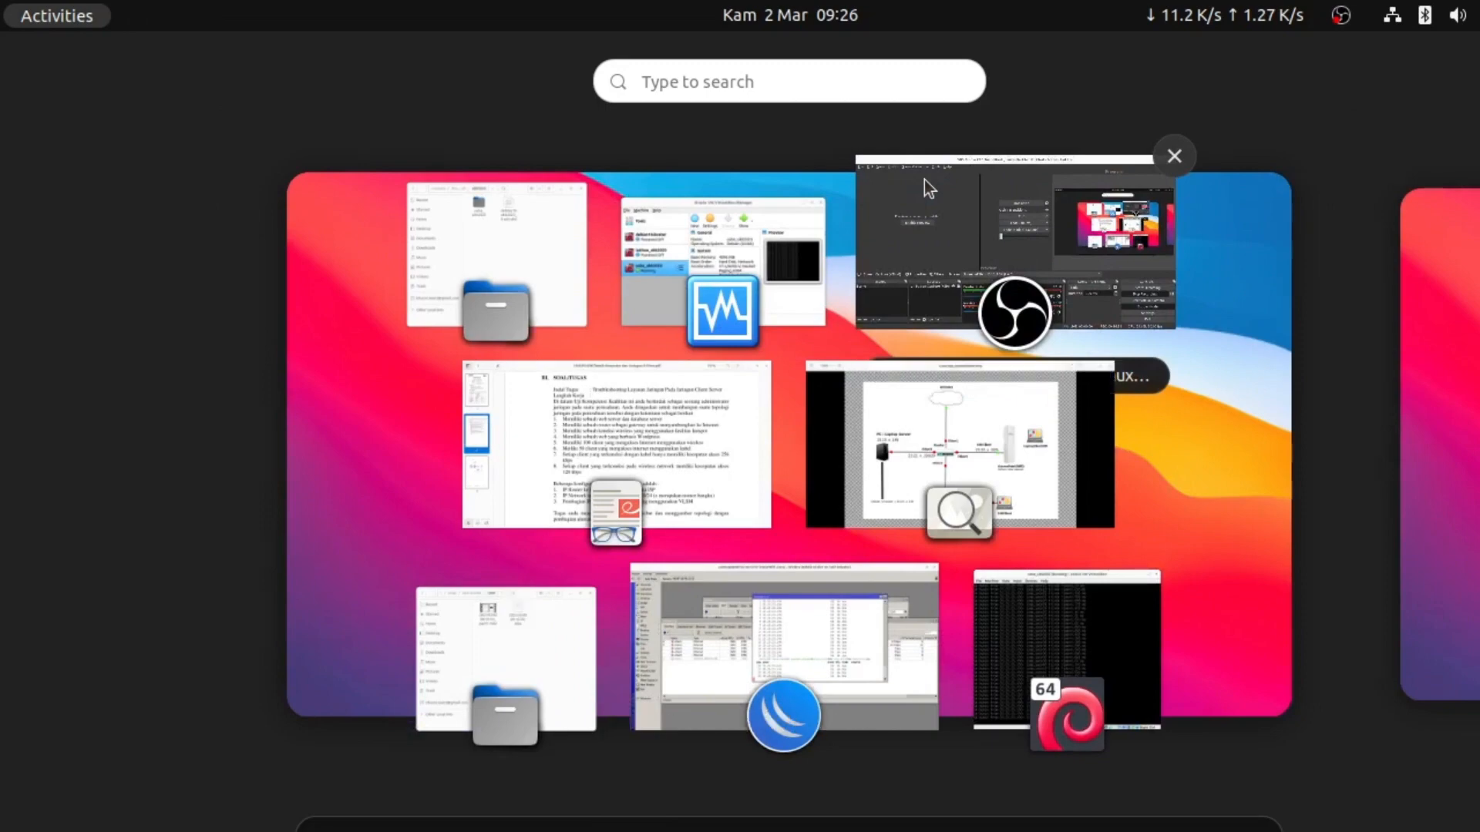
type("ter")
left_click(811, 203)
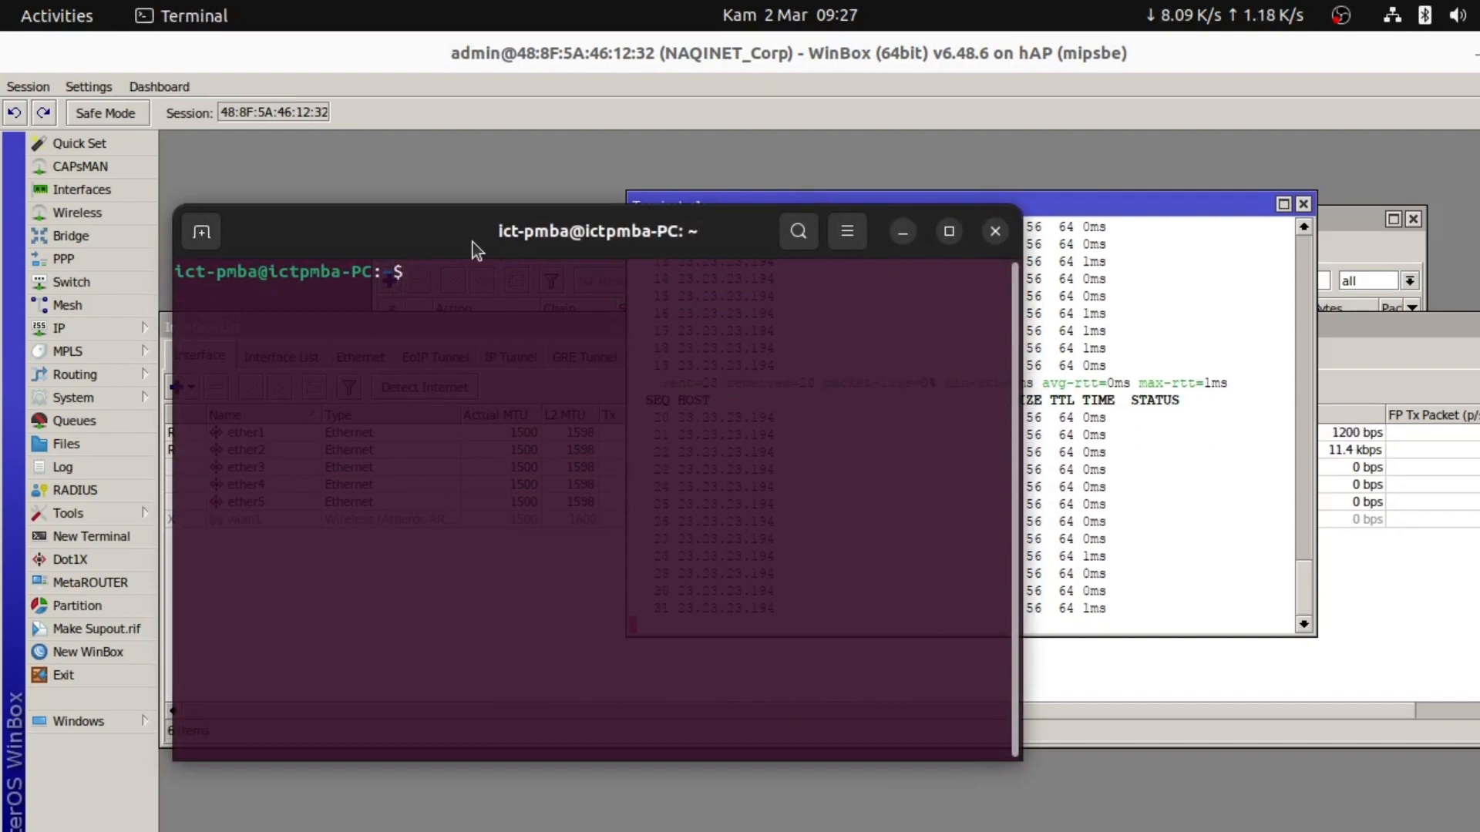
Ping 23.23.23.193 and then 23.23.23.194, stopping each to check for 0% packet loss
type("ping ")
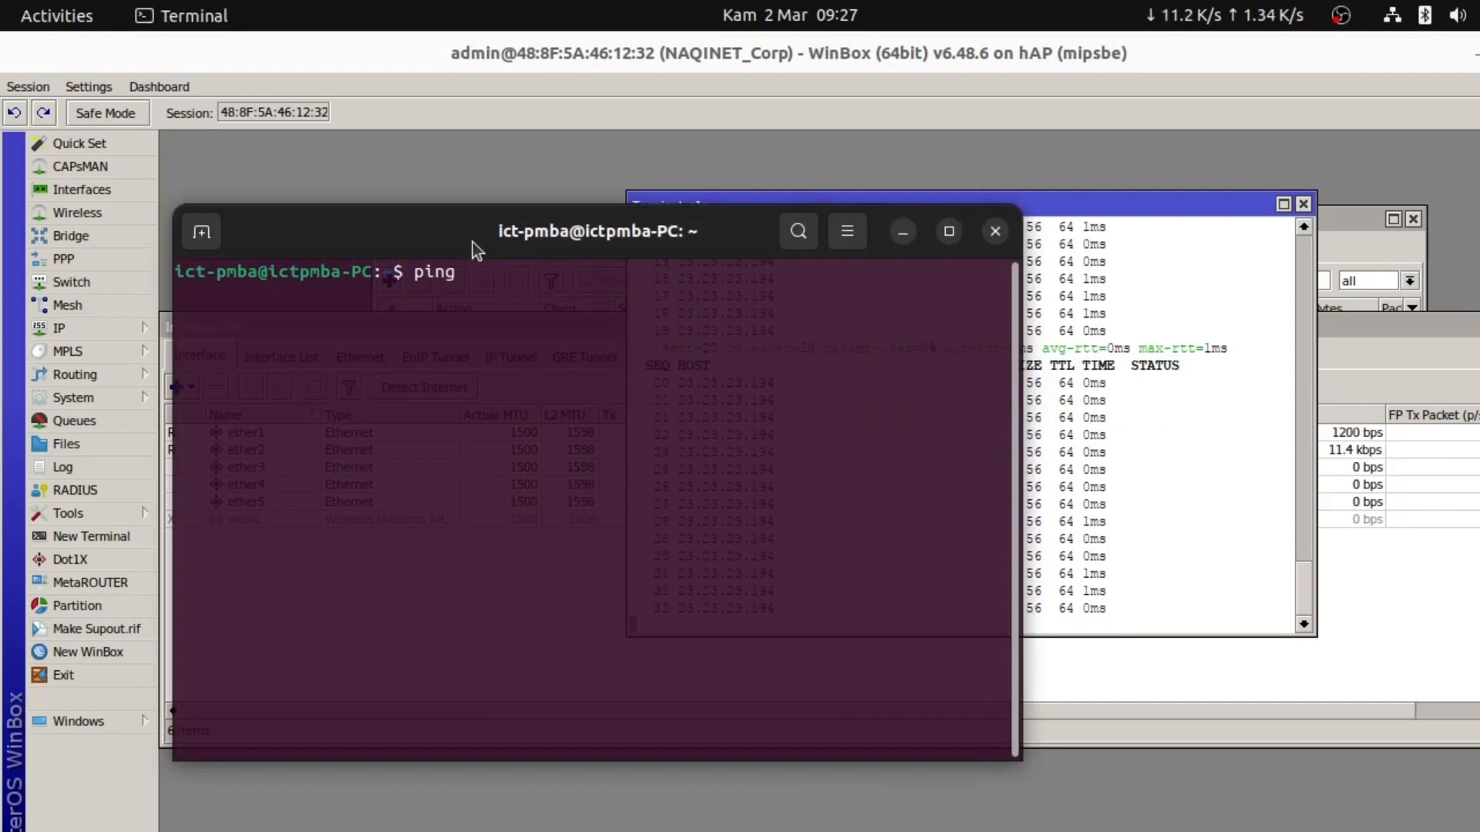
type("23.23.23")
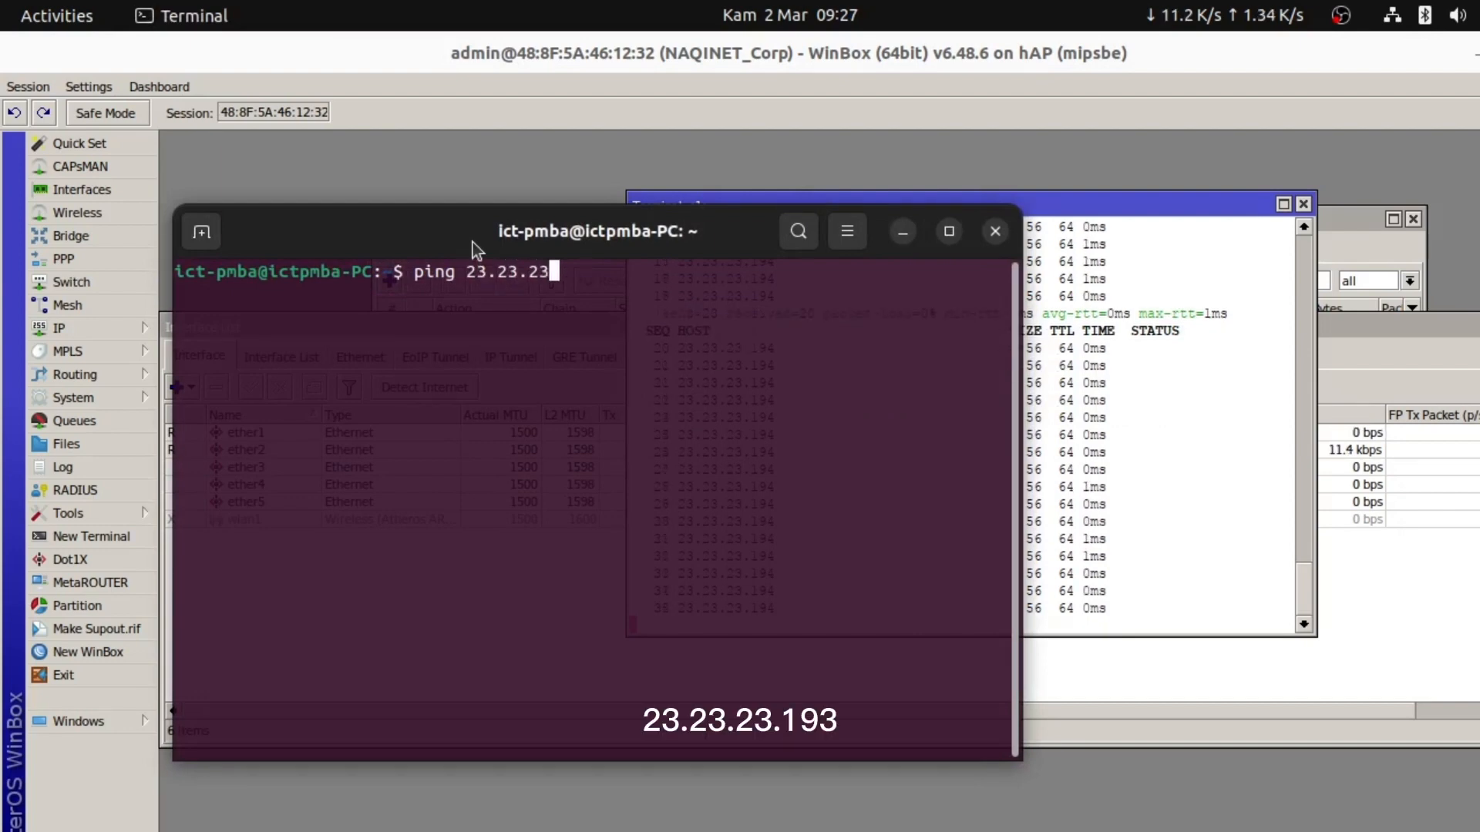
type(".193")
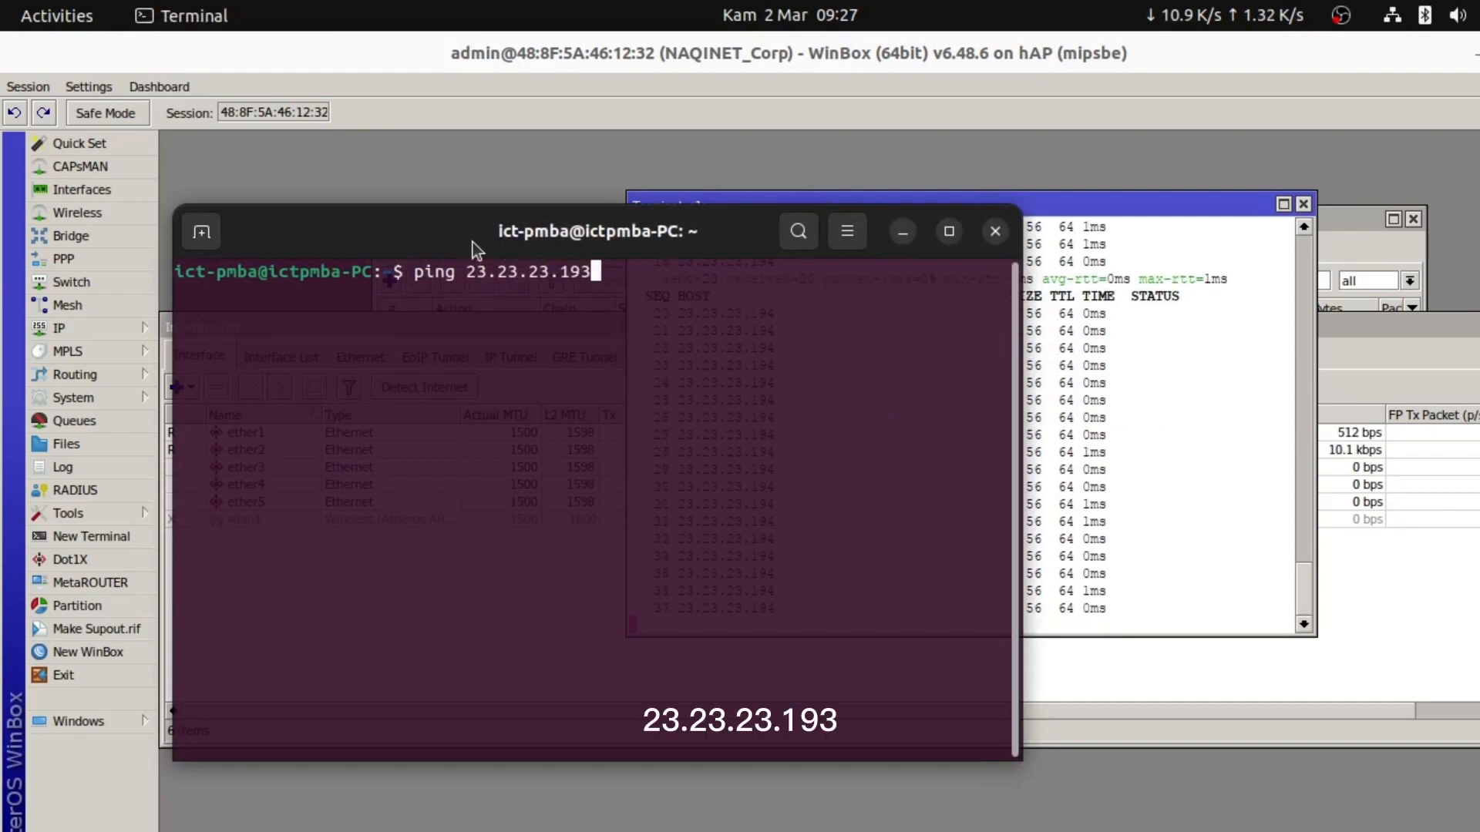
key("Return")
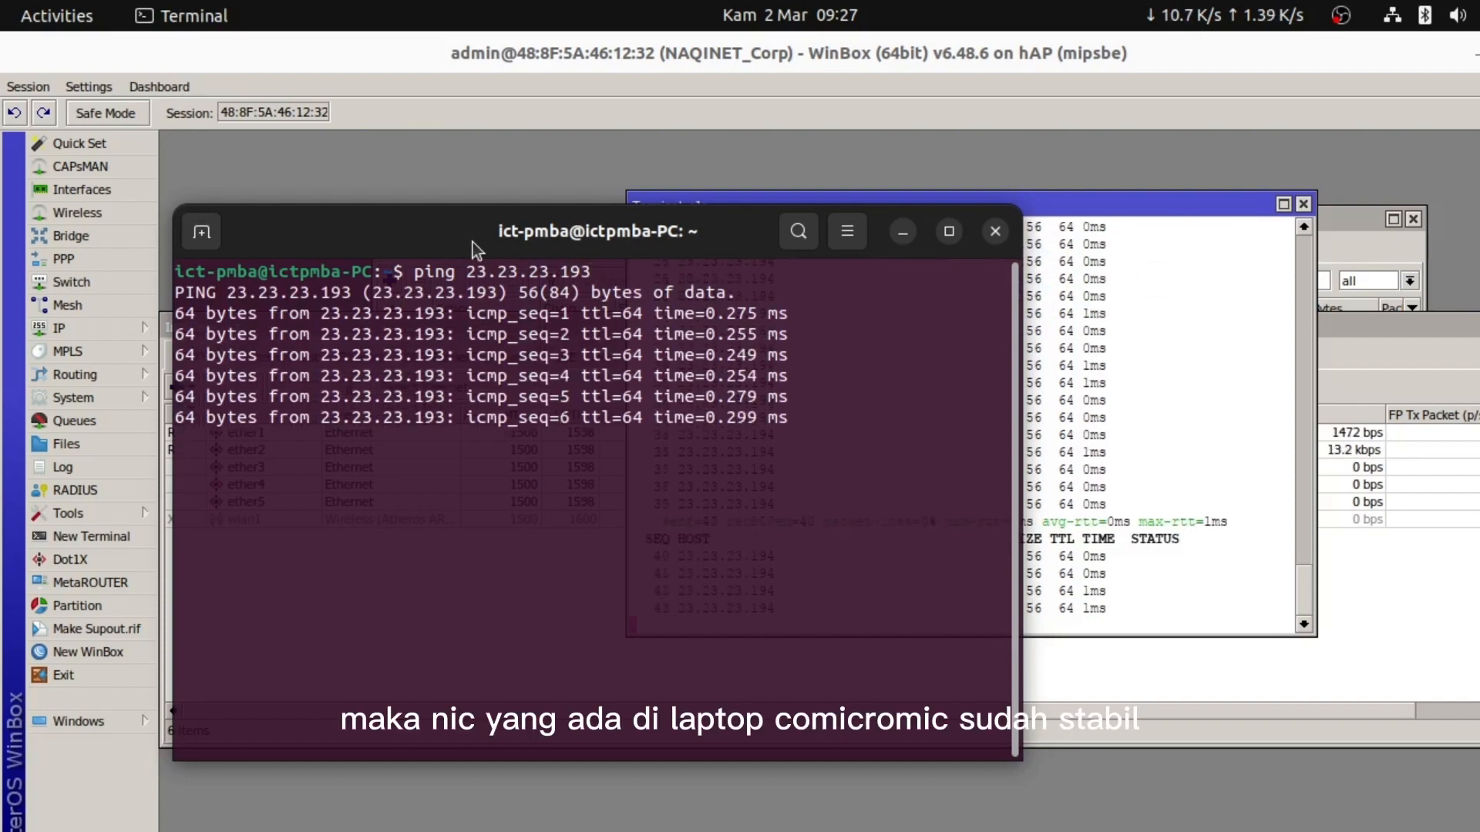
key("ctrl+c")
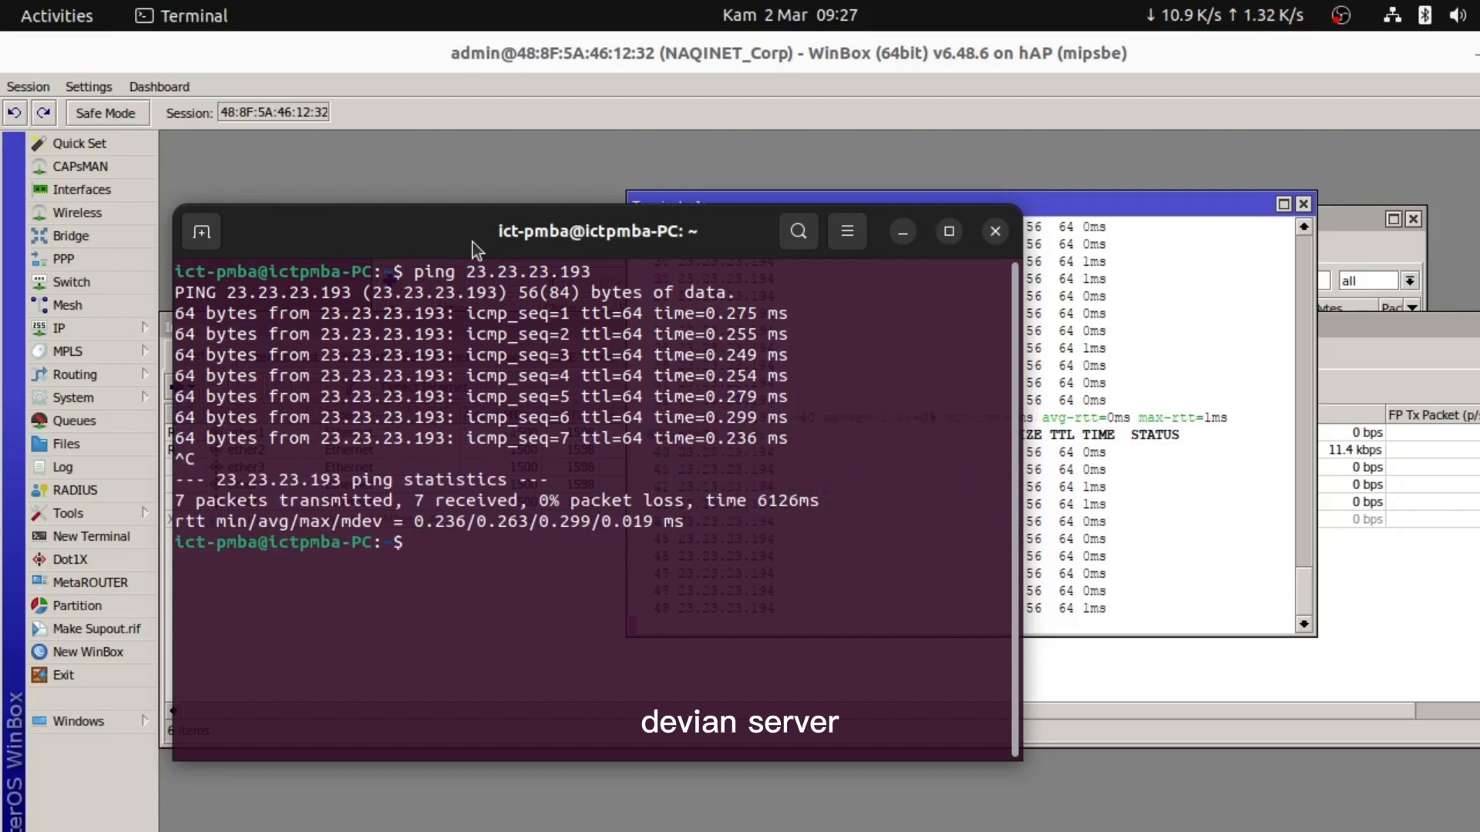
type("ping 23.23")
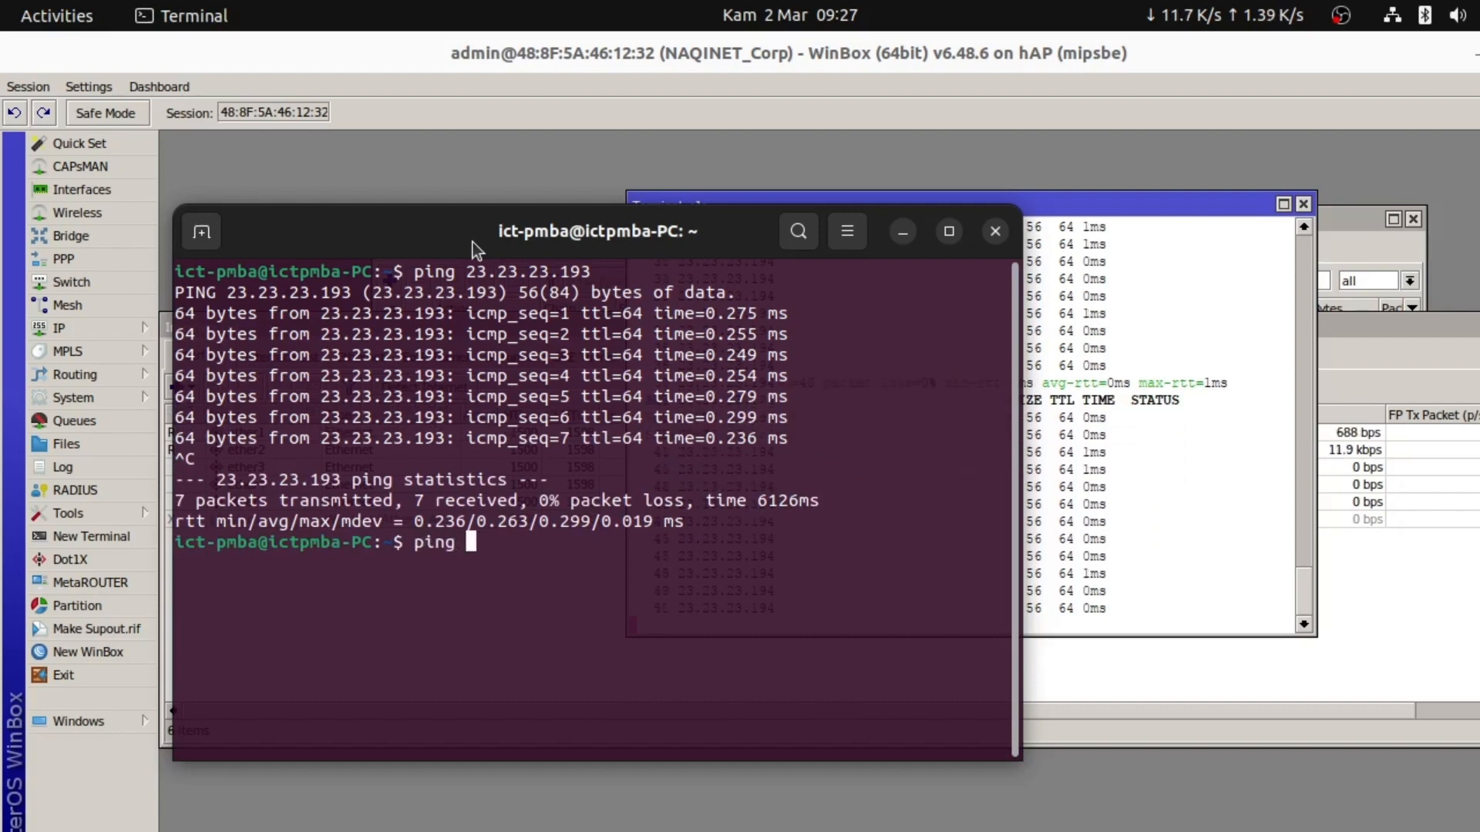
type(".23.")
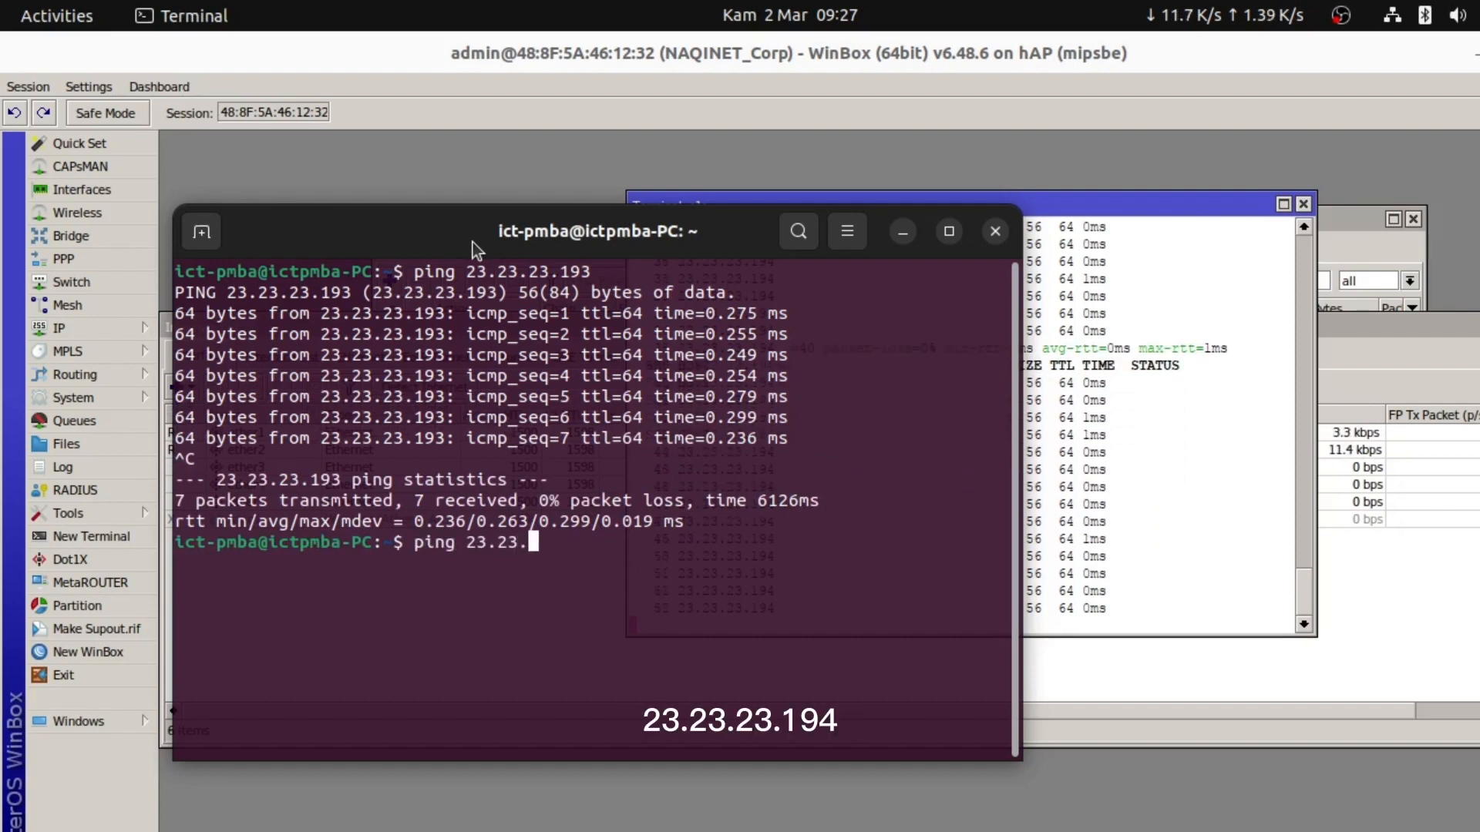
type("194")
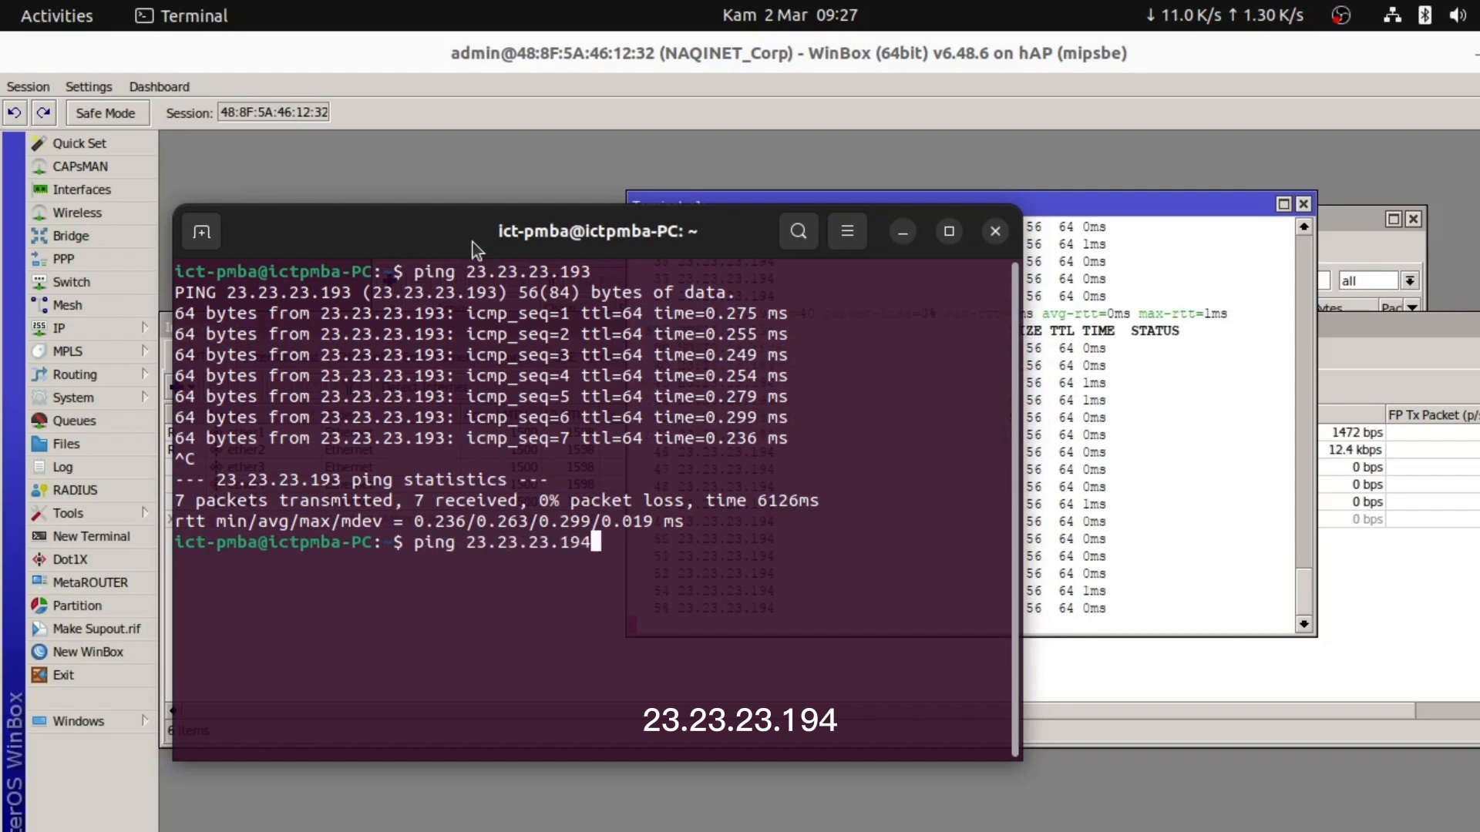
key("Return")
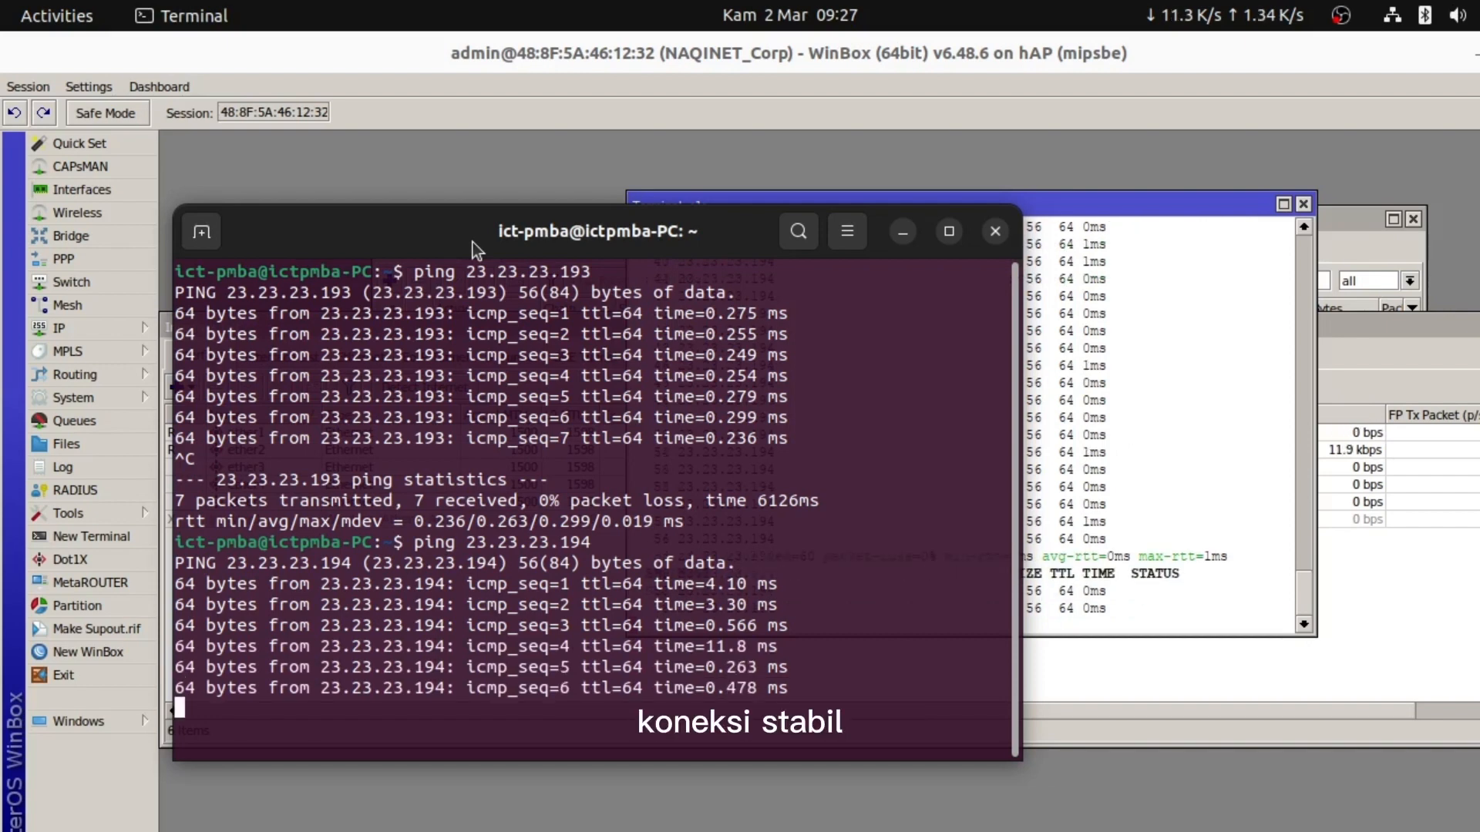
key("ctrl+c")
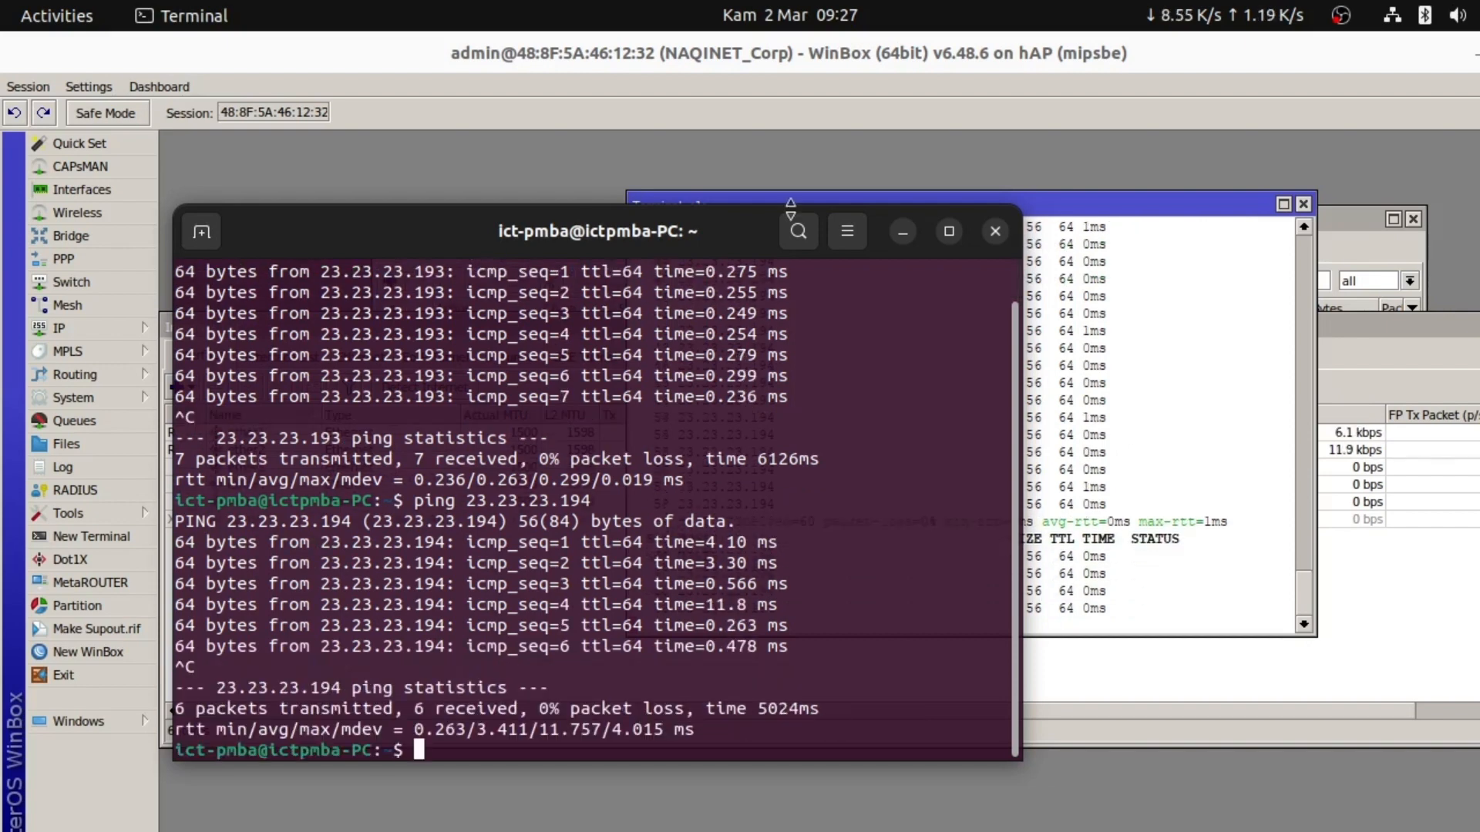
key("alt+Tab")
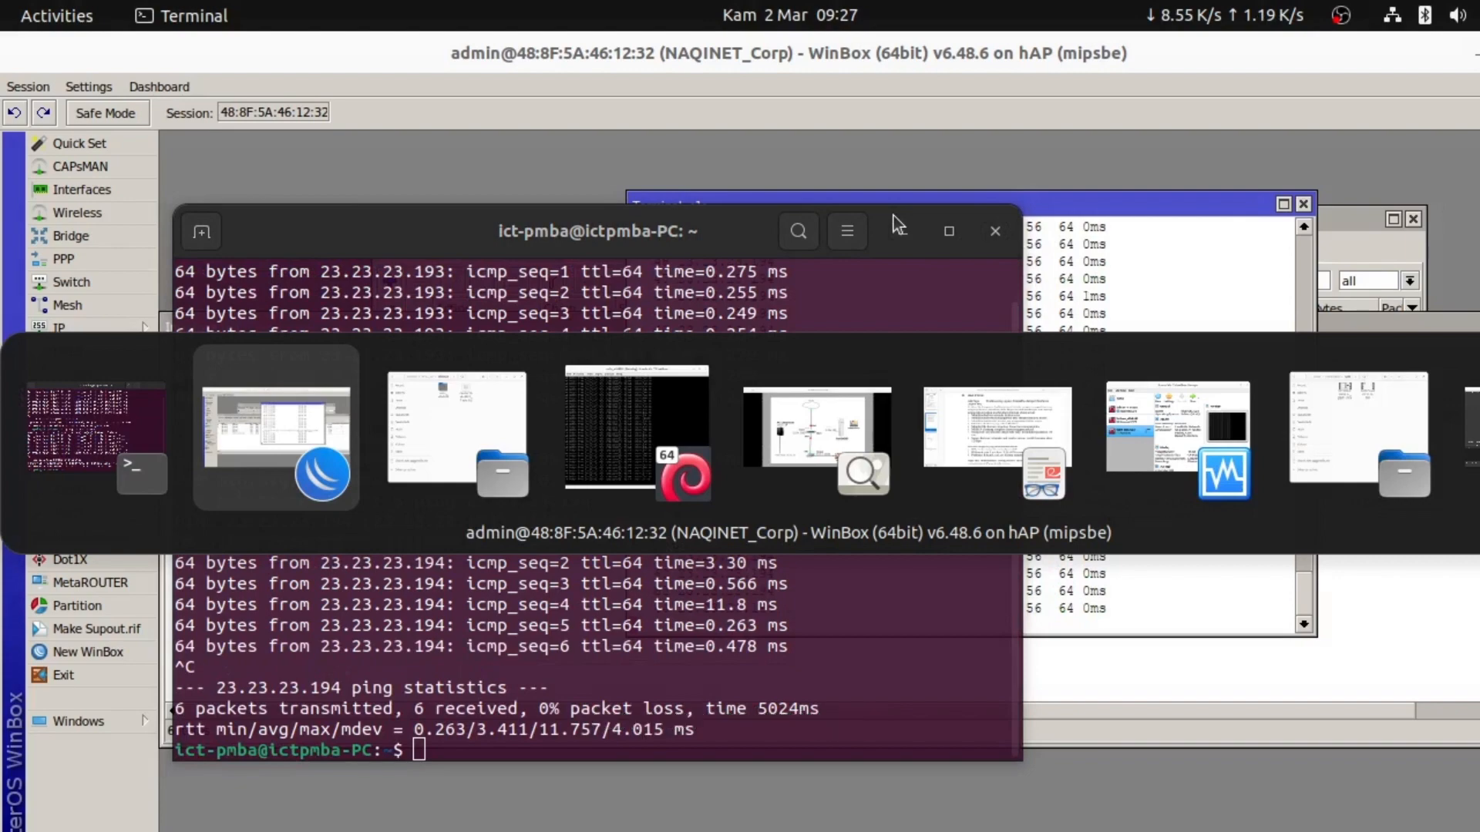
Review requirements 1–4 on page 2 of the task PDF, including the WordPress site and hotspot
key("alt+Tab")
key("alt+Tab")
key("alt+Tab")
key("alt+Tab")
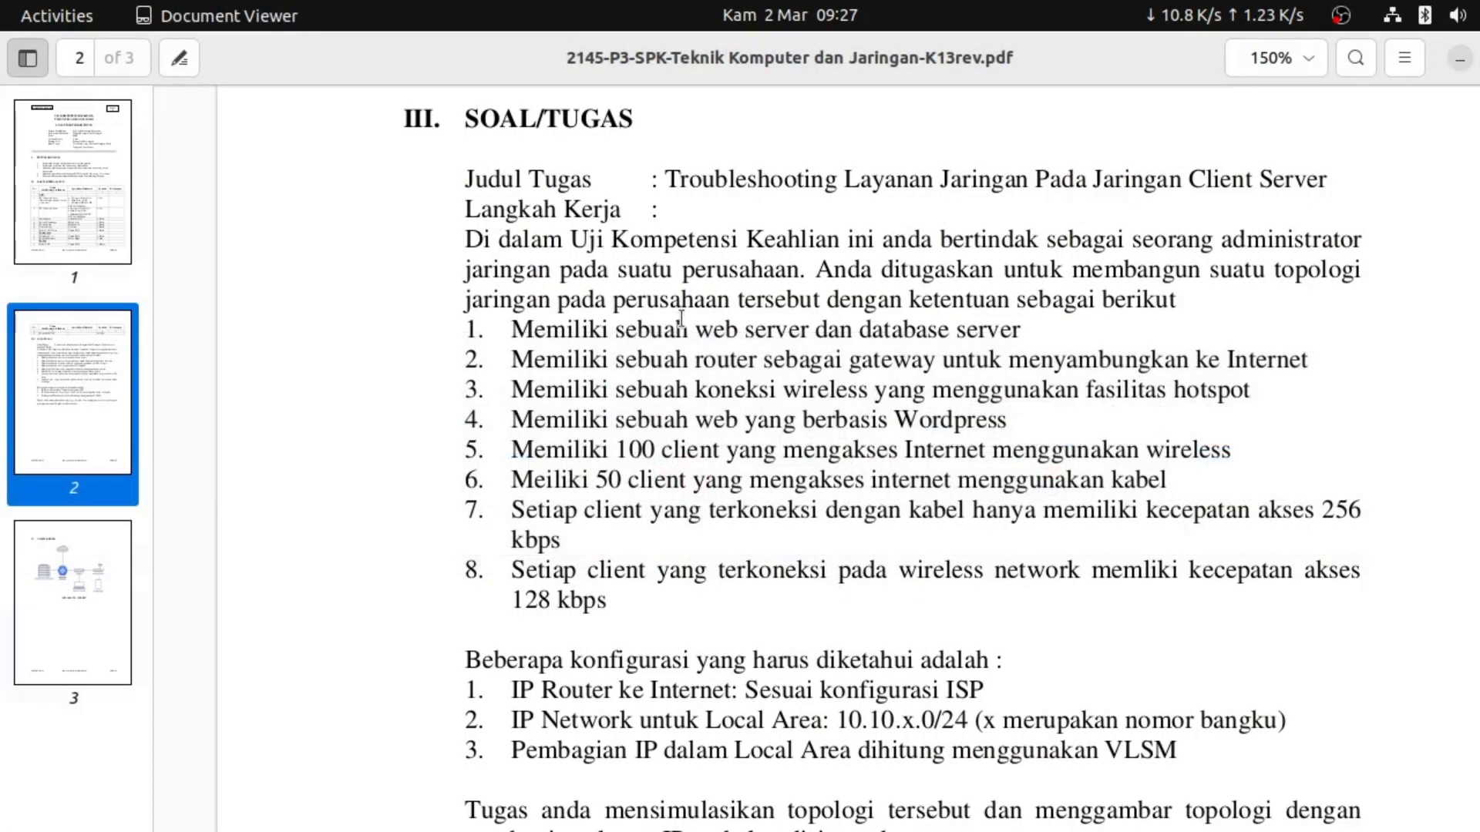
left_click_drag(463, 330, 1316, 340)
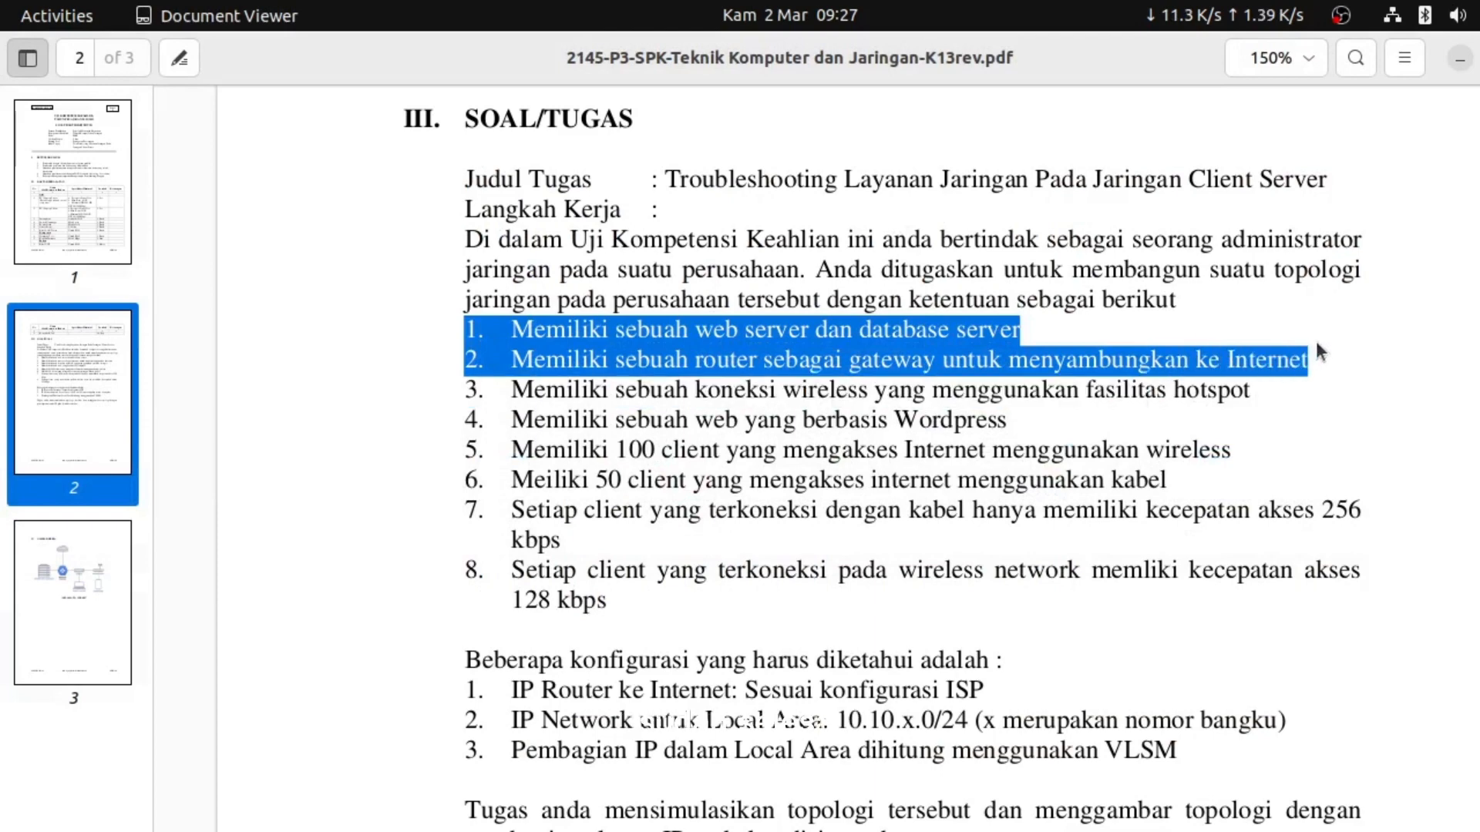
left_click_drag(459, 425, 1015, 415)
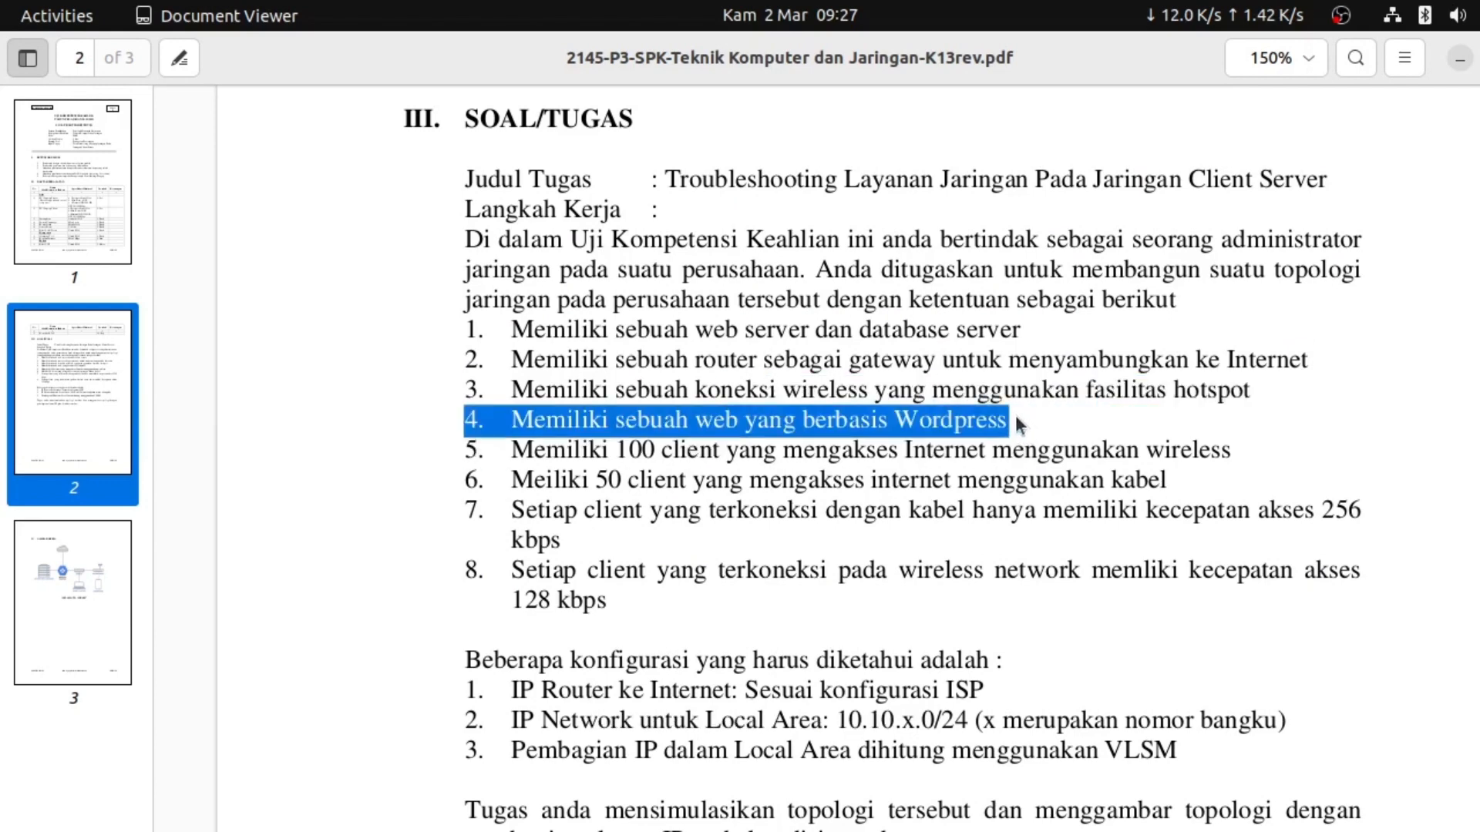
left_click_drag(1255, 391, 459, 380)
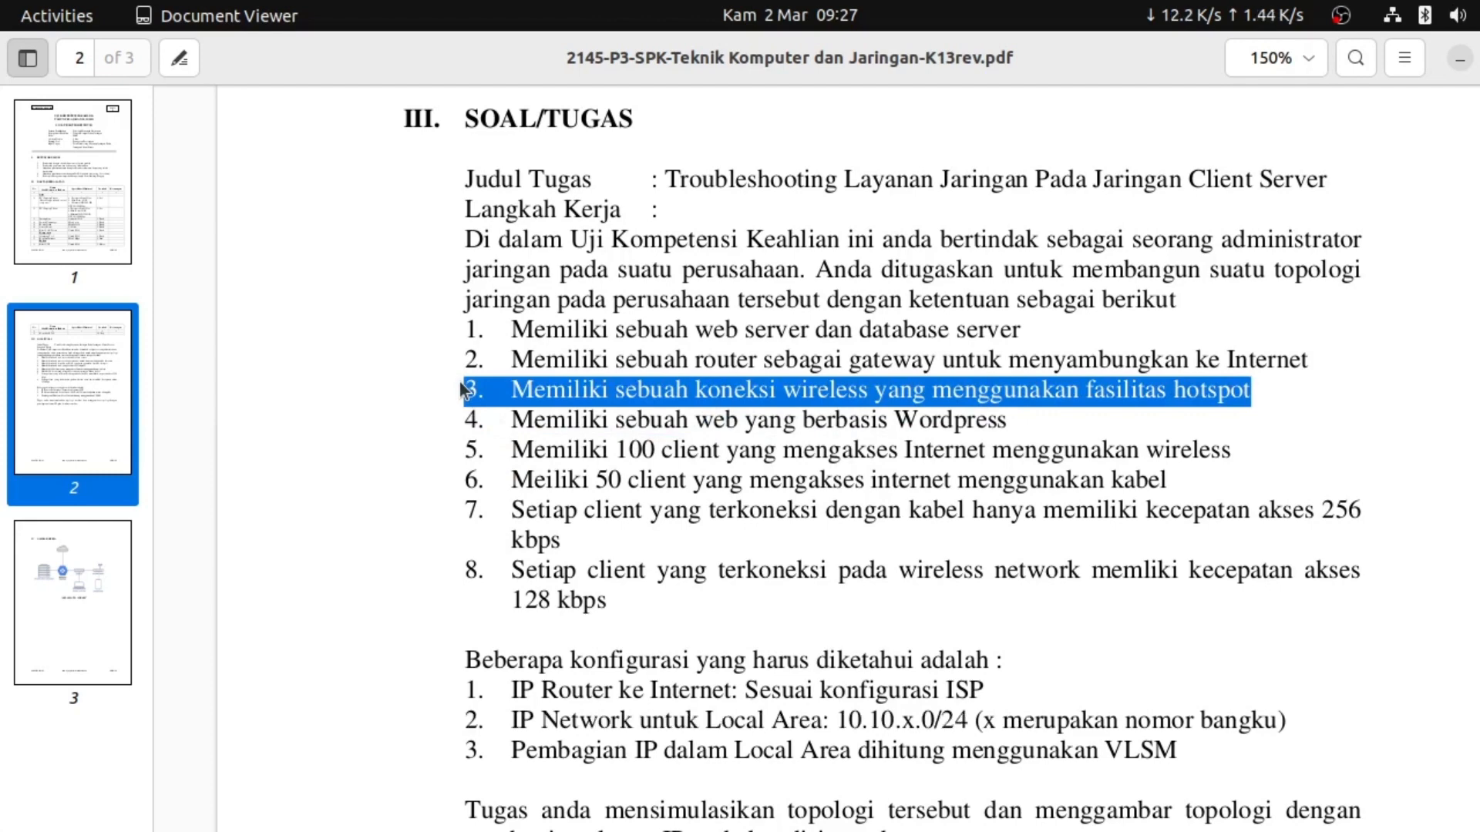
left_click(516, 374)
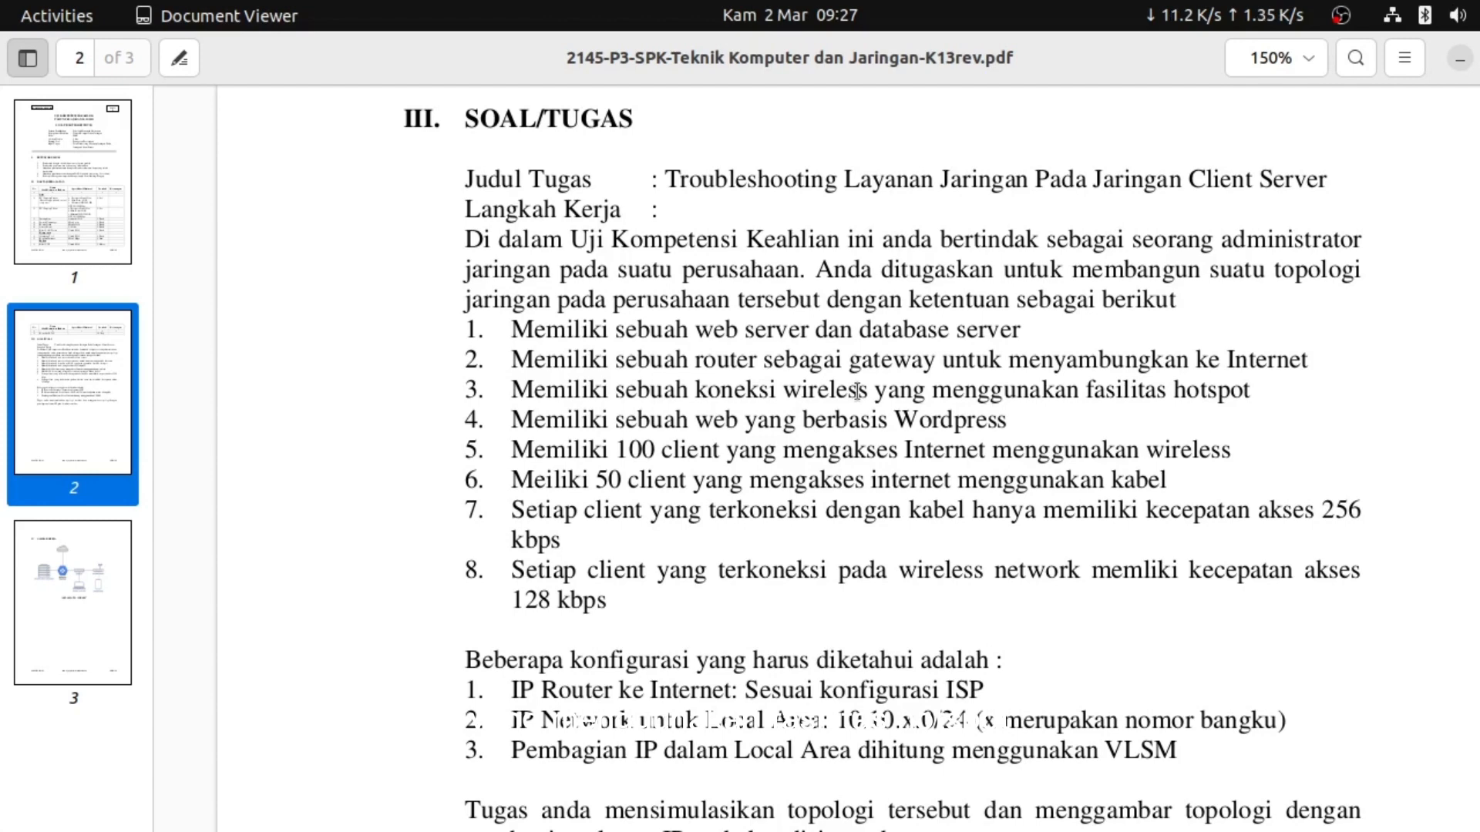
key("alt+Tab")
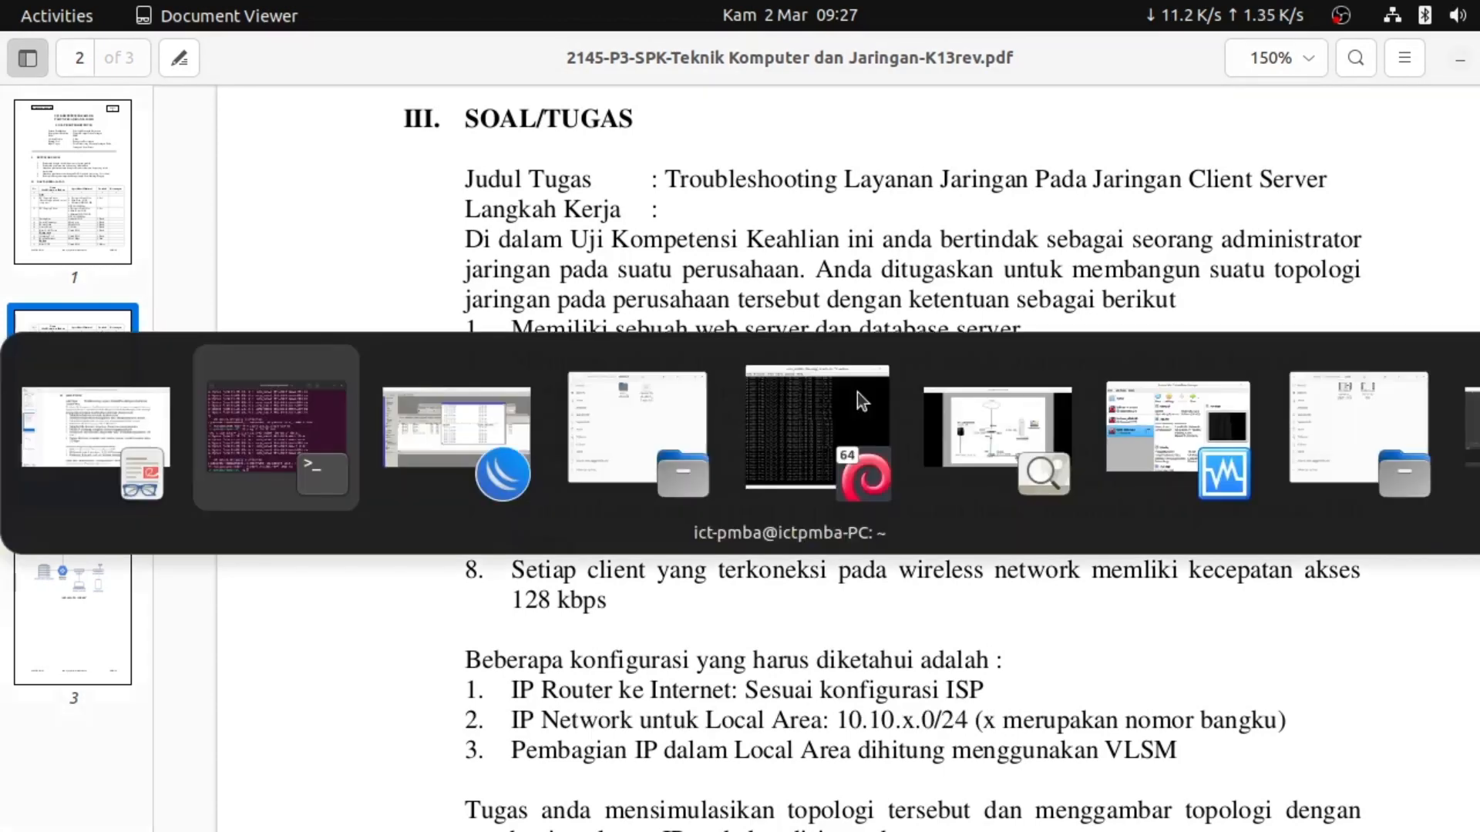
Add DNS servers 23.23.23.194 and 8.8.8.8 under IP > DNS, allow remote requests, and apply
key("alt+Tab")
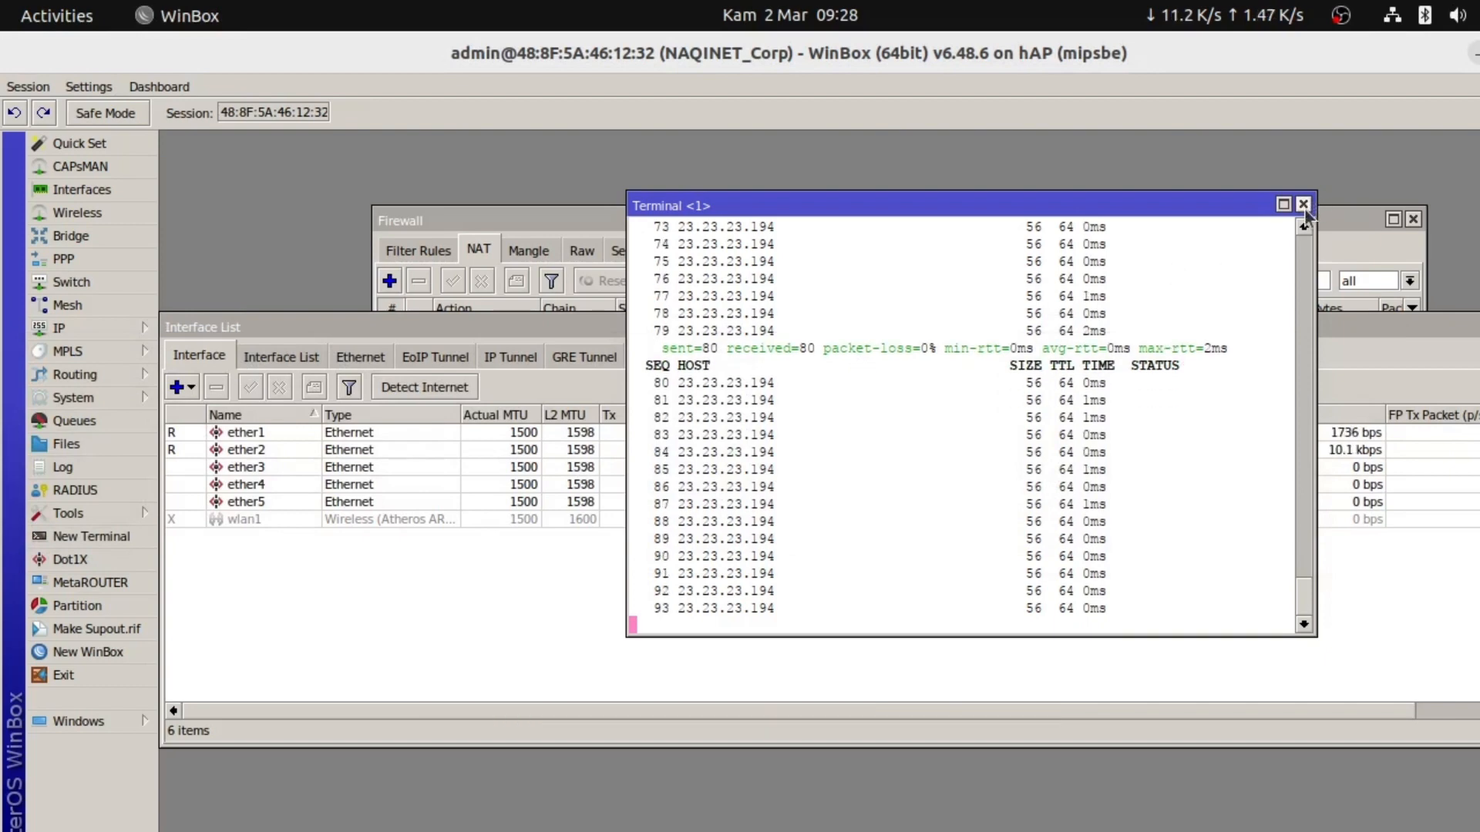
left_click(466, 327)
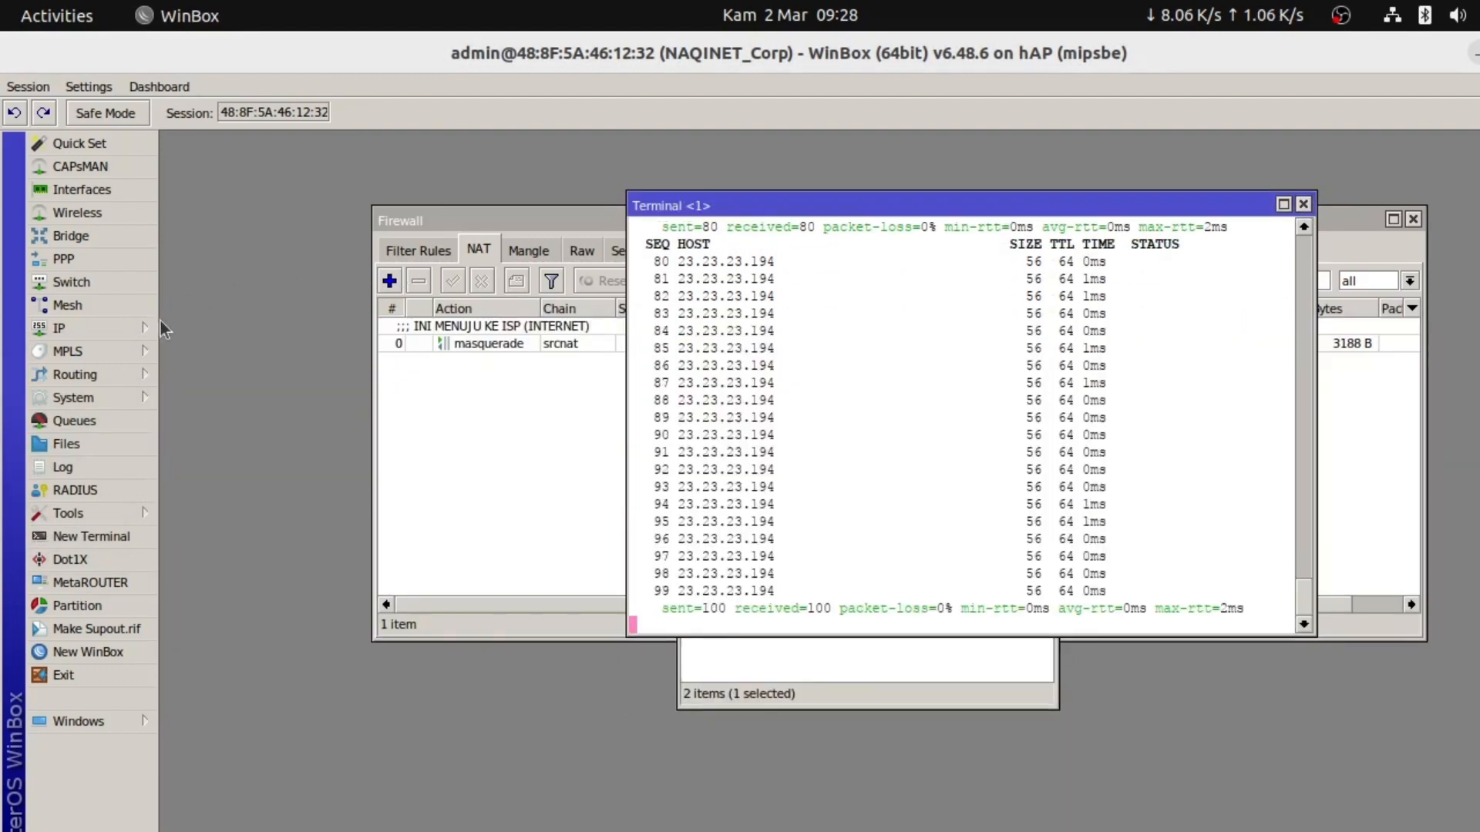
left_click(109, 333)
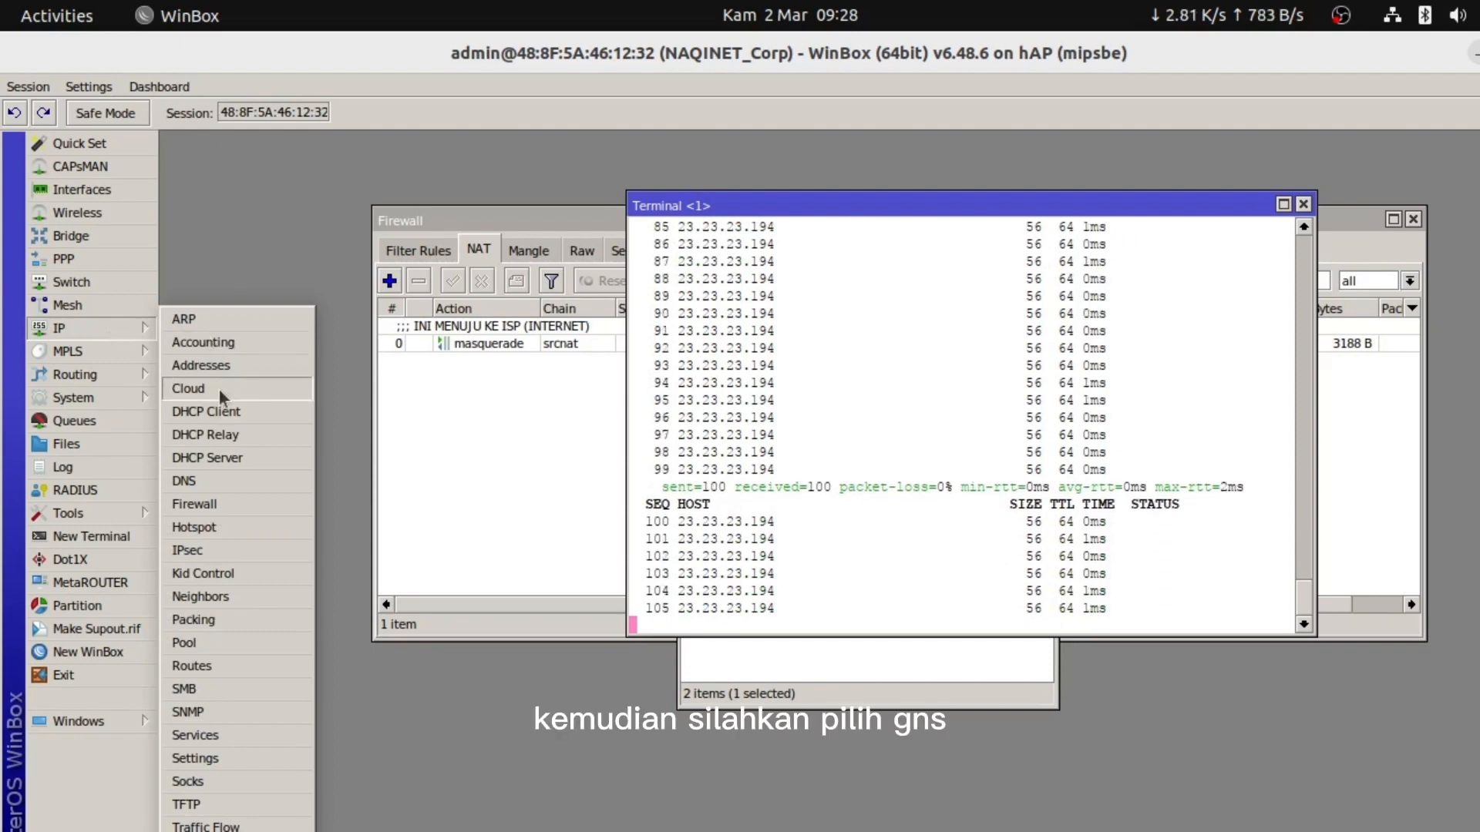
left_click(206, 481)
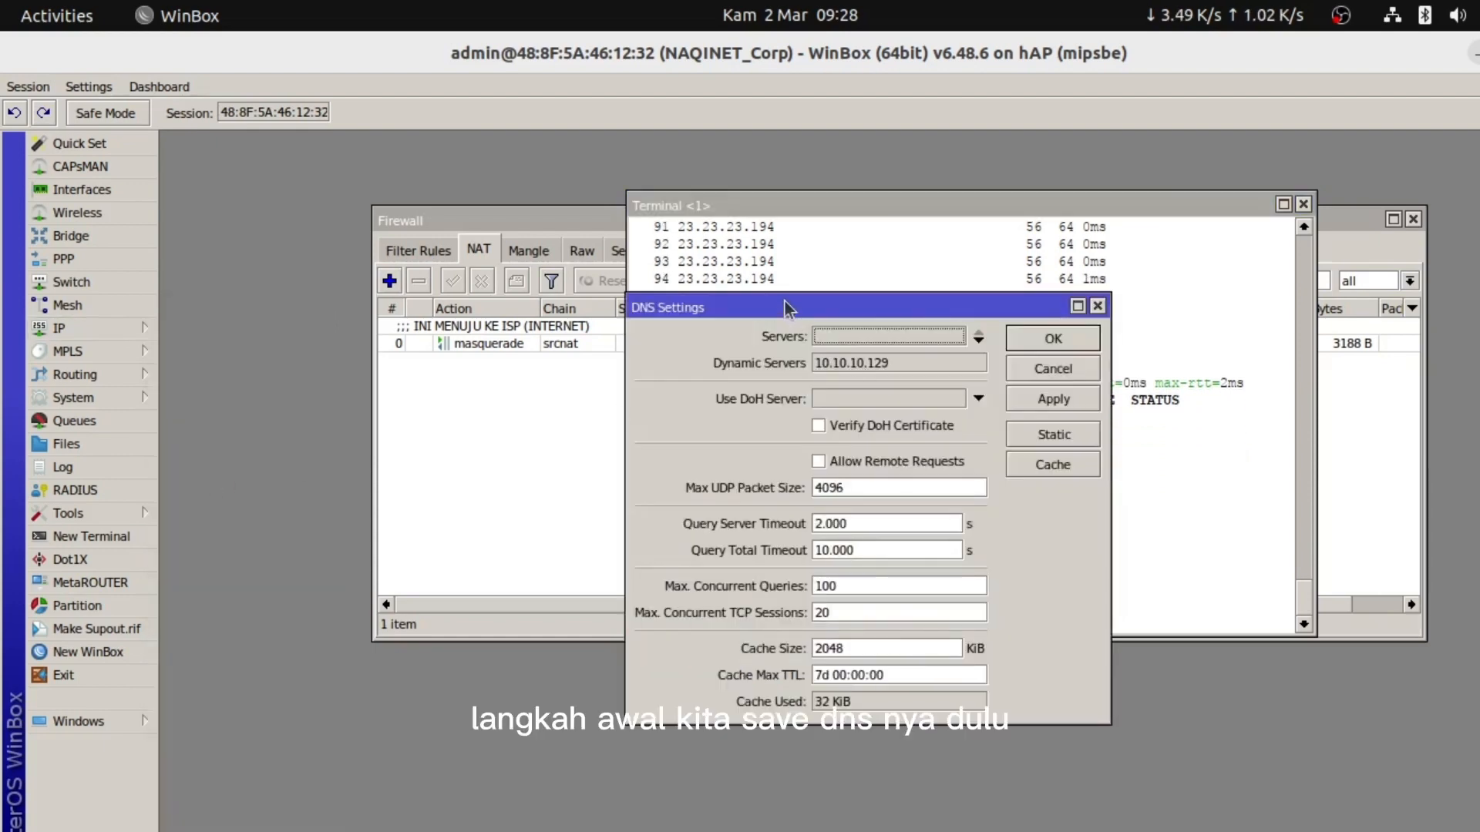
left_click_drag(782, 294, 779, 247)
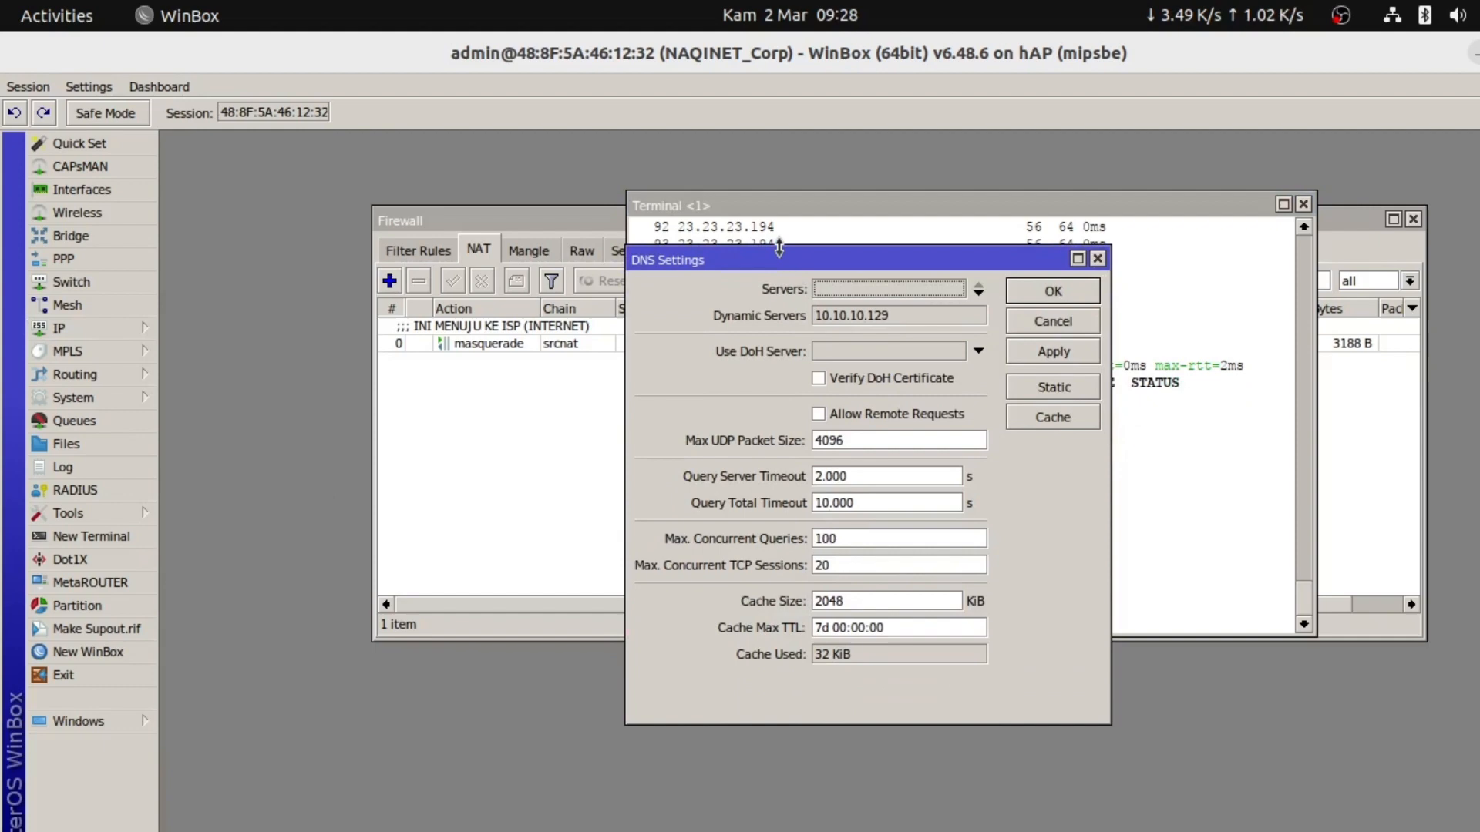
left_click(834, 288)
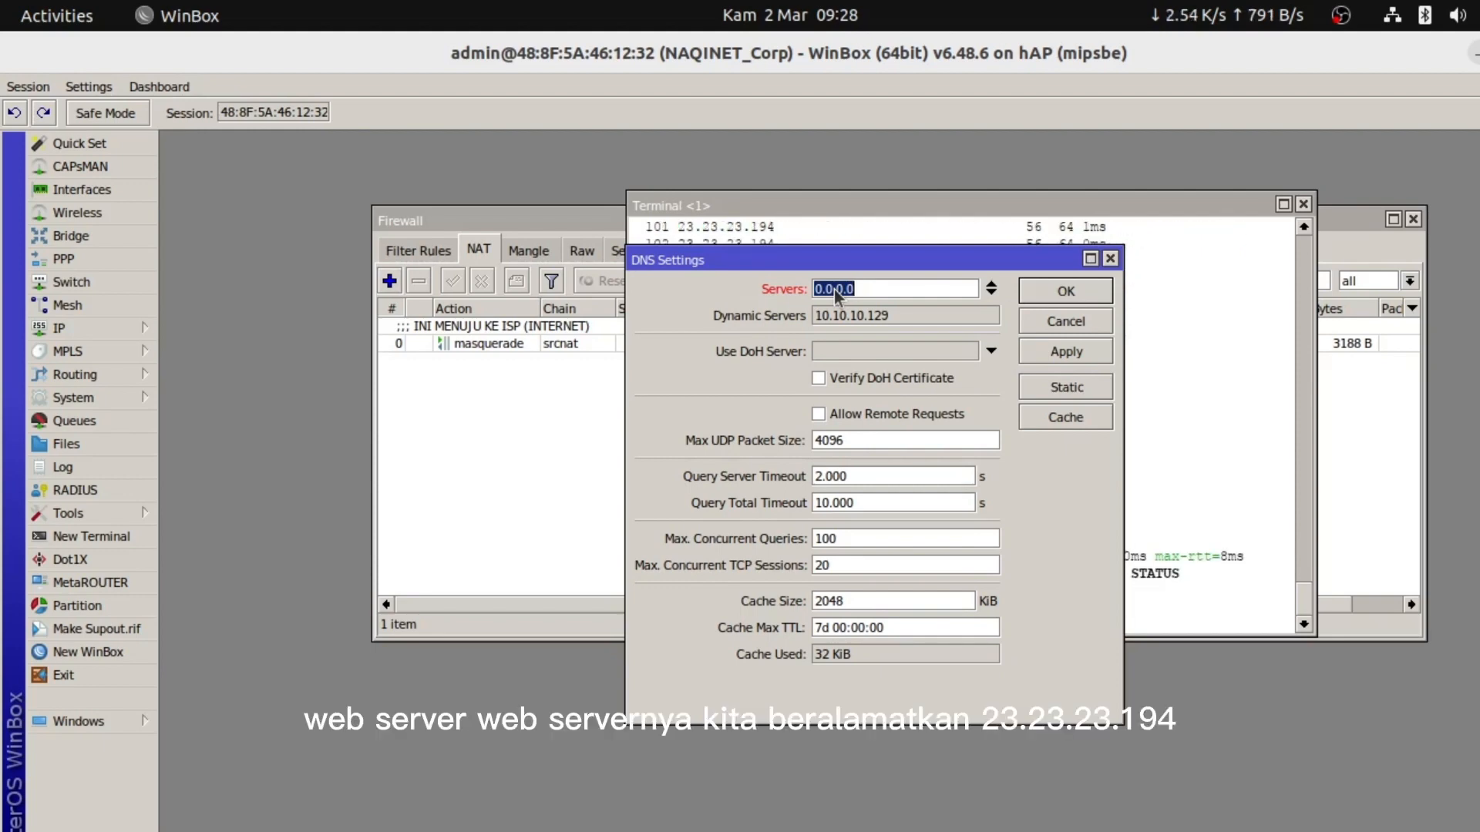
type("23.23")
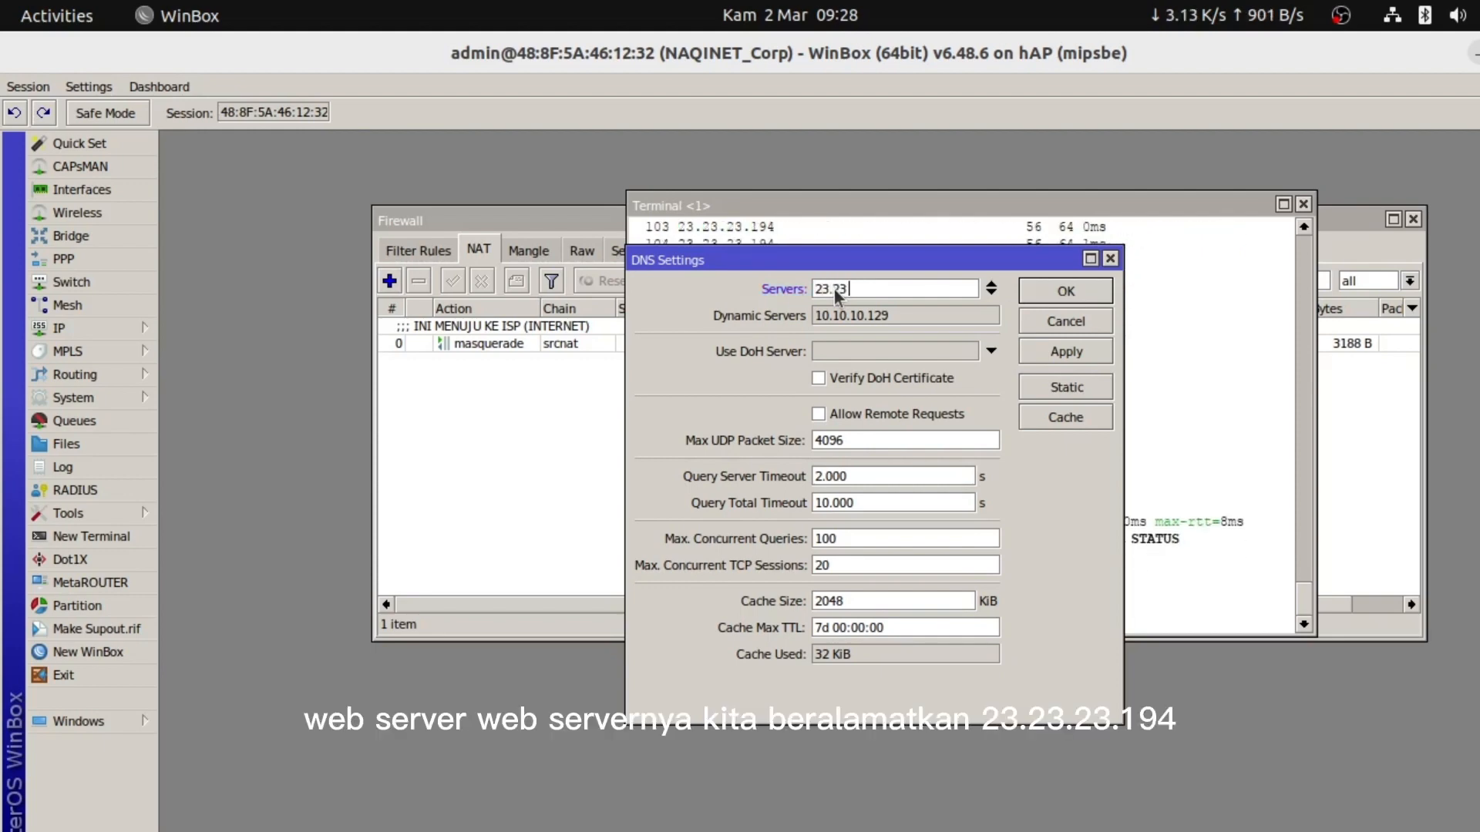
type(".23.194")
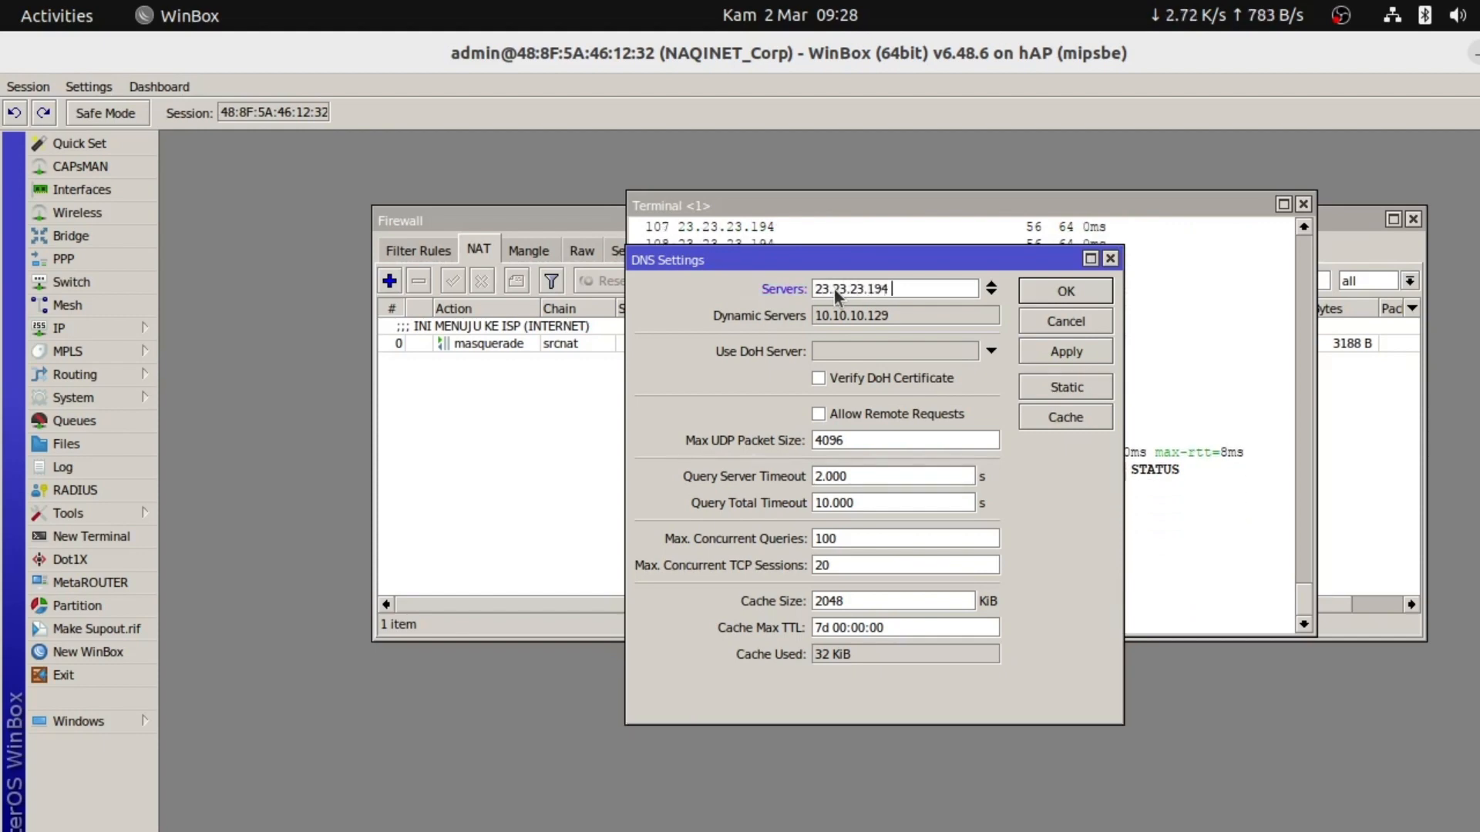
left_click(991, 294)
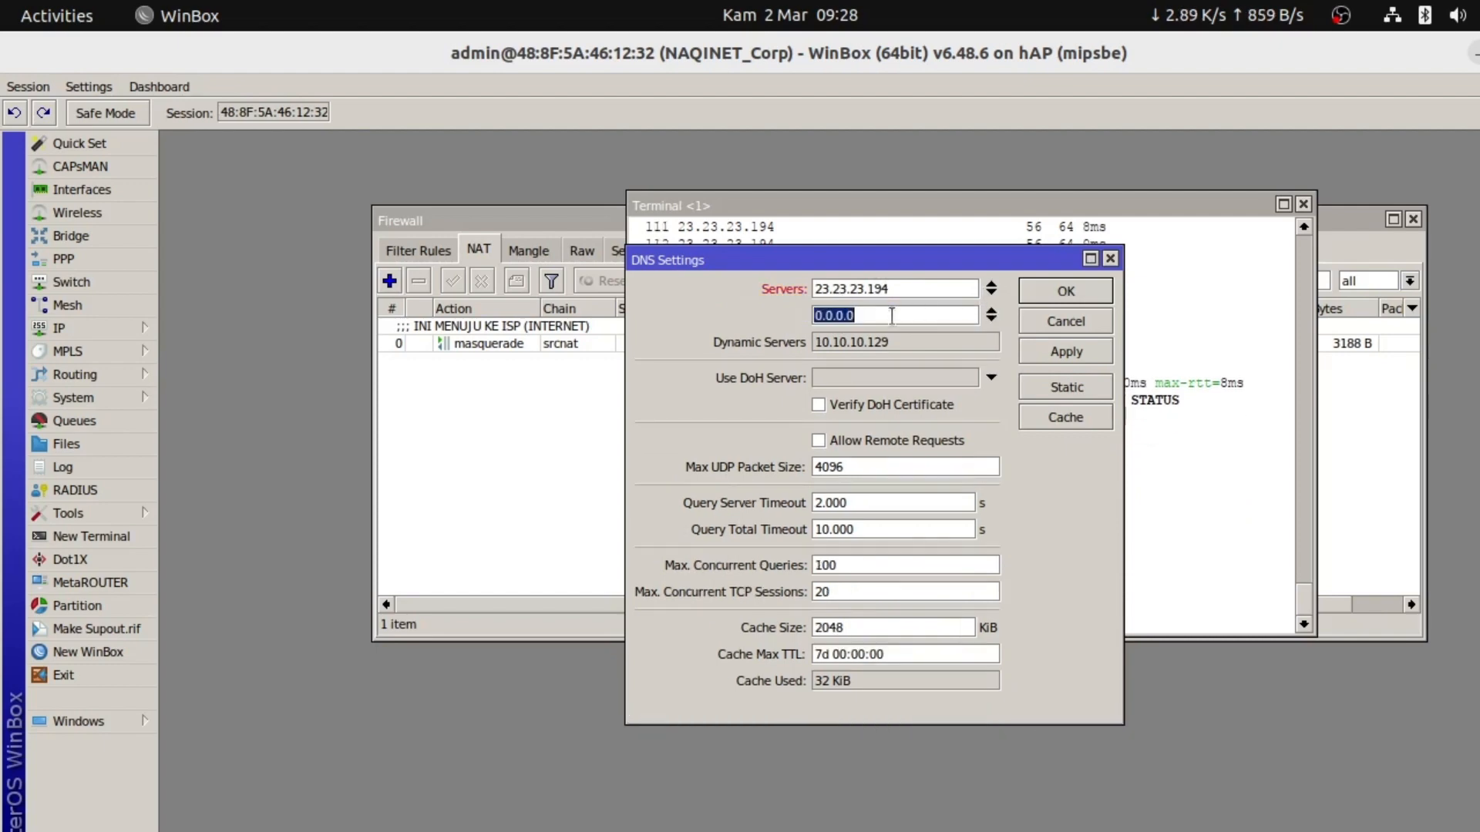
type("8.8")
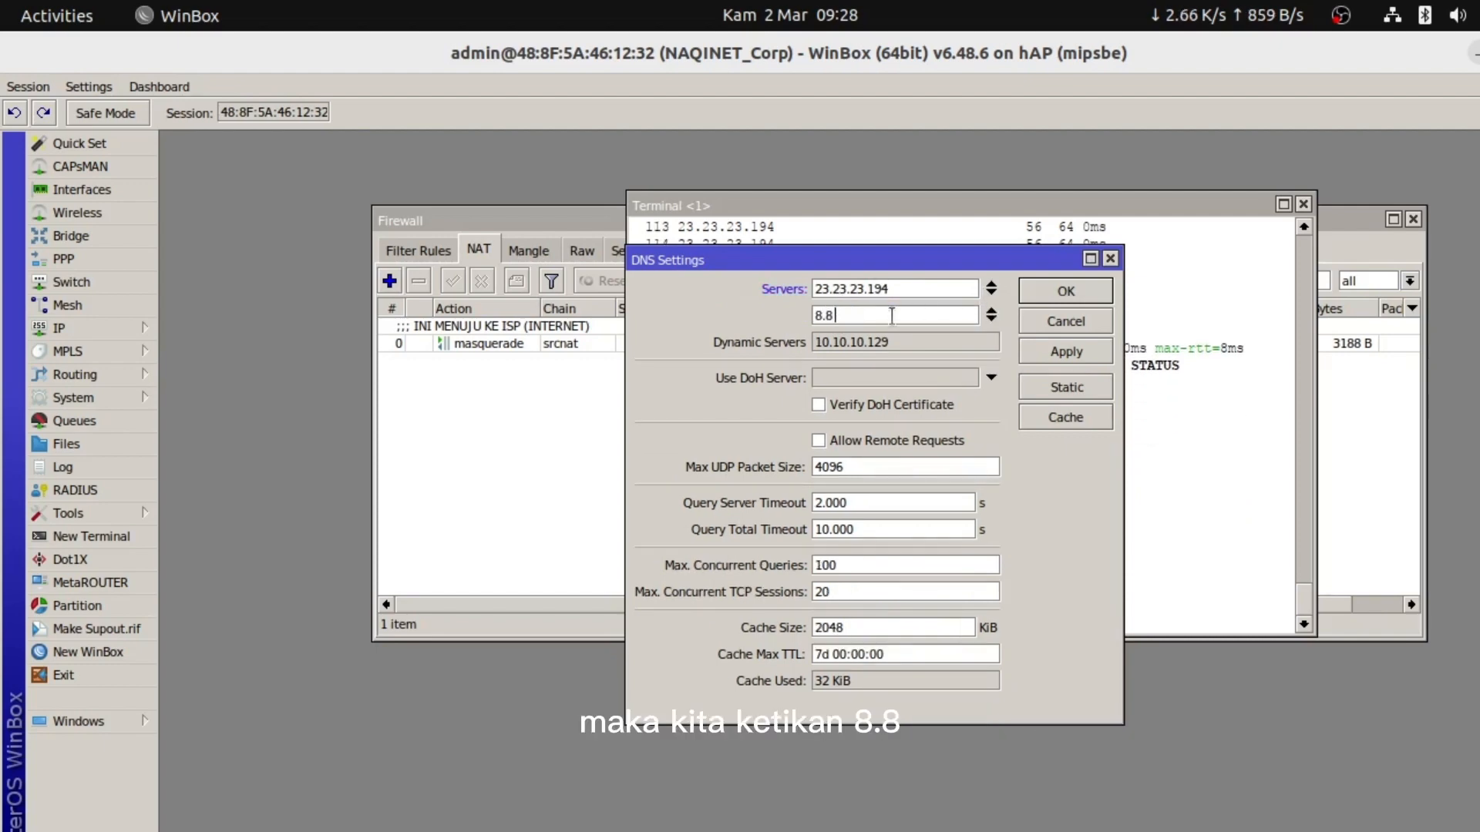
type(".8.8")
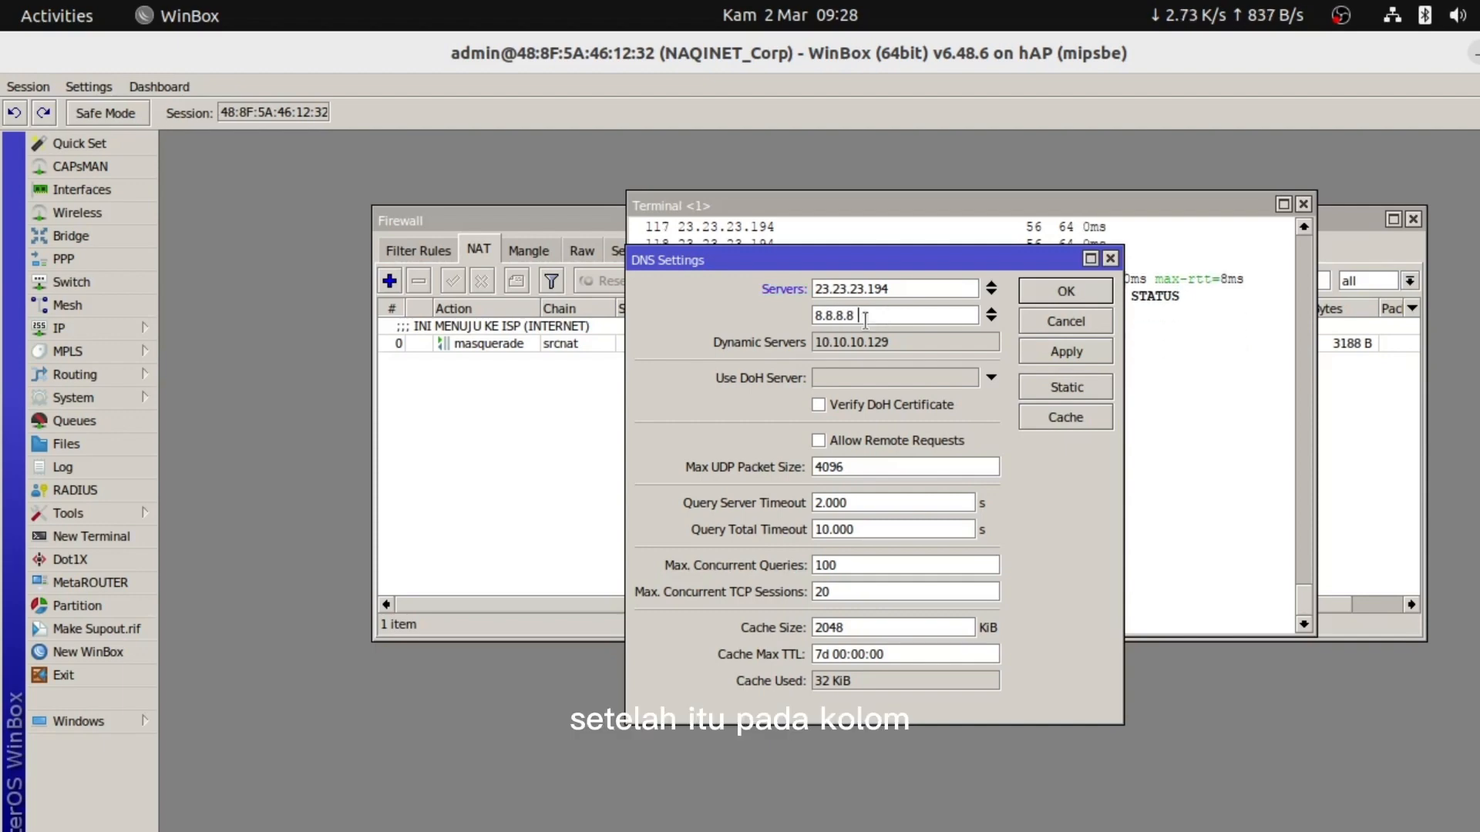
left_click(816, 439)
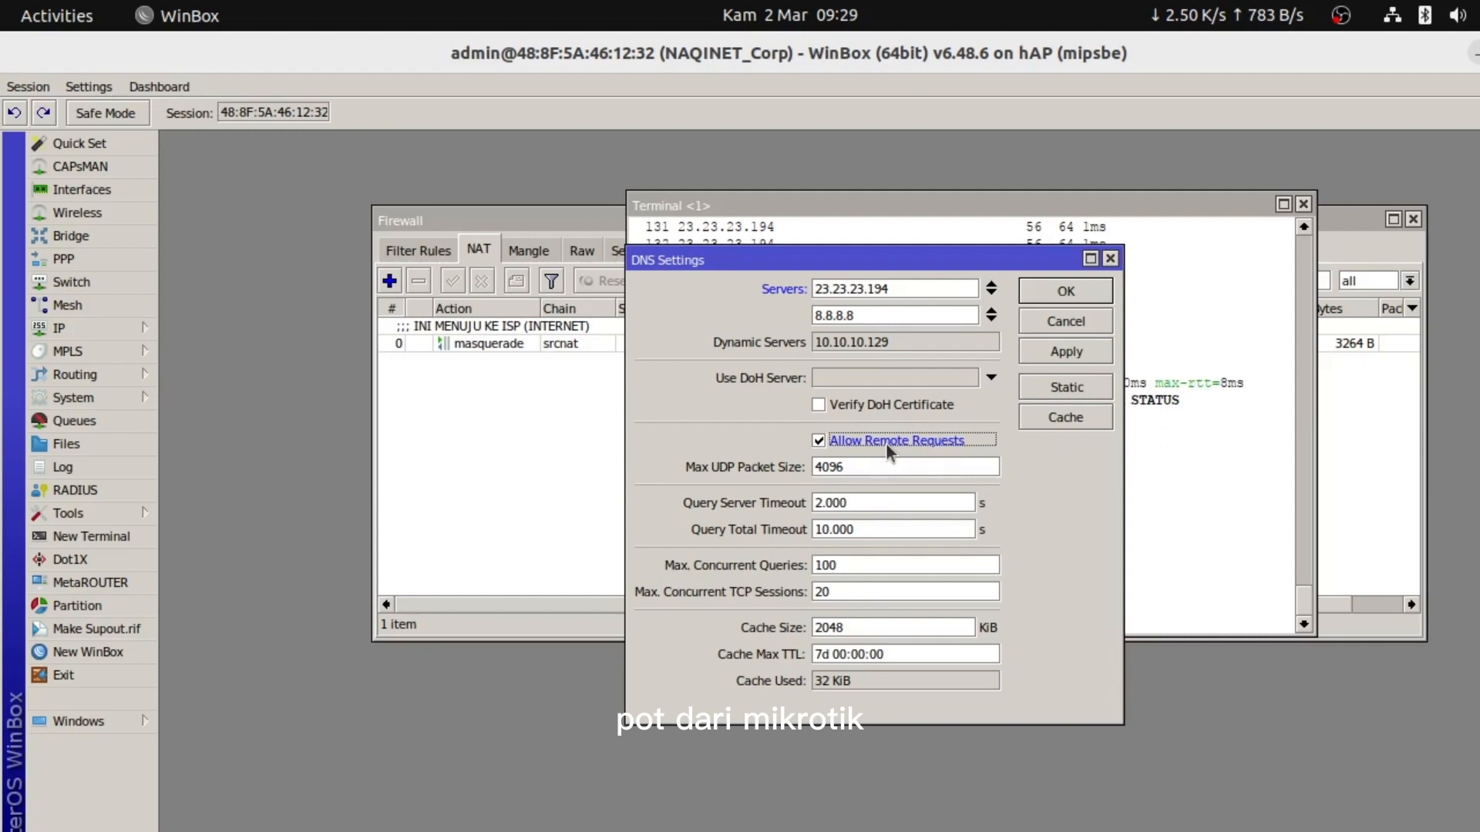
left_click(1060, 353)
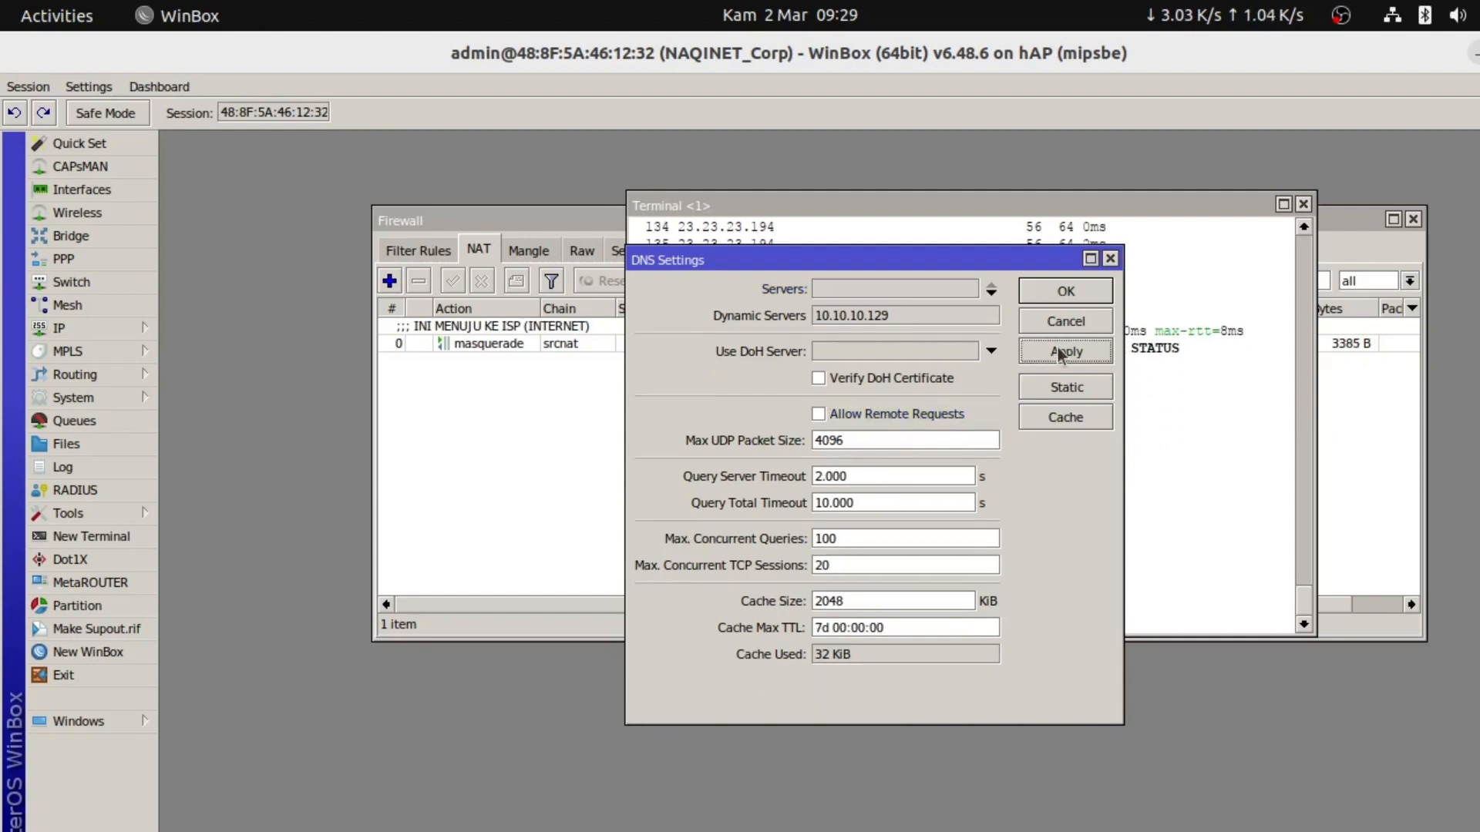
left_click(1061, 291)
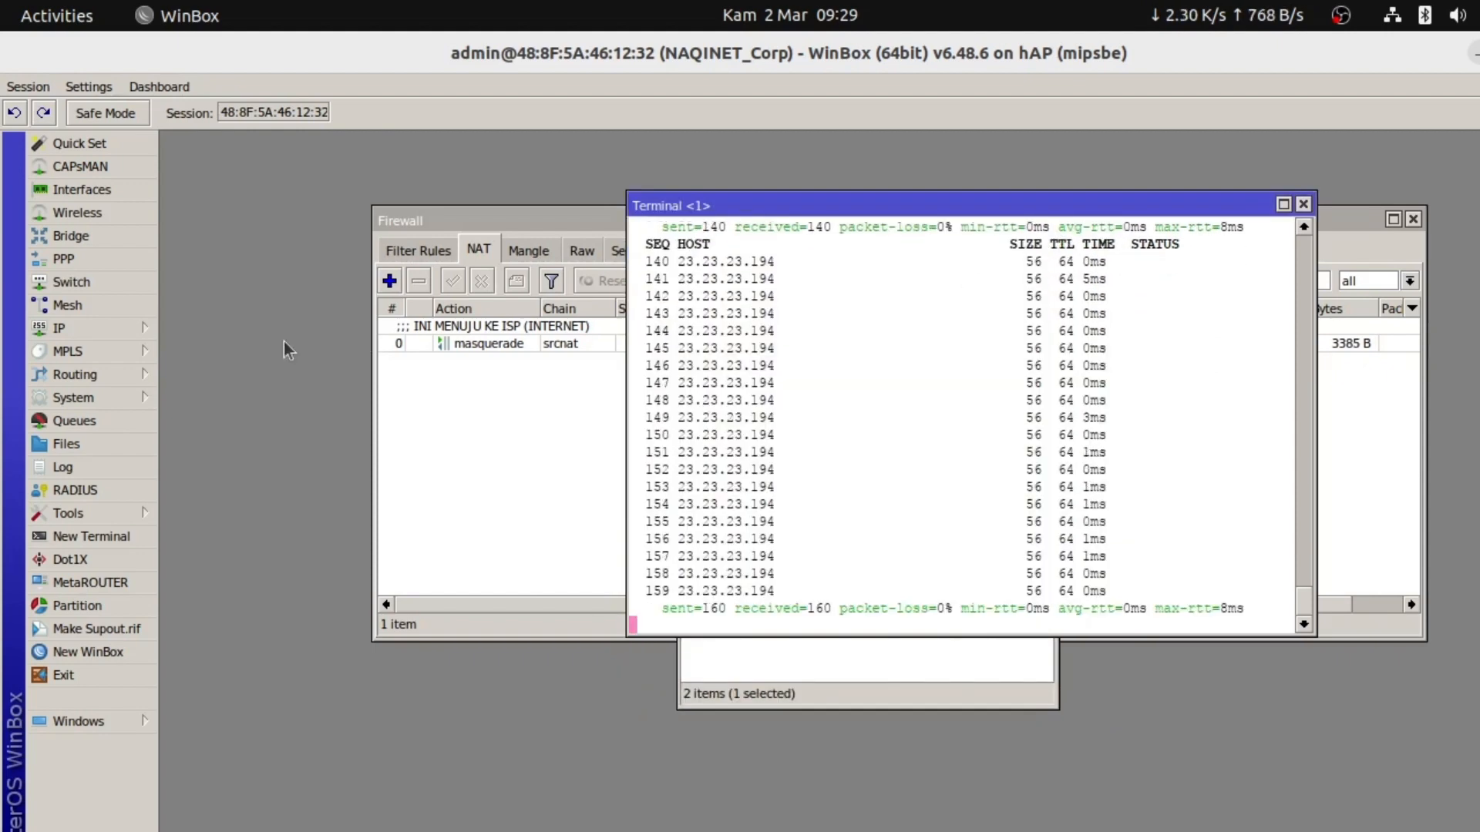
Open and enlarge the router's IP Services list to review the www, api and api-ssl entries
left_click(99, 326)
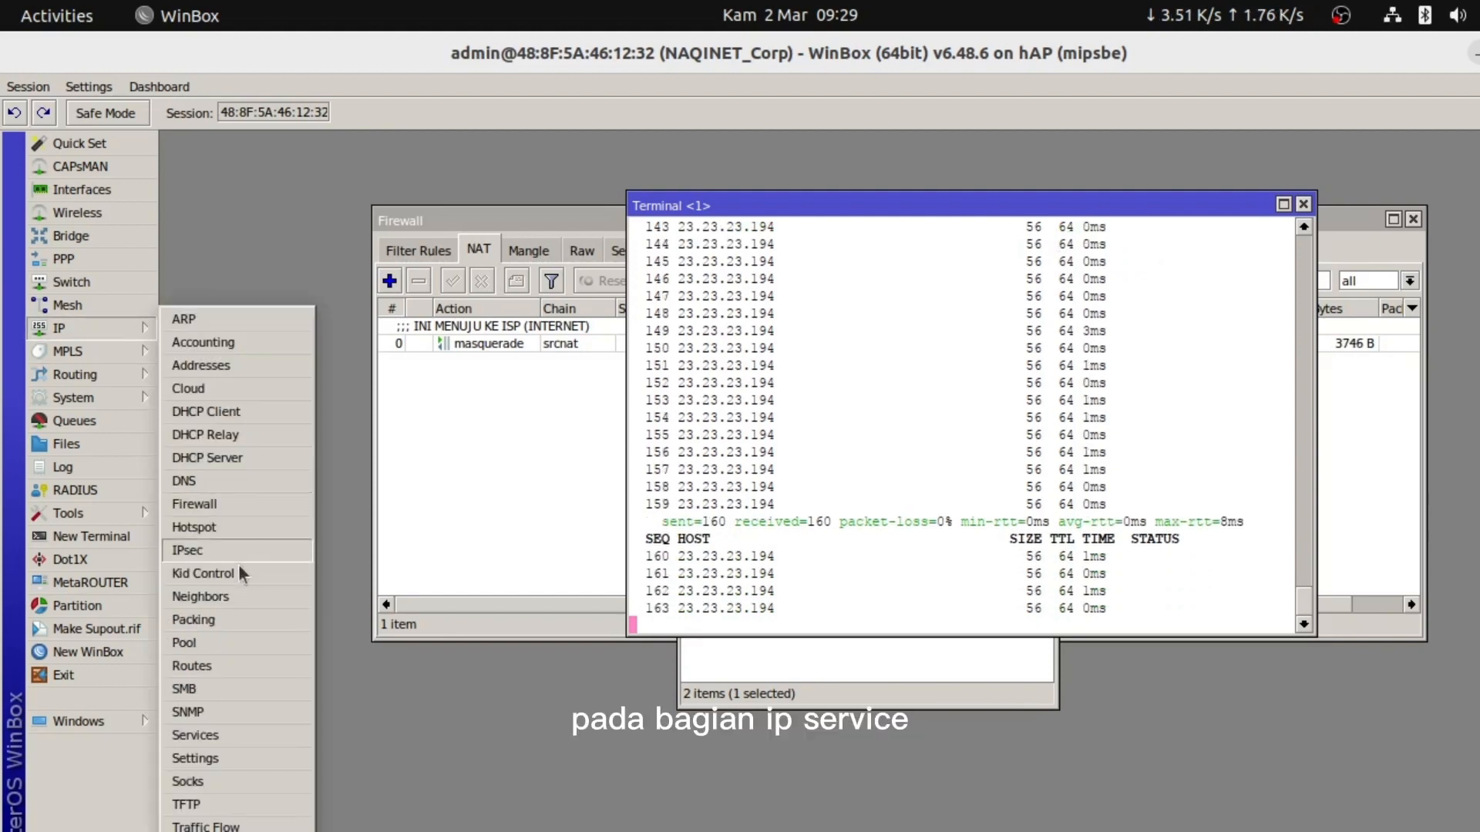
left_click(207, 728)
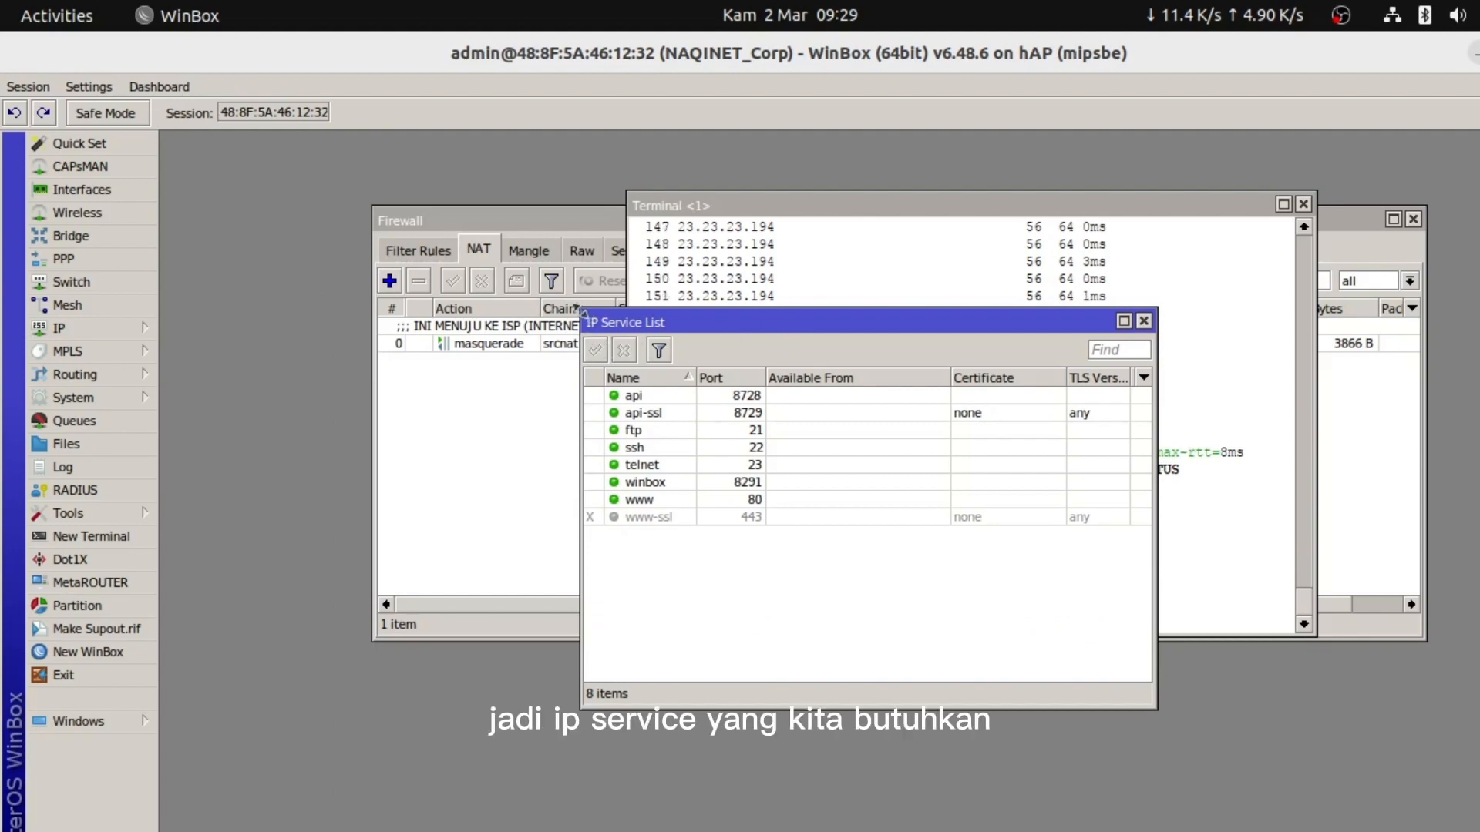
left_click_drag(581, 309, 502, 225)
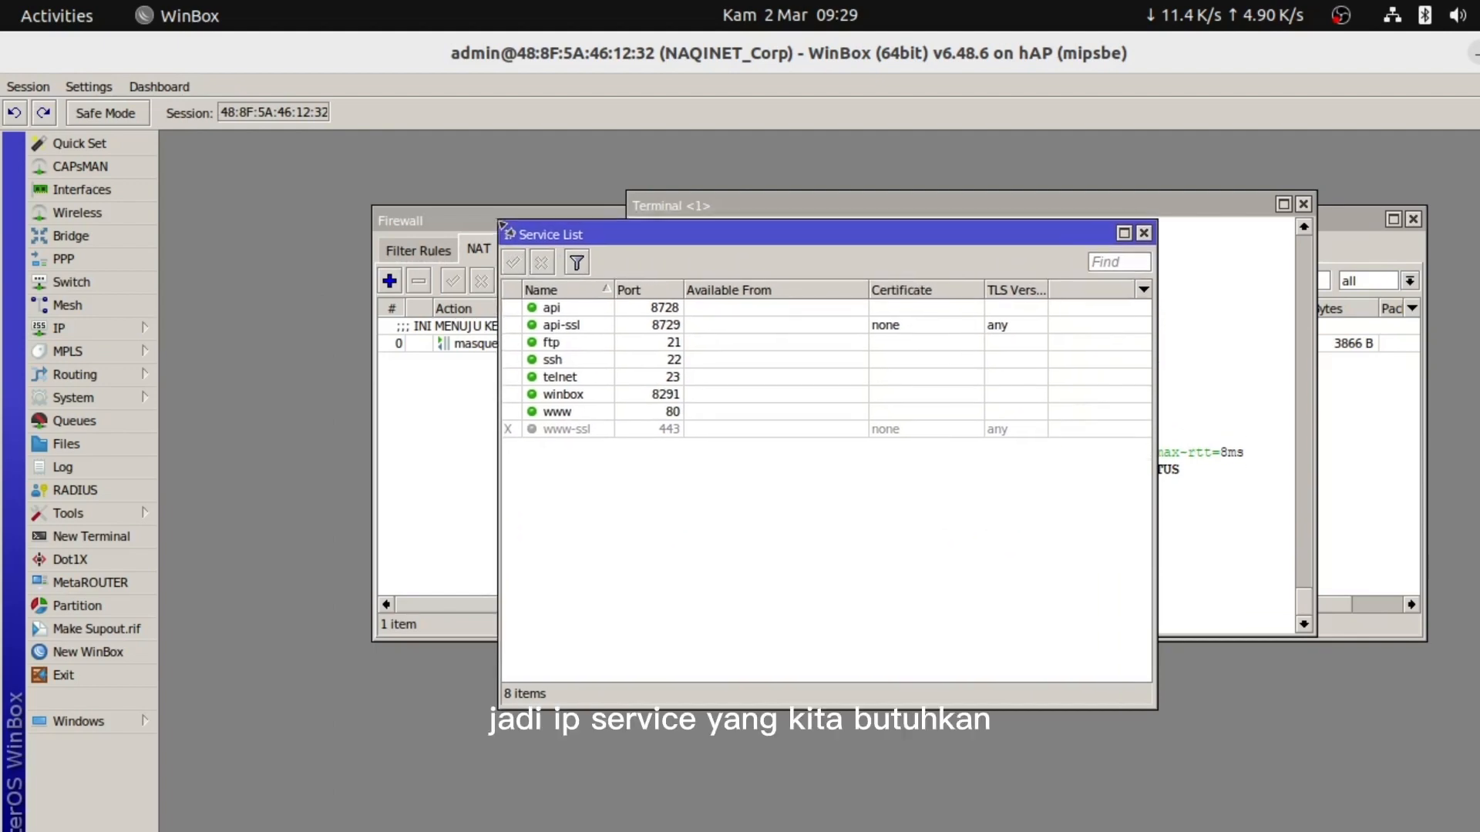
left_click(640, 414)
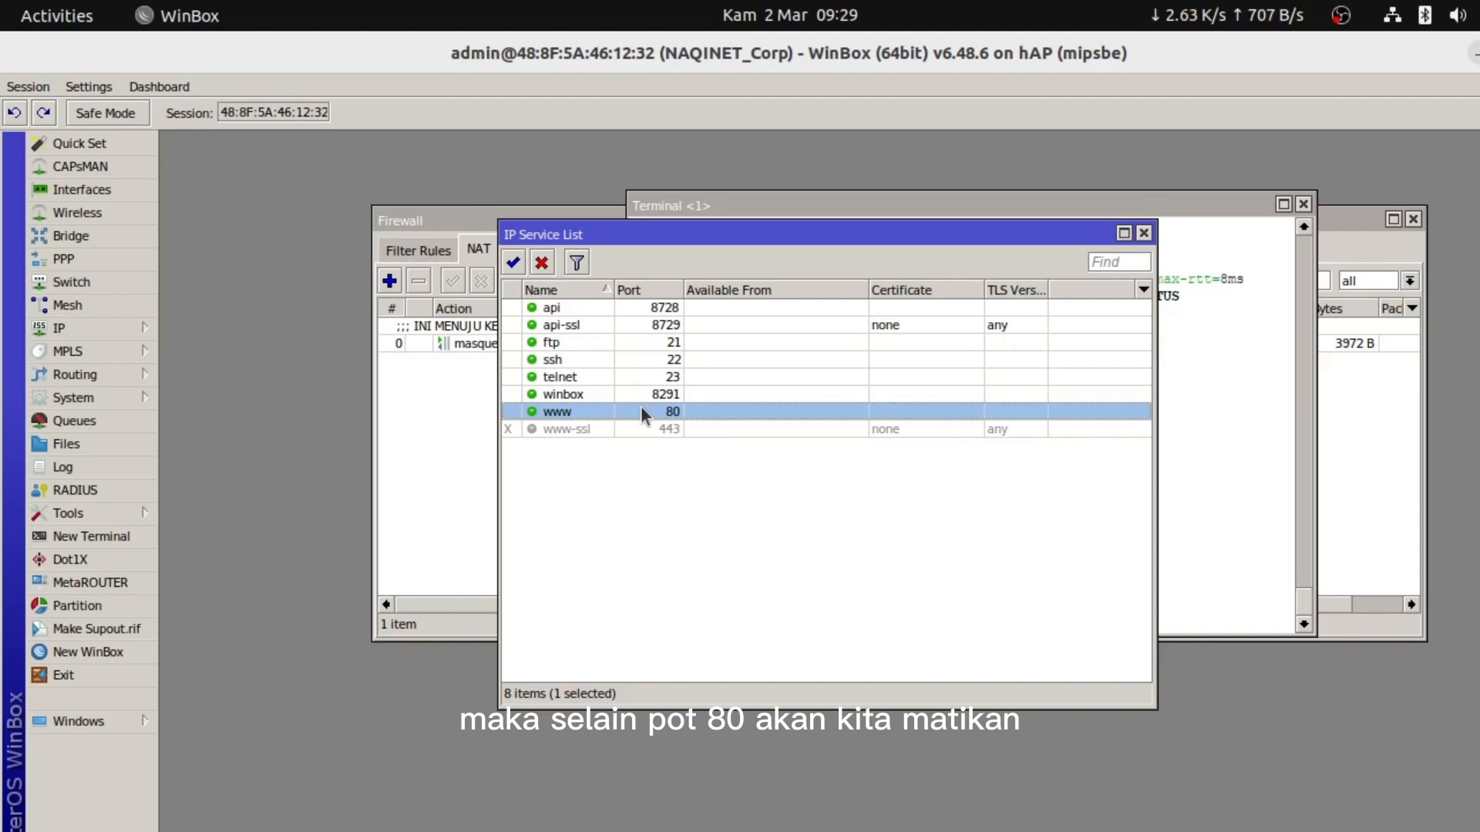
left_click(567, 325)
left_click(544, 311)
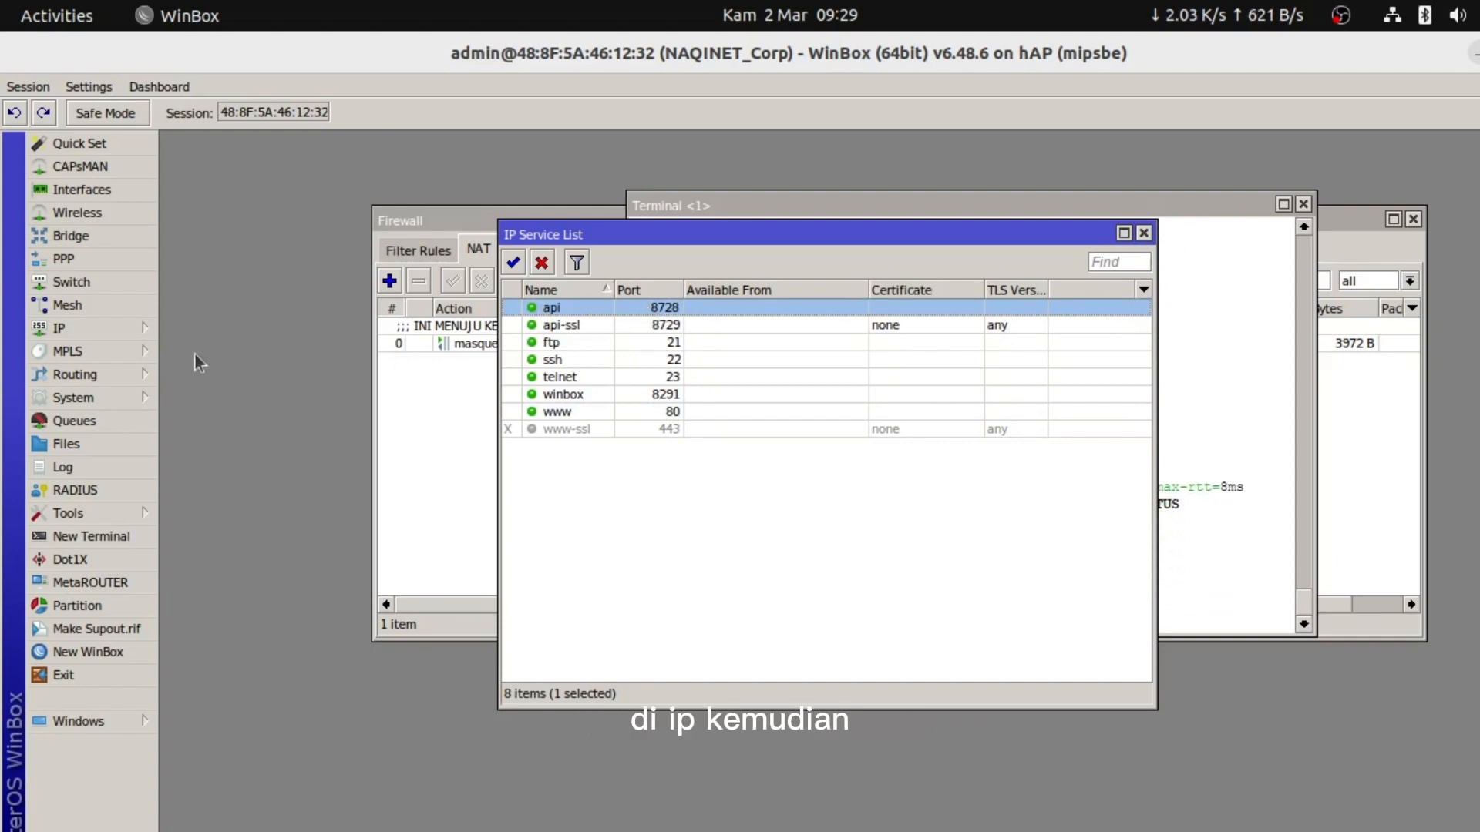
left_click(131, 328)
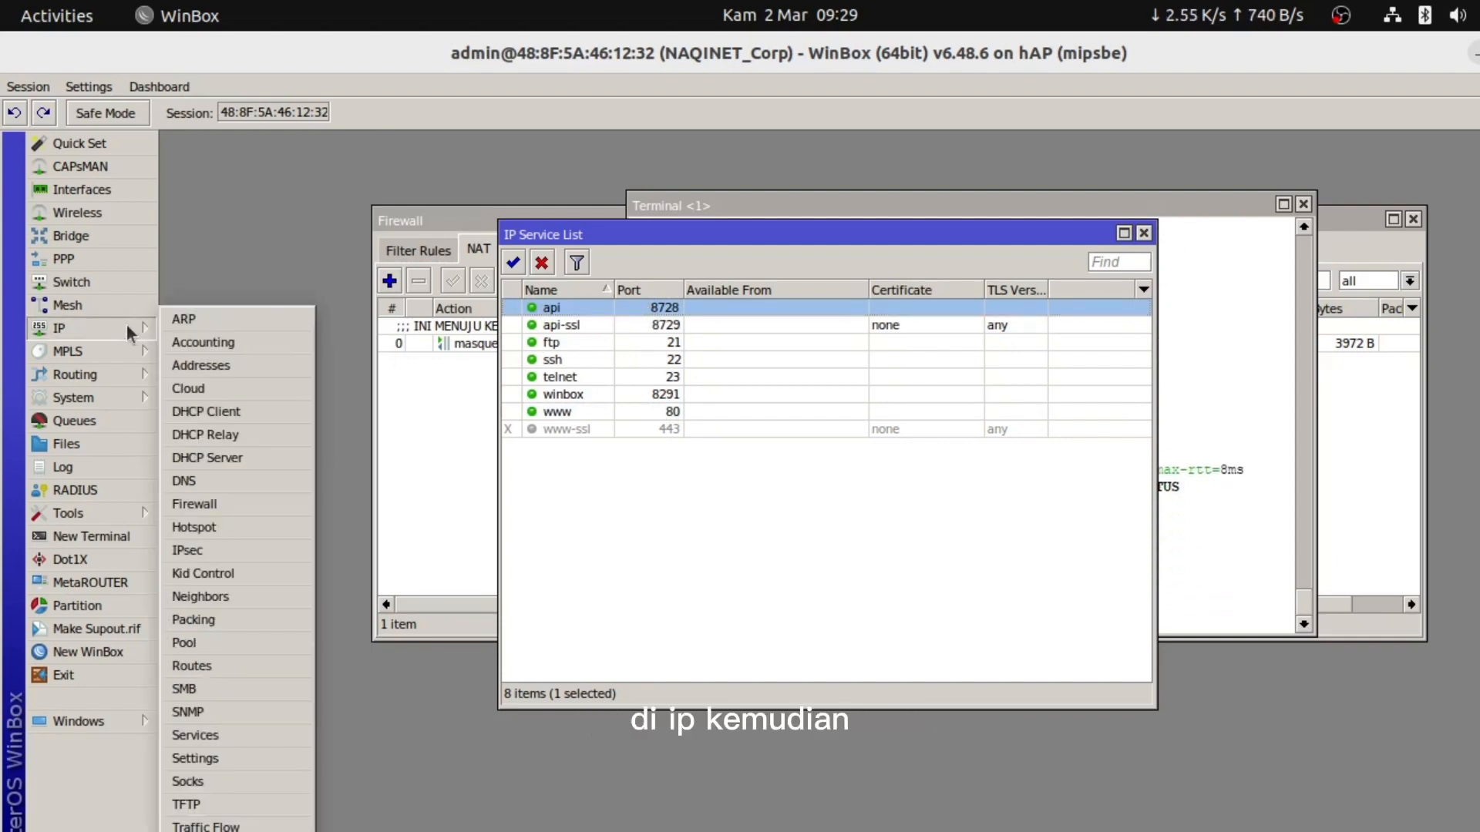
left_click(199, 736)
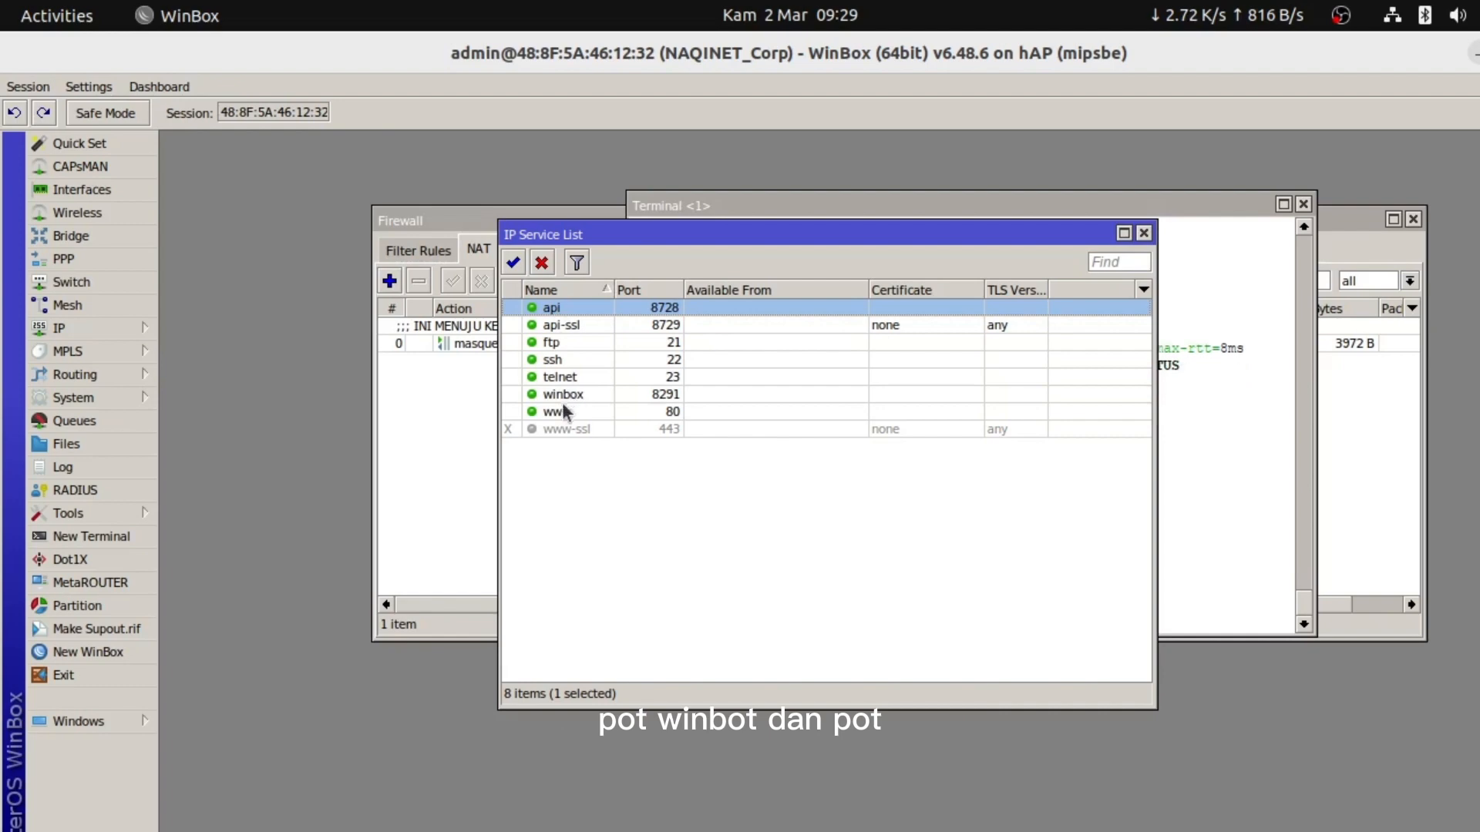
Disable the api-ssl, ftp, ssh and telnet services, leaving api and winbox enabled
left_click(553, 327)
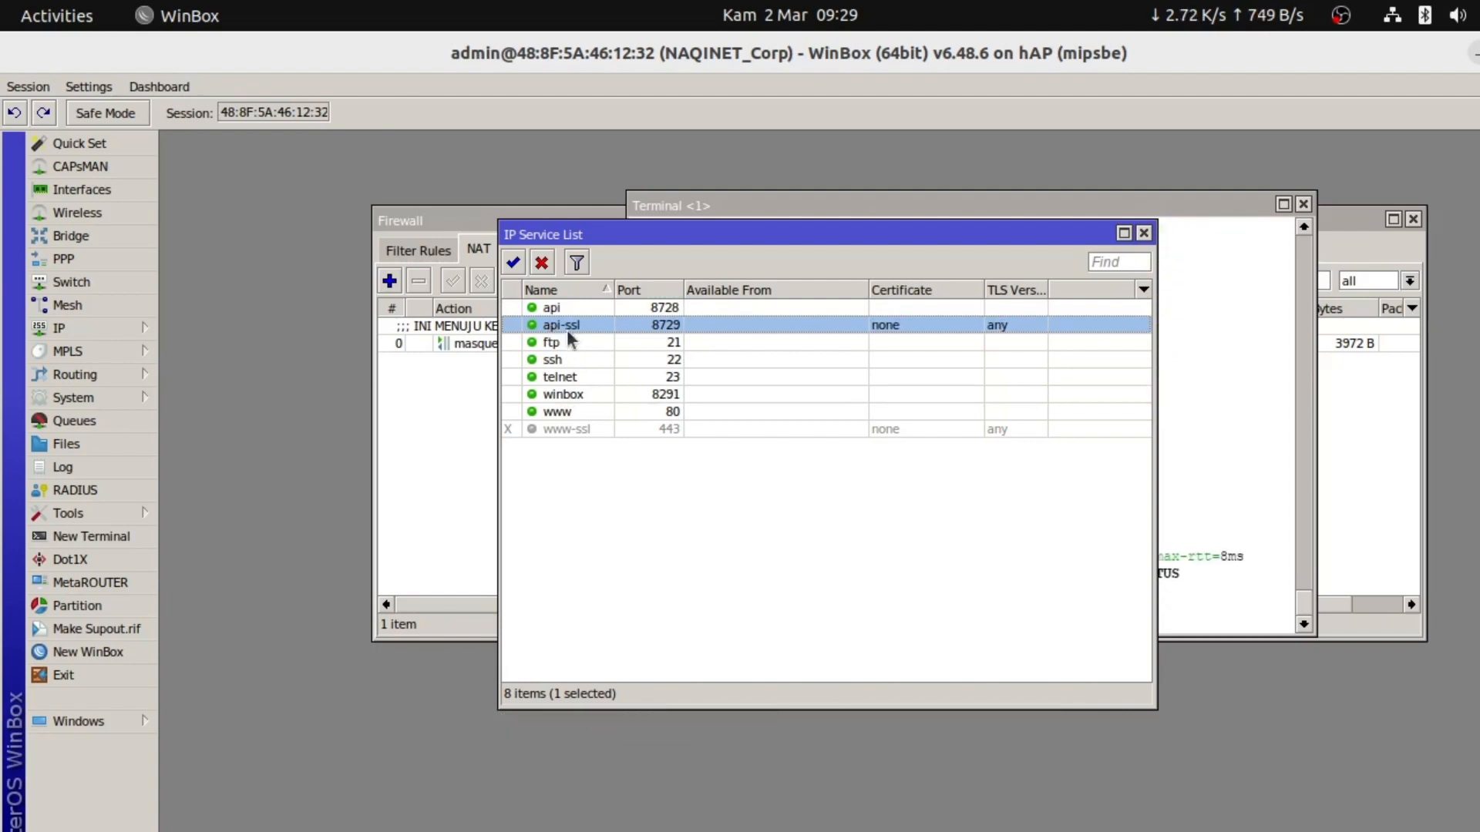
left_click(541, 264)
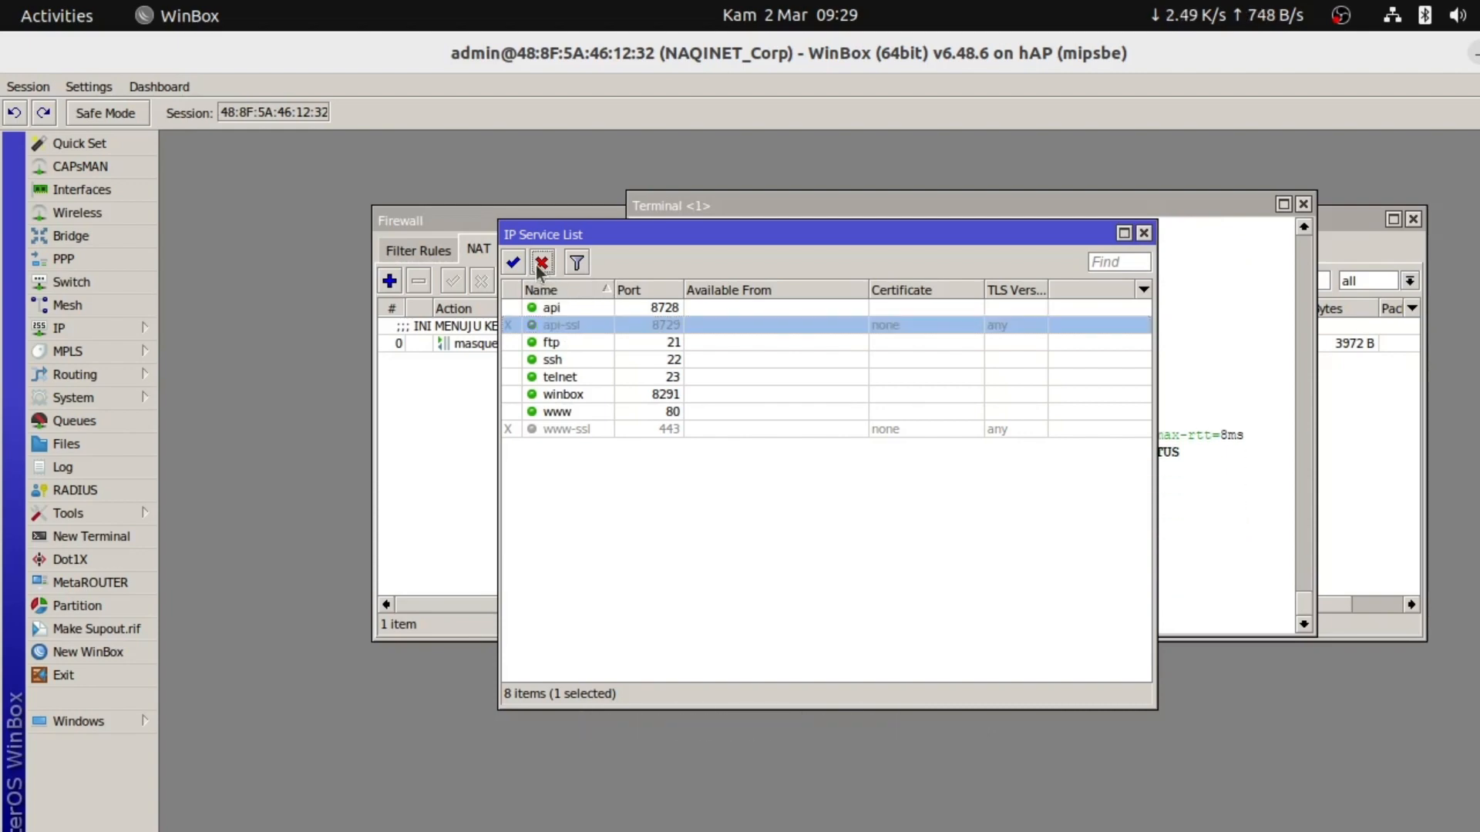
left_click(555, 349)
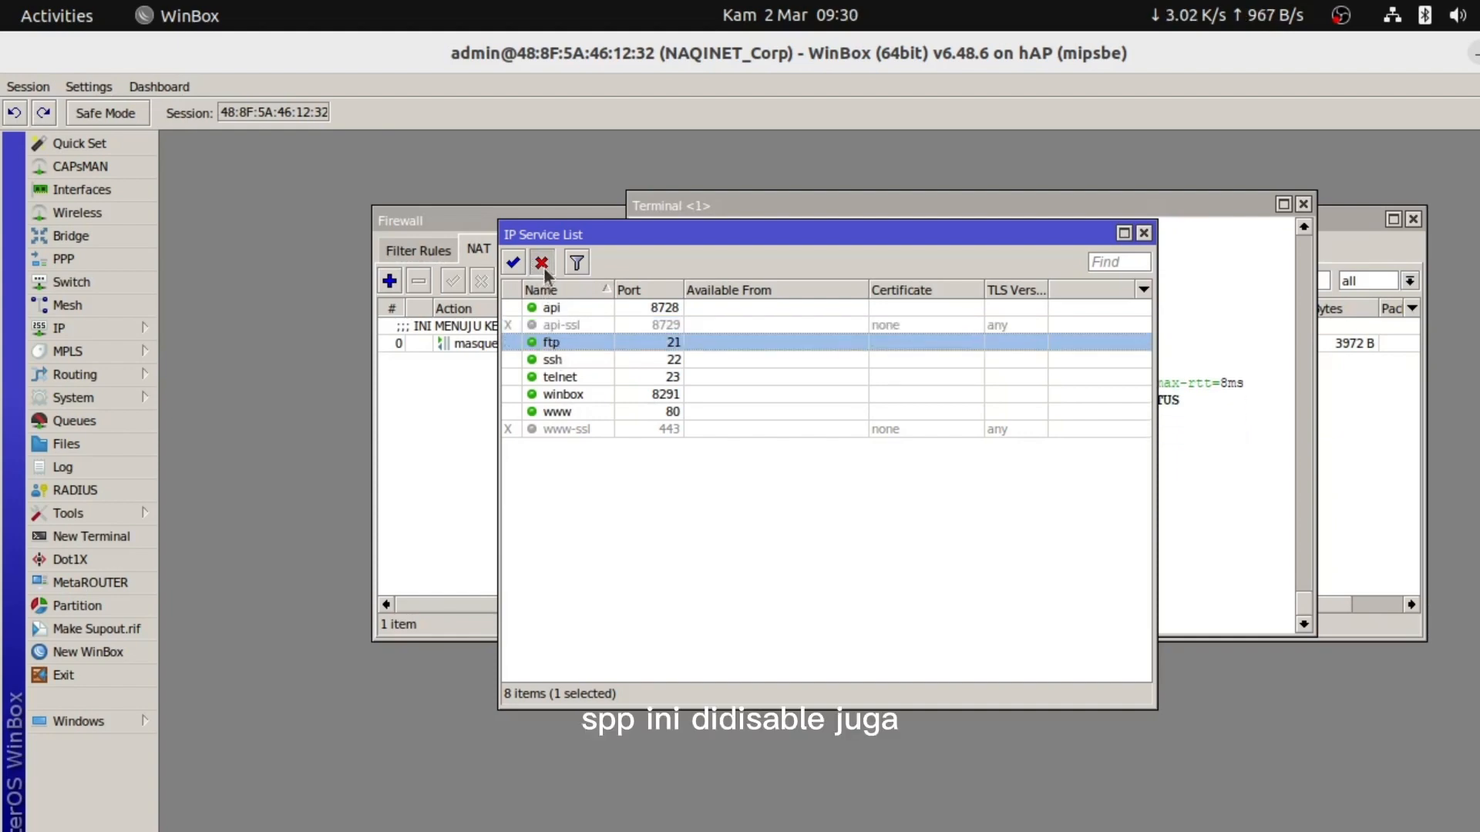
left_click(541, 263)
left_click(557, 359)
left_click(543, 264)
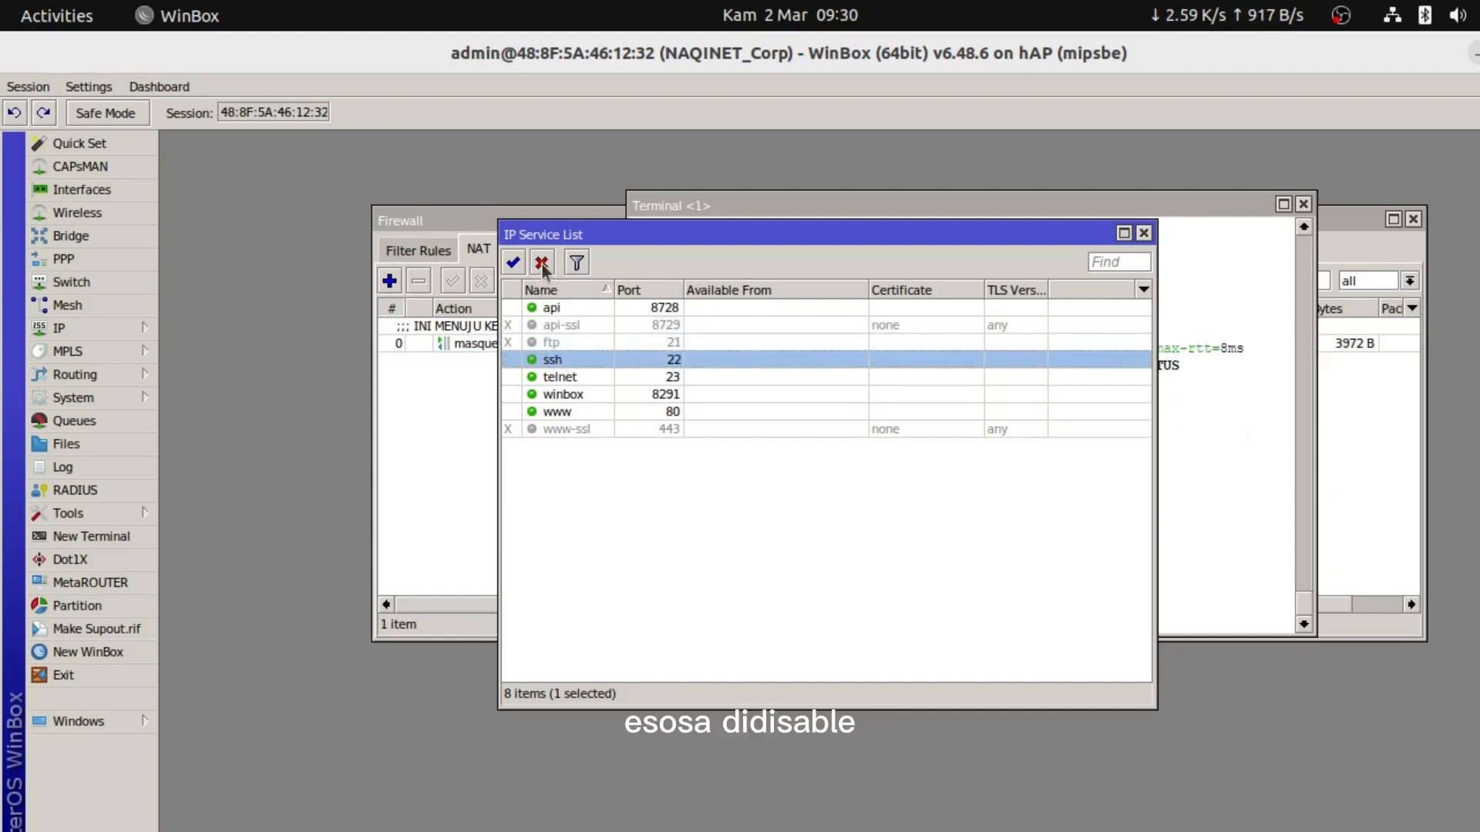
left_click(561, 377)
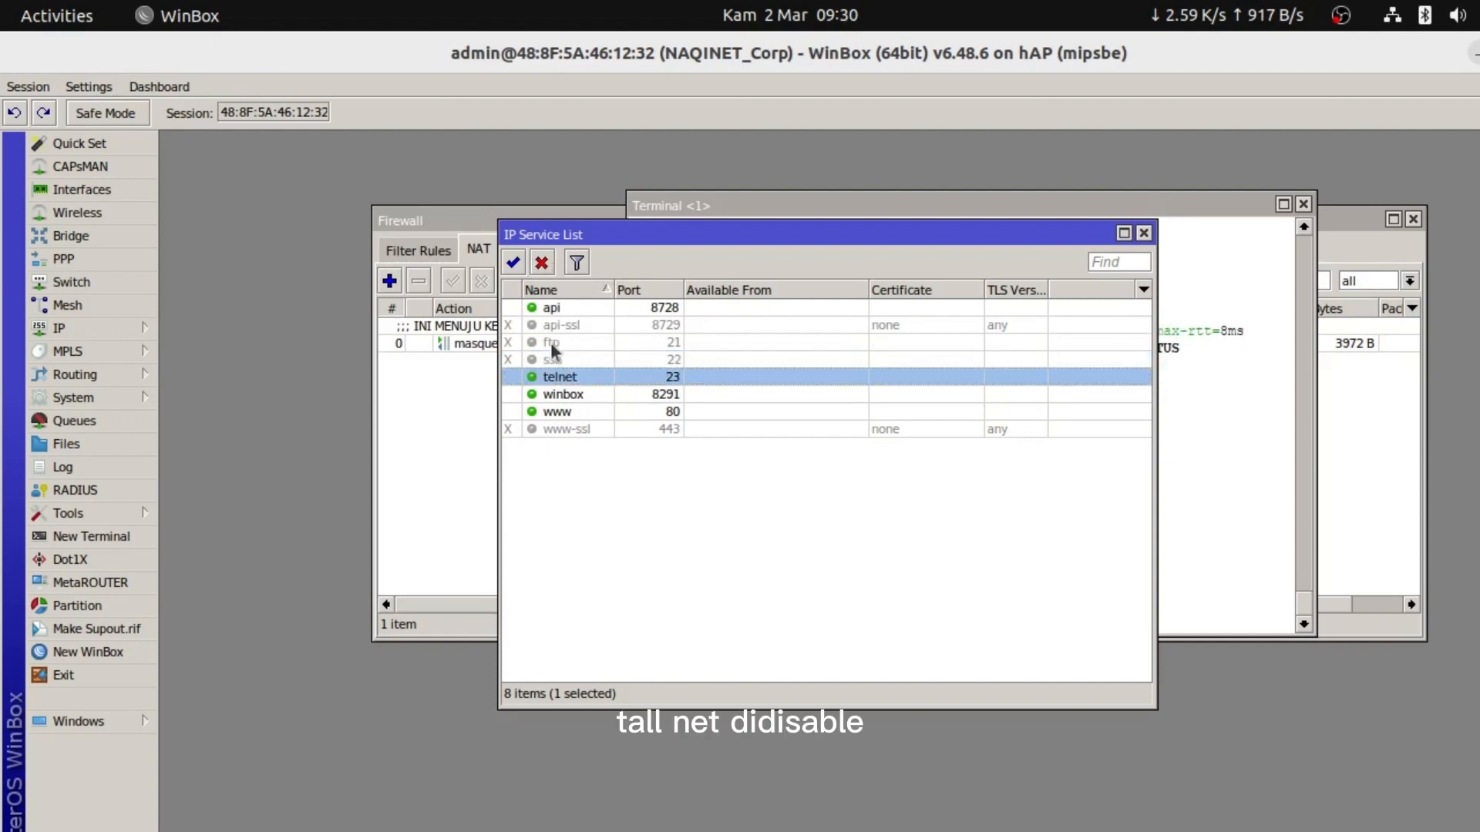
left_click(542, 264)
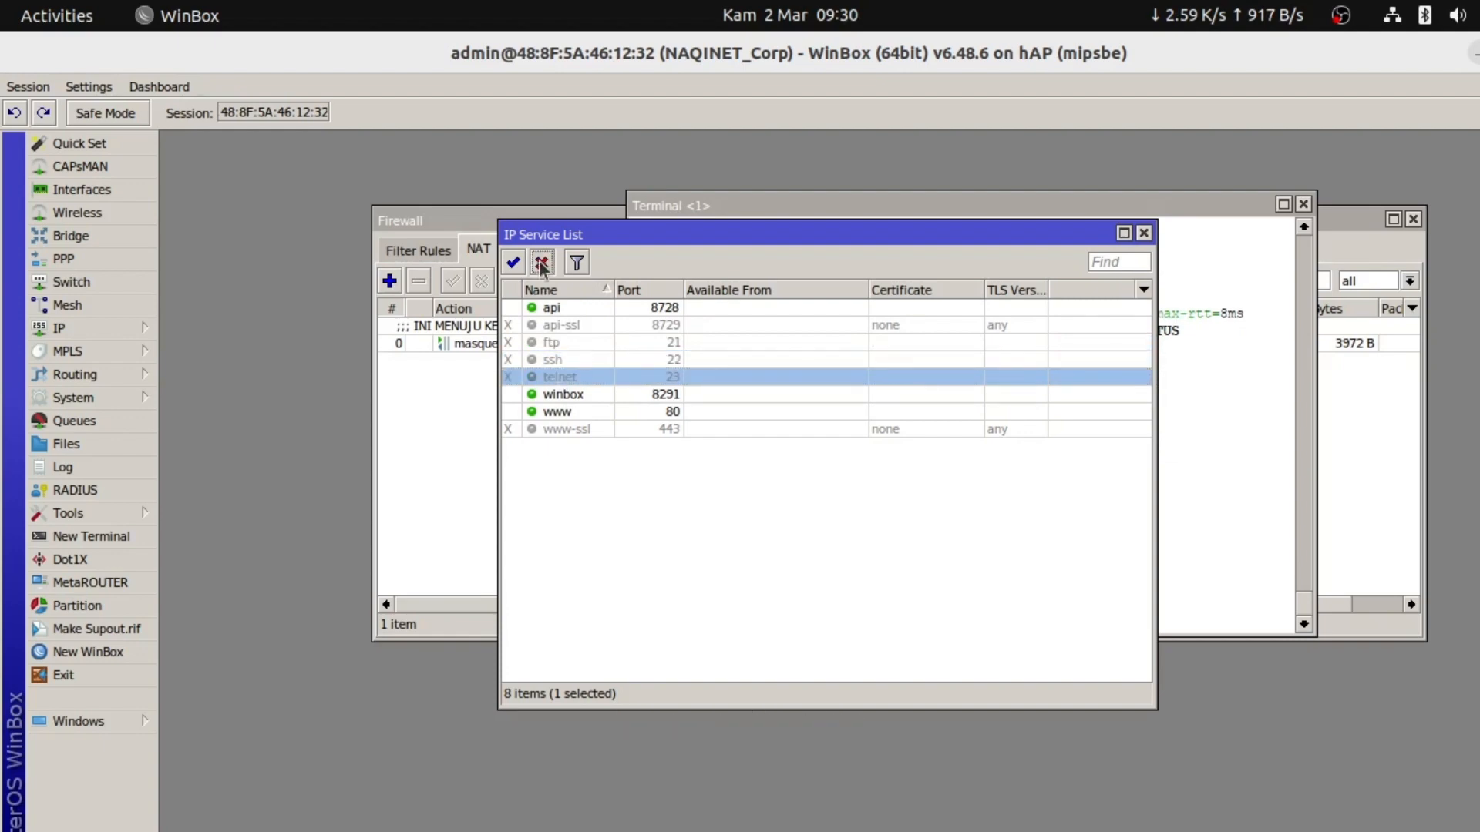
left_click(547, 310)
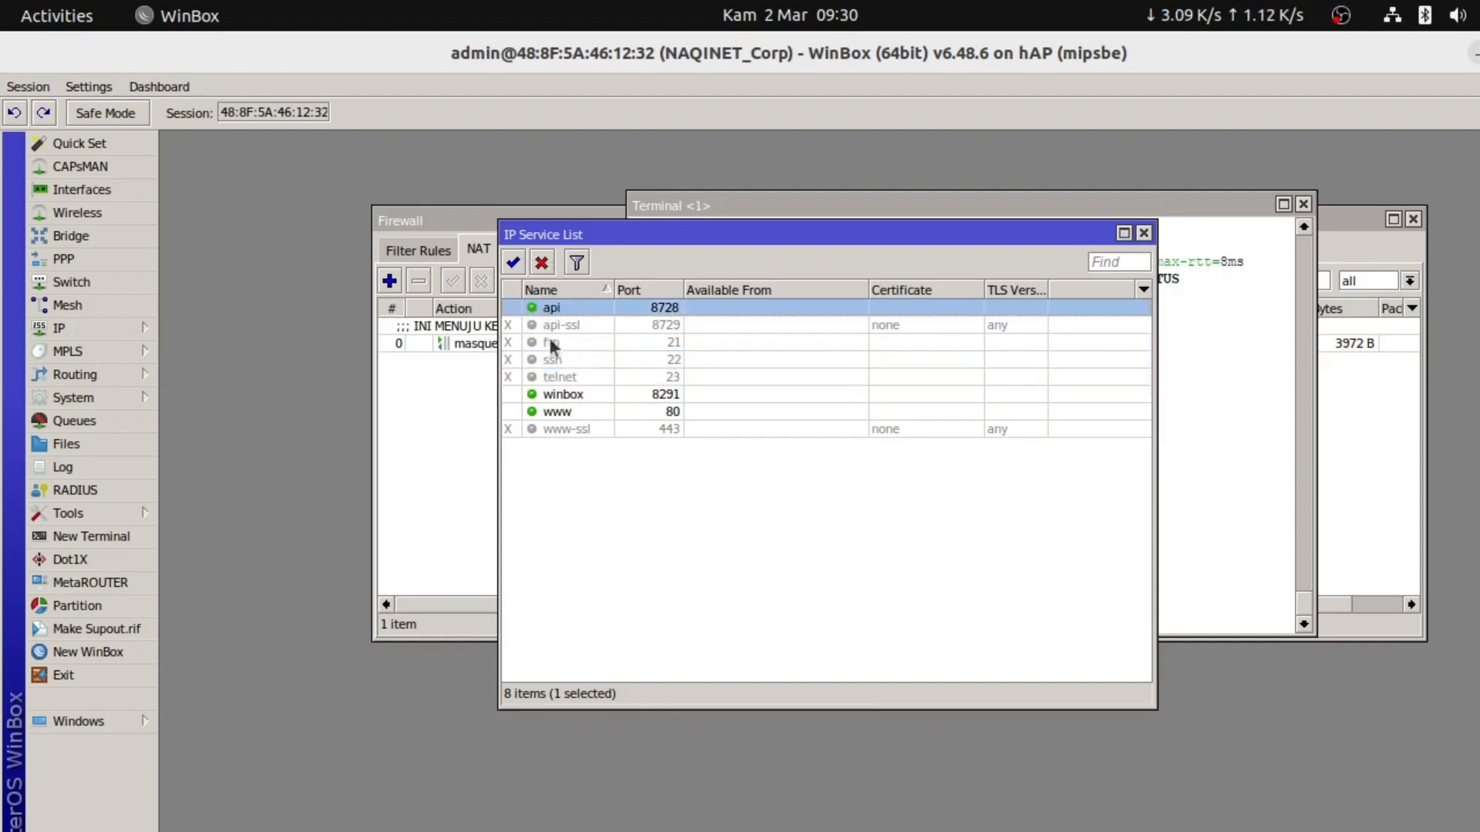
left_click(564, 394)
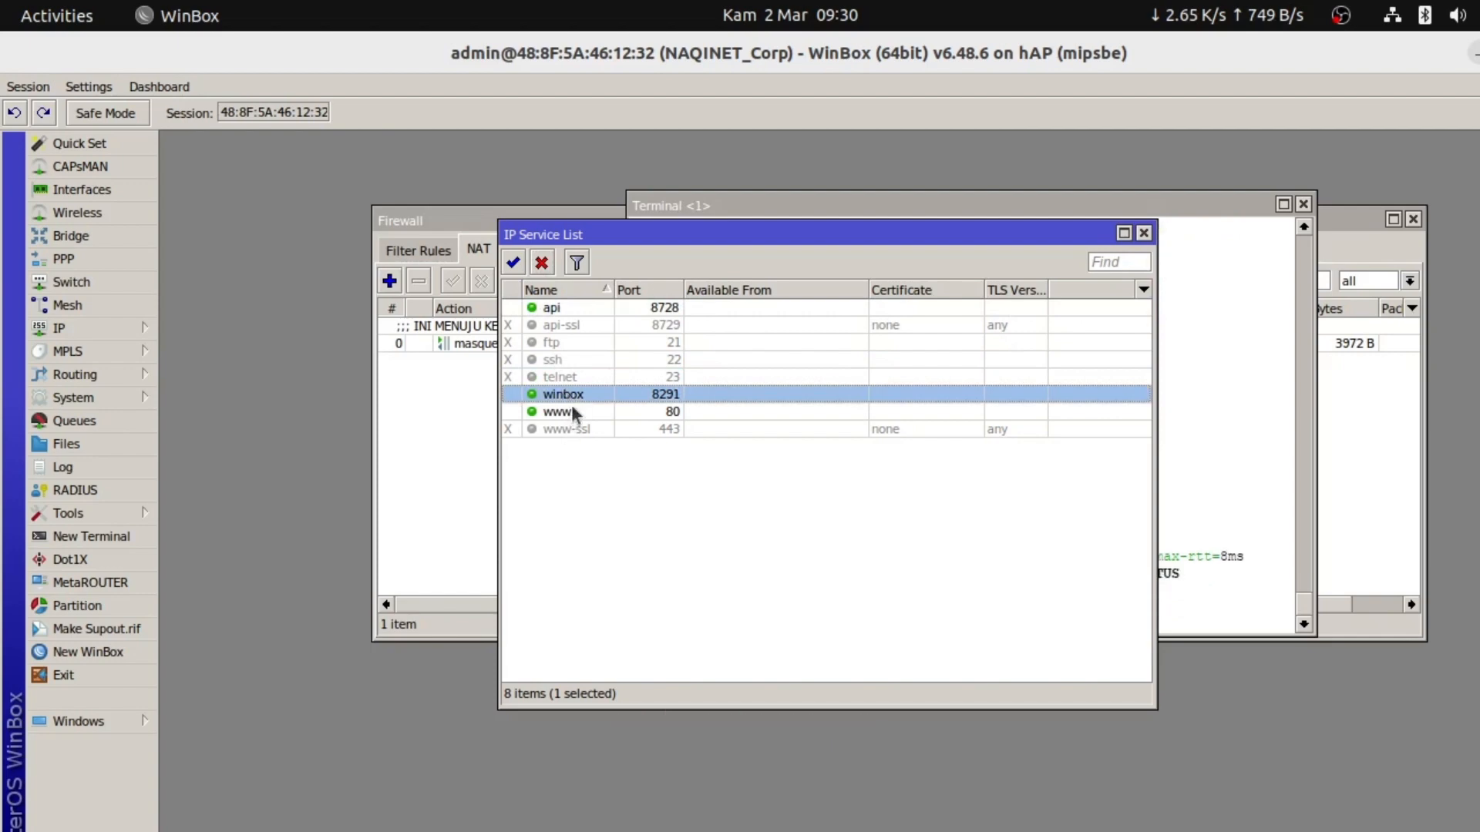
Change the www service port from 80 to 8181 and close the service list
left_click(571, 406)
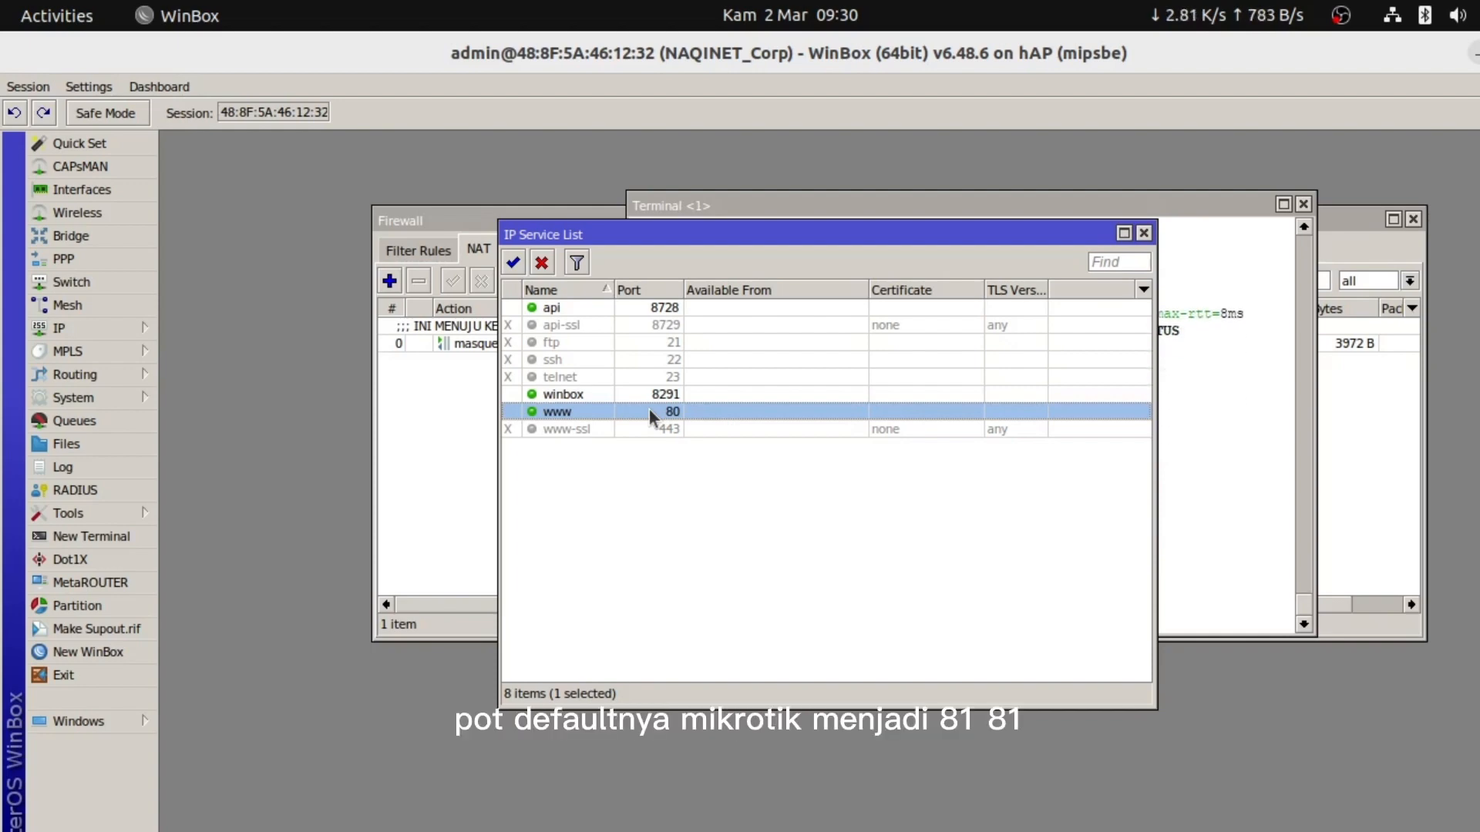
double_click(649, 409)
type("8181")
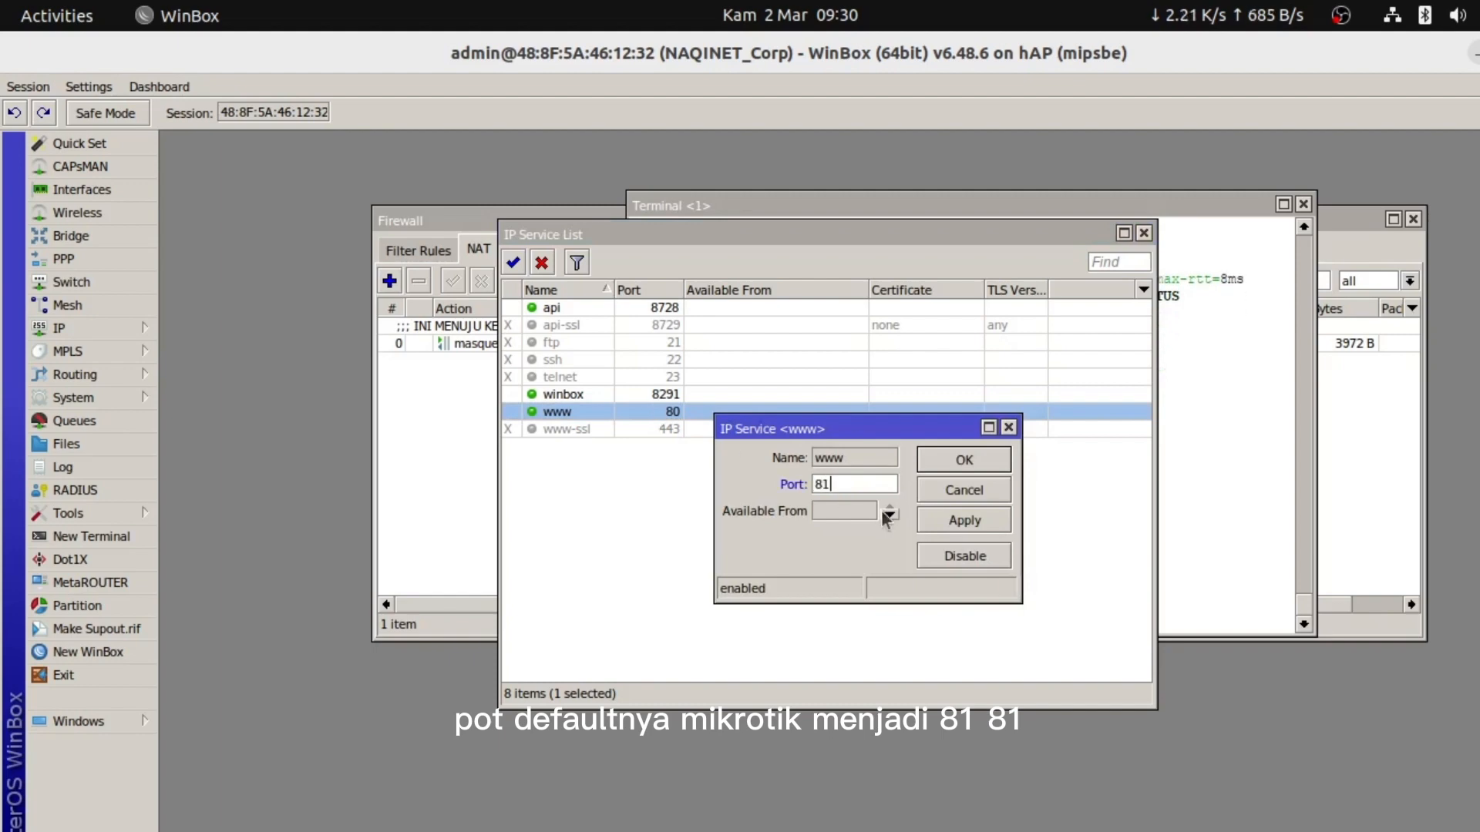
left_click(954, 525)
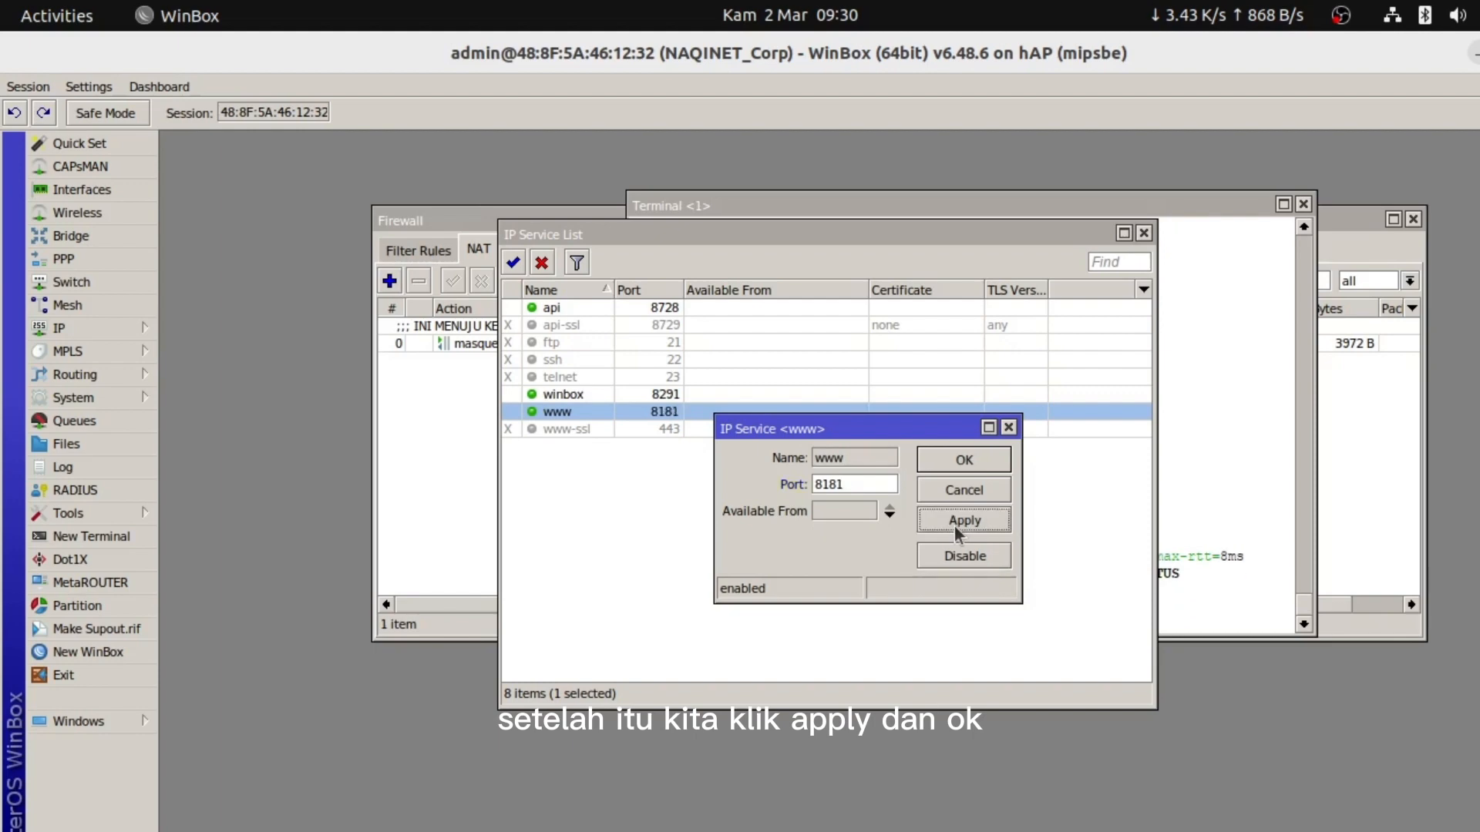
left_click(968, 465)
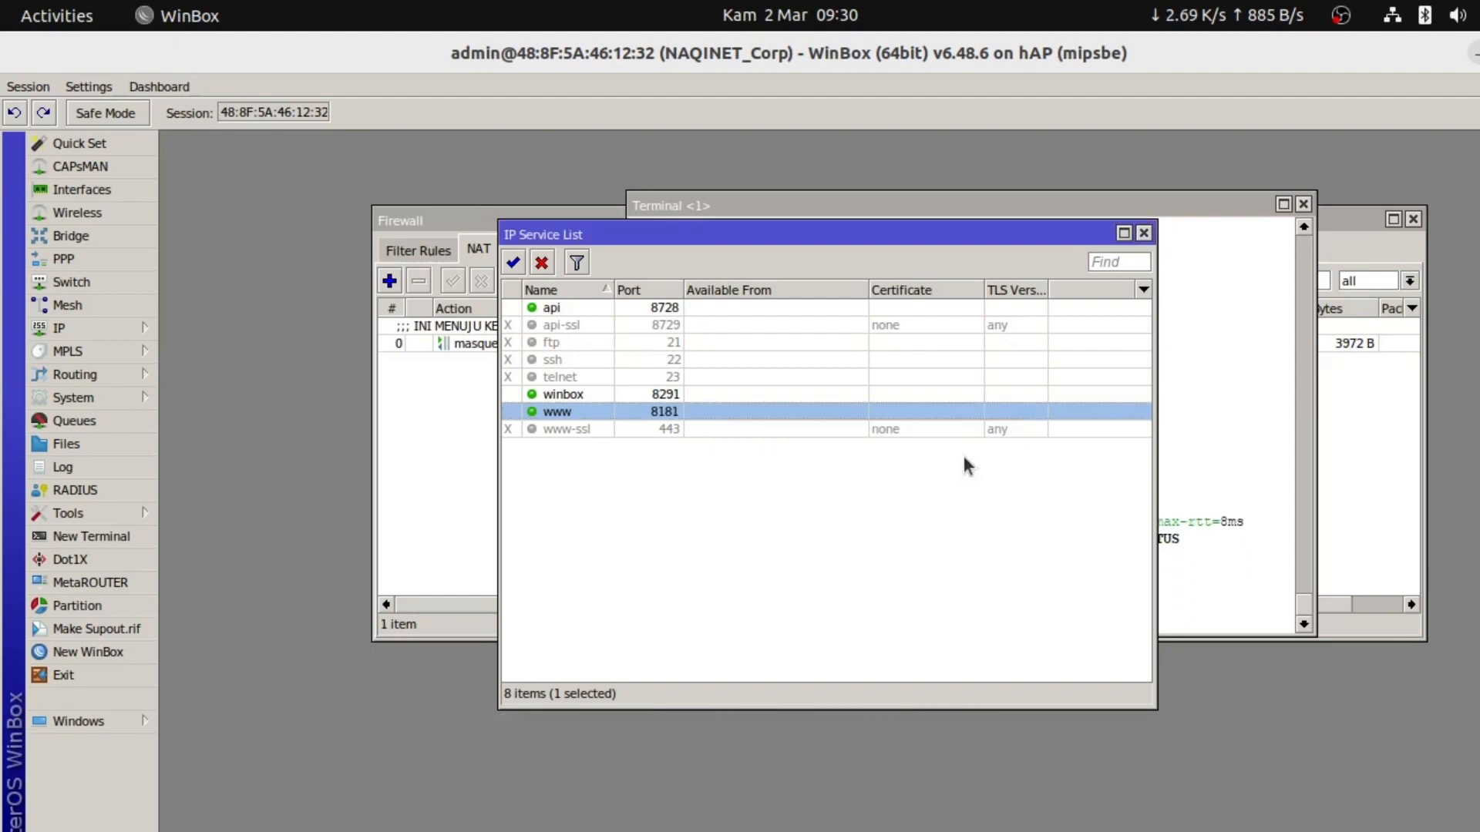
left_click(856, 487)
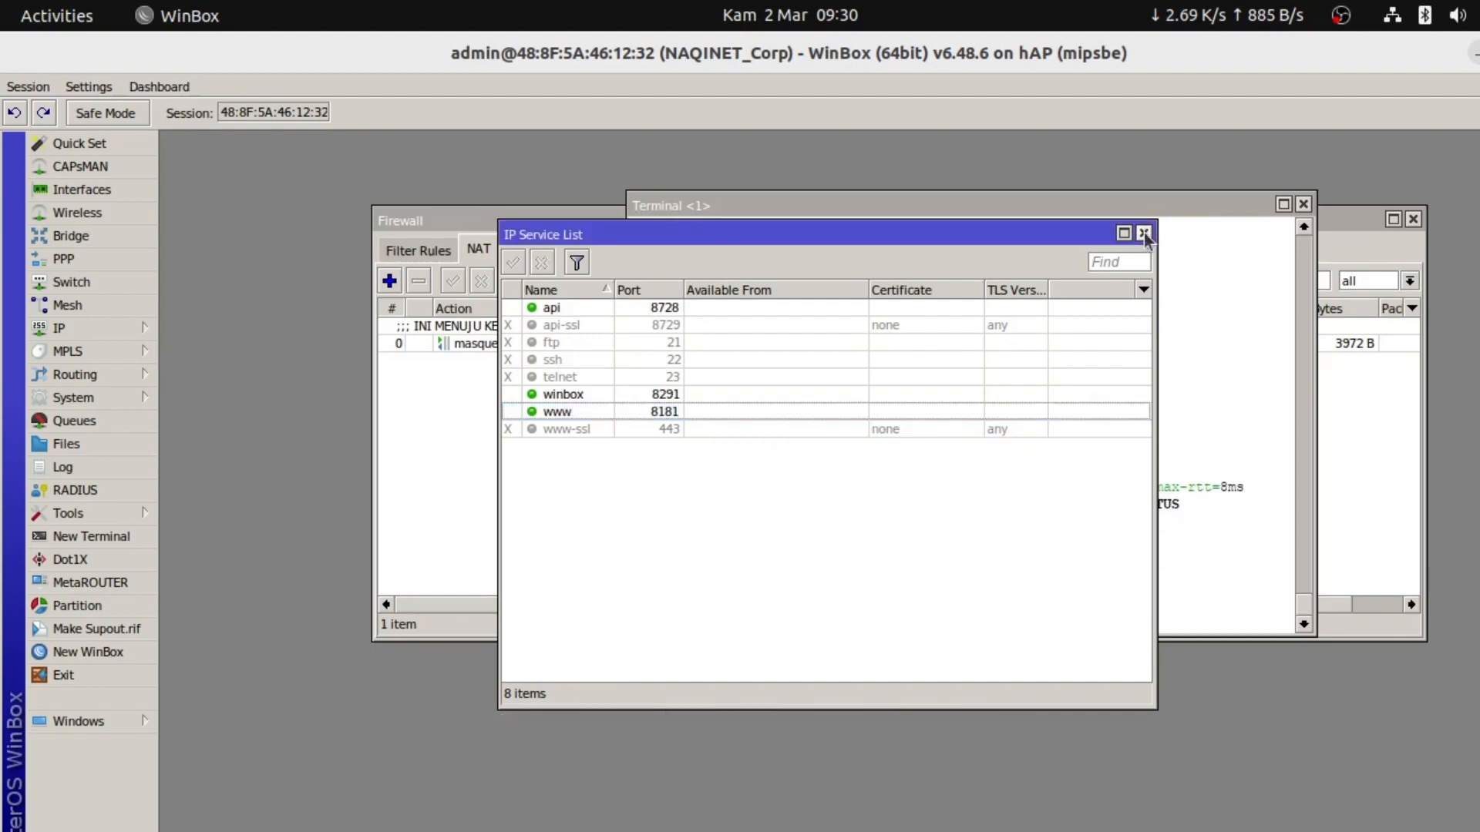
left_click(1144, 233)
key("alt+Tab")
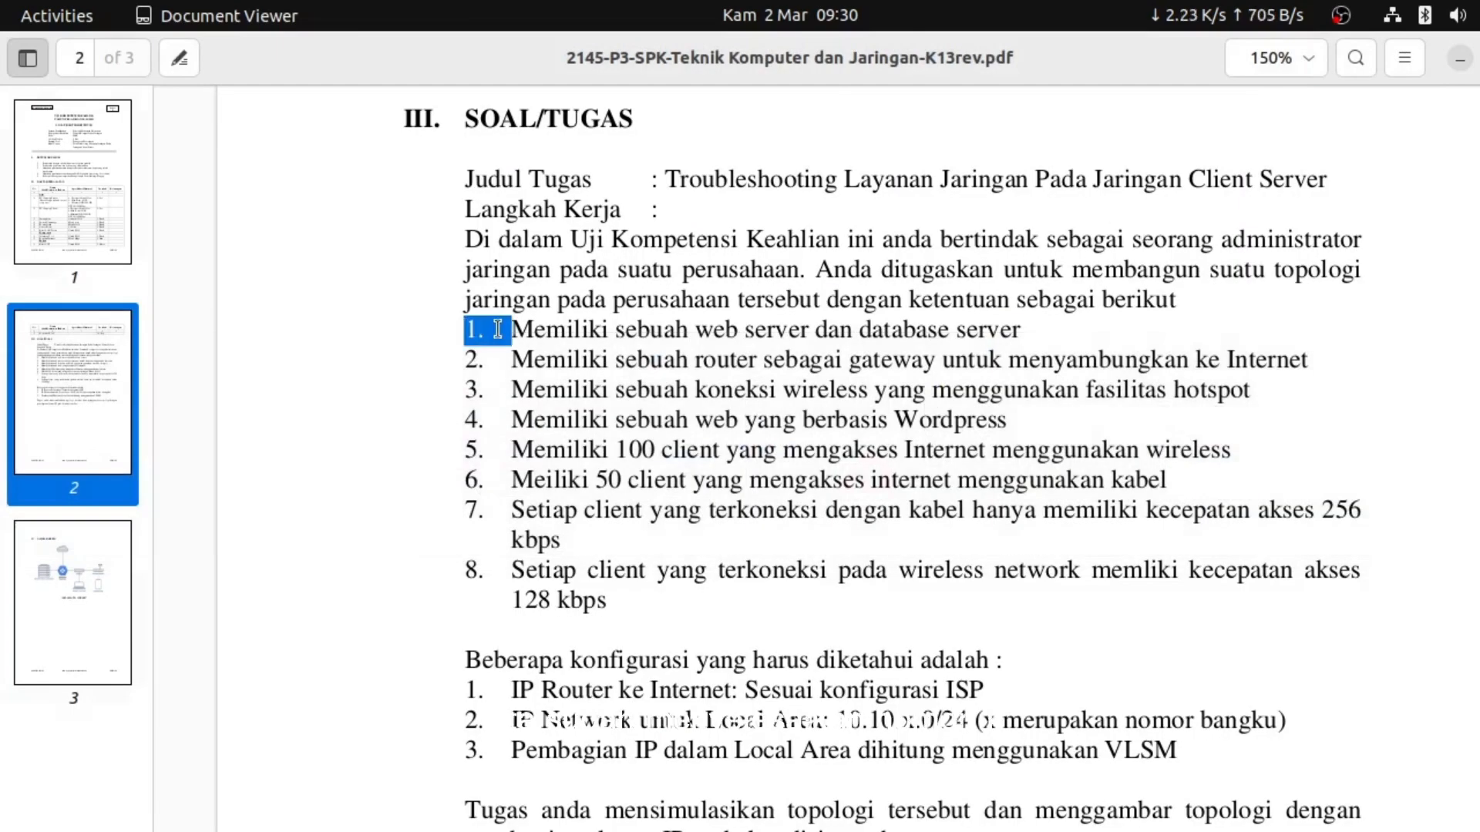
left_click_drag(498, 333, 509, 366)
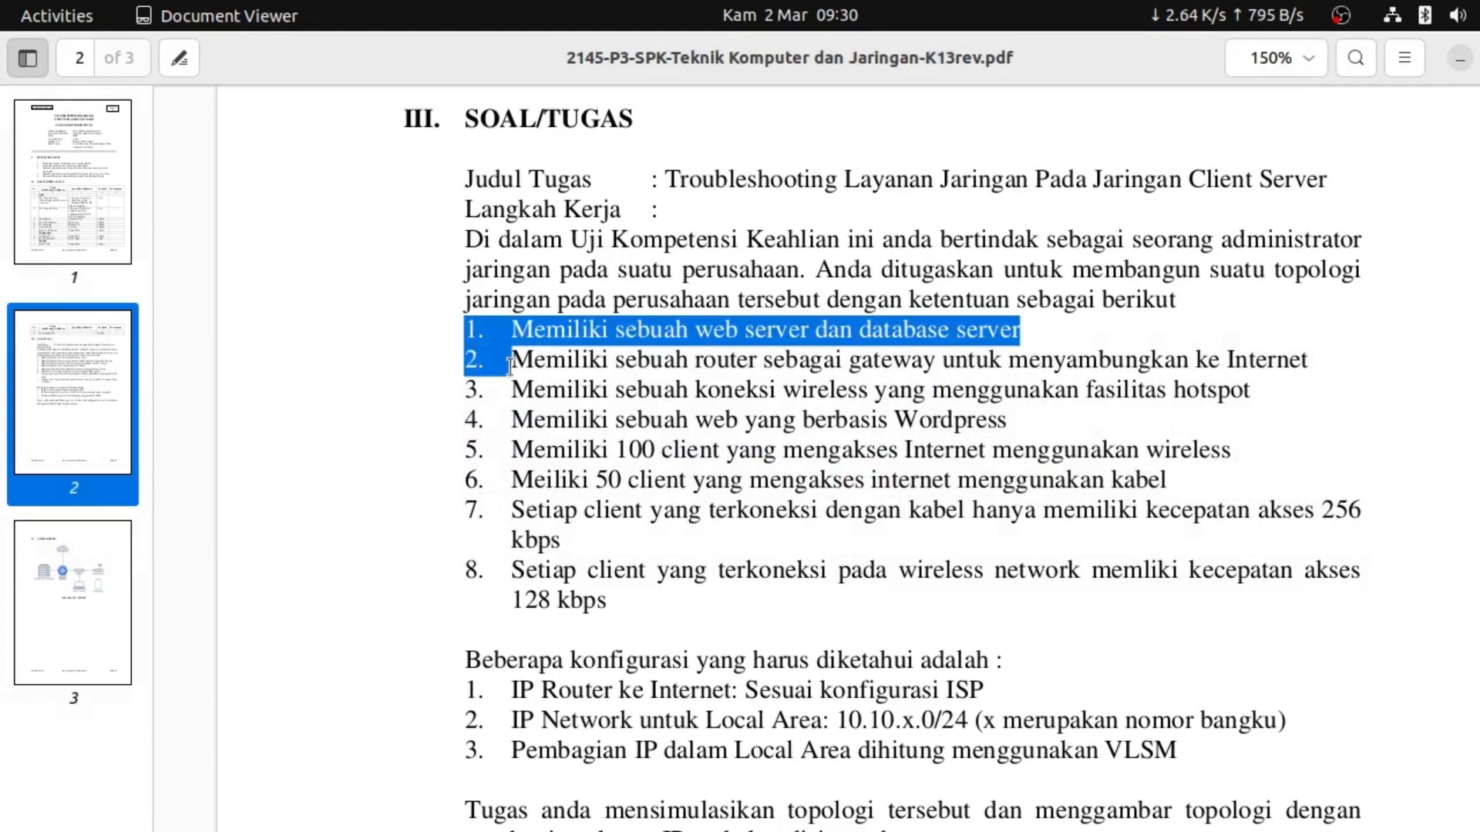
left_click_drag(465, 420, 1031, 430)
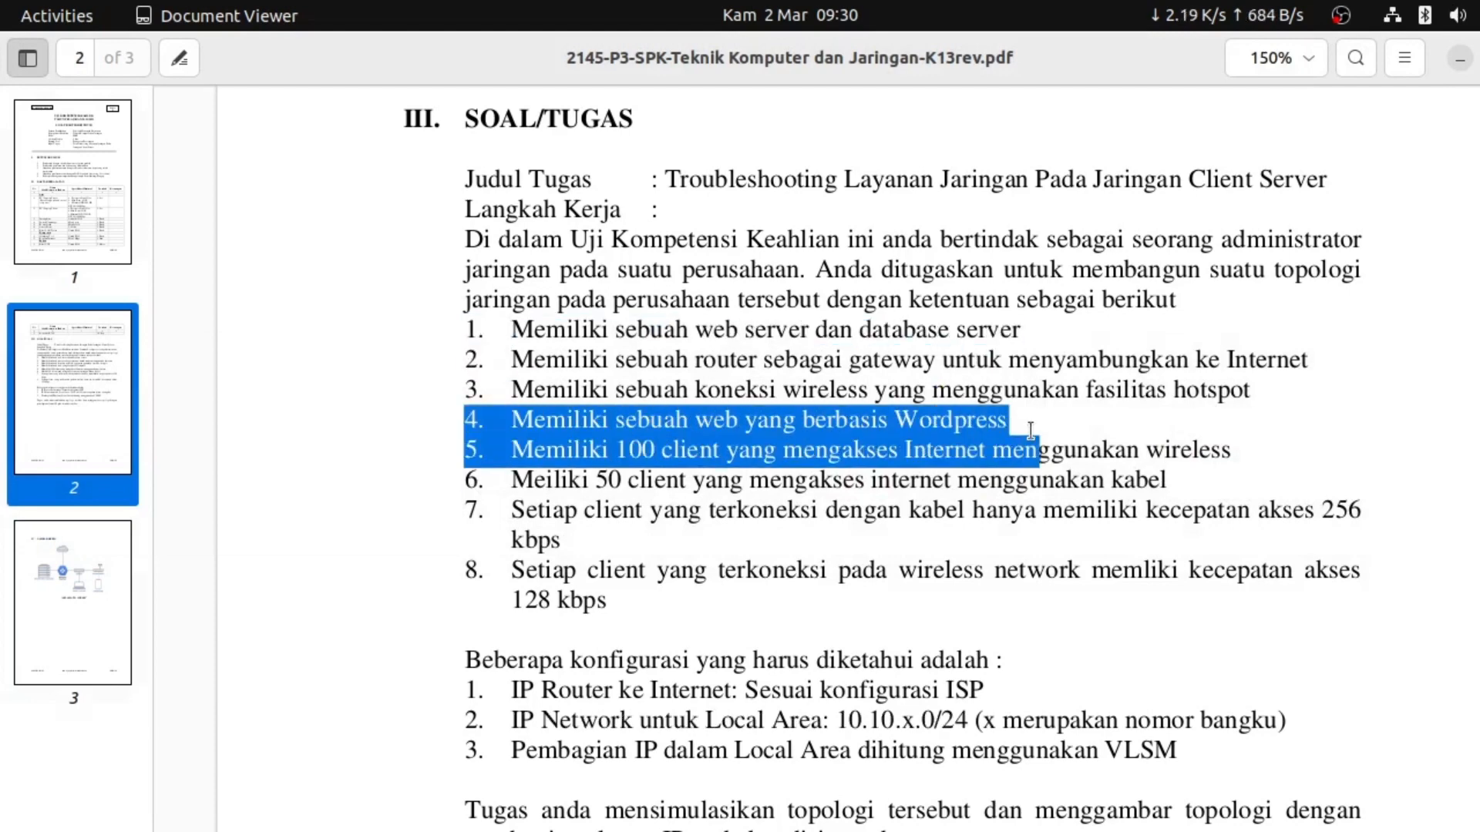
left_click(954, 395)
key("alt+Tab")
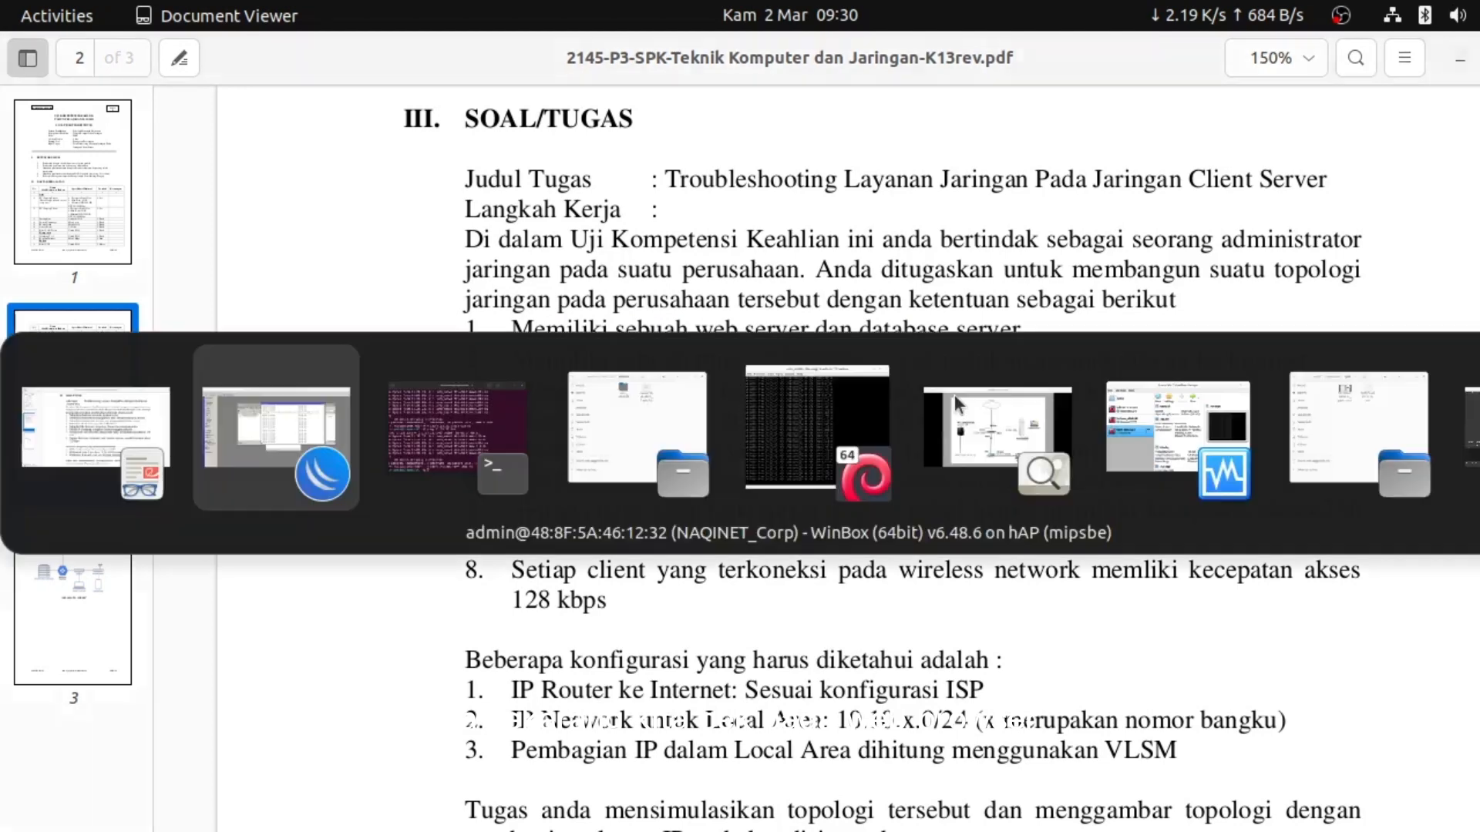
key("alt+Tab")
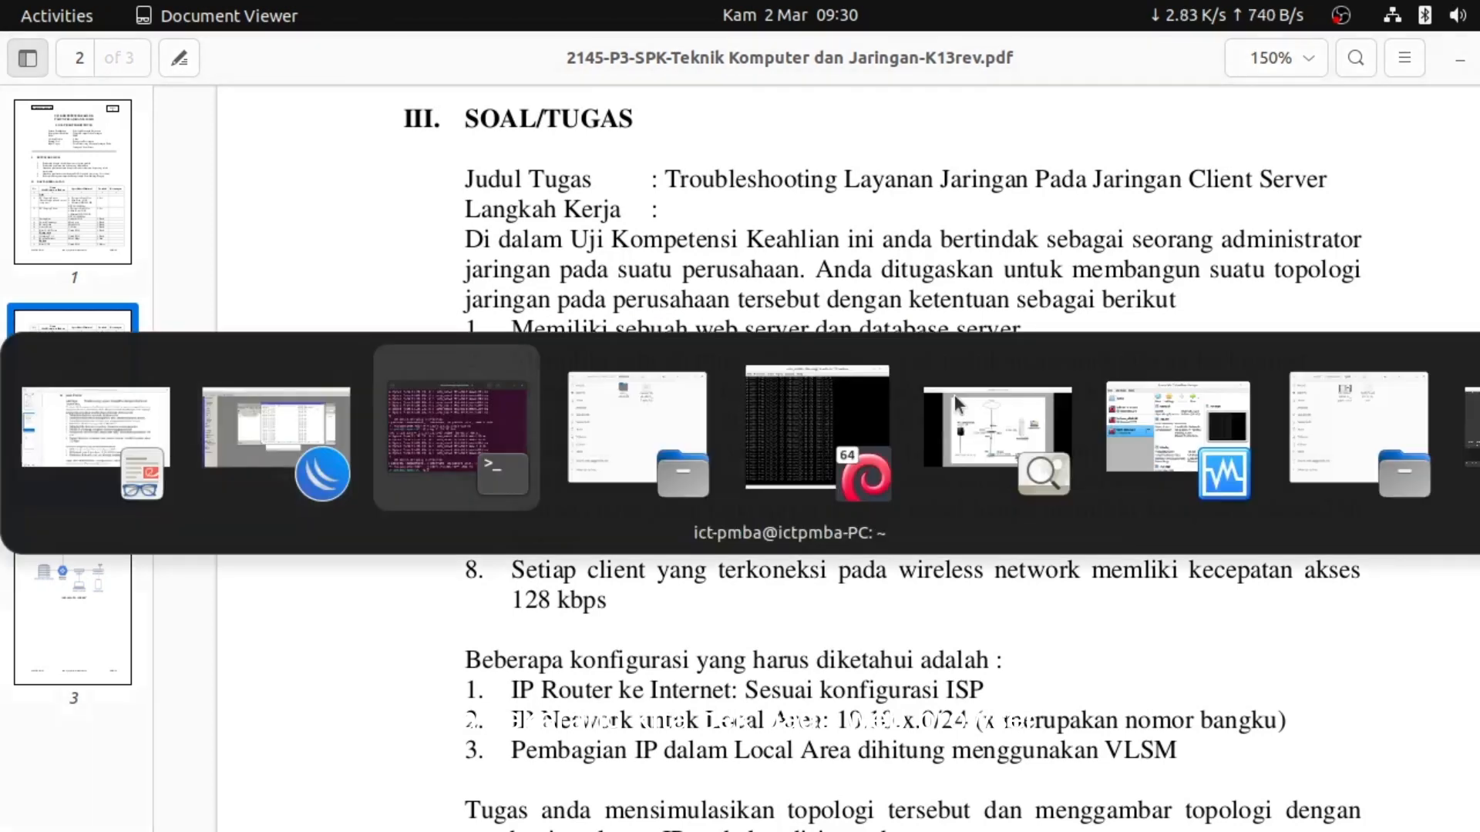
key("alt+Tab")
key("alt+Tab")
key("alt+Tab")
key("alt+Tab")
key("alt+Tab")
key("alt+Tab")
key("alt+Tab")
key("alt+Tab")
key("alt+Tab")
key("alt+Tab")
key("alt+Tab")
key("alt+Tab")
key("alt+Tab")
key("alt+Tab")
key("alt+Tab")
key("alt+Tab")
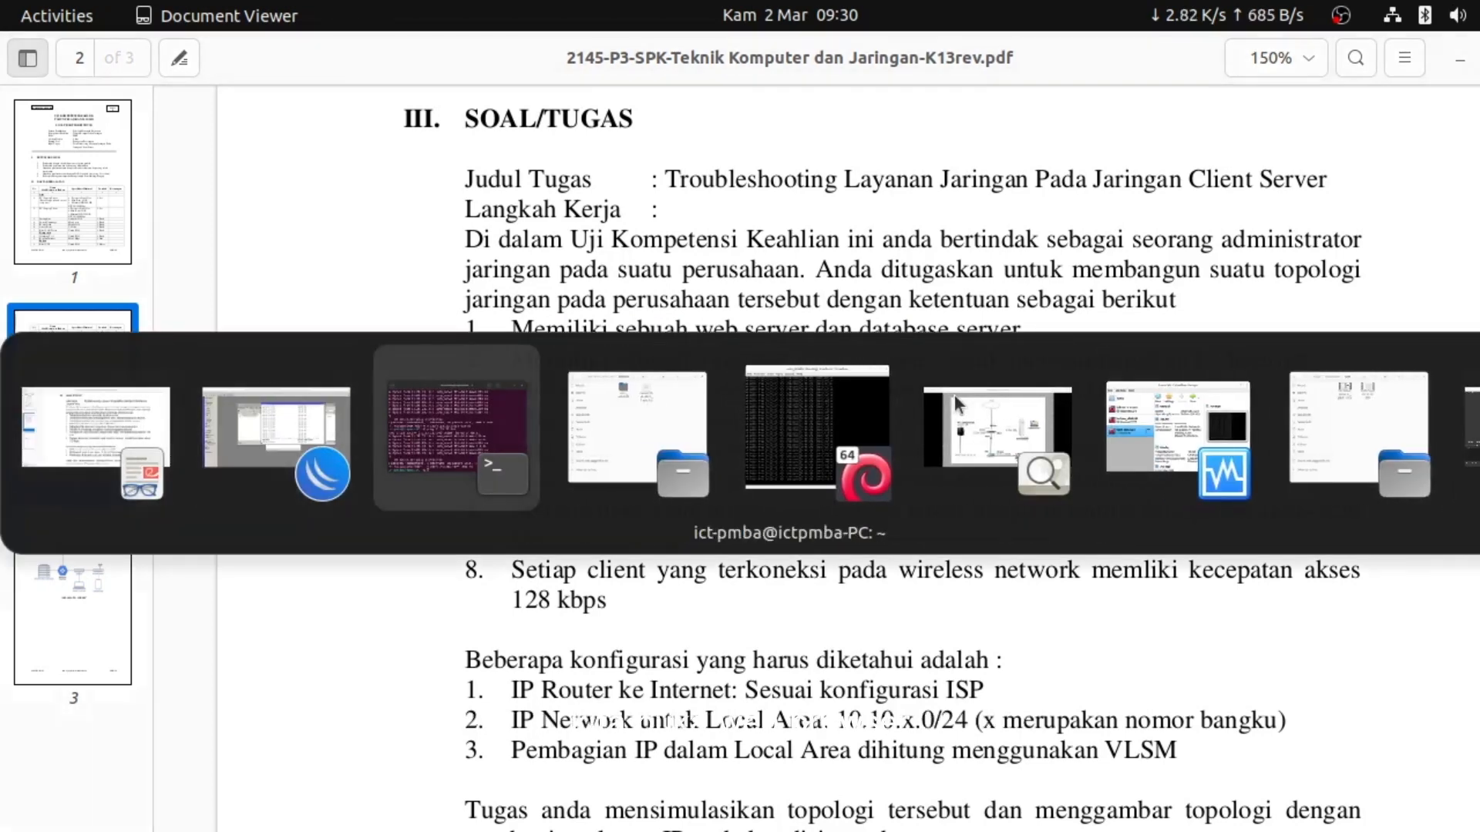
key("alt+Tab")
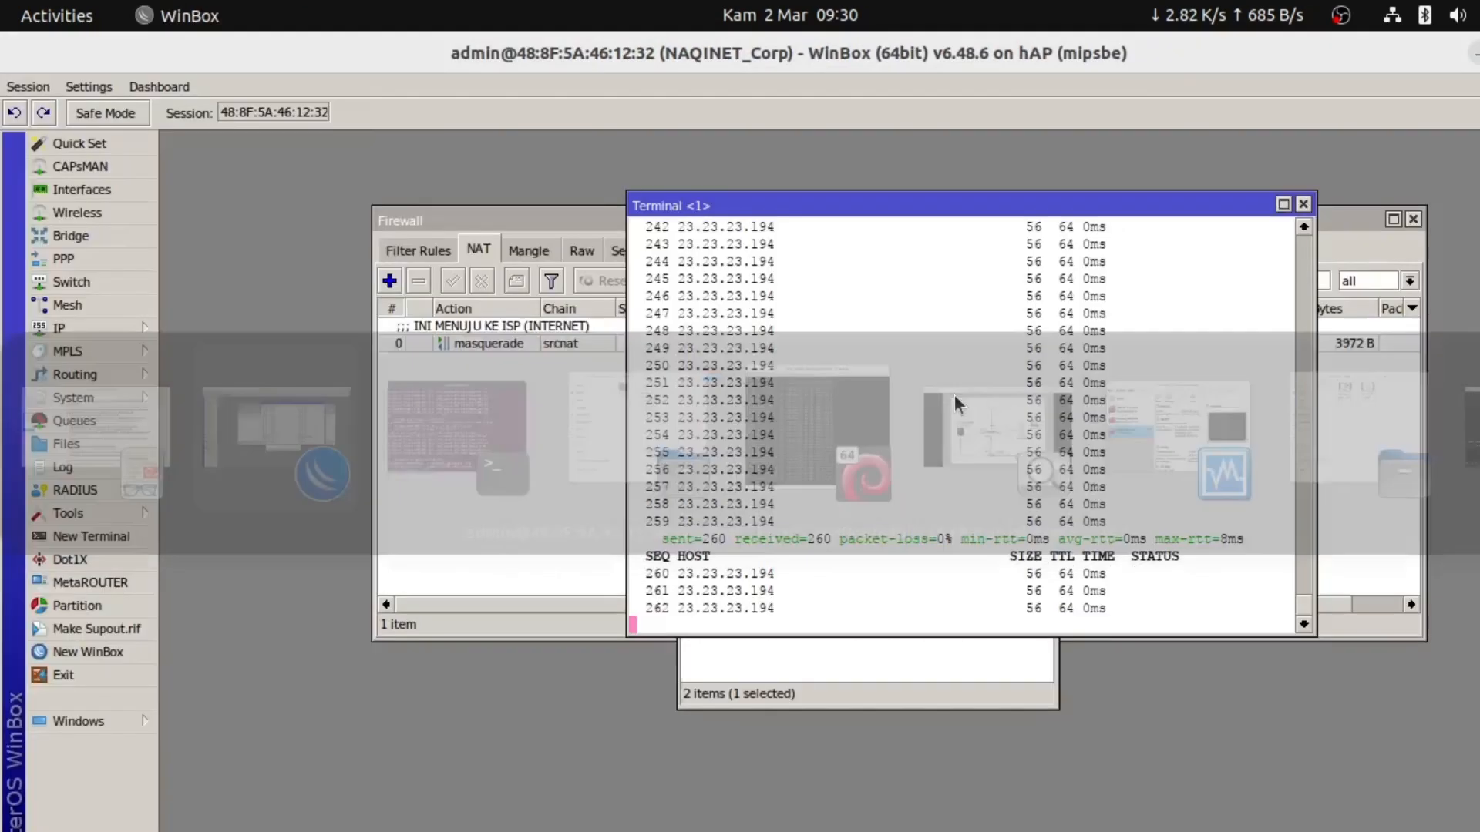
key("super")
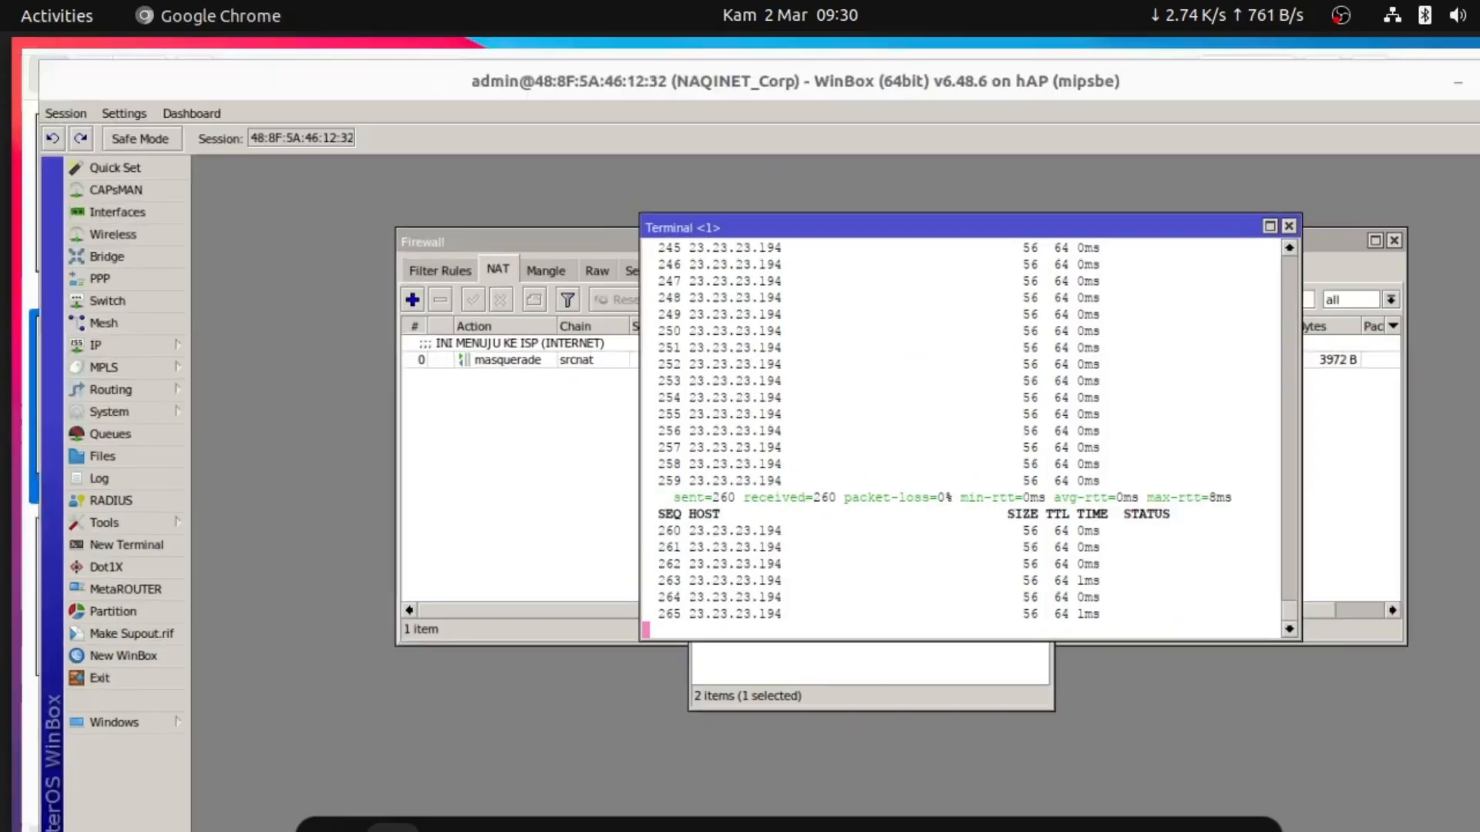
key("super")
Launch Chrome with a profile and load 23.23.23.194 to reach the UKK 2022/2023 page
left_click(393, 825)
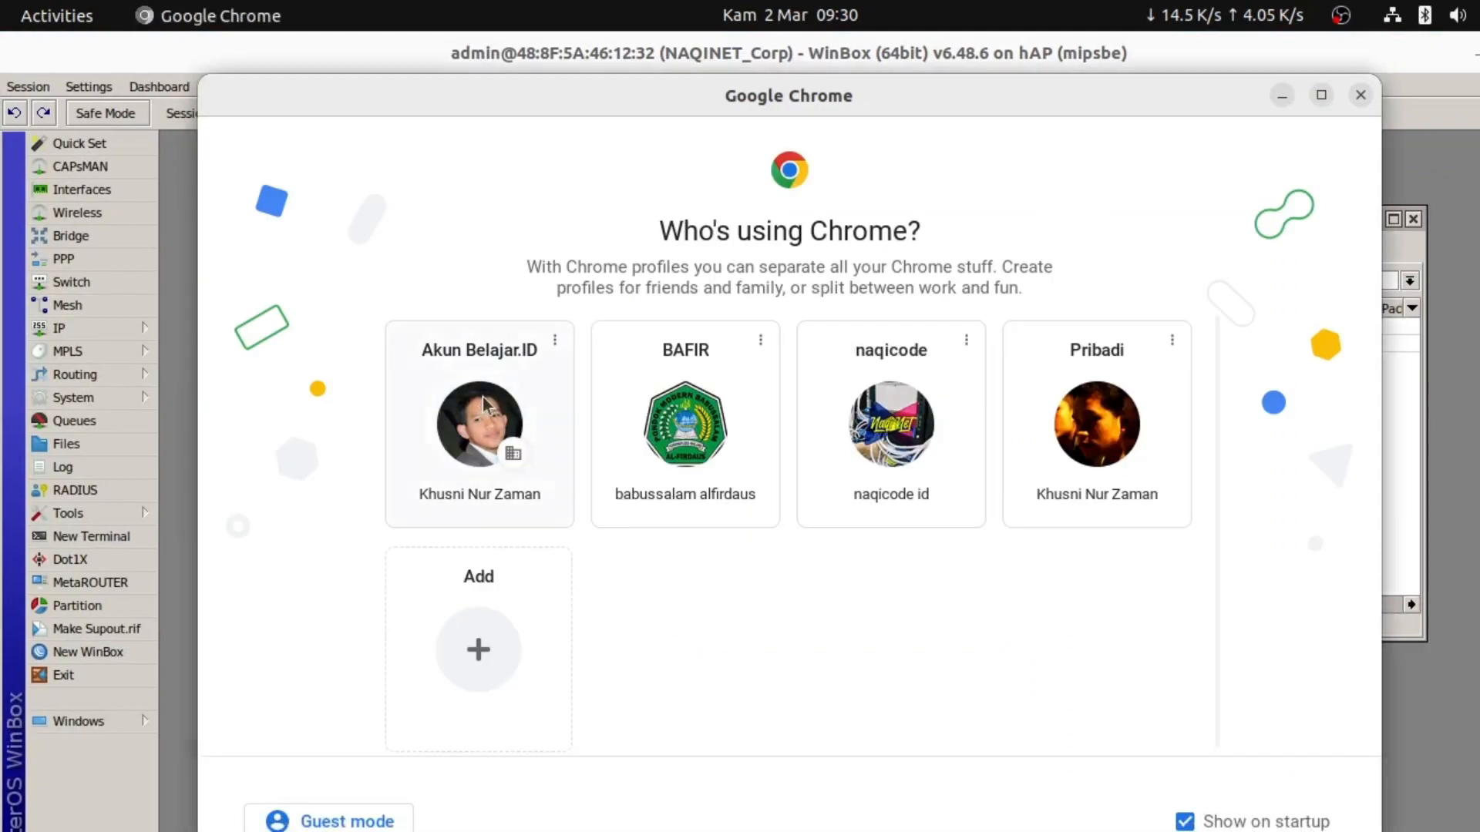
left_click(482, 396)
left_click(189, 90)
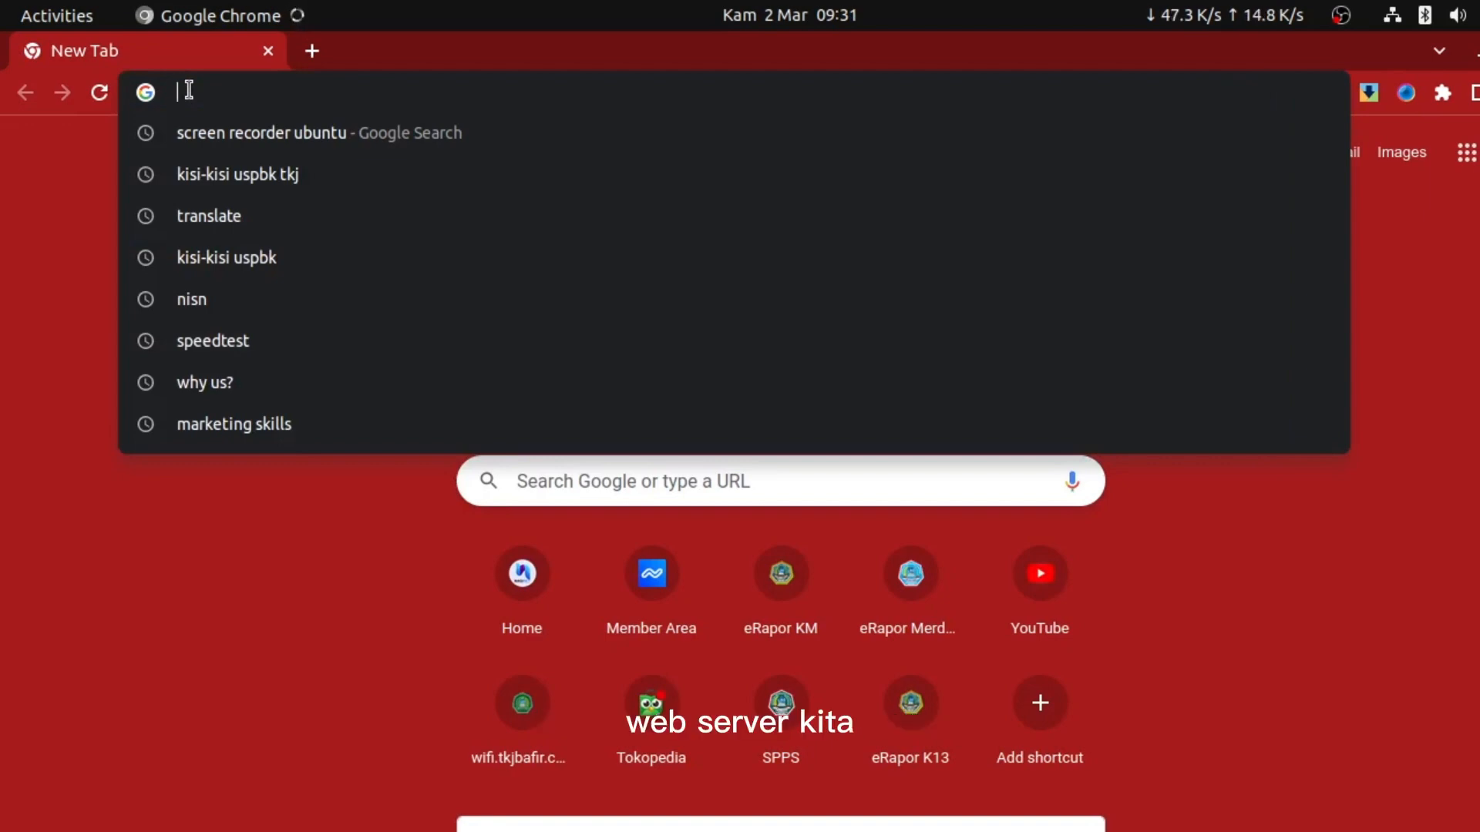
type("23.23.23.")
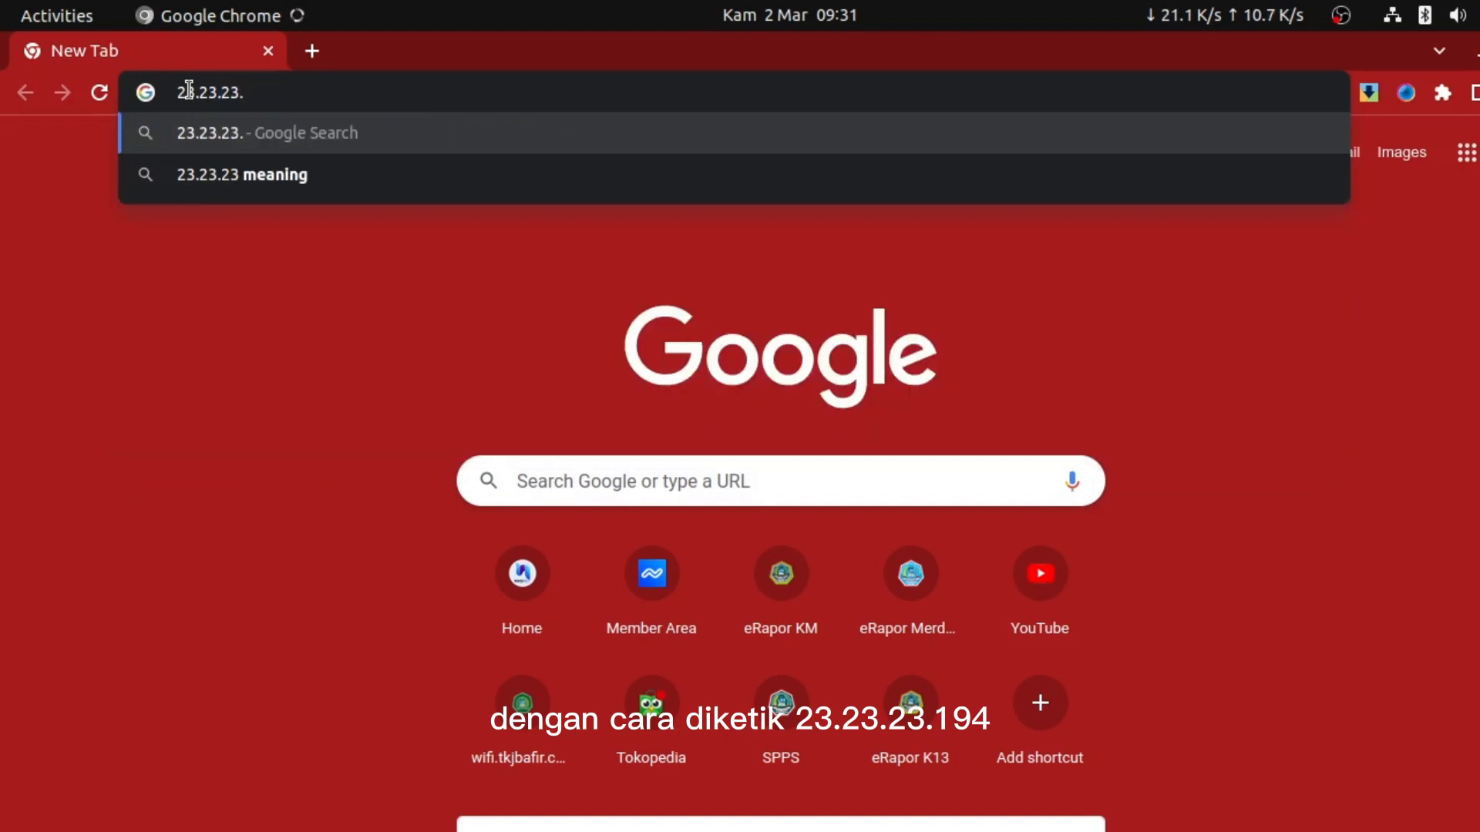
type("194")
key("Return")
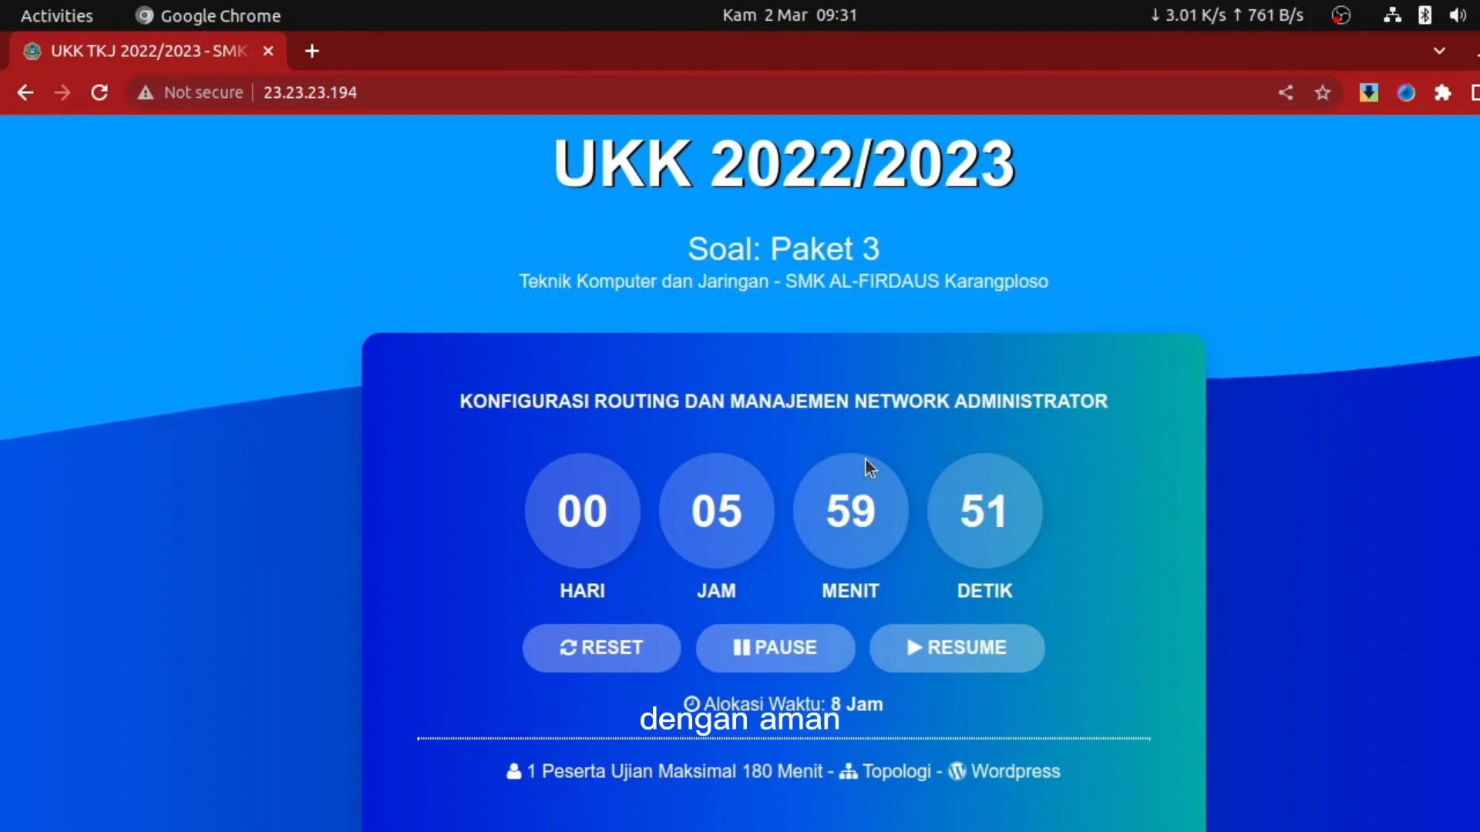
Load 23.23.23.194/phpmyadmin in the browser
left_click(384, 91)
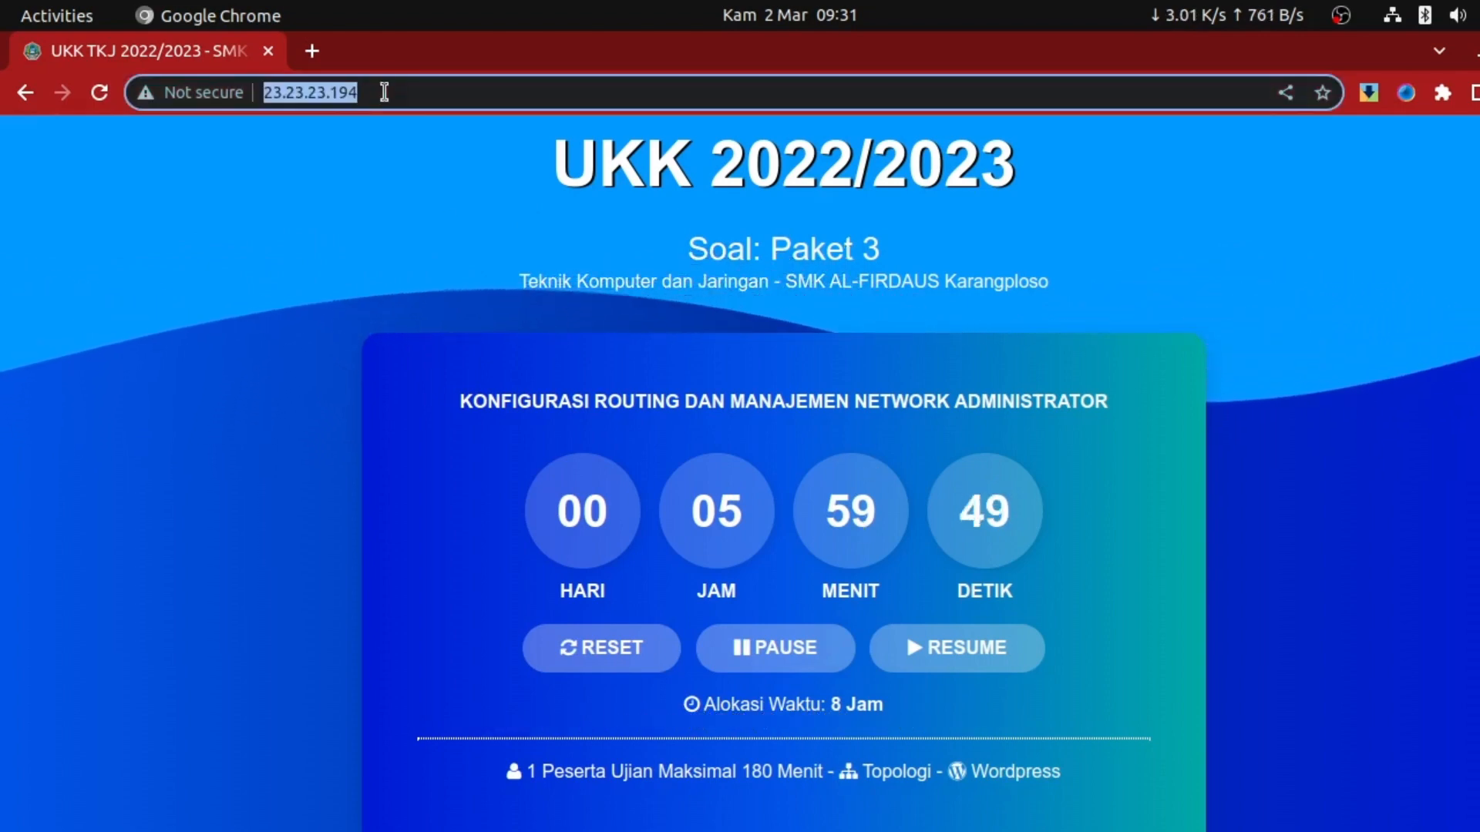
left_click(384, 91)
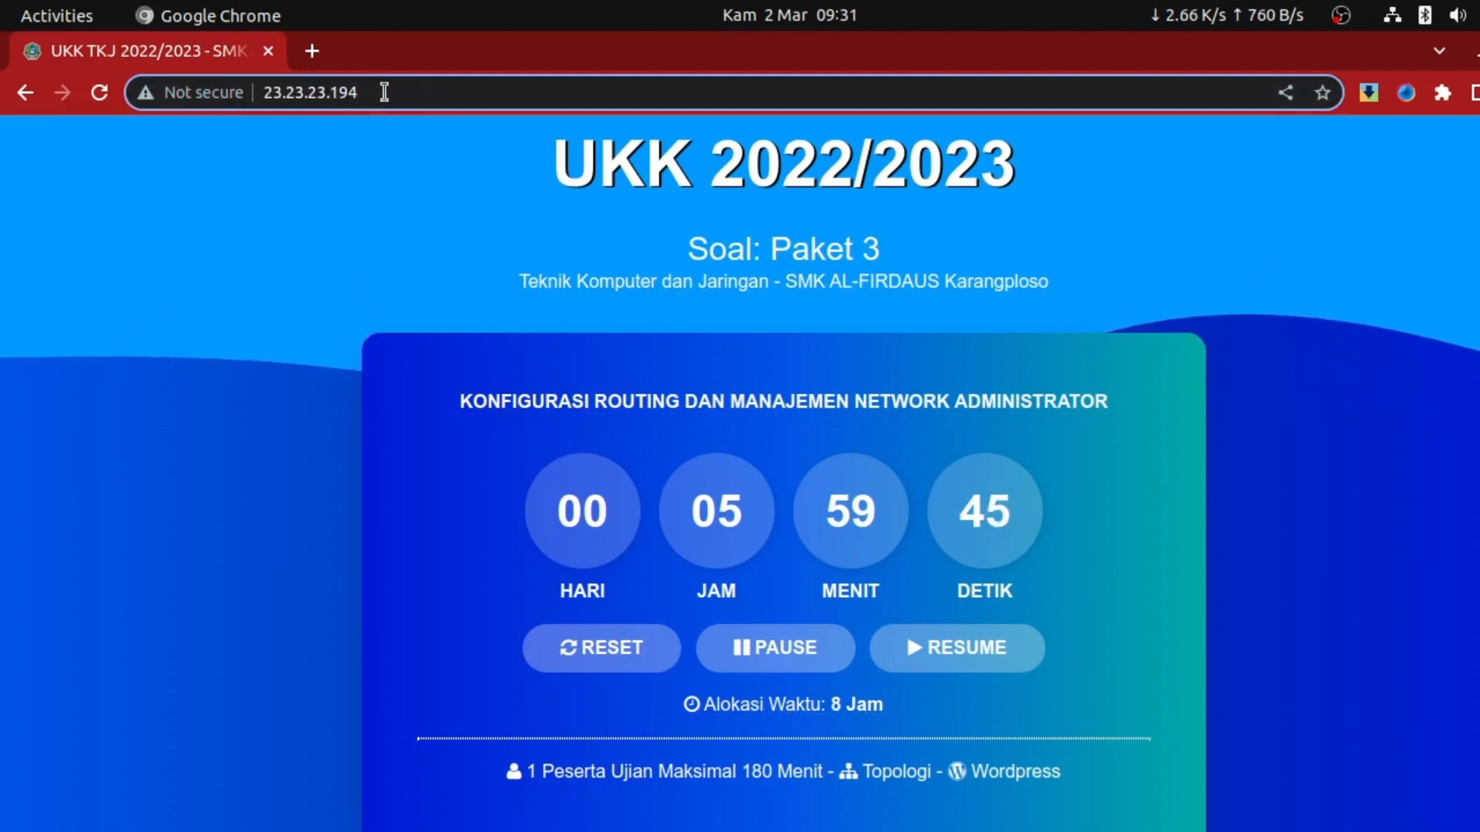
type("/")
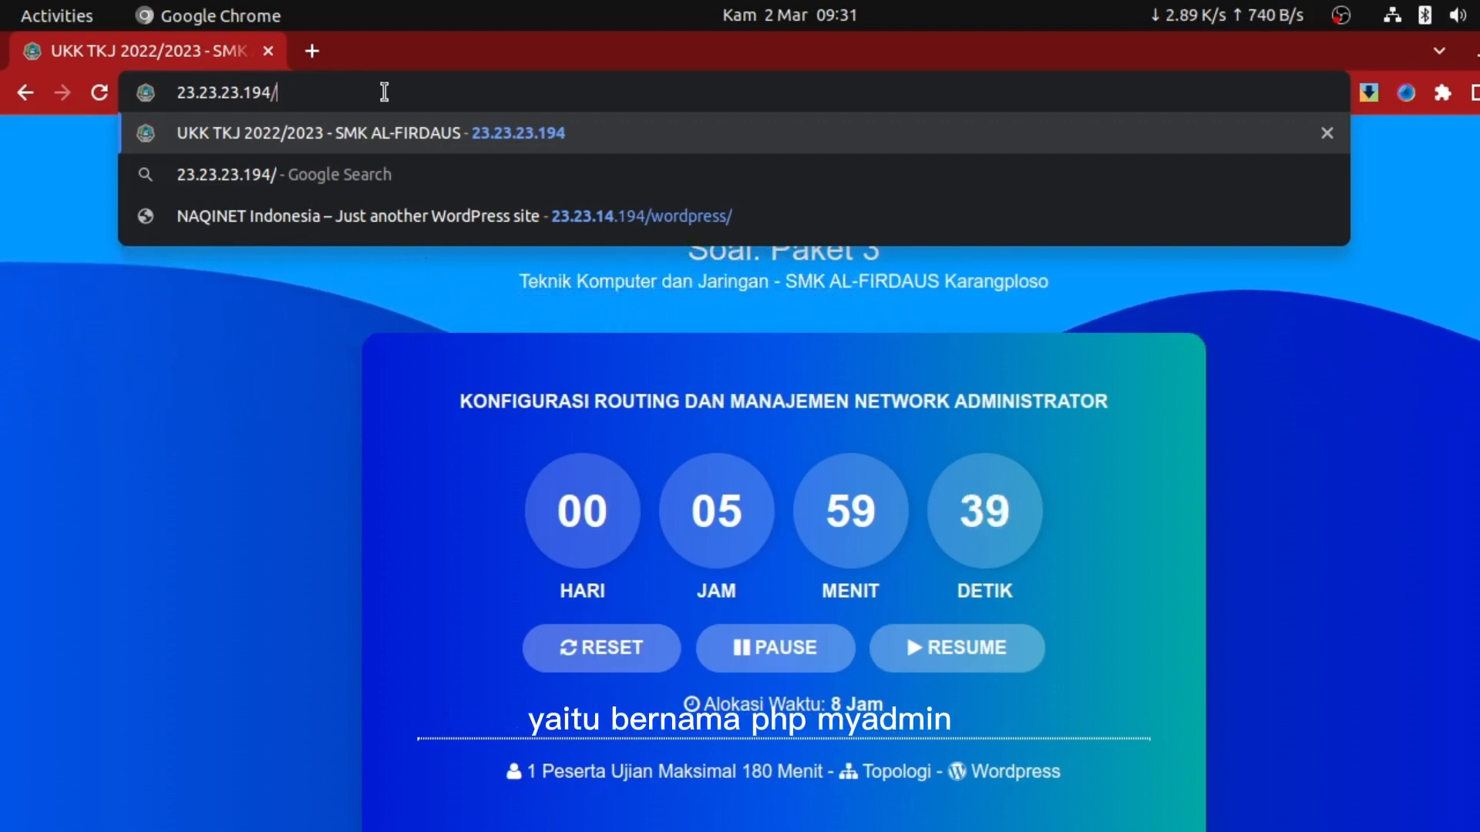
key("BackSpace")
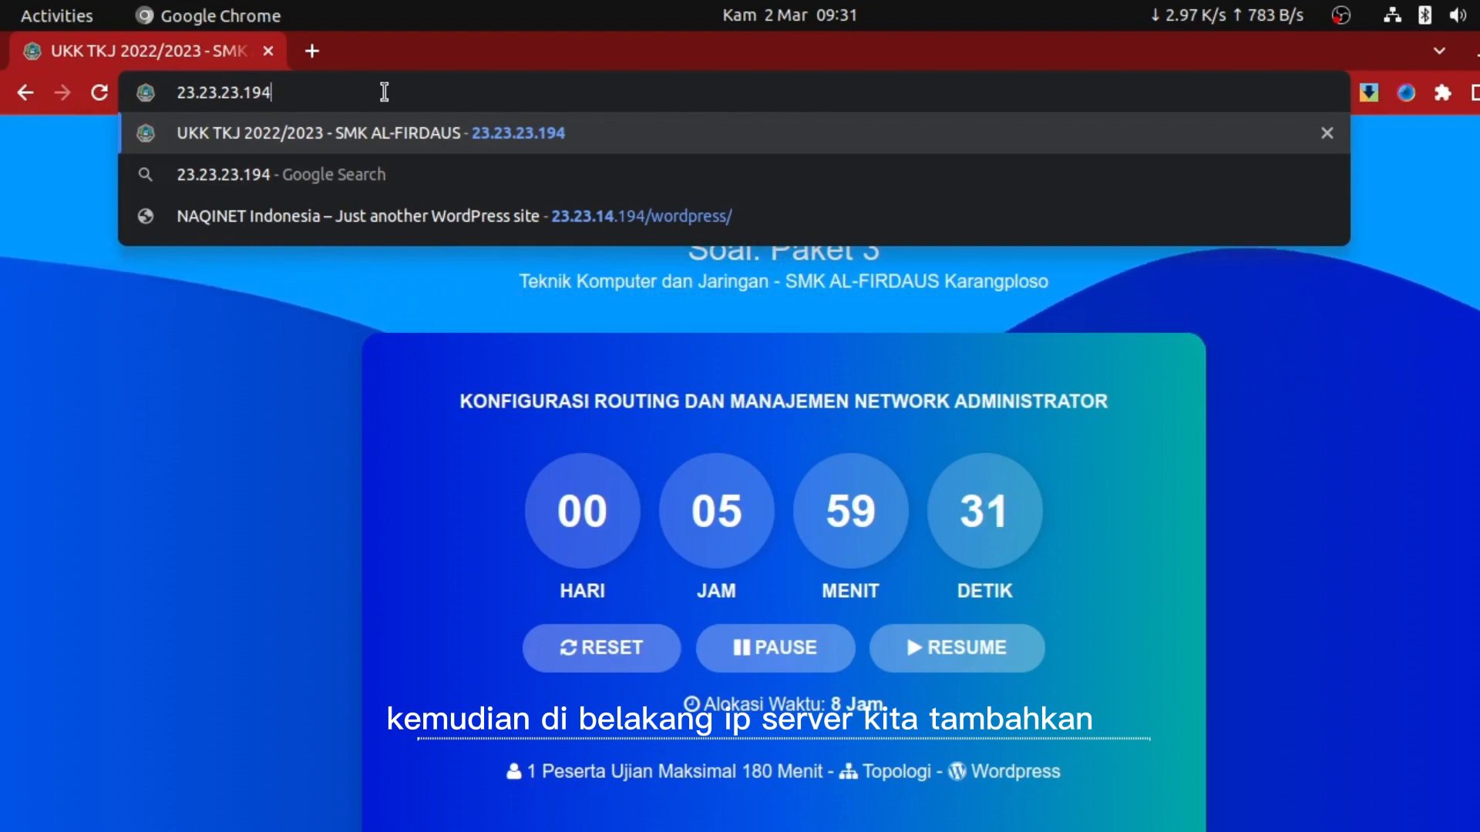
type("/ph")
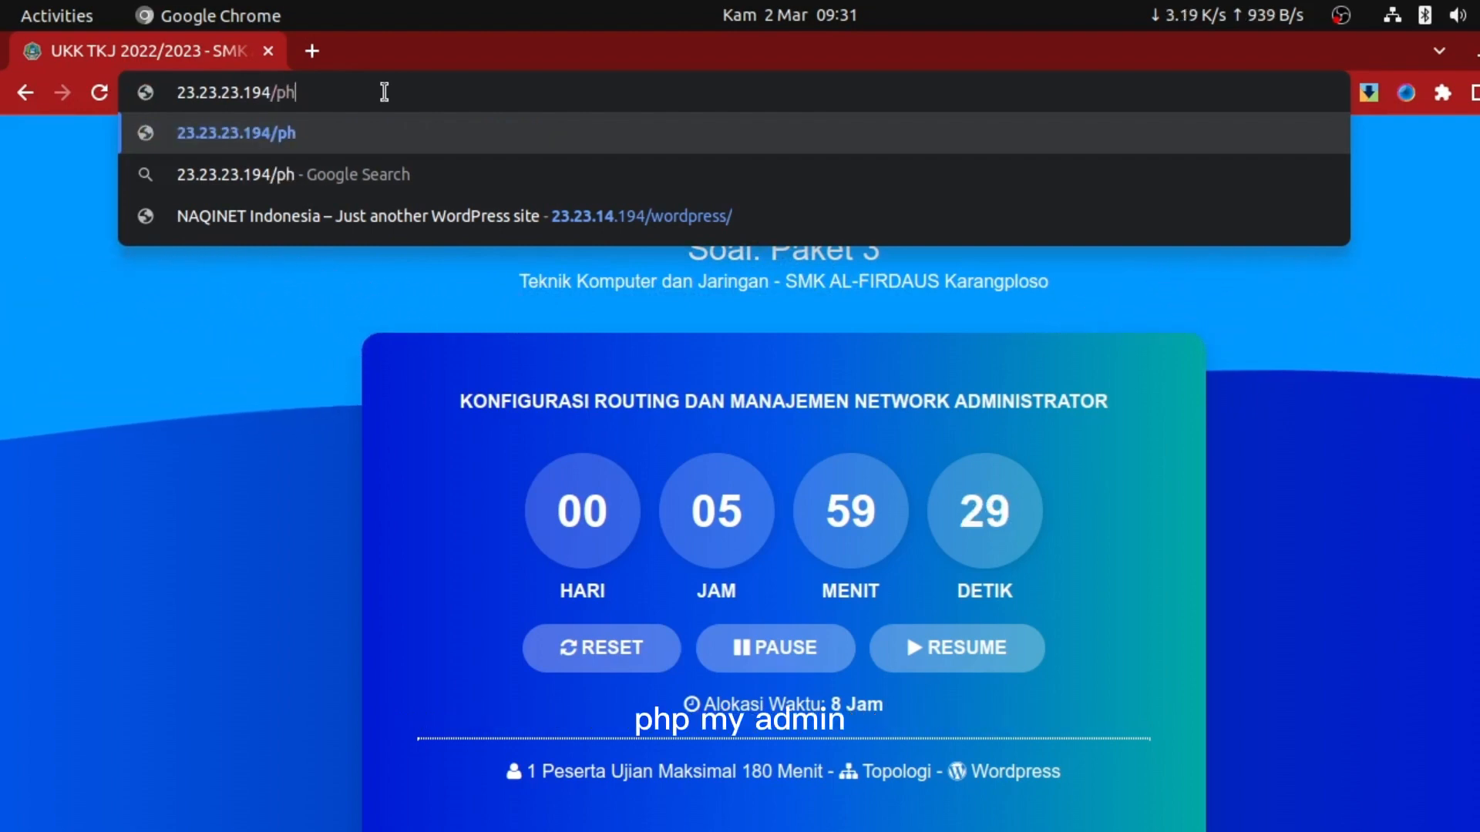
type("pmyadmin")
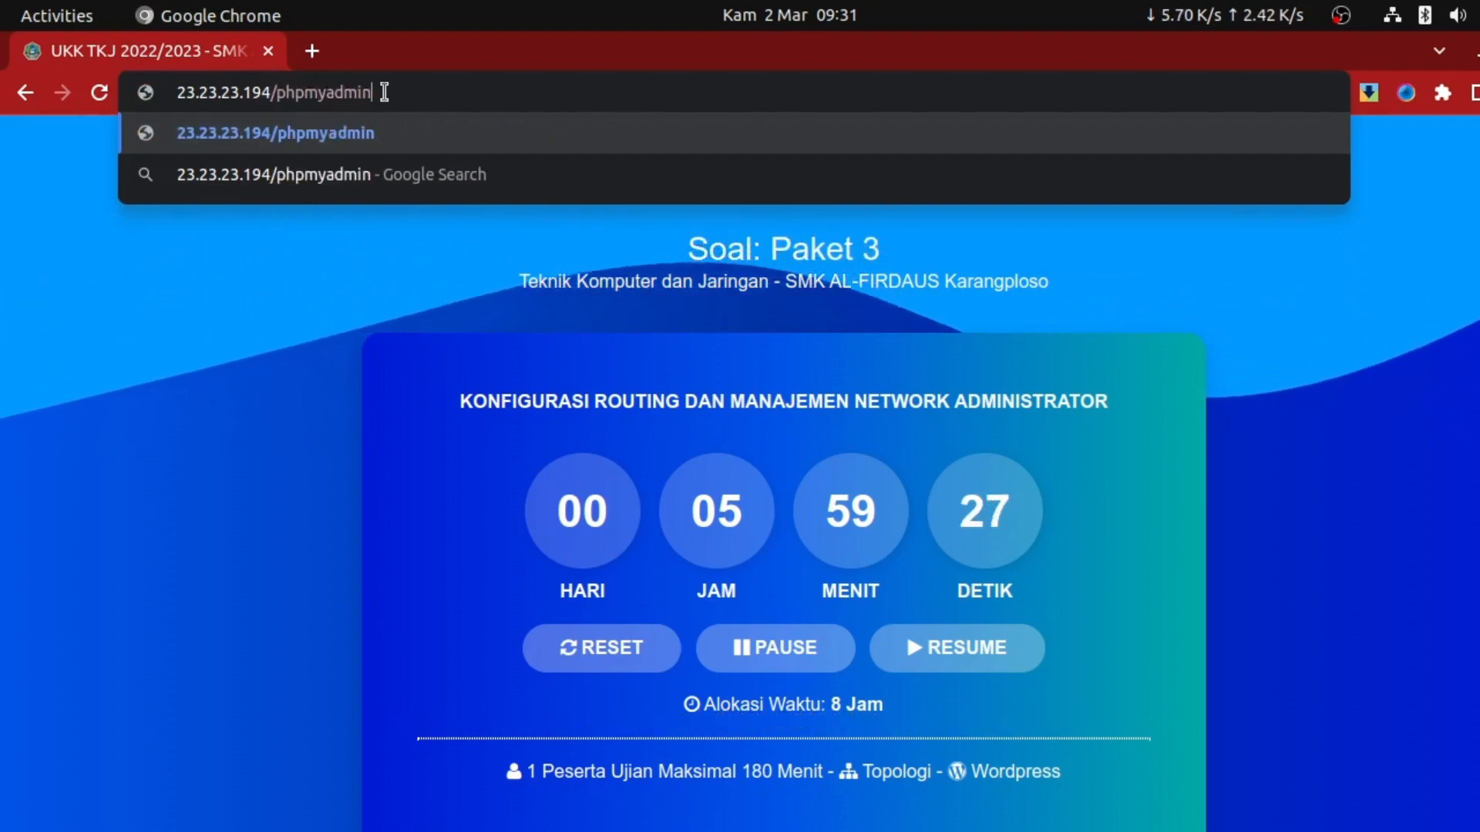
key("Return")
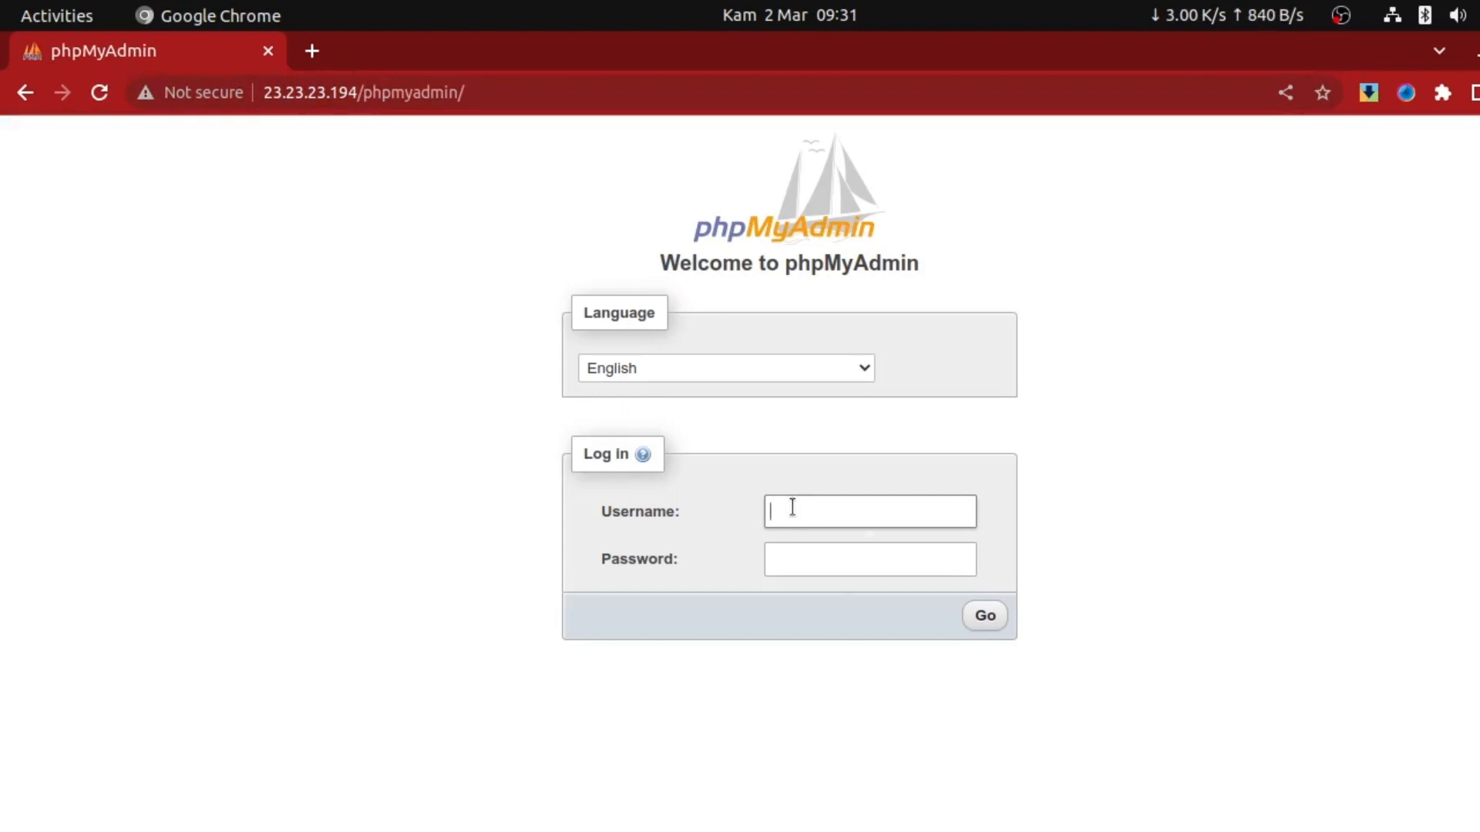
Log in to phpMyAdmin as root, decline saving the password, and expand database_wp
type("root")
key("Tab")
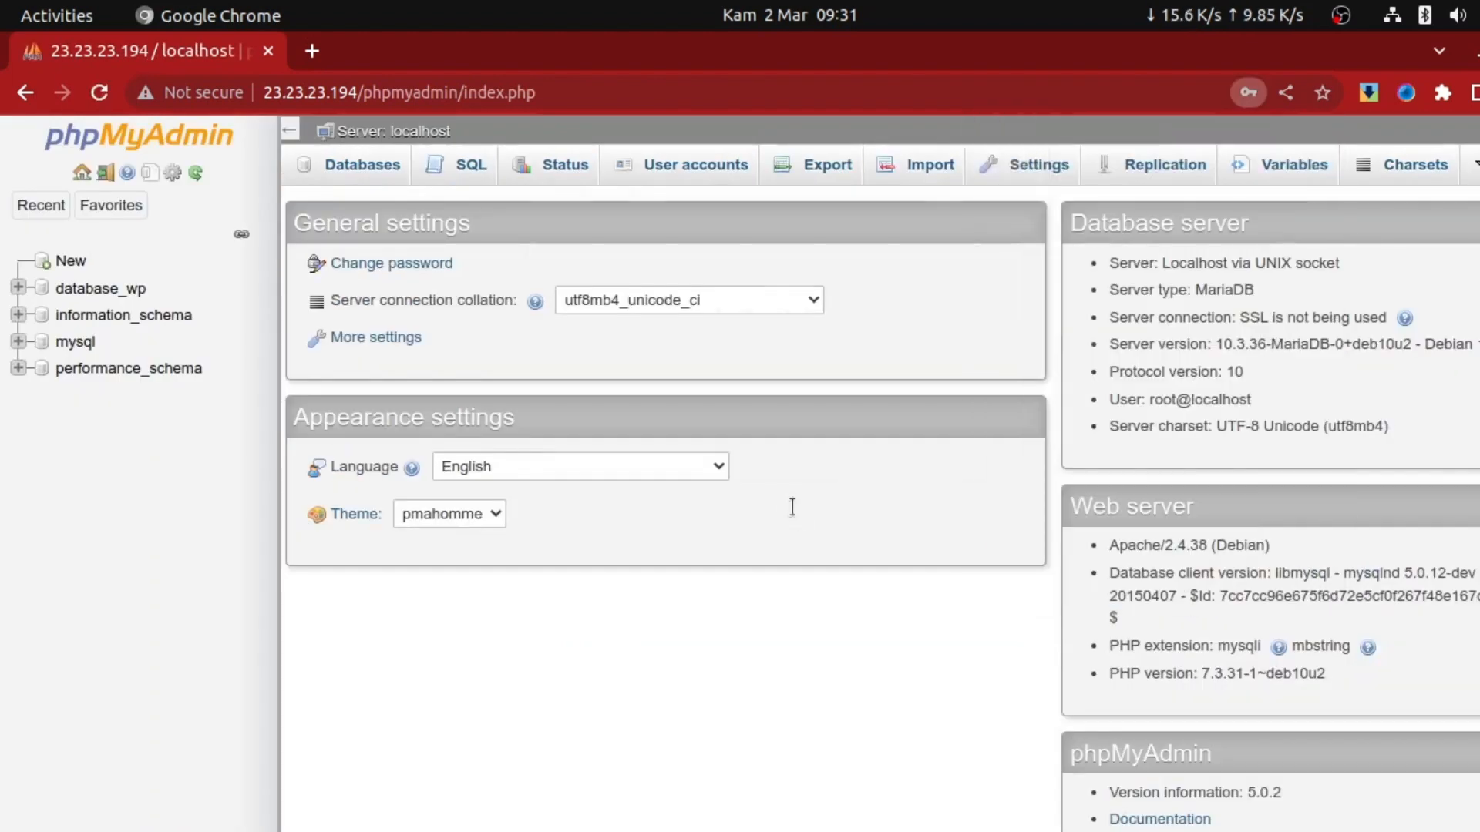
left_click(996, 440)
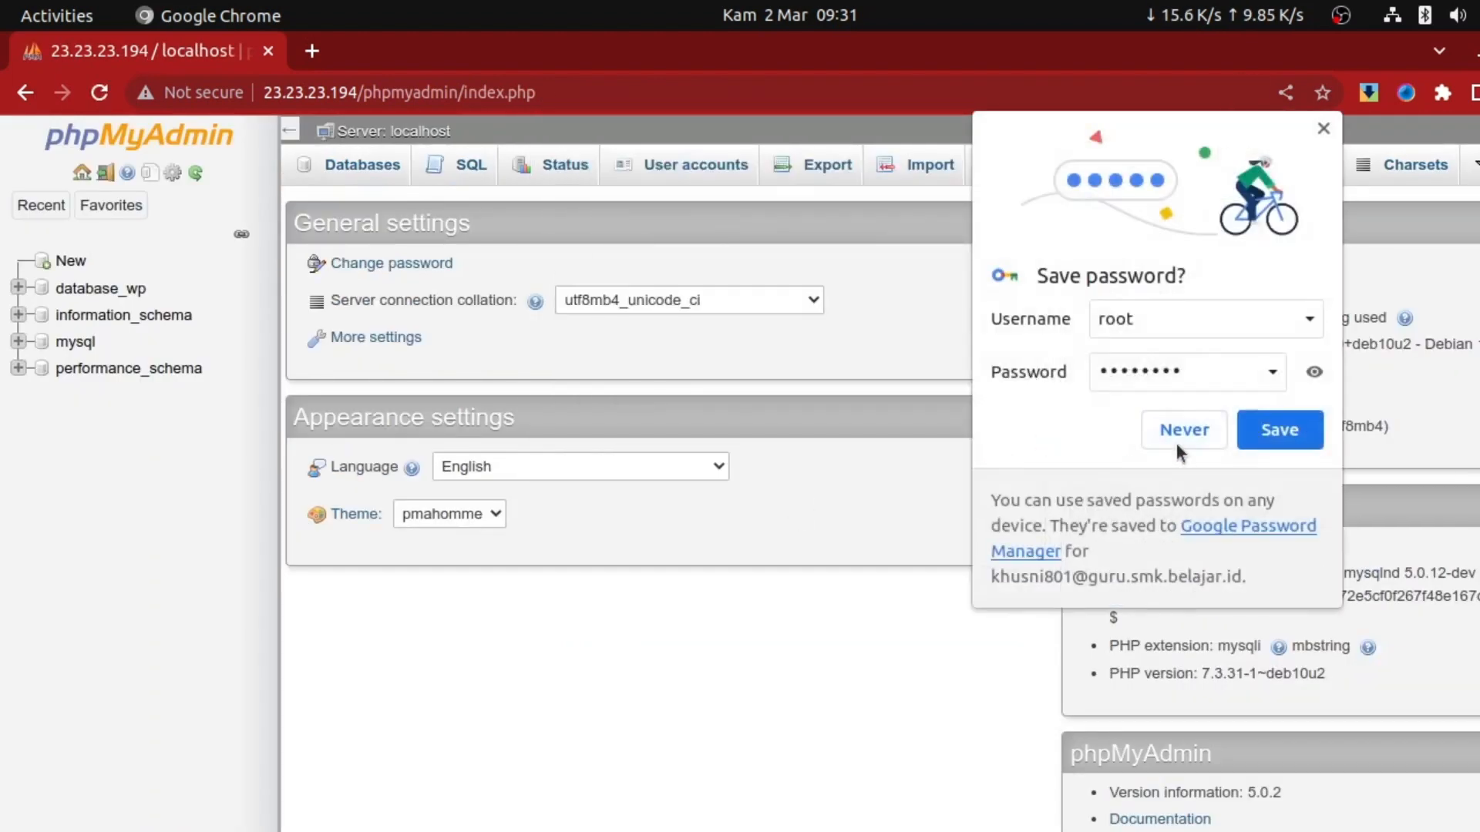
left_click(1178, 433)
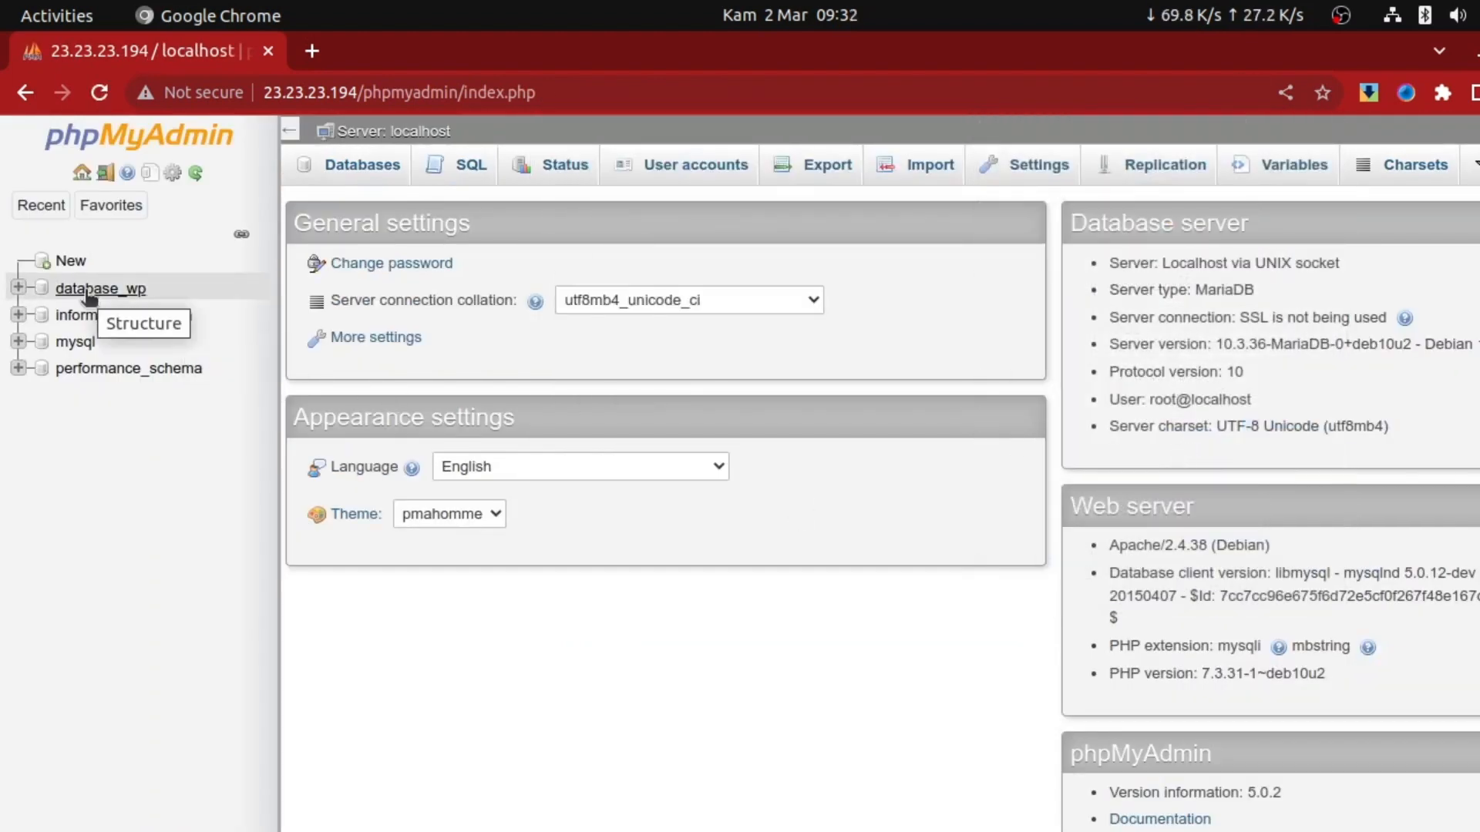
left_click(18, 289)
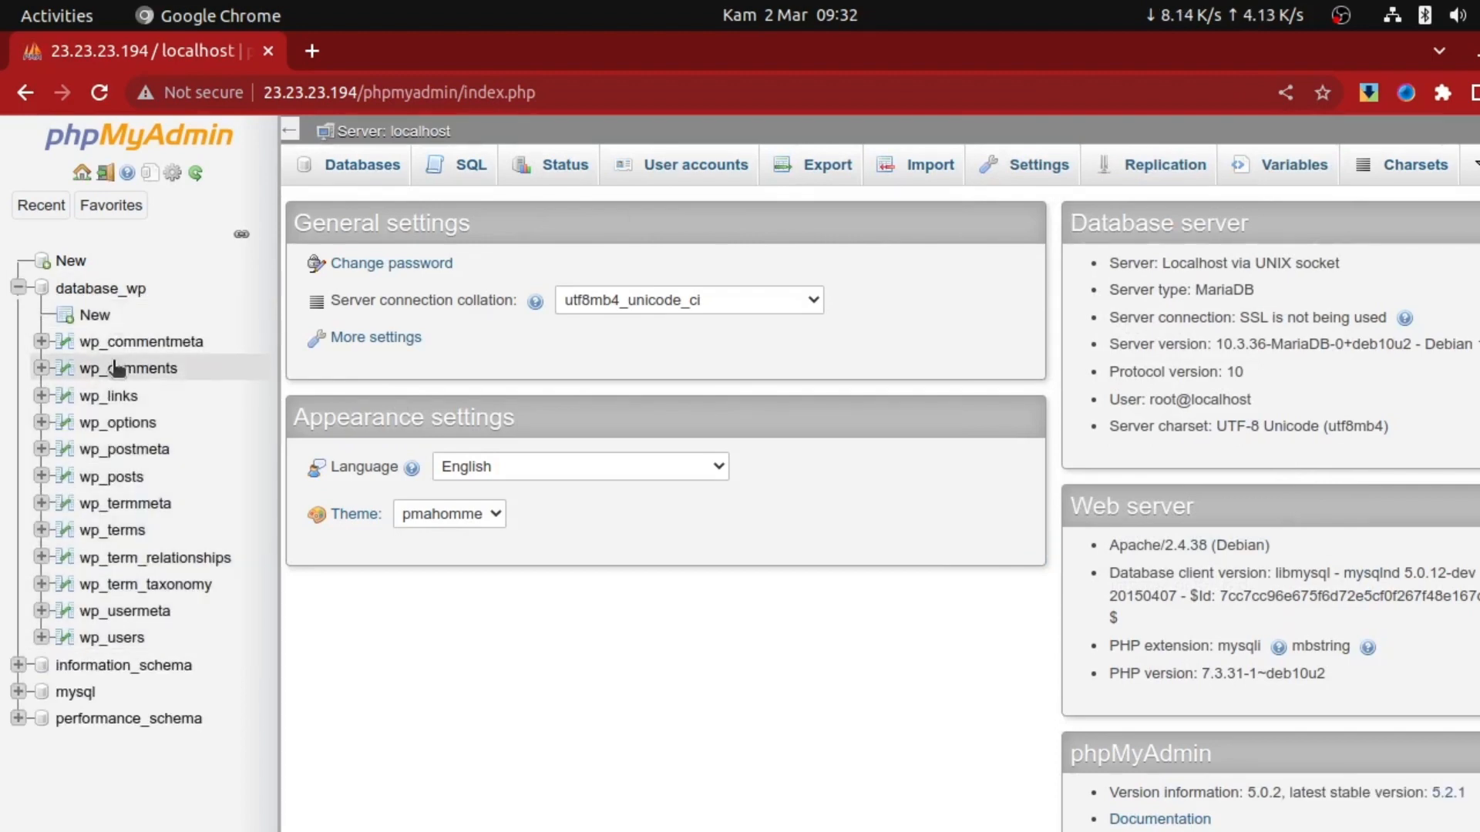
left_click(118, 425)
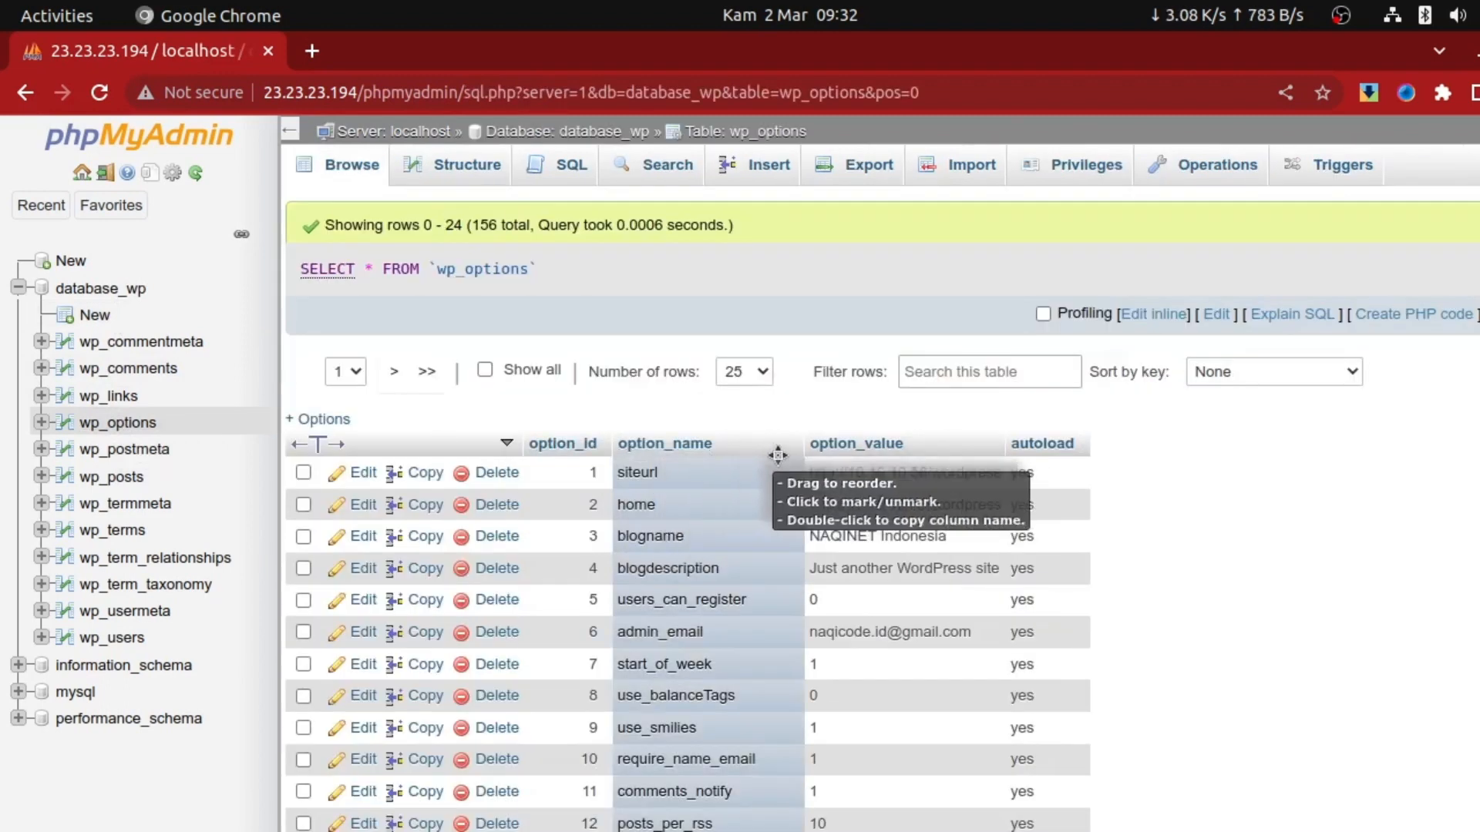
double_click(872, 473)
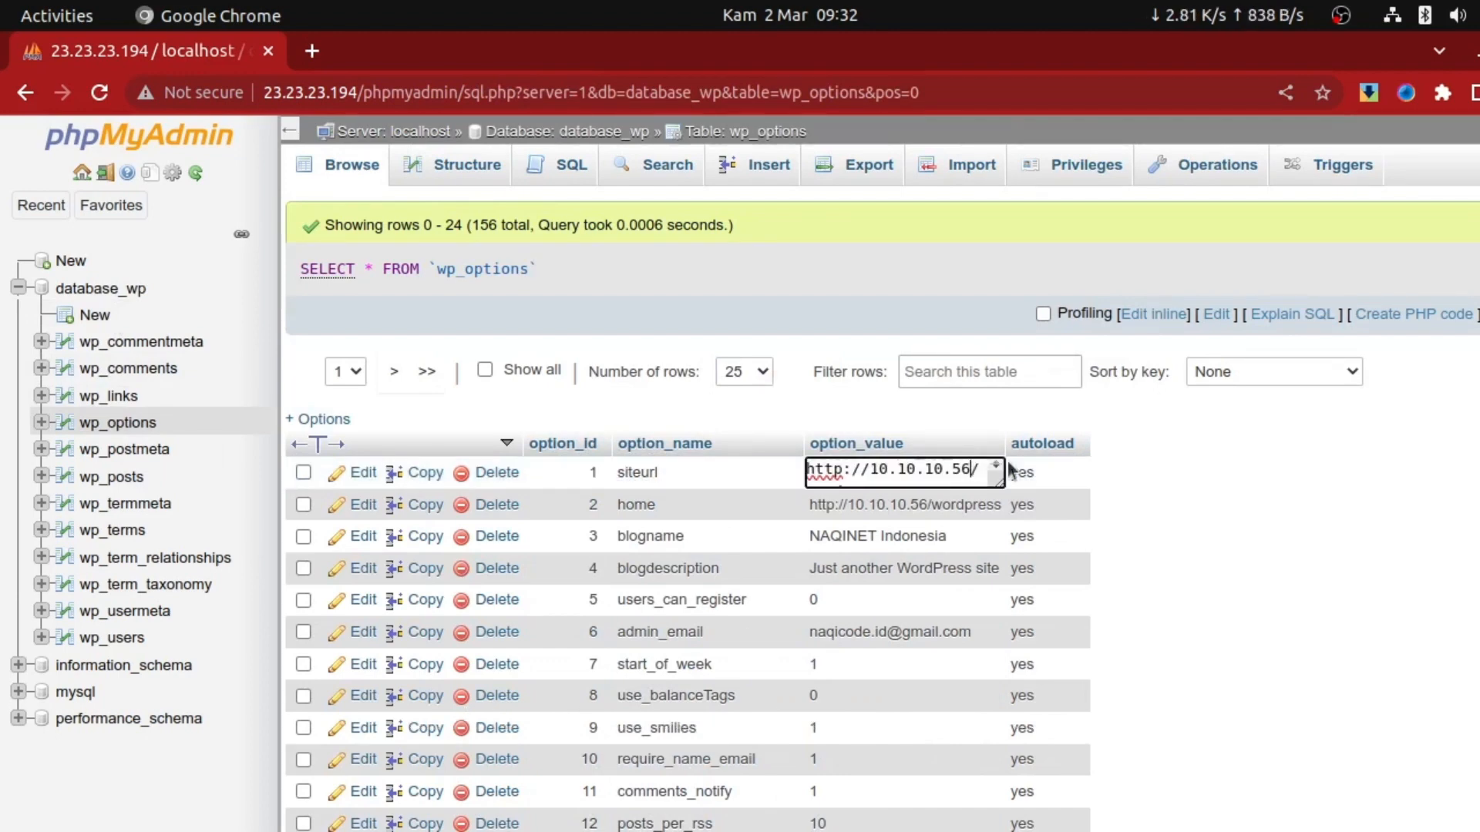
key("BackSpace")
key("BackSpace")
key("BackSpace")
key("BackSpace")
key("BackSpace")
key("BackSpace")
key("BackSpace")
key("BackSpace")
key("BackSpace")
key("BackSpace")
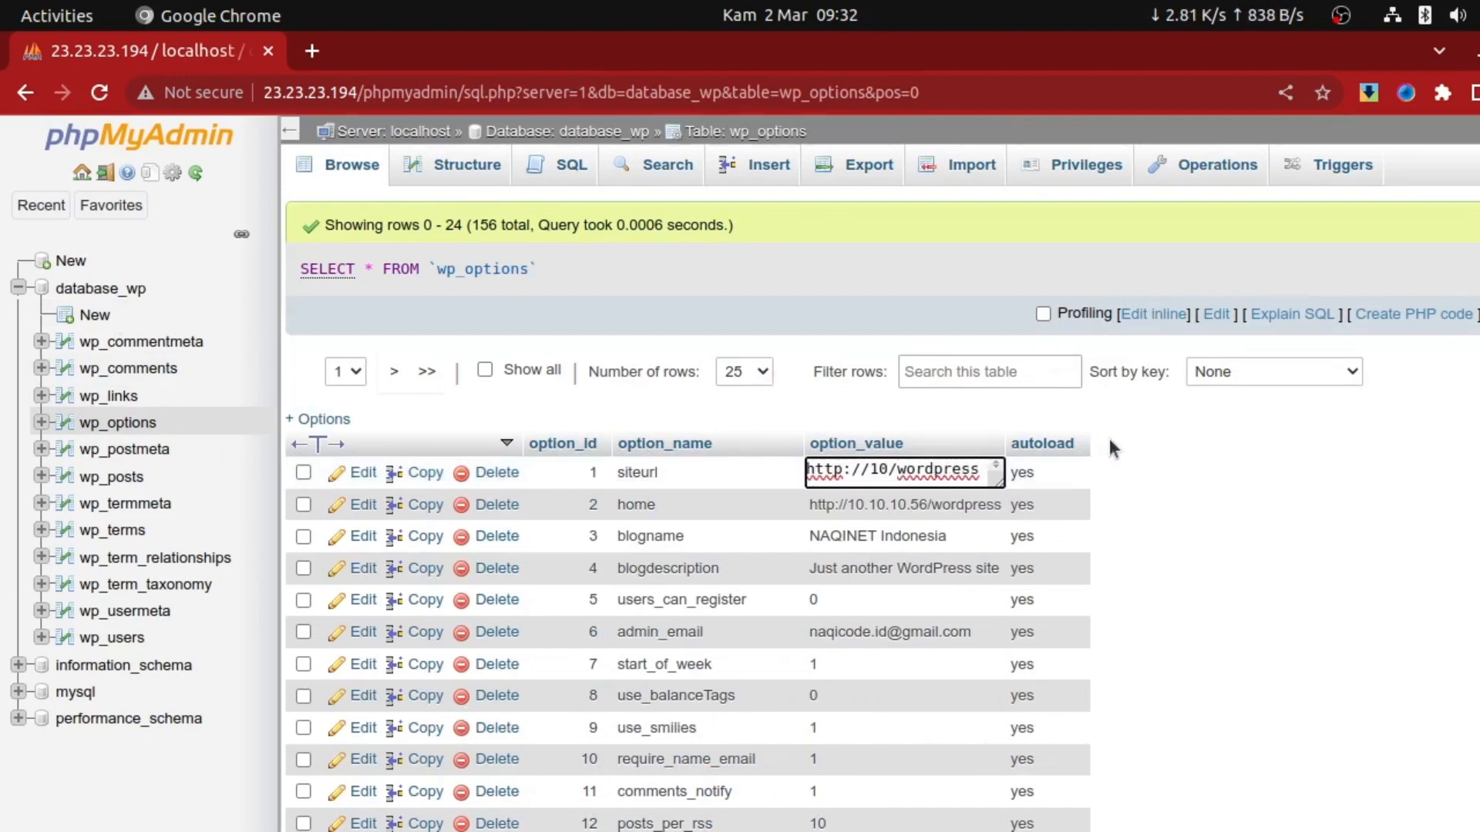
key("BackSpace")
type("23.23.23")
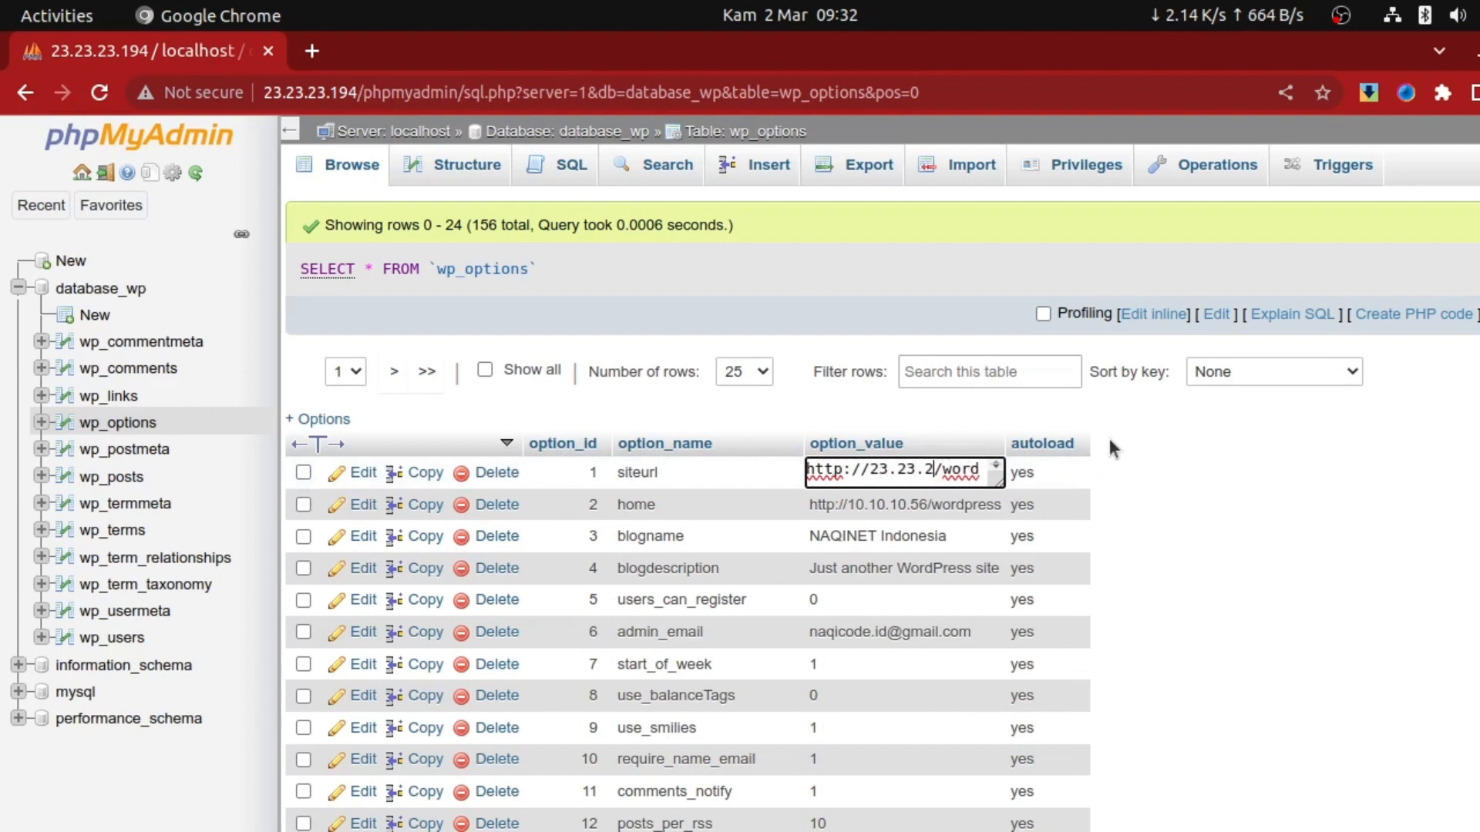
type(".194")
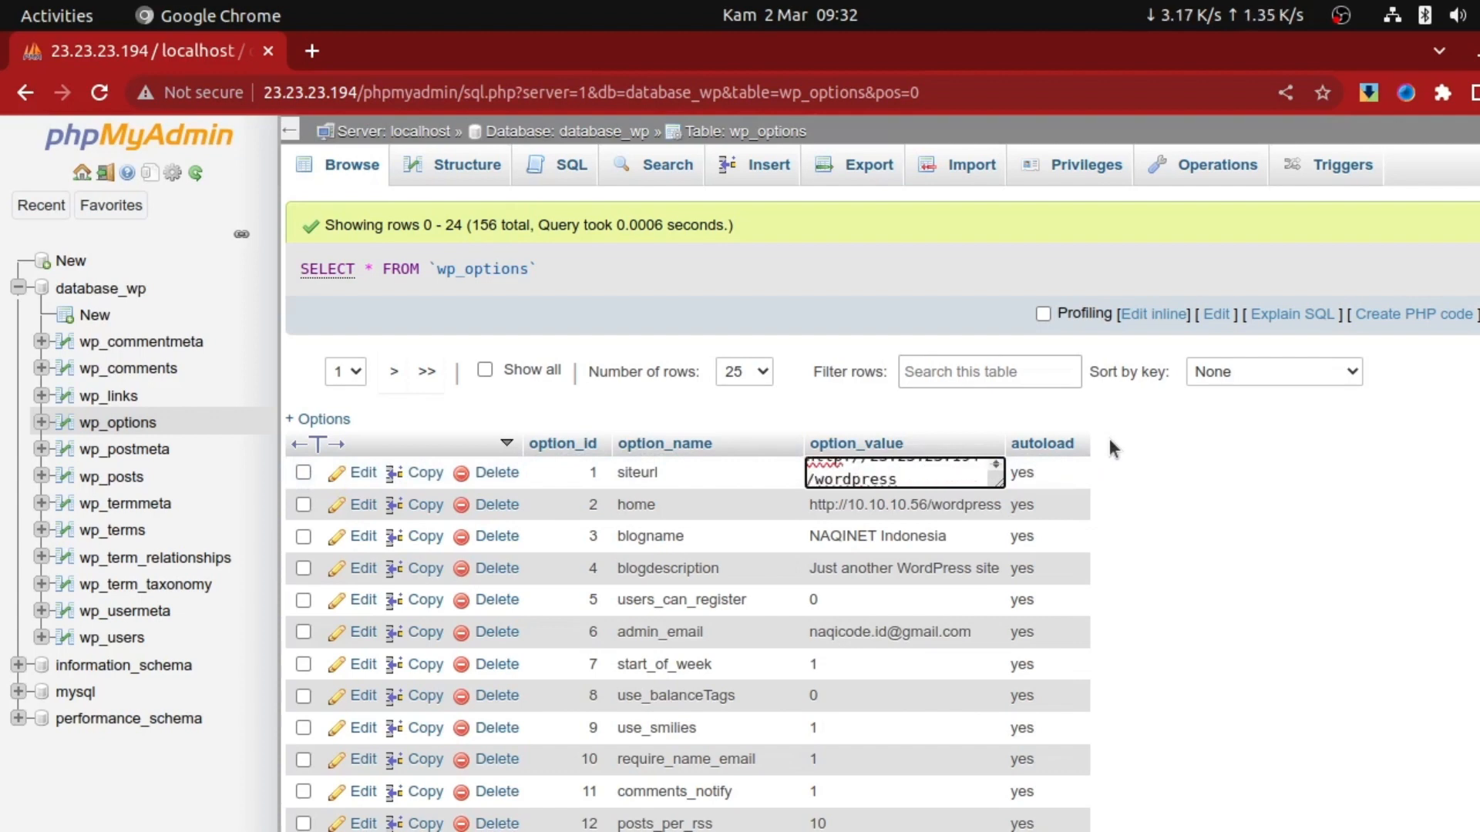
left_click(1189, 487)
double_click(881, 593)
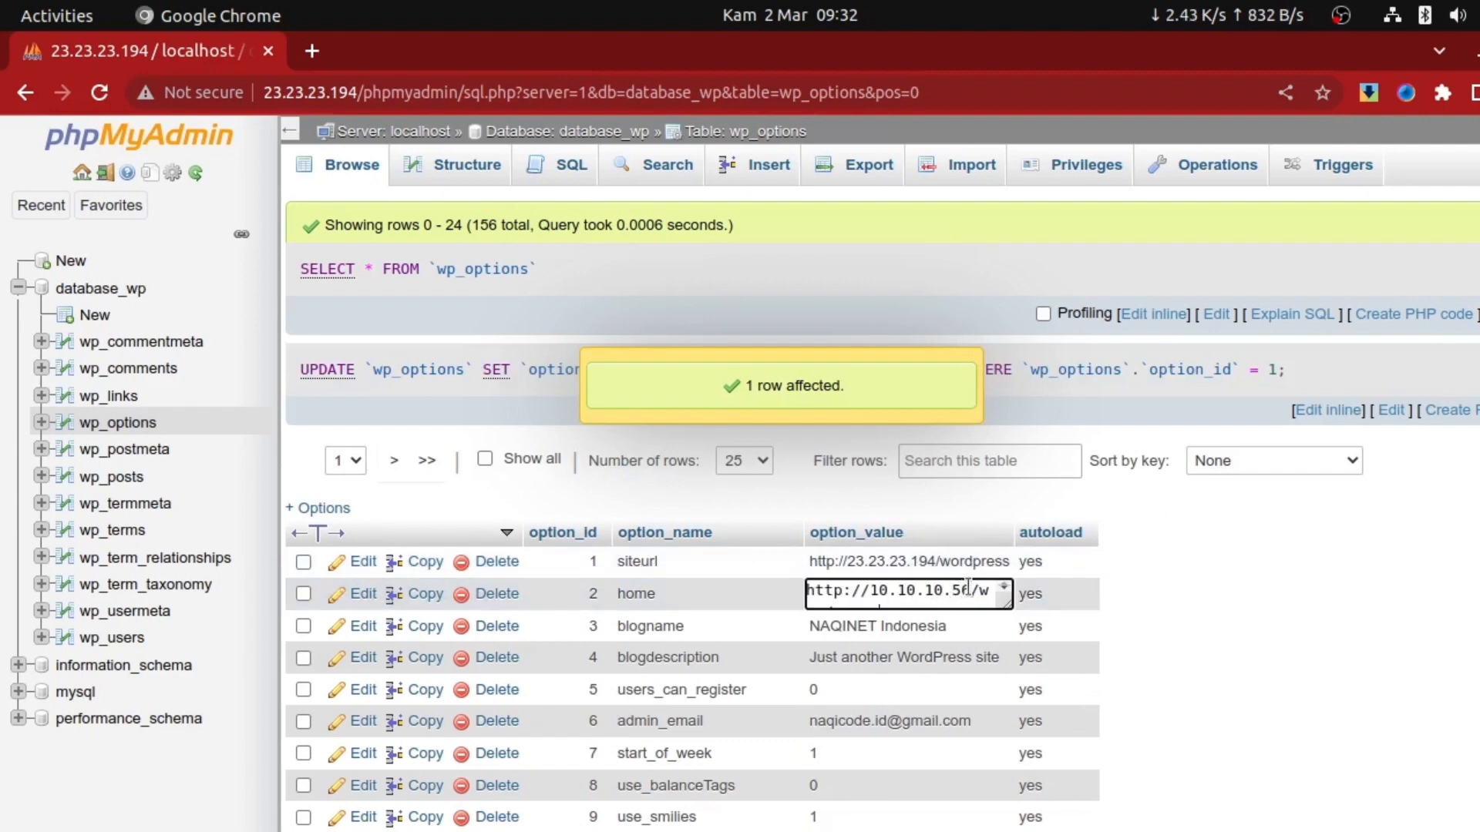
key("BackSpace")
key("BackSpace")
key("BackSpace")
key("BackSpace")
key("BackSpace")
key("BackSpace")
key("BackSpace")
key("BackSpace")
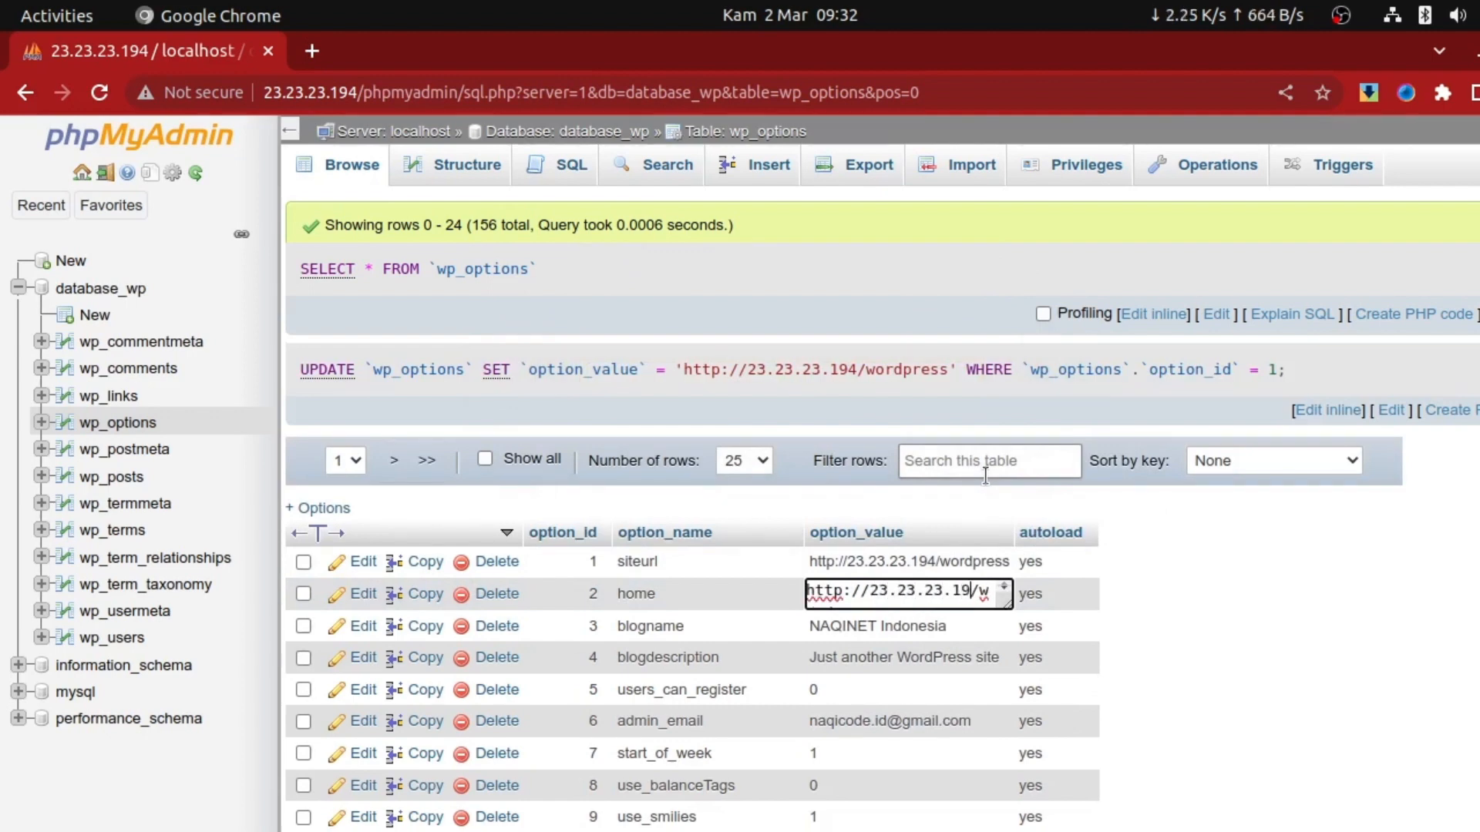
left_click(1279, 603)
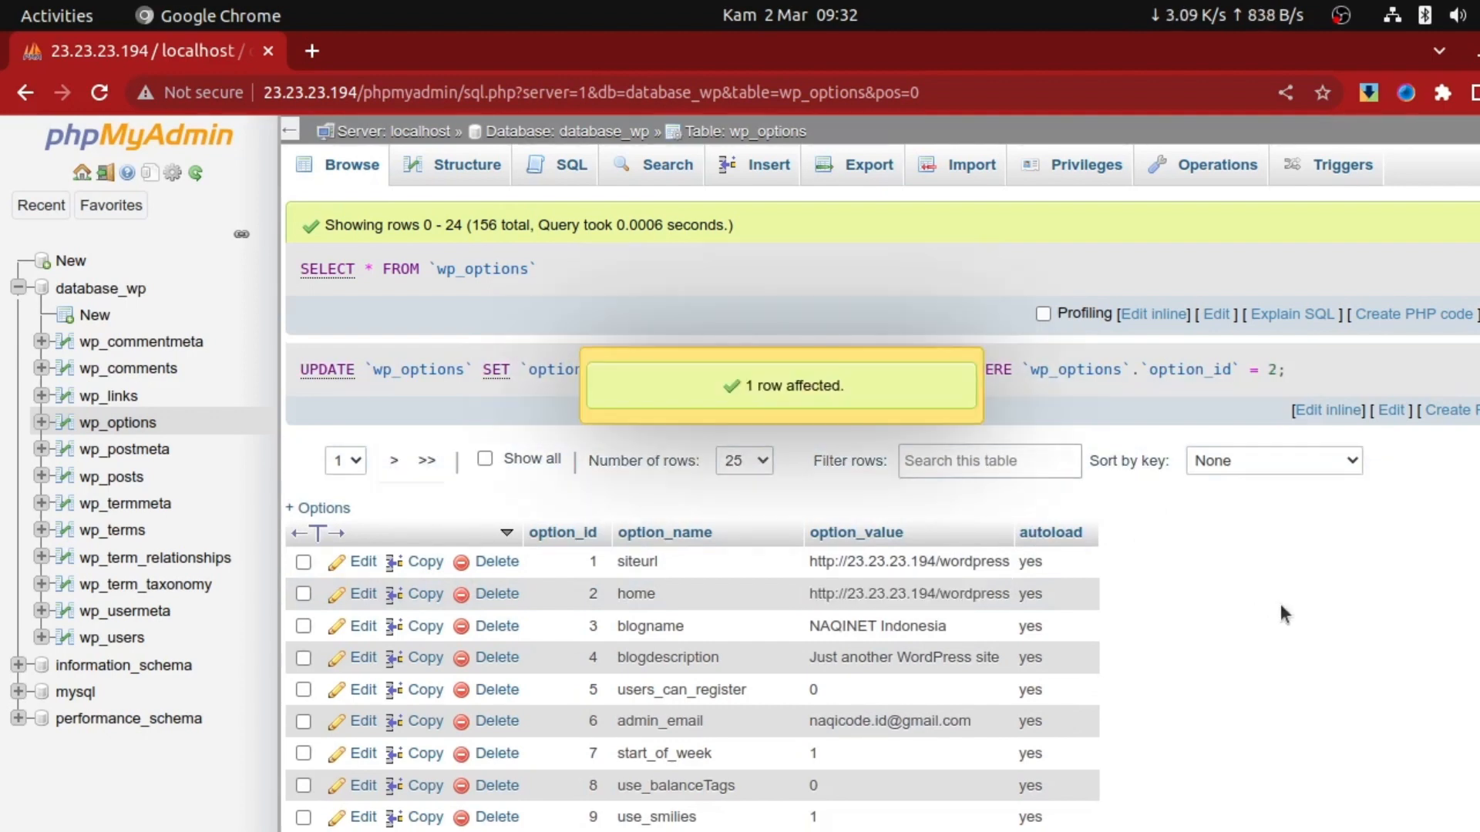
key("alt+Tab")
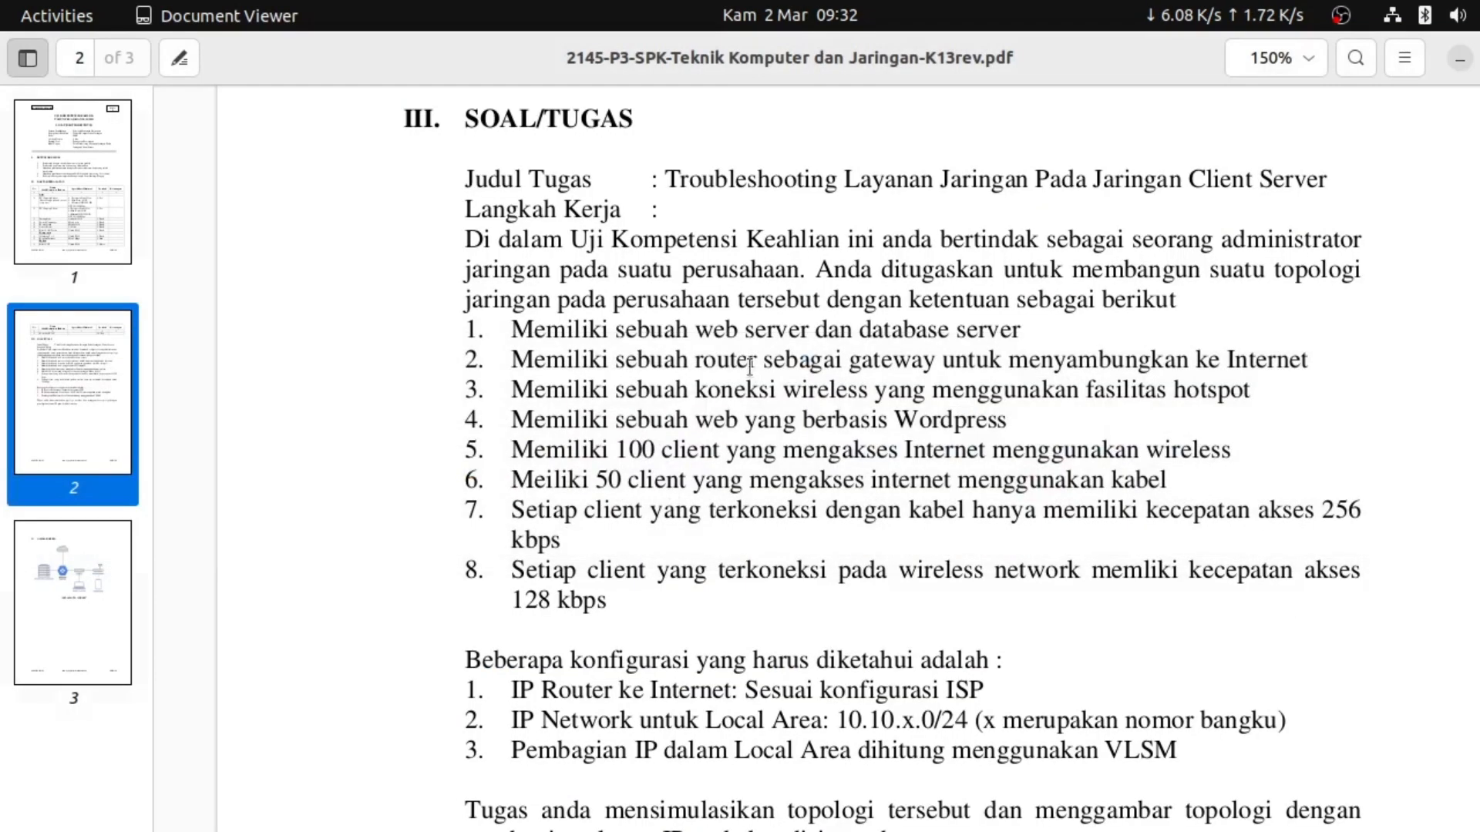
Open 23.23.23.194 in a new Chrome tab and follow the Wordpress link to the NAQINET Indonesia site
key("alt+Tab")
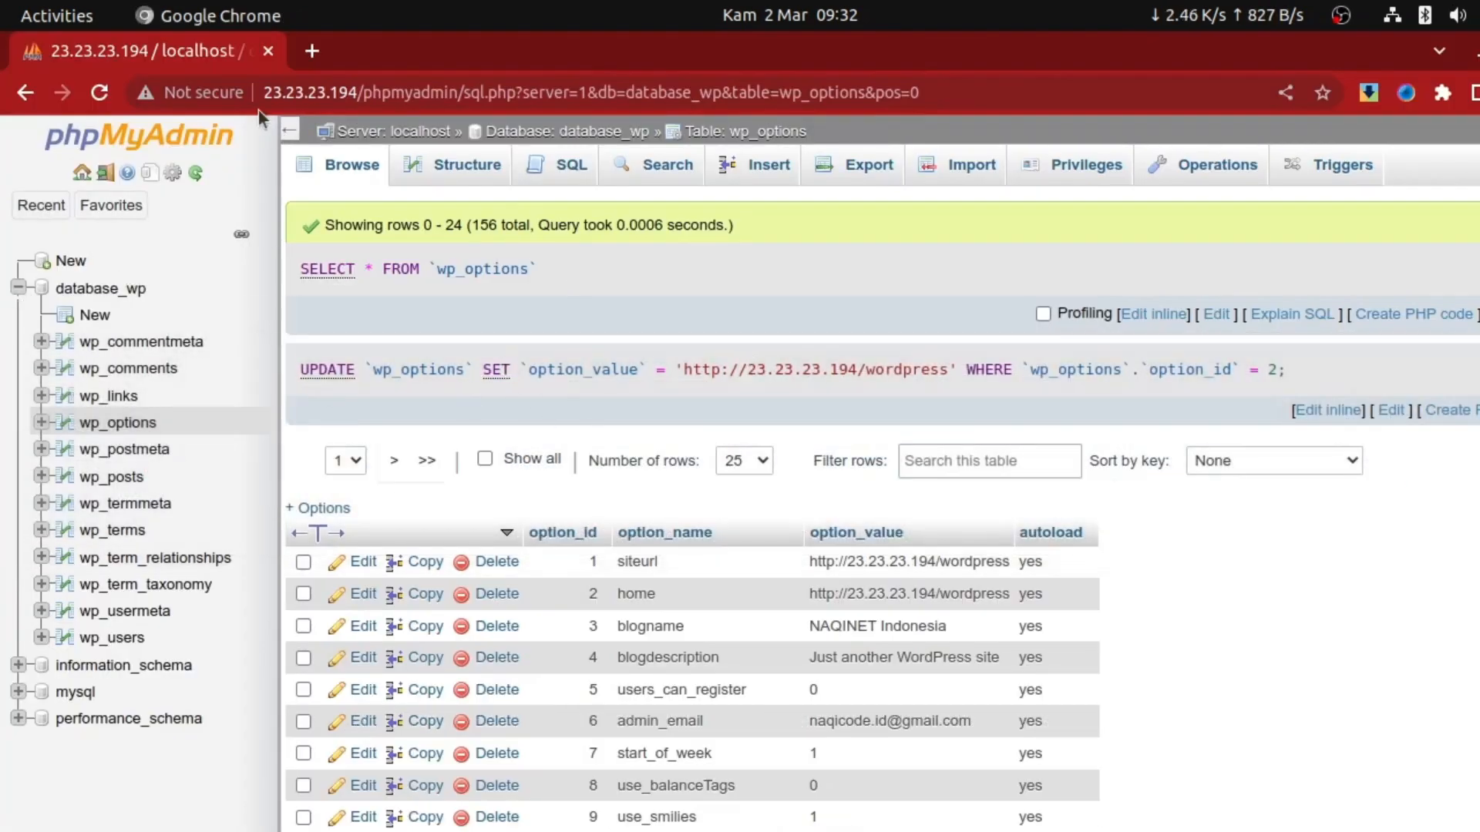
left_click(310, 51)
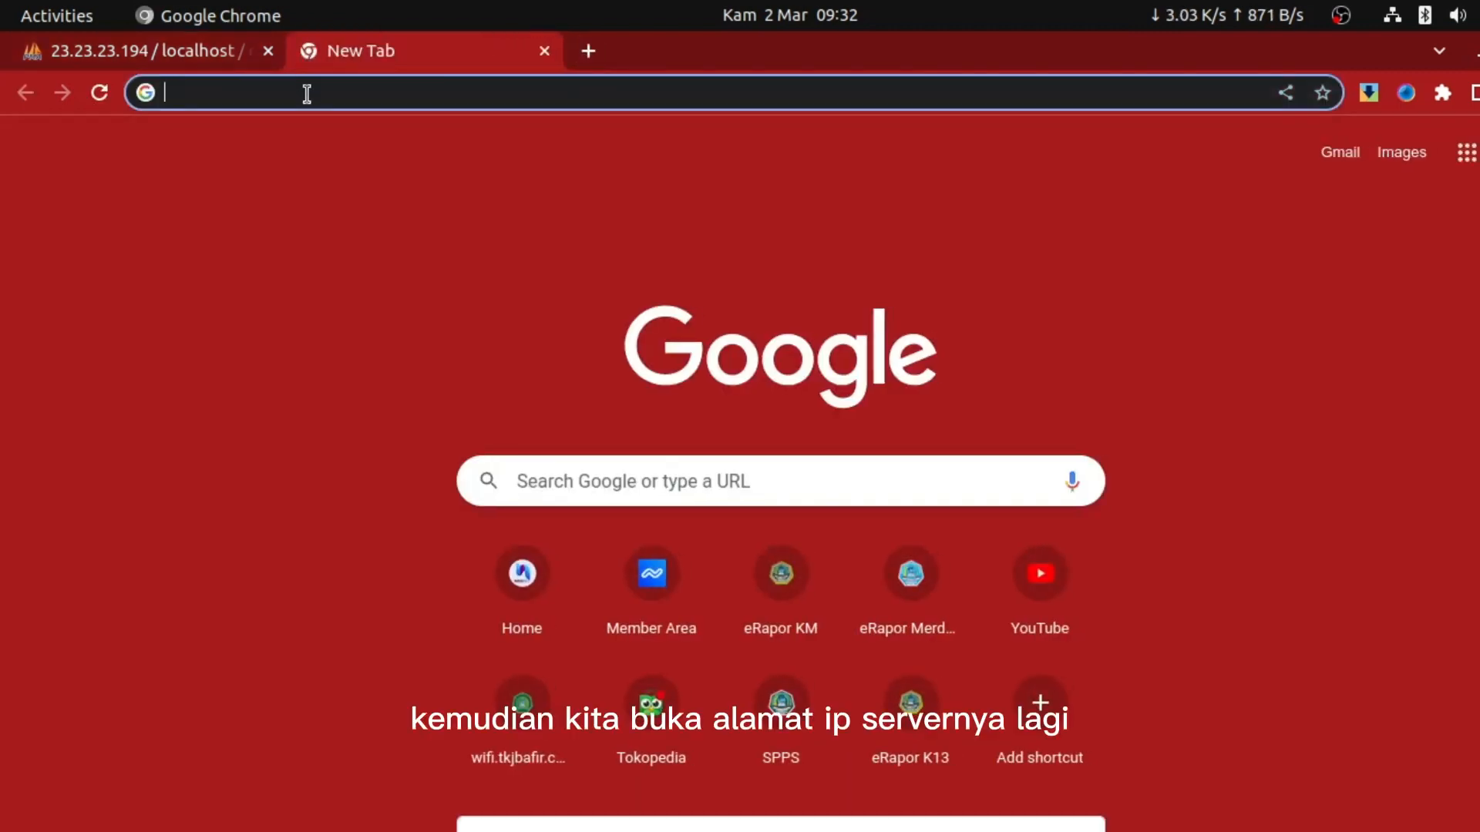
type("23.23.14.194")
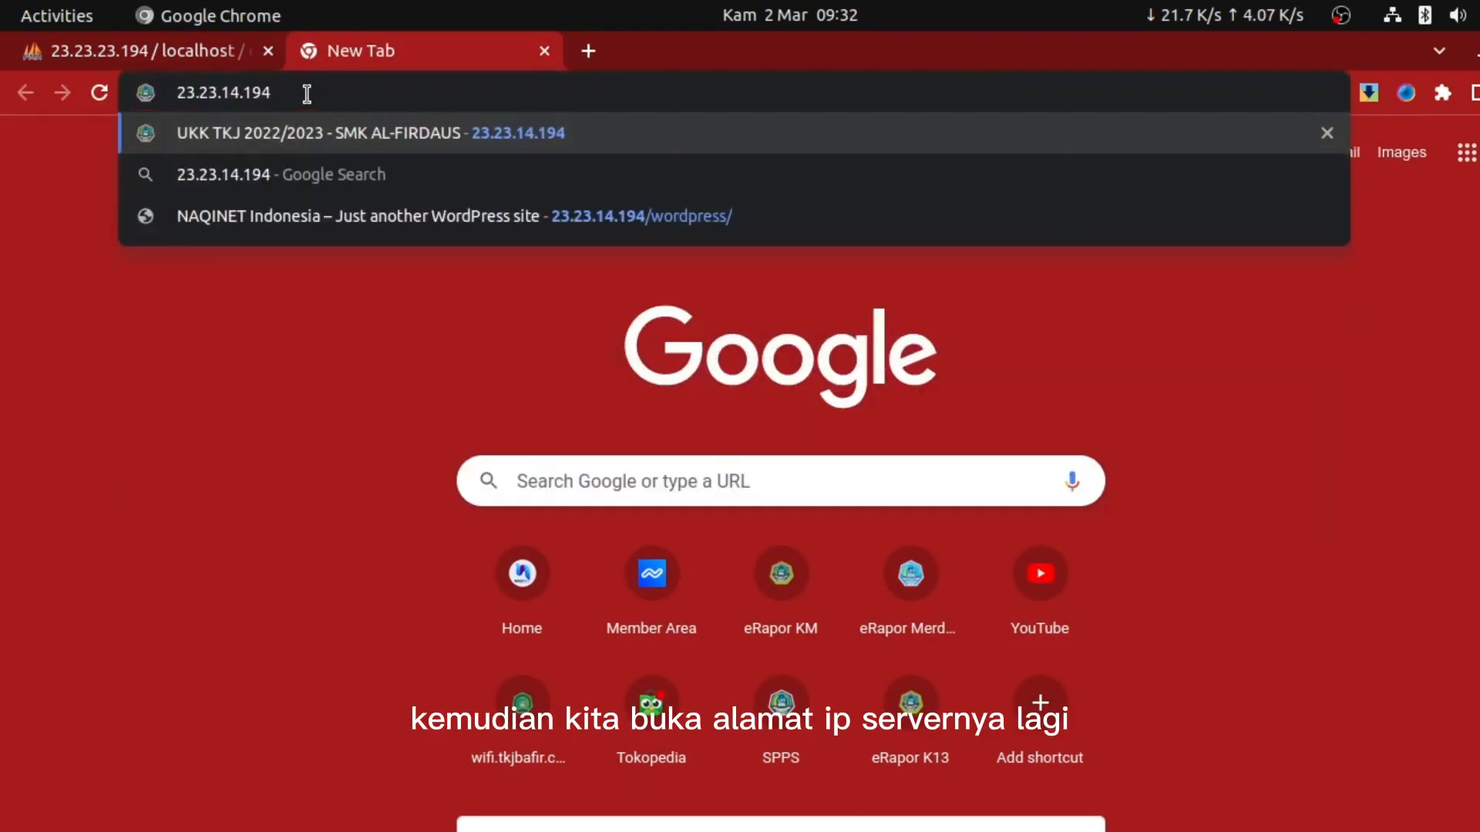
key("BackSpace")
key("BackSpace")
key("BackSpace")
key("BackSpace")
type("23")
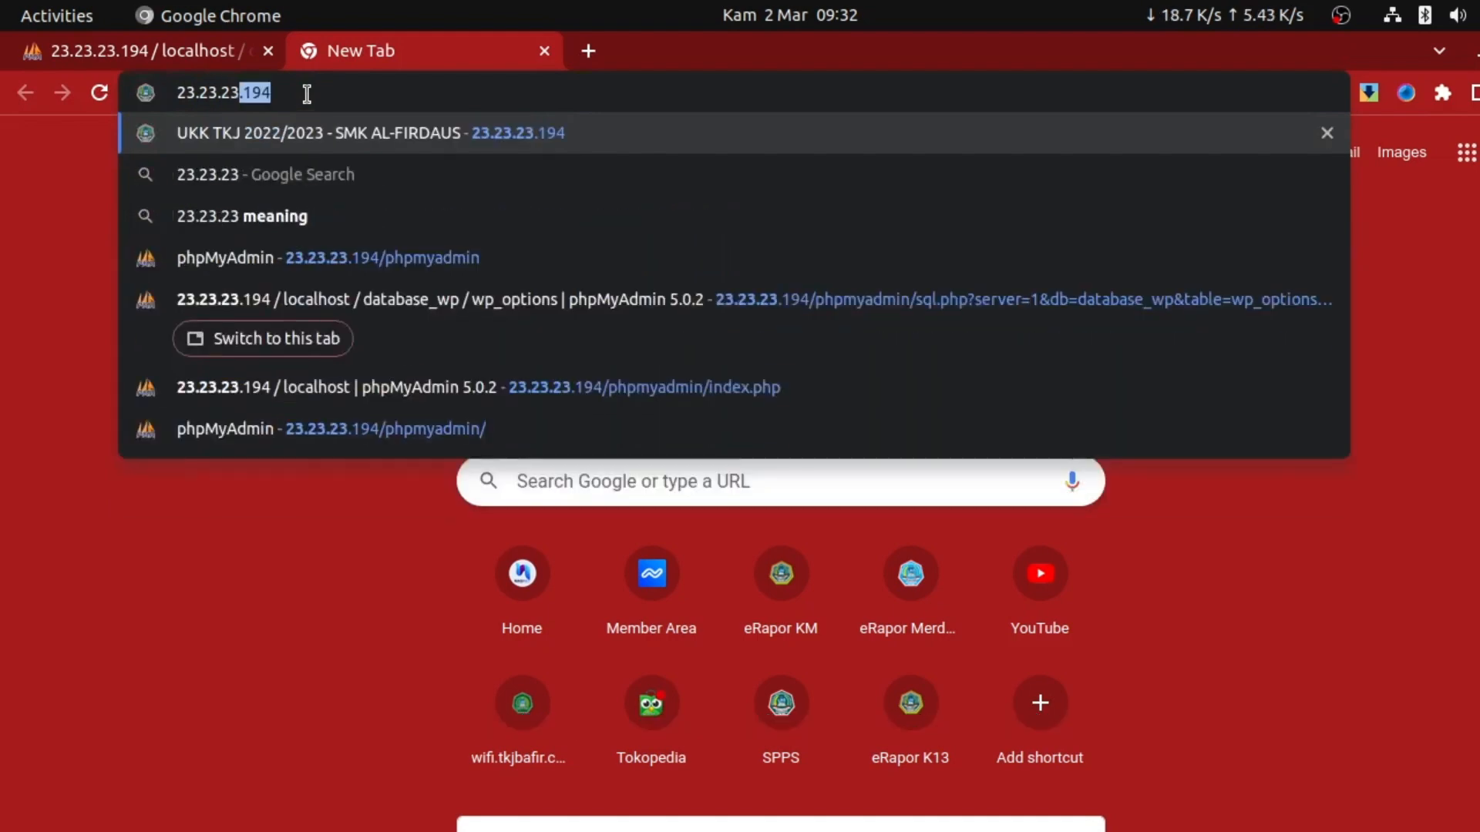
type(".194")
key("Return")
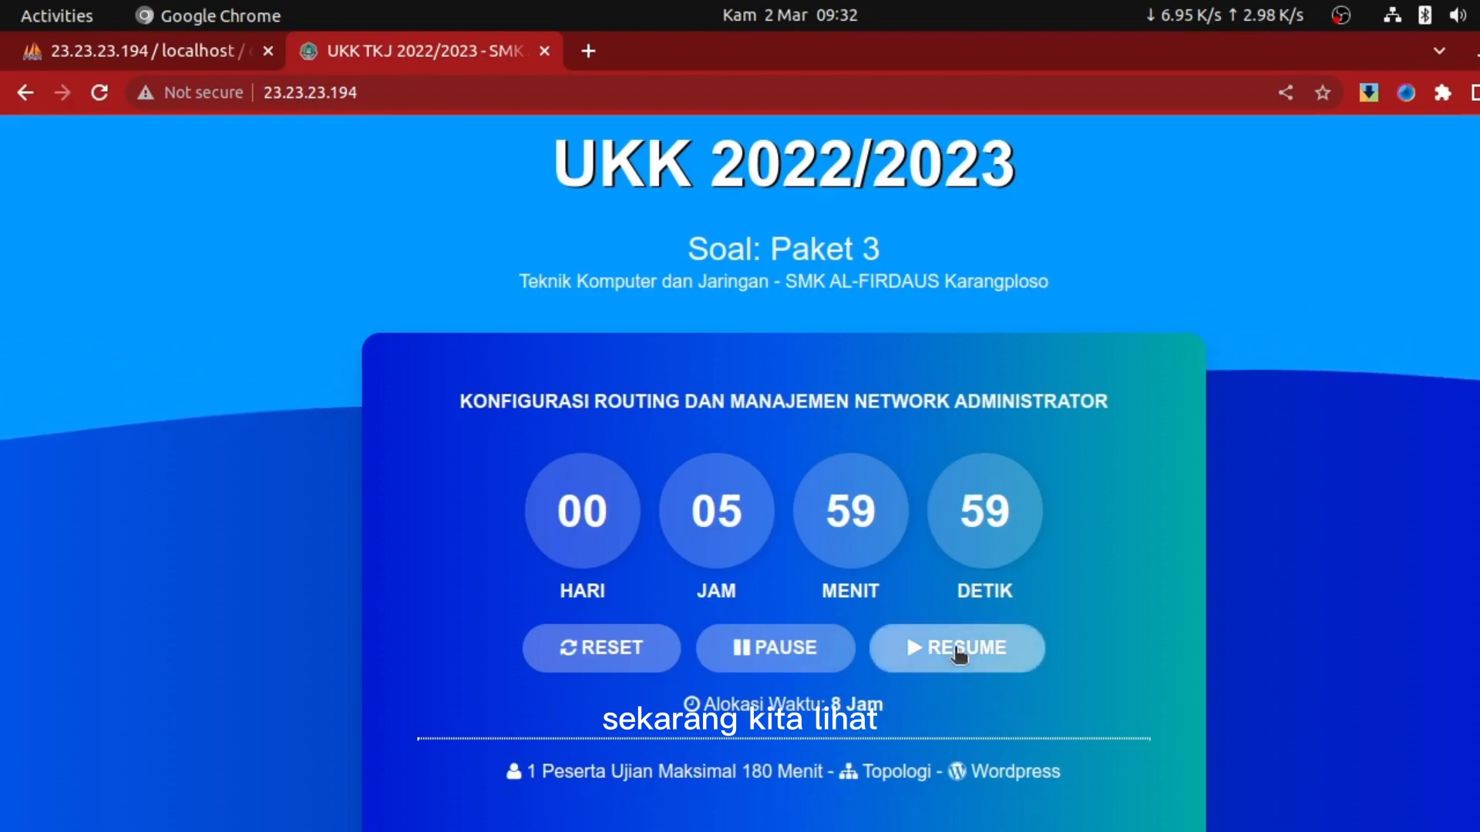
left_click(1002, 772)
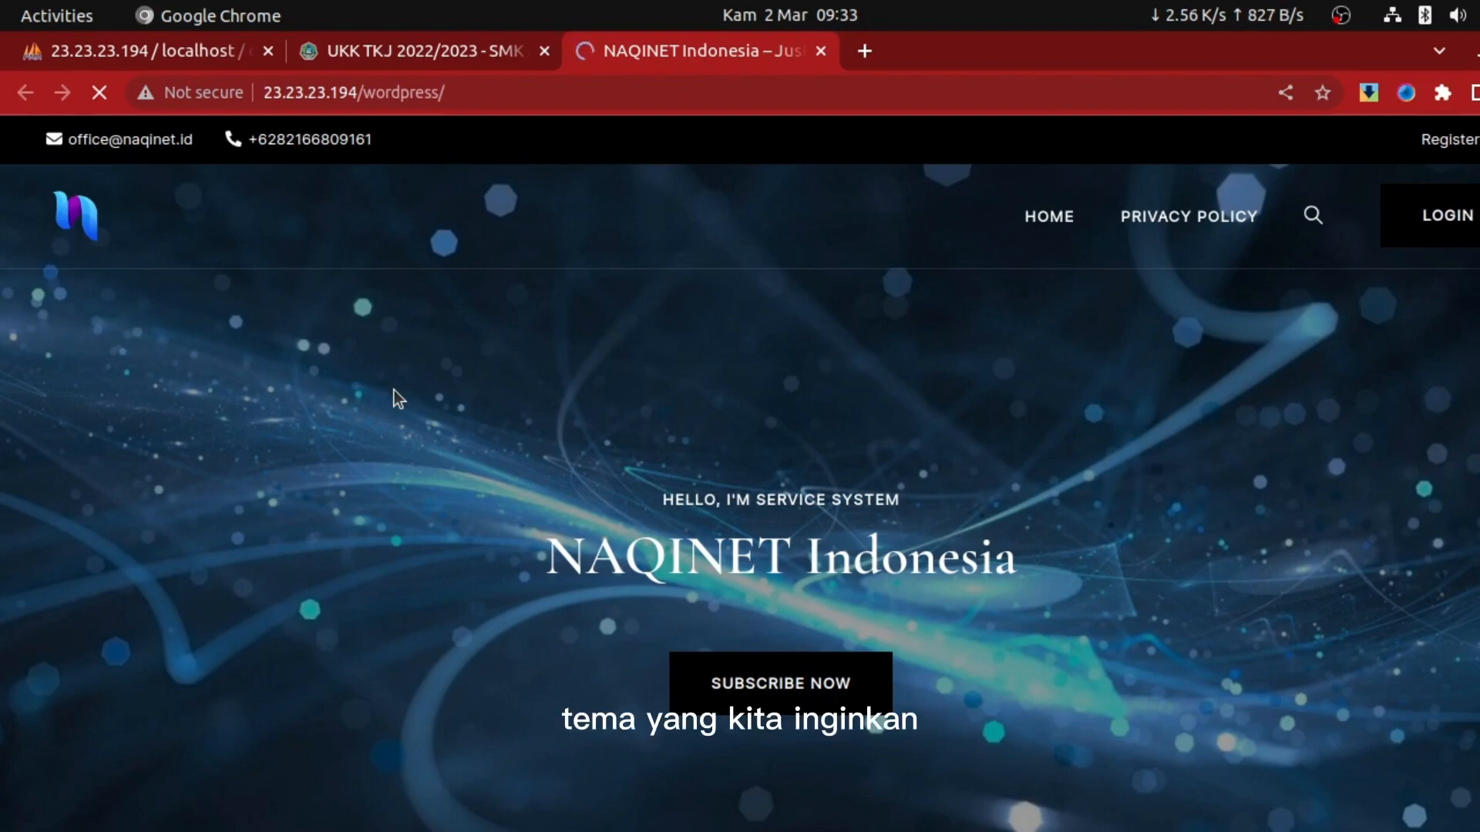
key("alt+Tab")
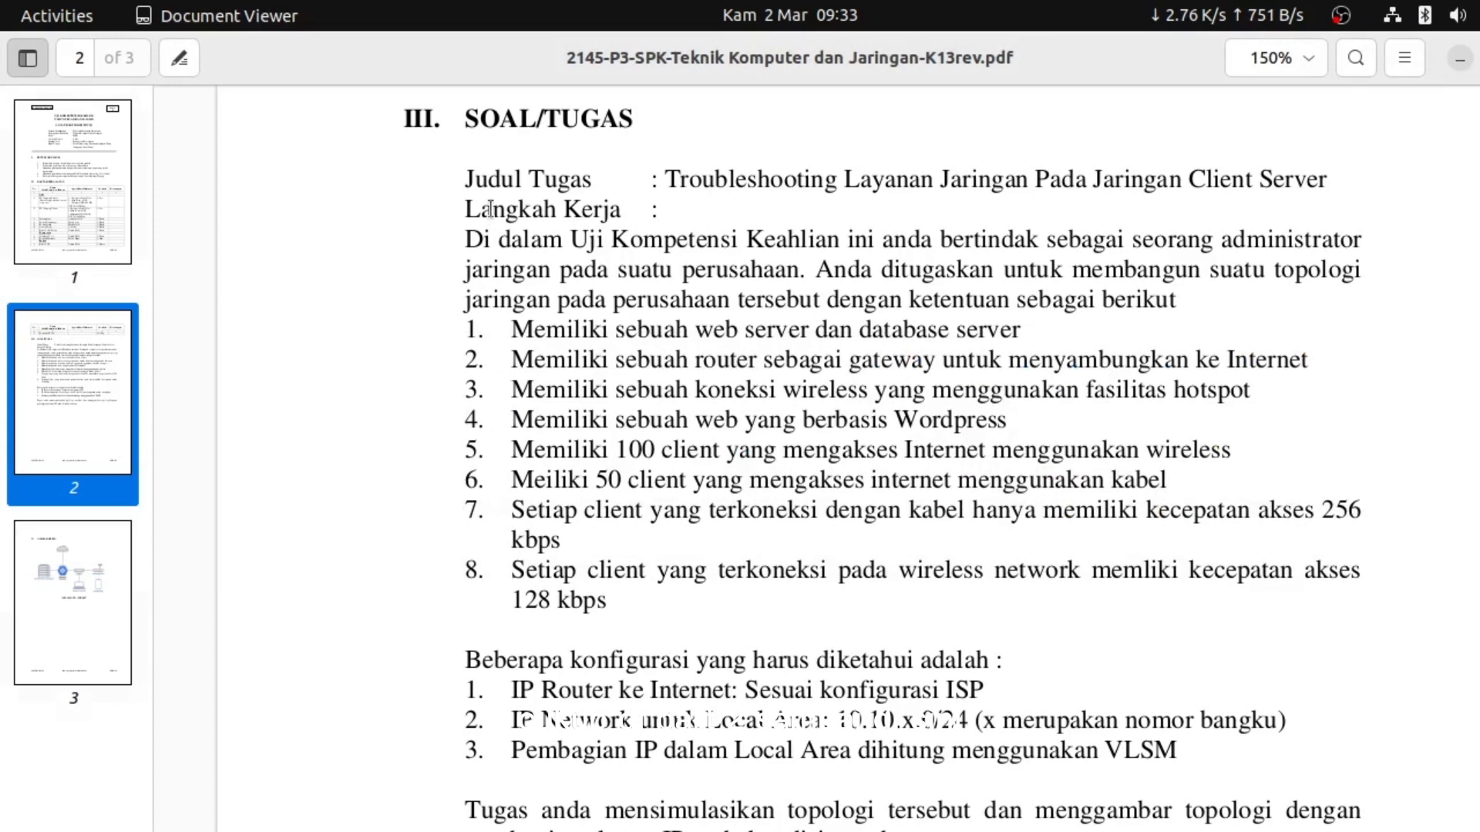
left_click_drag(463, 331, 1019, 336)
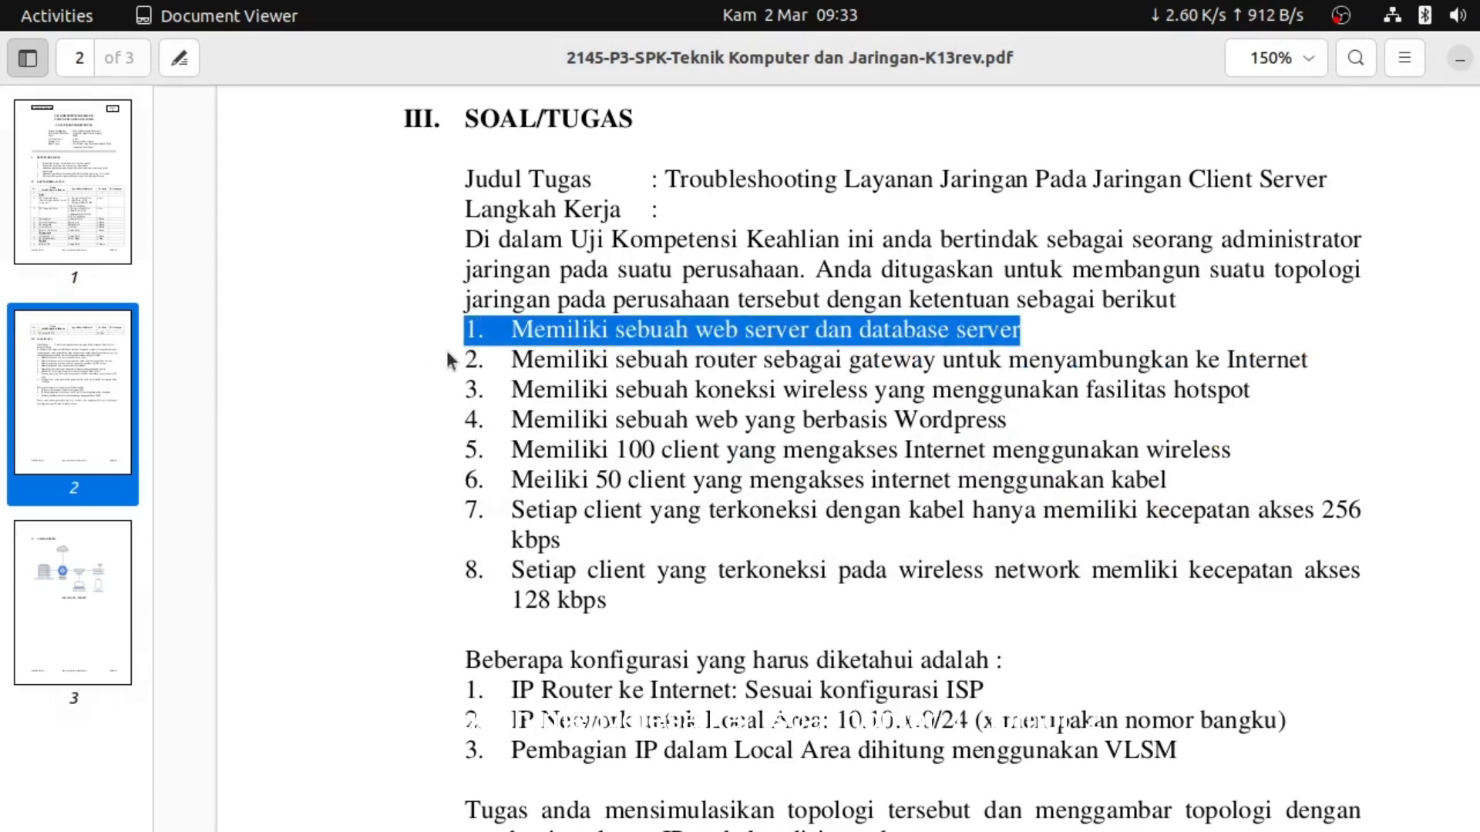
left_click_drag(452, 360, 992, 373)
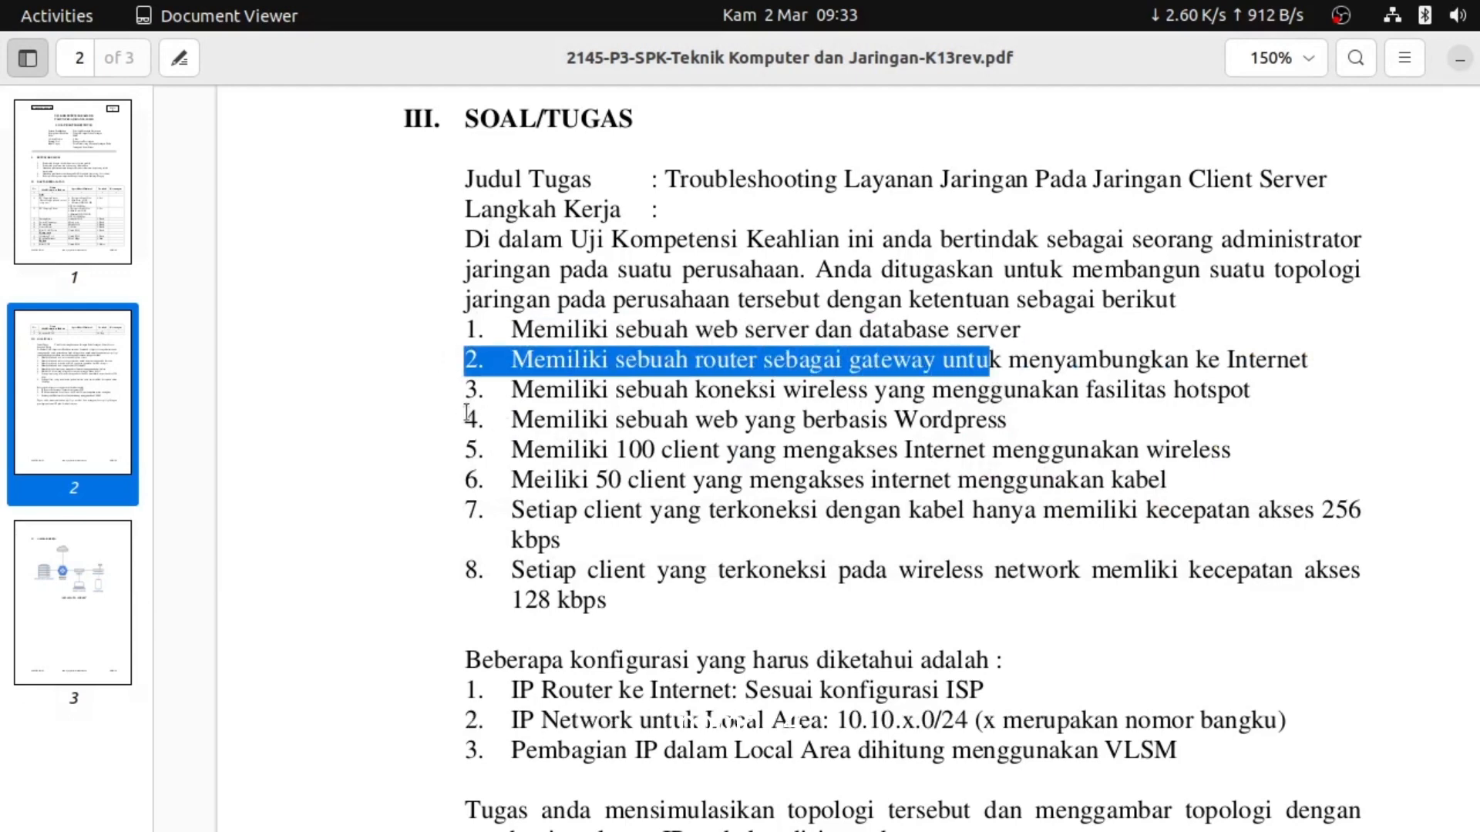
left_click_drag(466, 414, 1039, 419)
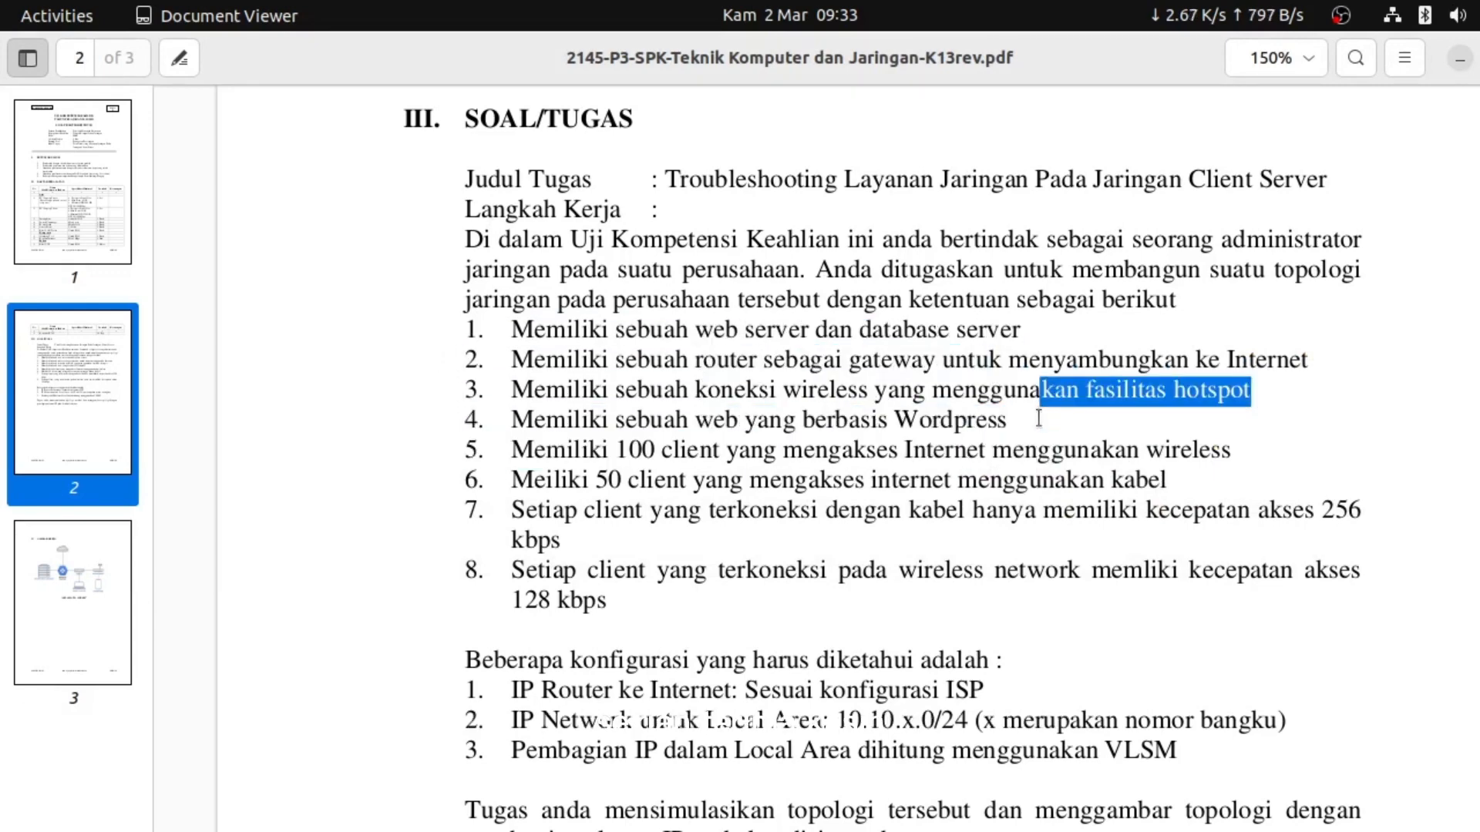
left_click(1038, 418)
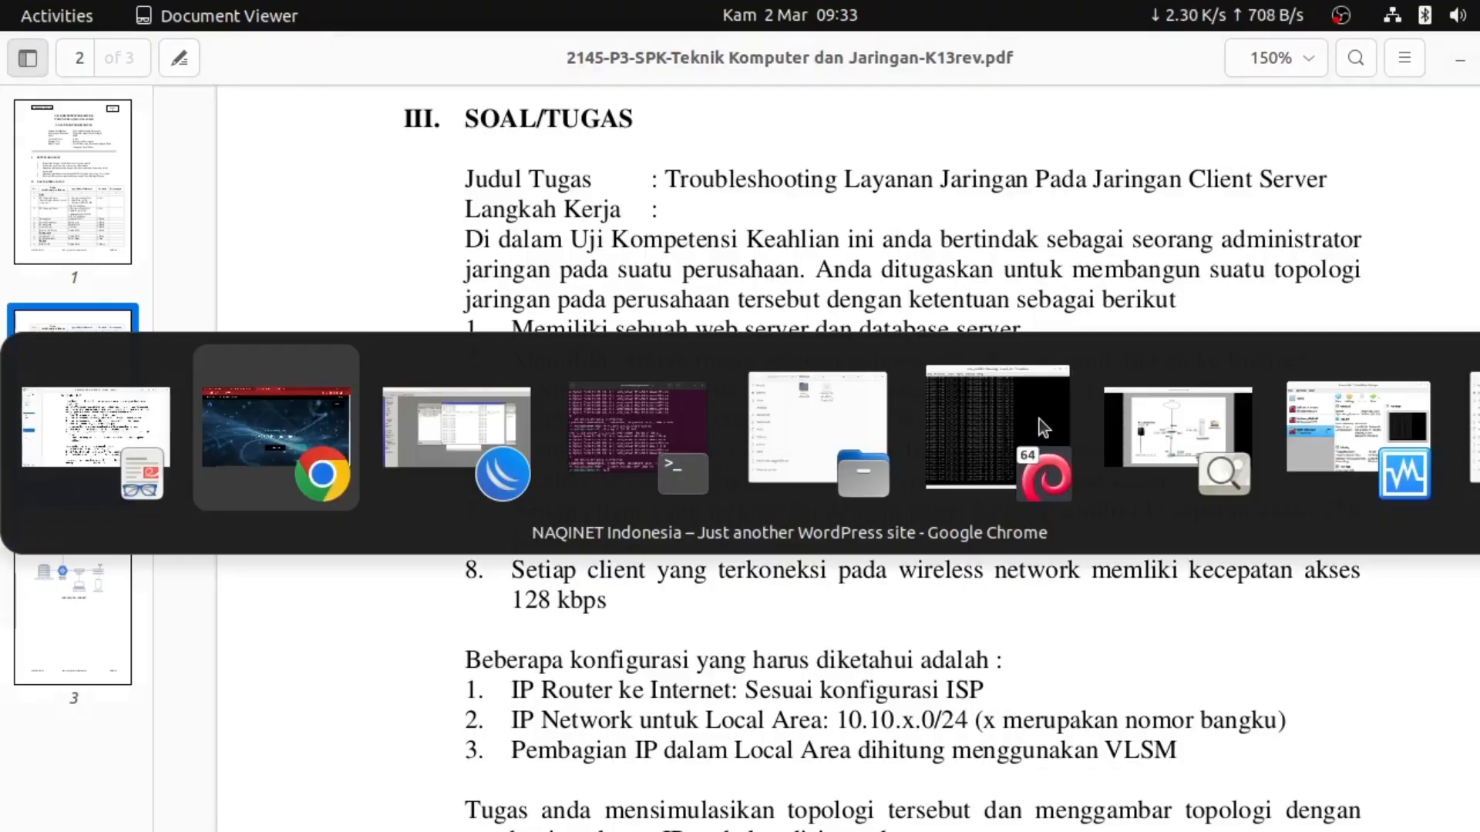